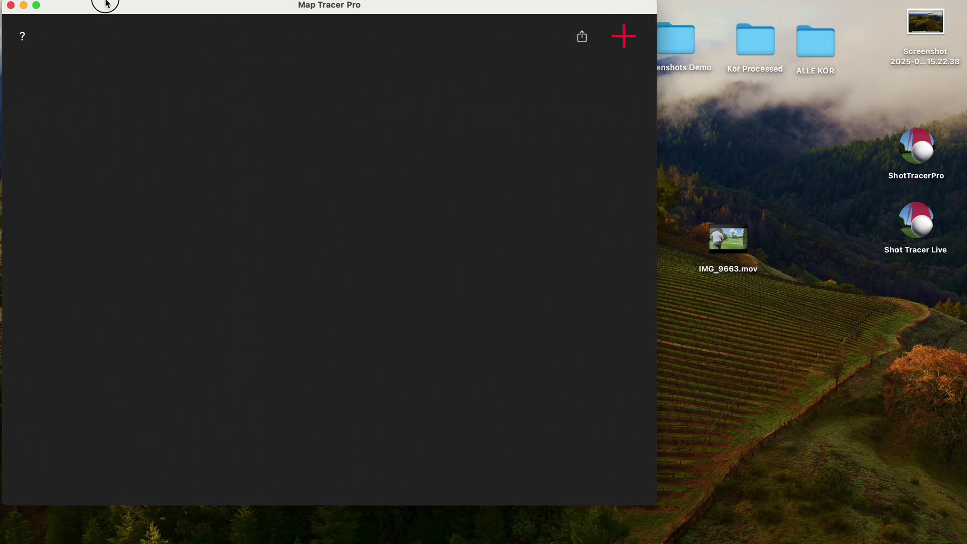
- Enlarge the Map Tracer Pro window and check which videos are available for a new project
left_click_drag(655, 503, 962, 541)
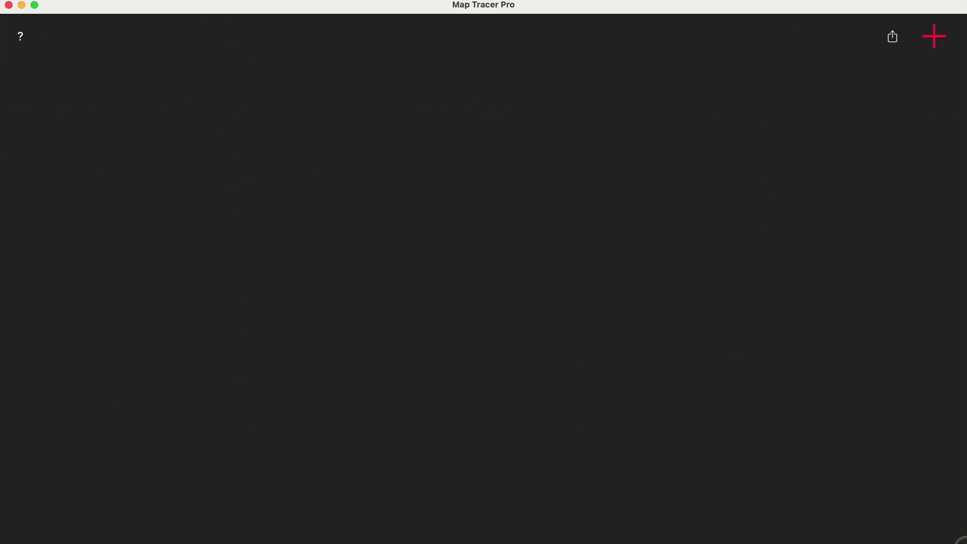
left_click(944, 41)
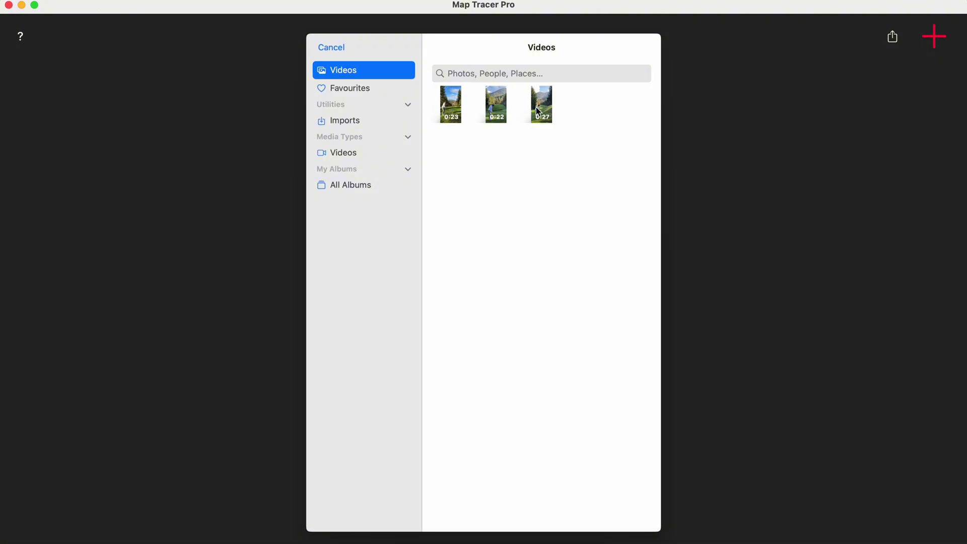
left_click(329, 49)
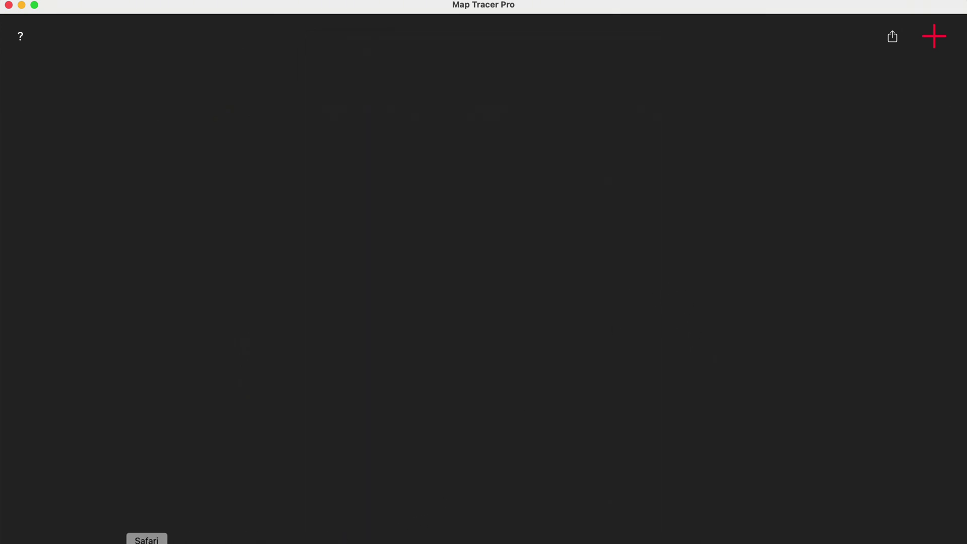
- Minimise Map Tracer Pro, open the Photos app and place its window in the upper corner of the desktop
left_click(22, 5)
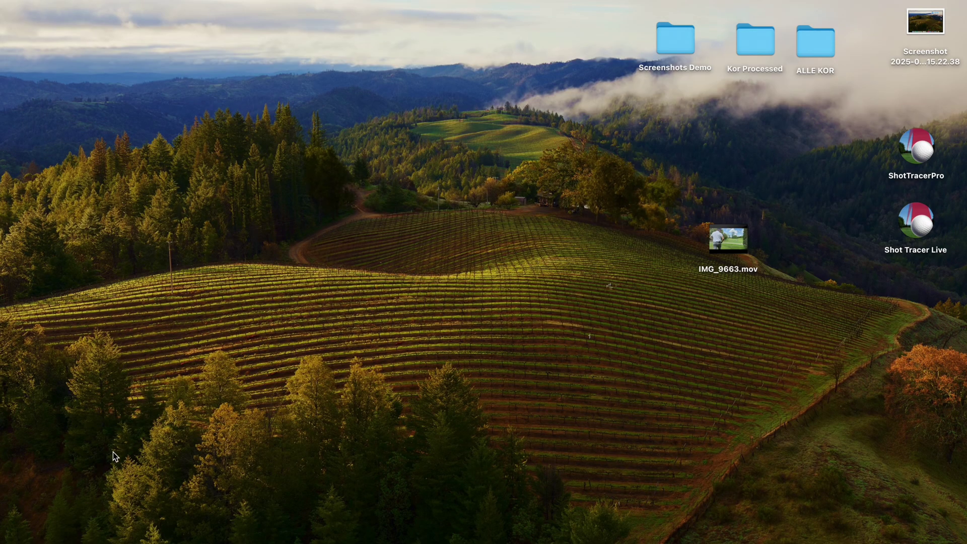
left_click(101, 541)
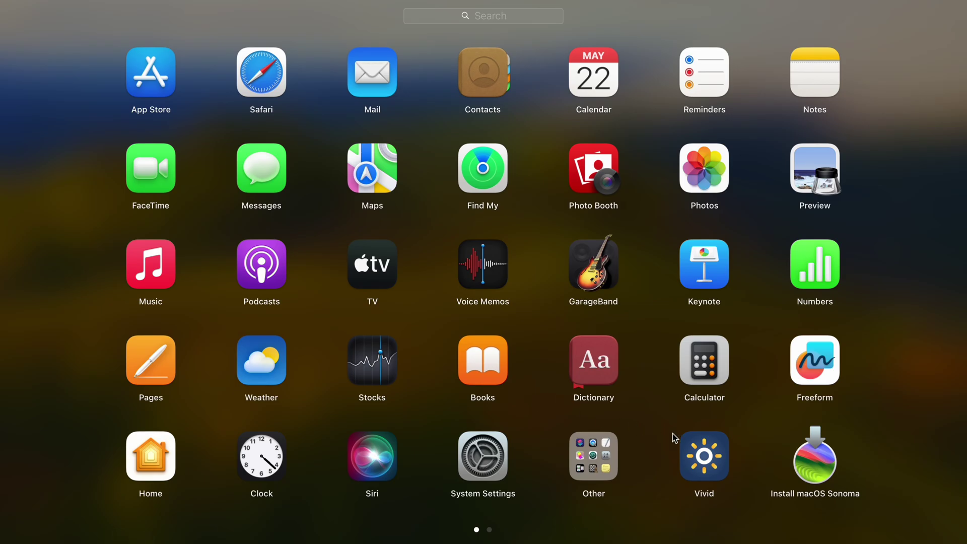
type("phot")
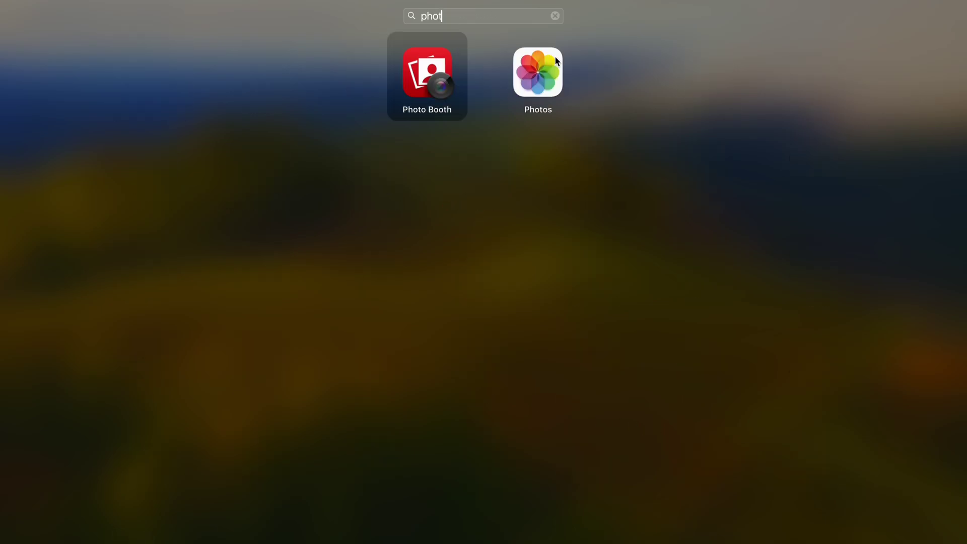
left_click(535, 67)
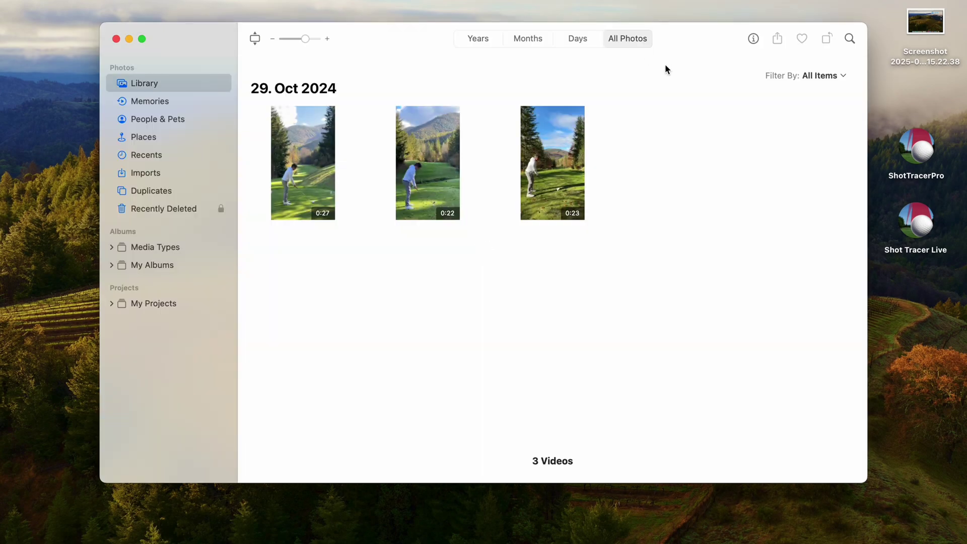
left_click_drag(681, 43, 594, 27)
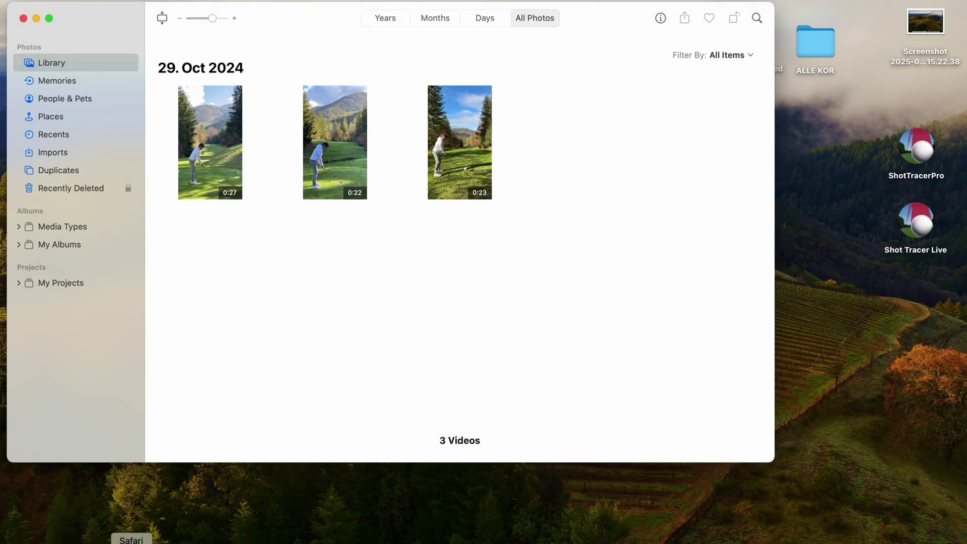
- Import the three golf videos from the Downloads folder into the Photos library, accepting duplicates such as IMG_9665.MOV and IMG_9664.MOV
left_click(69, 542)
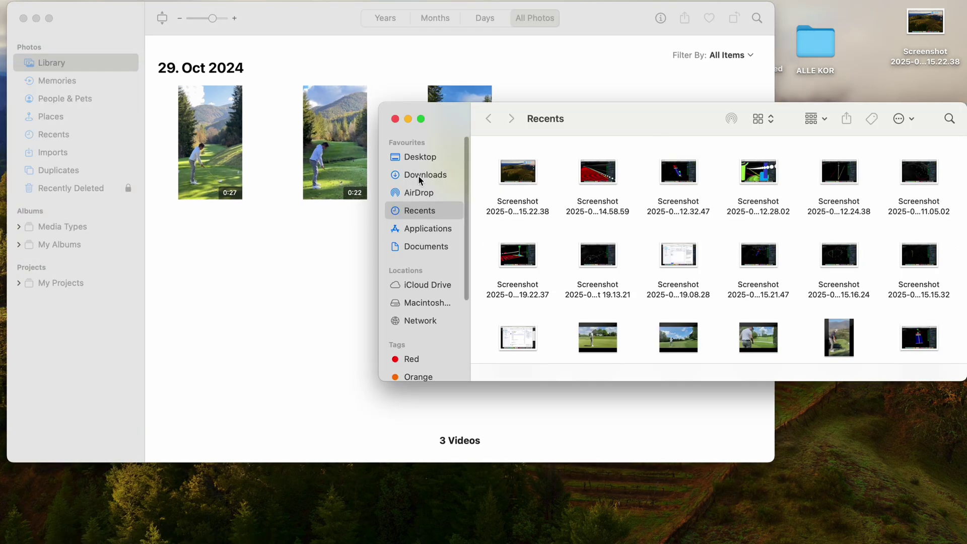
left_click(417, 175)
left_click_drag(554, 202, 232, 276)
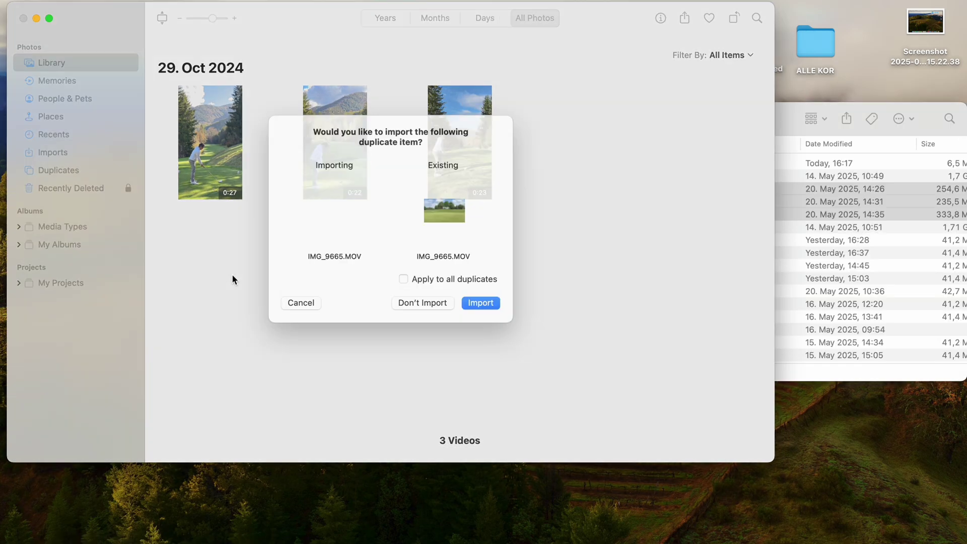
left_click(489, 310)
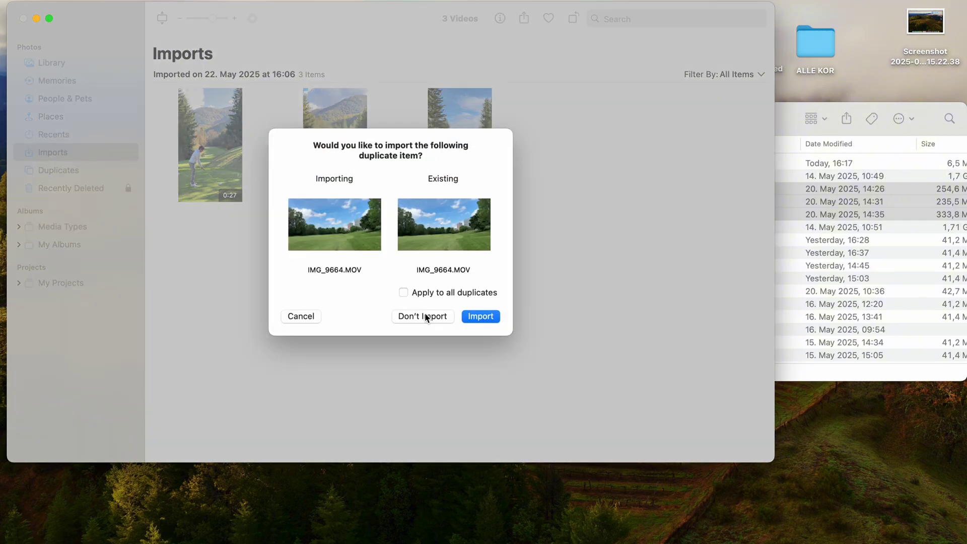
left_click(492, 312)
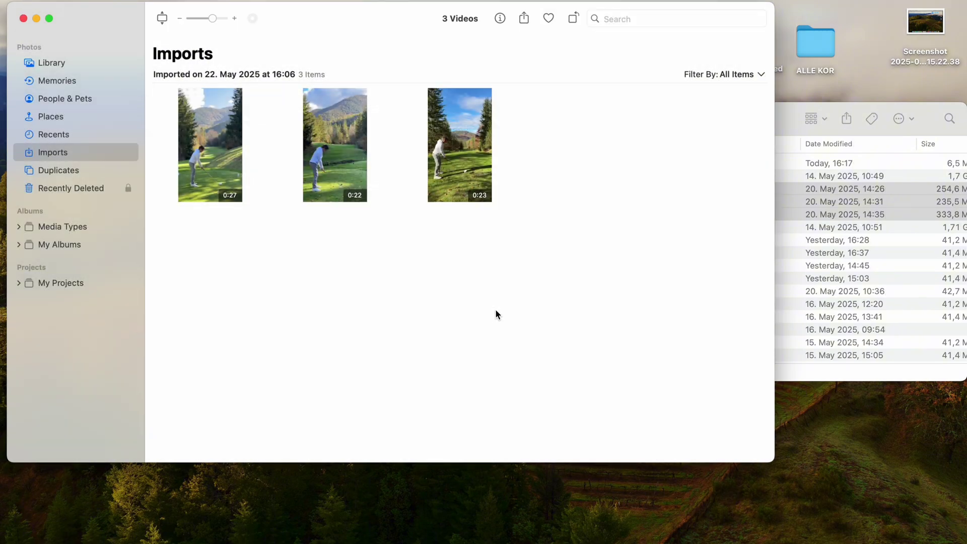
left_click_drag(591, 367, 161, 254)
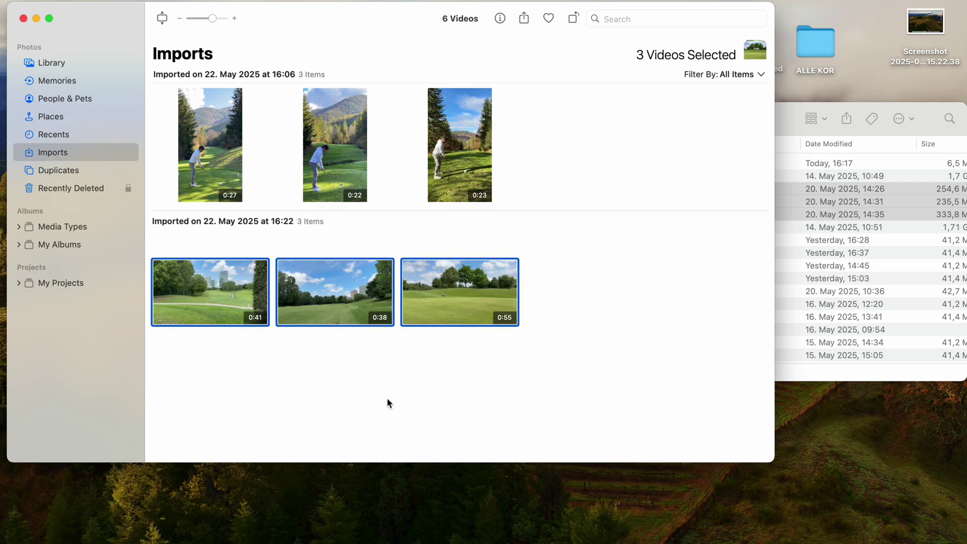
left_click(380, 362)
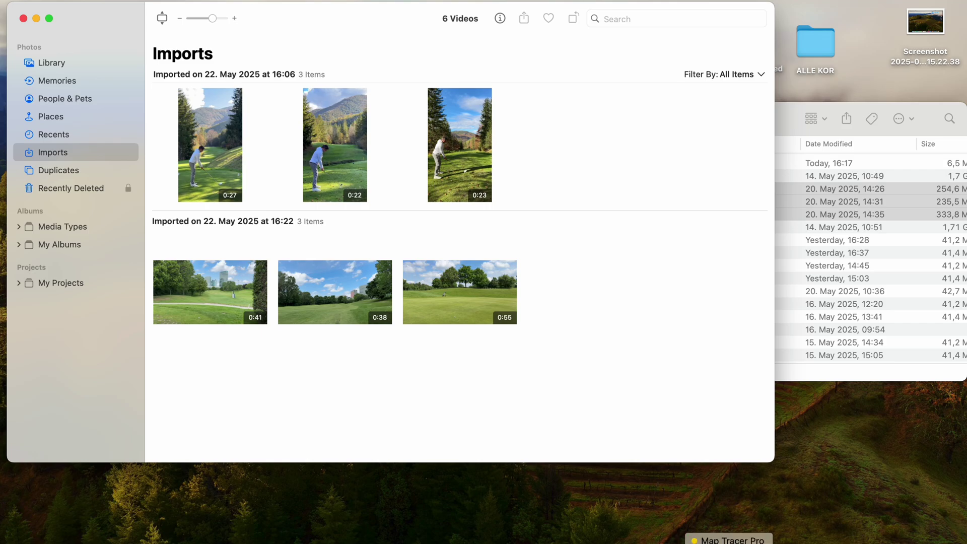
- Switch back to Map Tracer Pro and choose the 0:41 golf video for a new project
left_click(729, 543)
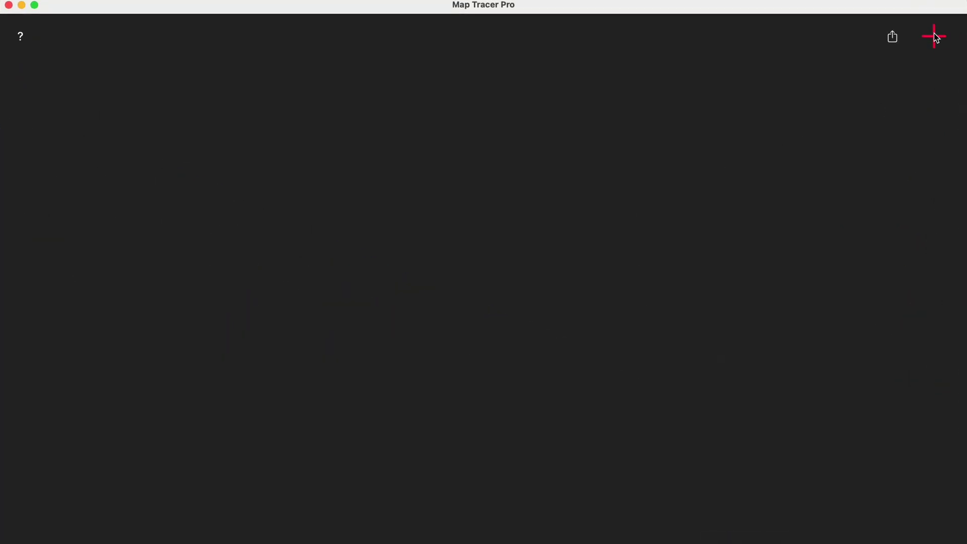
left_click(932, 37)
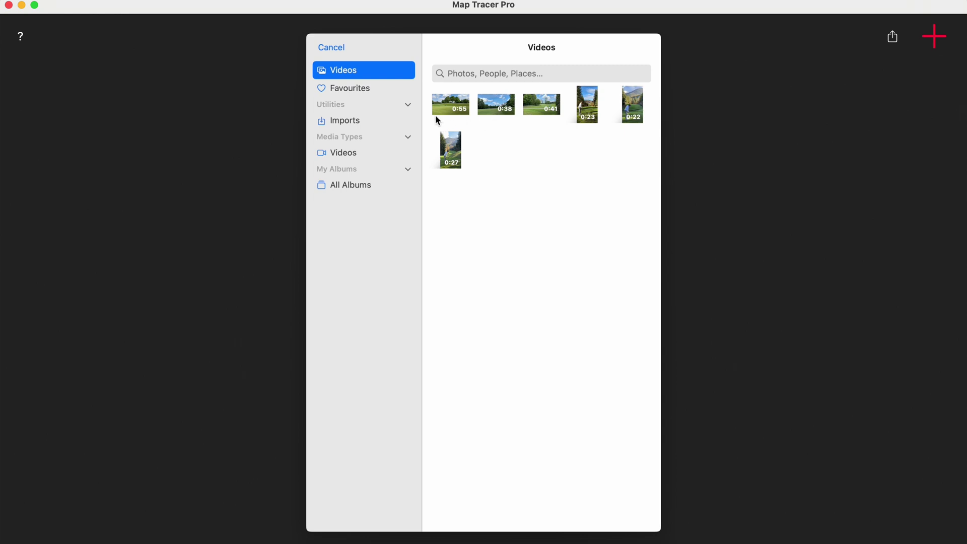
left_click(535, 108)
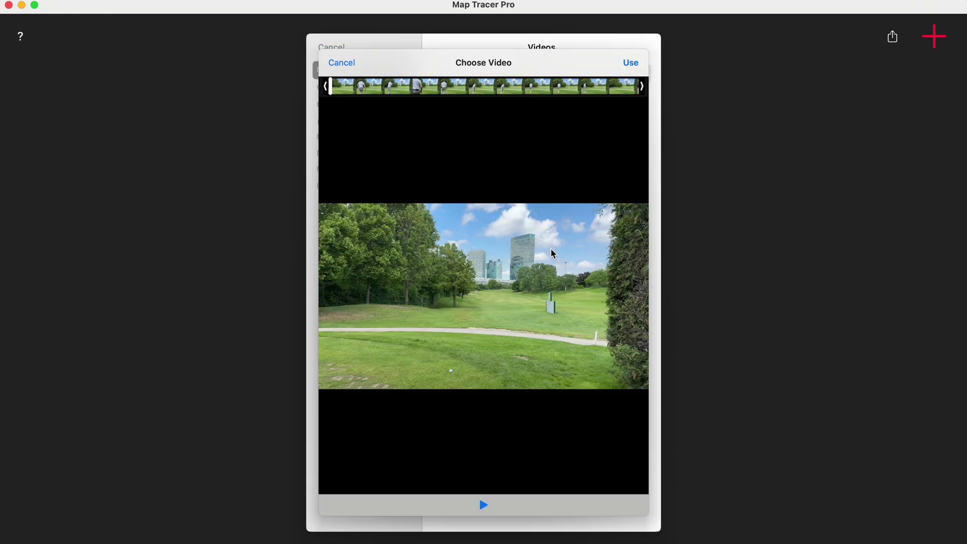
- Trim the video to start shortly before the swing and end a little earlier, and add it as a project
left_click_drag(335, 91, 512, 101)
left_click_drag(328, 89, 440, 99)
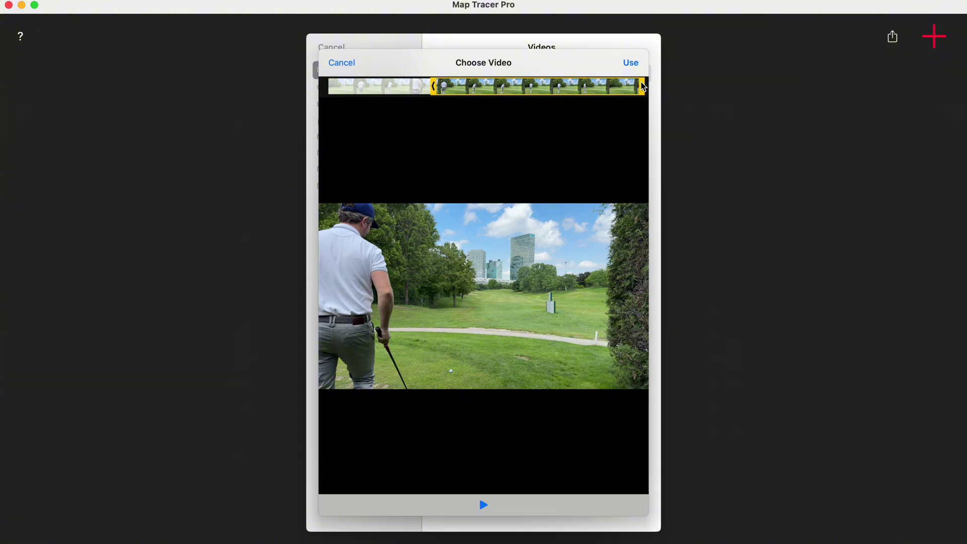
left_click_drag(643, 87, 606, 95)
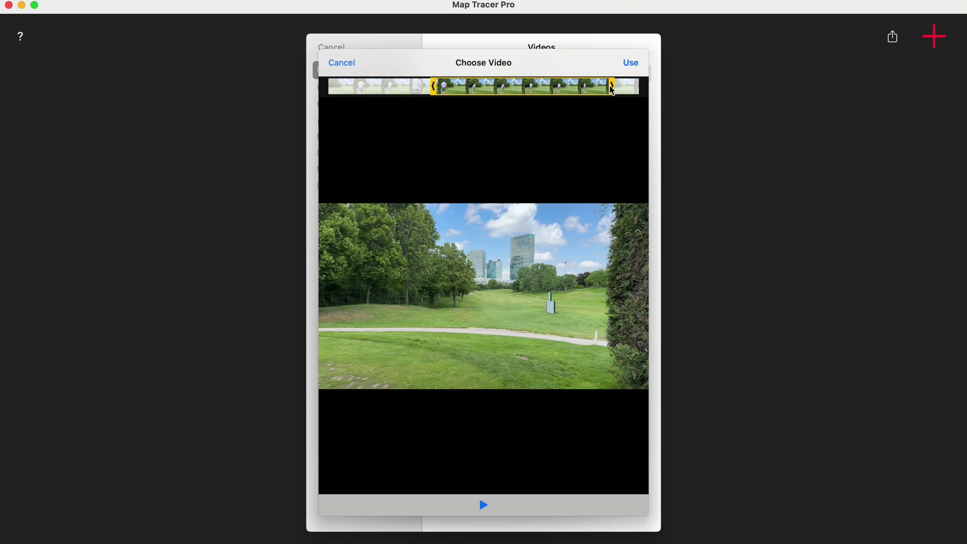
left_click(612, 90)
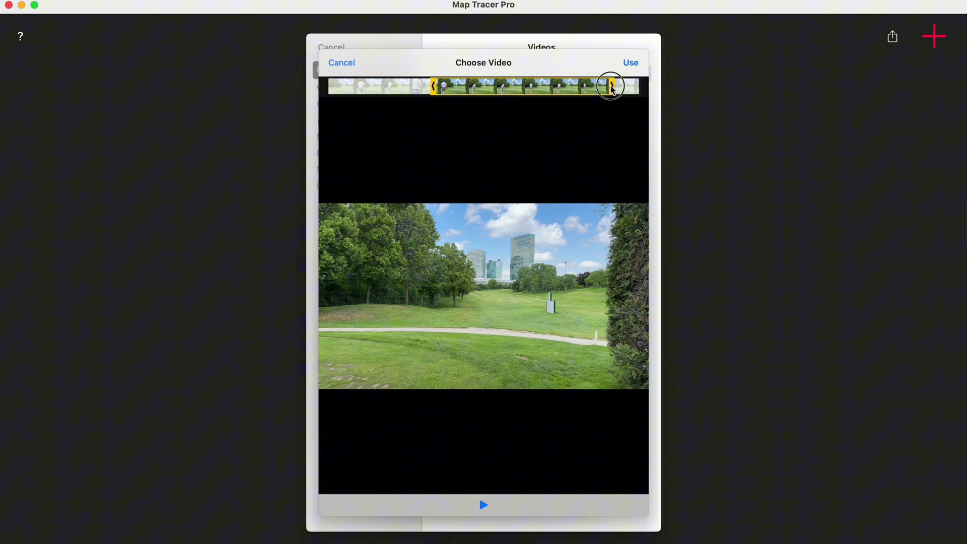
left_click(632, 64)
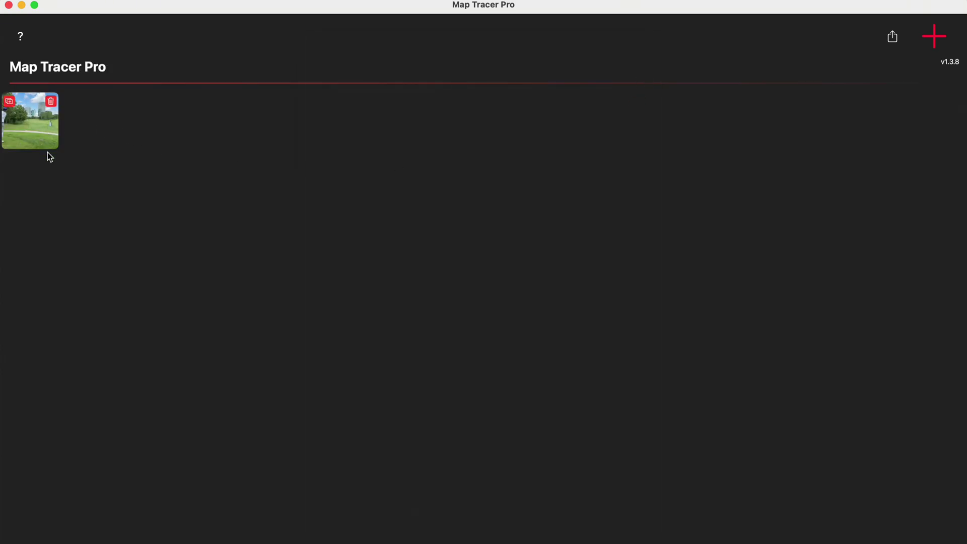
- Open the new project and set the start marker at the frame where the club reaches the ball
left_click(42, 125)
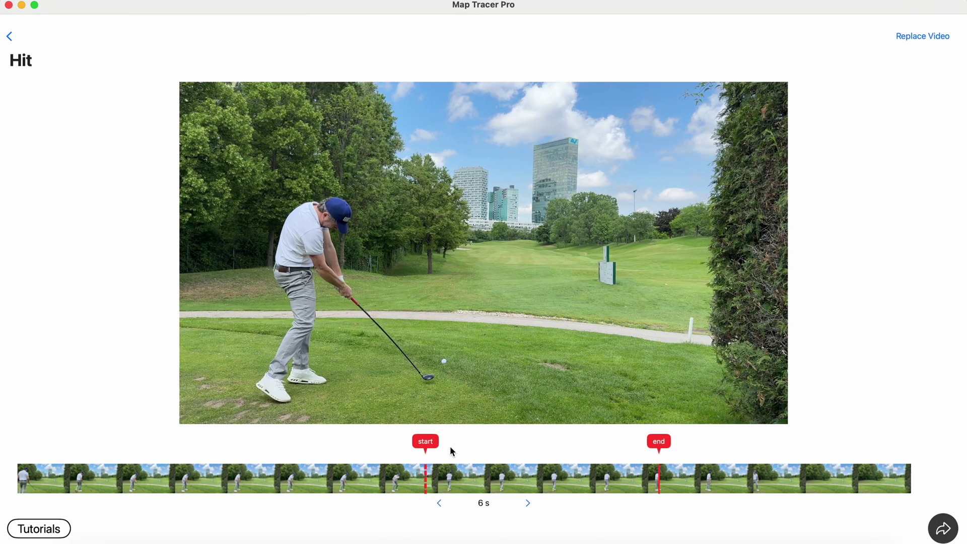
left_click(439, 503)
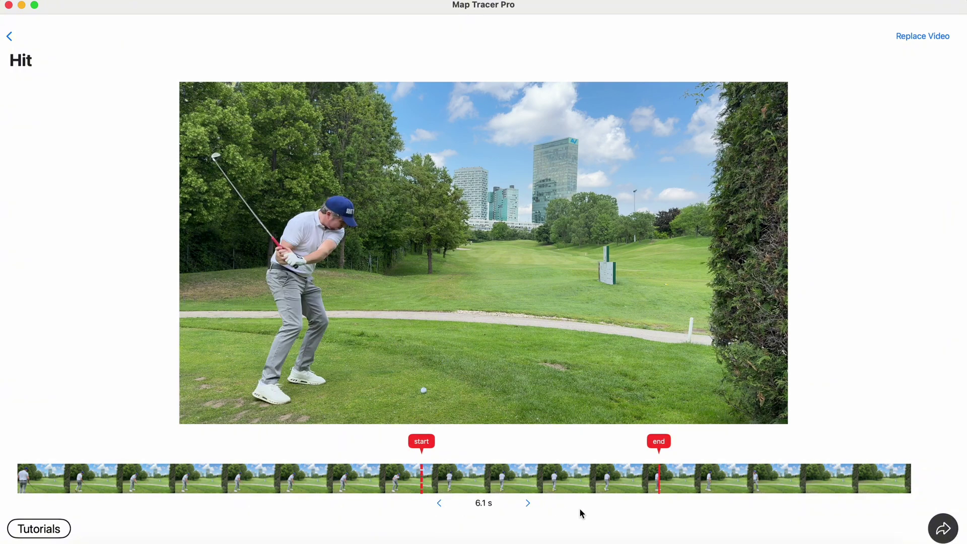
left_click(529, 502)
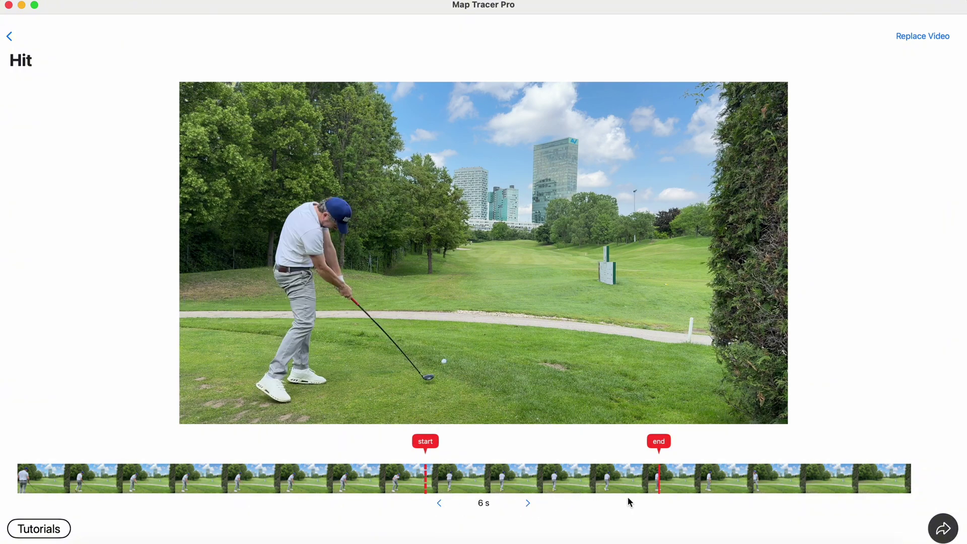
mouse_move(425, 444)
left_mouse_down()
mouse_move(323, 450)
mouse_move(481, 450)
mouse_move(360, 456)
mouse_move(408, 452)
mouse_move(427, 465)
left_mouse_up()
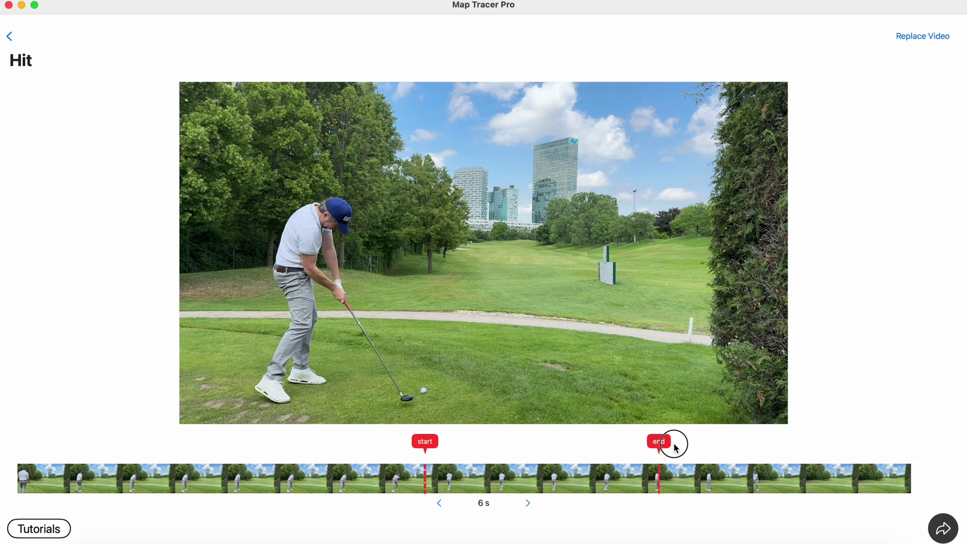
- Set the end marker about 6 s after the start, checking the fairway close up for the ball's landing
mouse_move(676, 448)
left_mouse_down()
mouse_move(611, 452)
mouse_move(670, 451)
mouse_move(651, 452)
mouse_move(661, 455)
left_mouse_up()
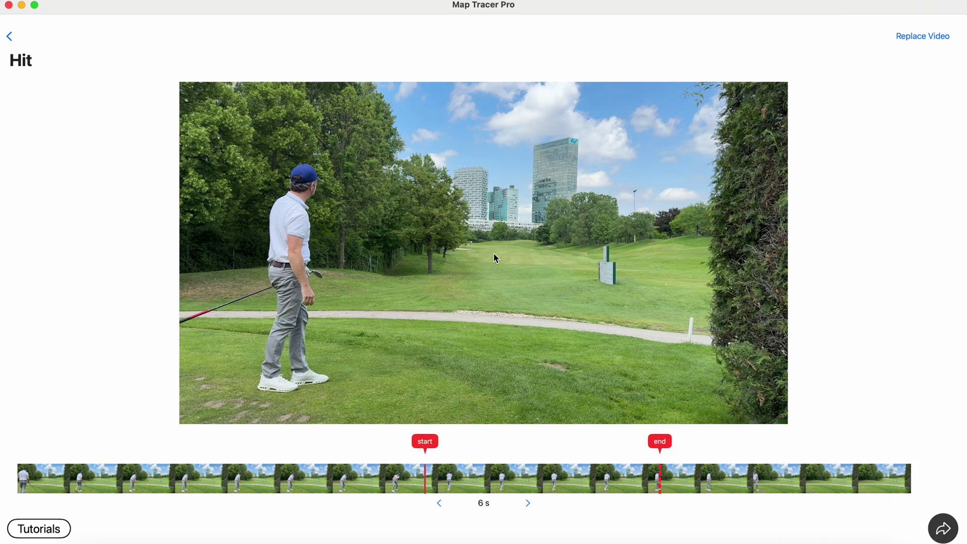
scroll(494, 253, "up", 10)
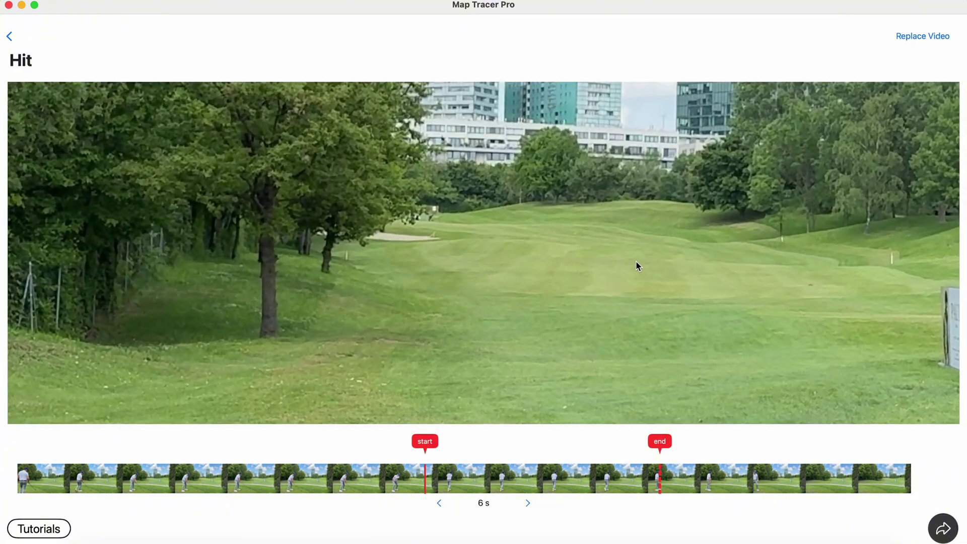
left_click_drag(635, 260, 384, 281)
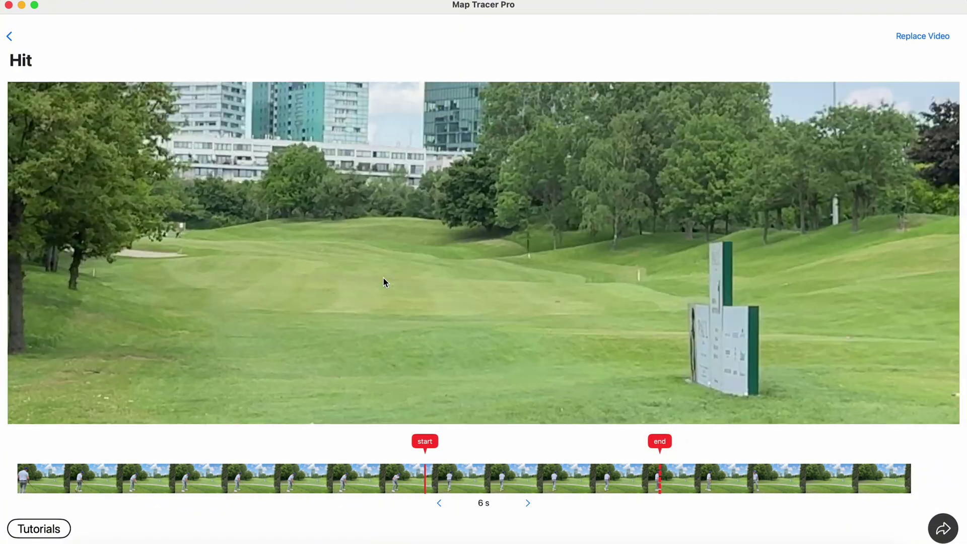
mouse_move(661, 440)
left_mouse_down()
mouse_move(636, 441)
mouse_move(660, 448)
left_mouse_up()
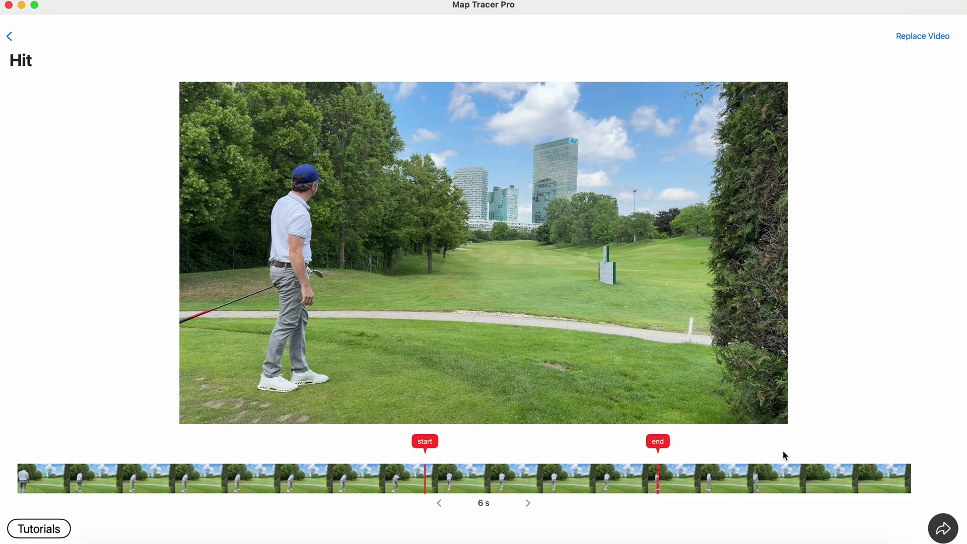
- Continue to the map stage and look over the golf course around the default shot line in 3D
left_click(943, 529)
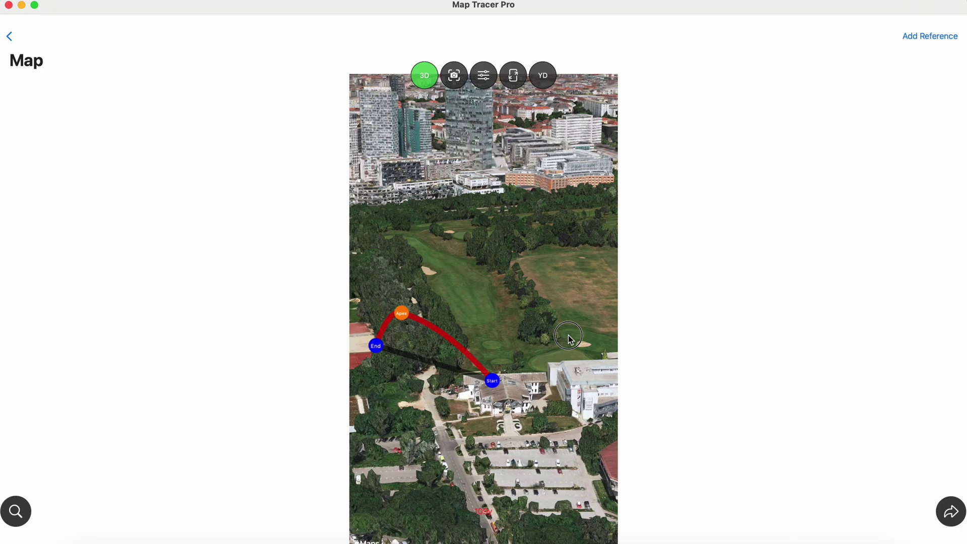
left_click(550, 326)
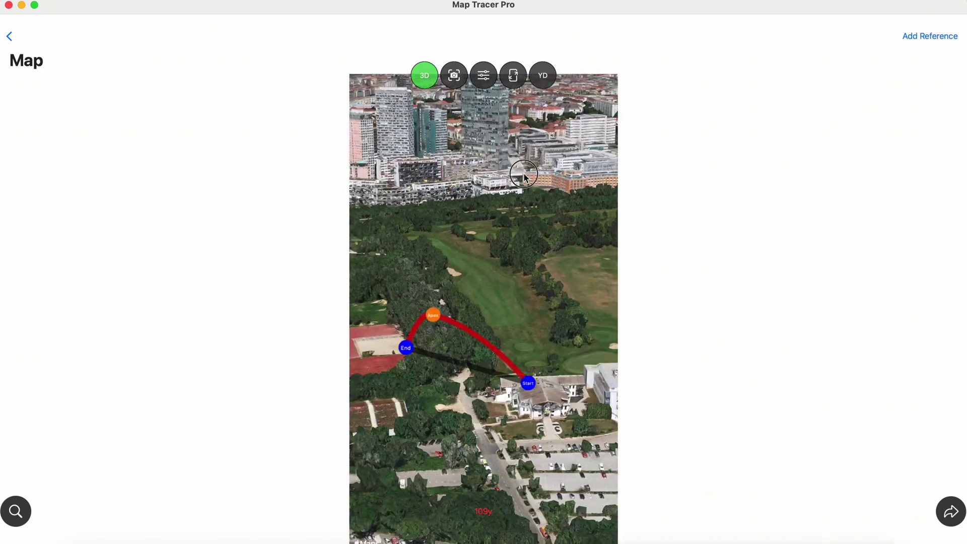
left_click(503, 290)
left_click_drag(479, 317, 535, 215)
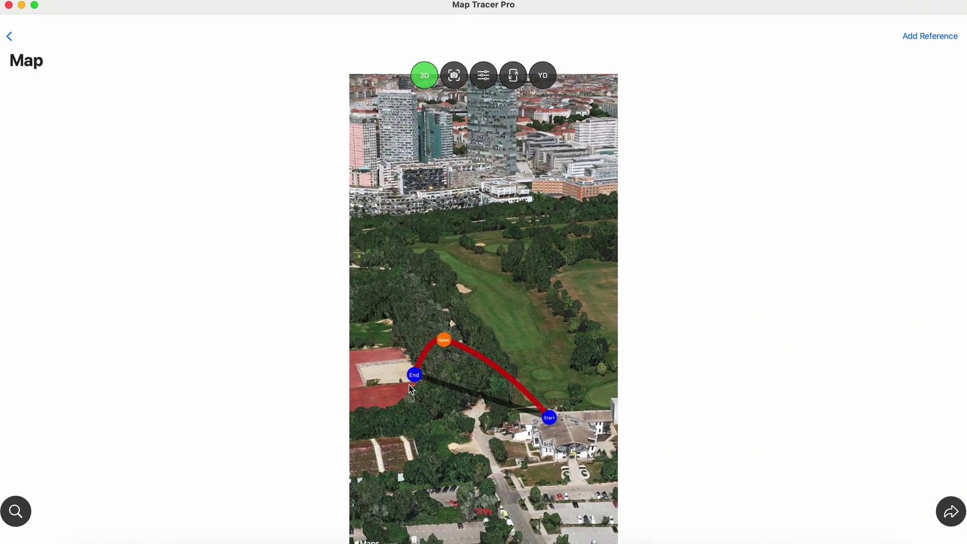
- Switch the map to the flat 2D view and look over the golf course surrounding the shot line
left_click(431, 77)
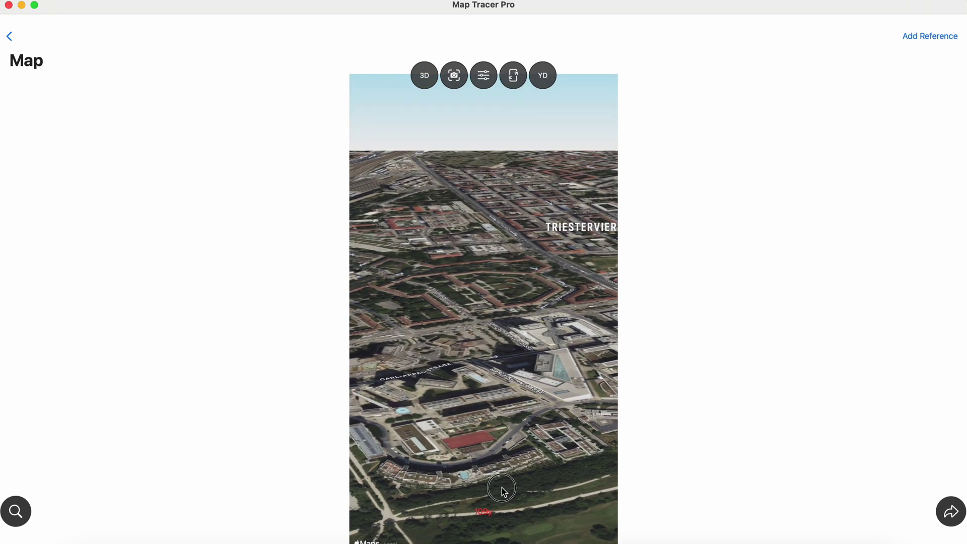
left_click(456, 317)
scroll(456, 318, "down", 5)
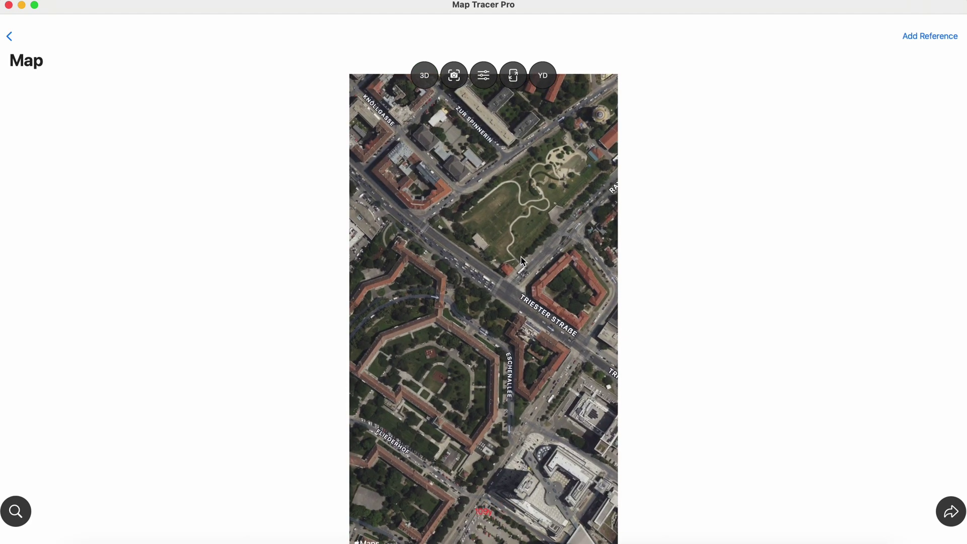
left_click_drag(478, 368, 504, 126)
left_click_drag(384, 302, 523, 120)
scroll(523, 120, "down", 5)
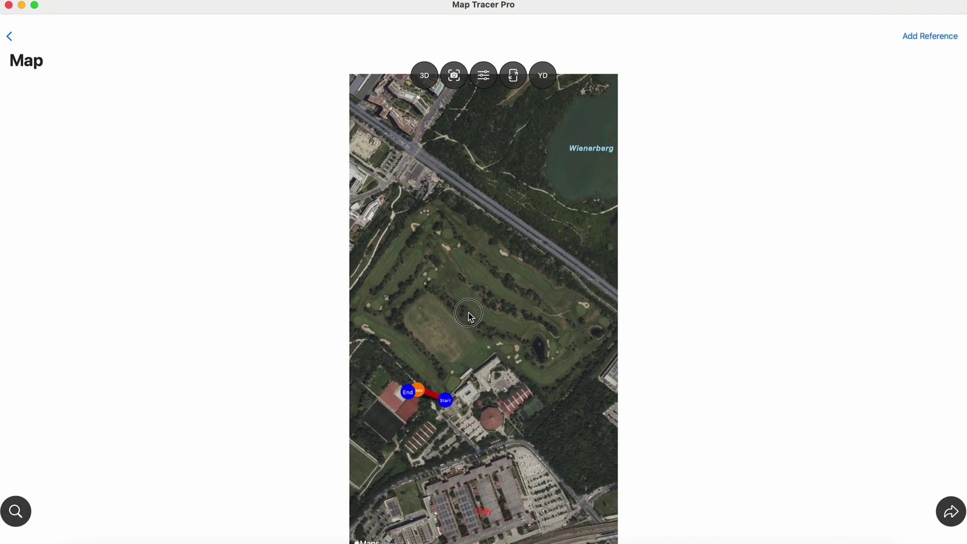
scroll(522, 304, "up", 3)
scroll(569, 226, "down", 3)
left_click_drag(569, 226, 540, 362)
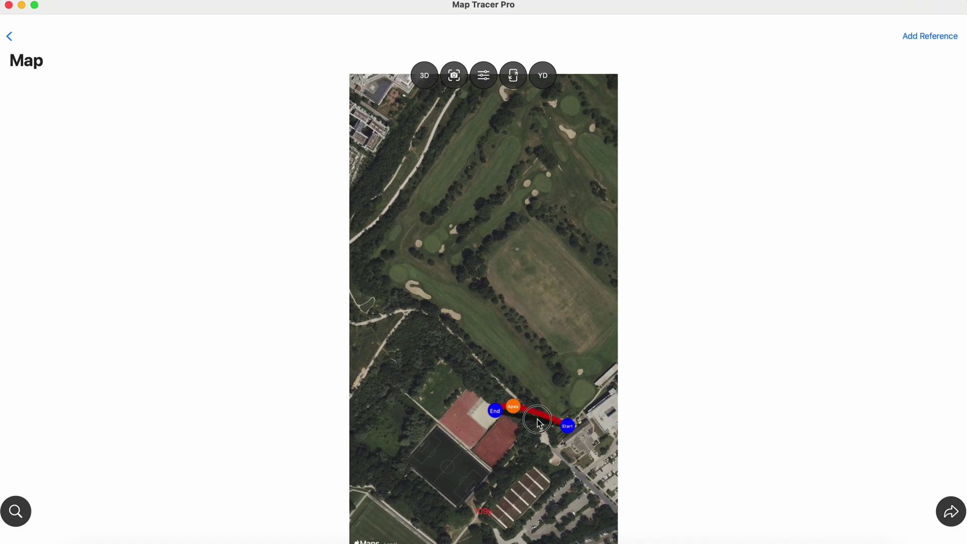
left_click_drag(543, 323, 573, 289)
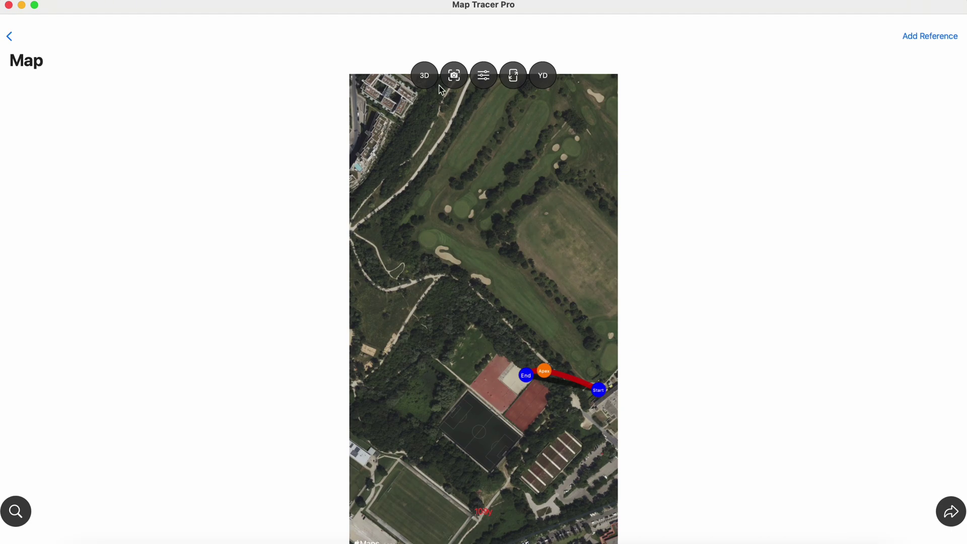
- Return the map to 3D and tilt it to look along the fairway behind the clubhouse
left_click(425, 78)
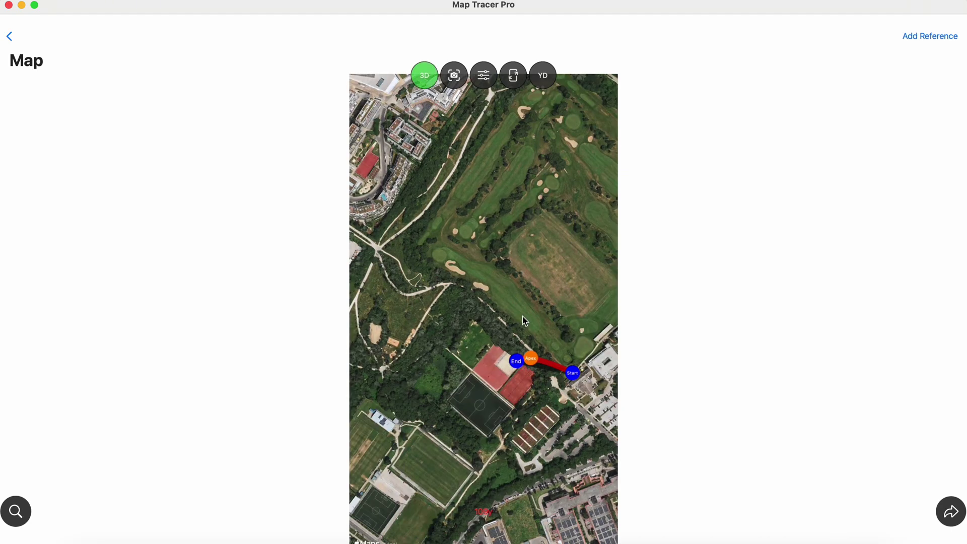
mouse_move(521, 316)
left_mouse_down()
mouse_move(451, 205)
mouse_move(521, 220)
mouse_move(593, 198)
mouse_move(564, 272)
mouse_move(564, 332)
left_mouse_up()
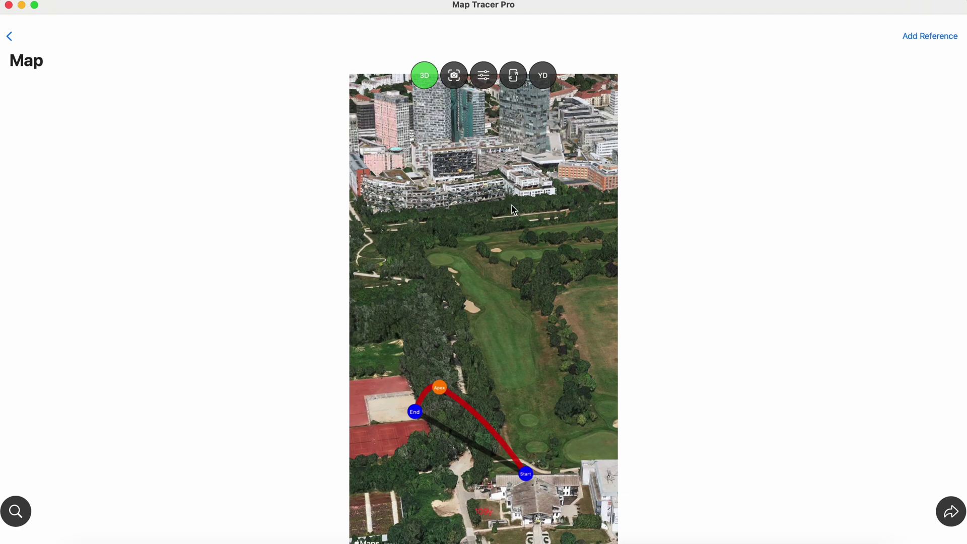
mouse_move(513, 210)
left_mouse_down()
mouse_move(496, 222)
mouse_move(509, 222)
mouse_move(510, 195)
left_mouse_up()
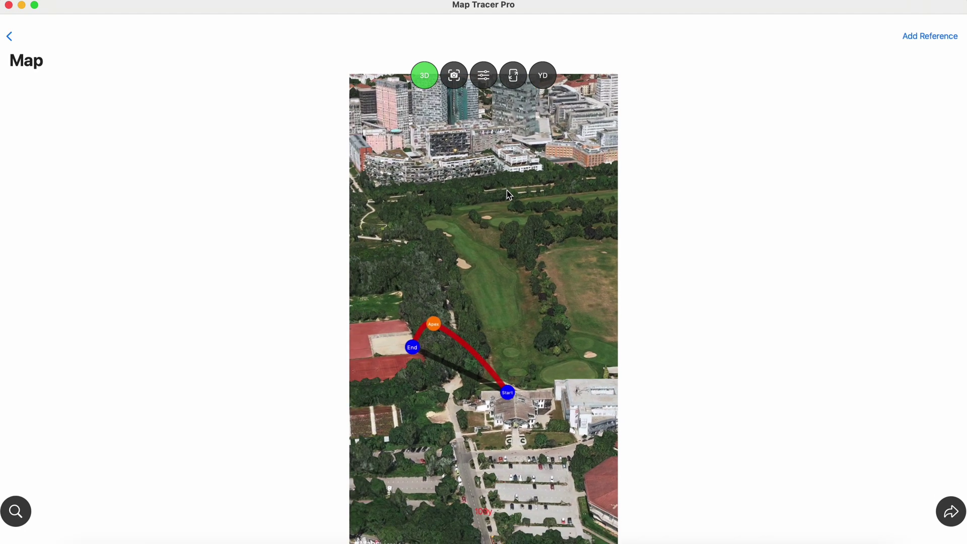
- Preview the map in landscape format, and return it to portrait format
left_click(515, 78)
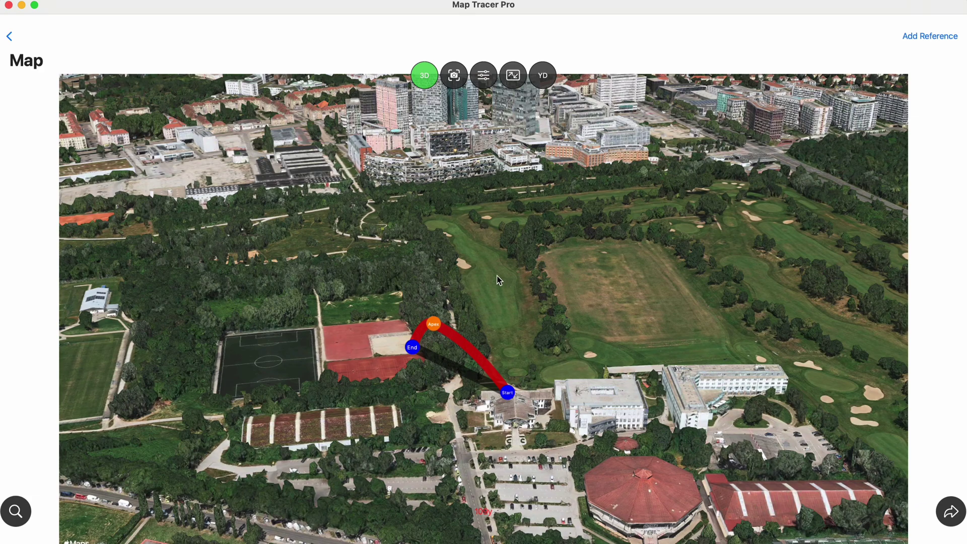
left_click_drag(499, 281, 472, 150)
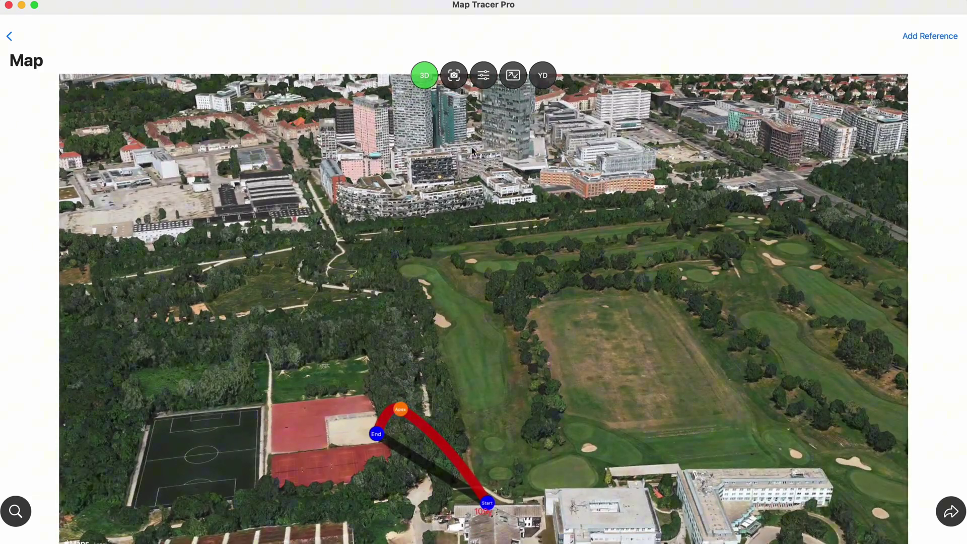
left_click(516, 76)
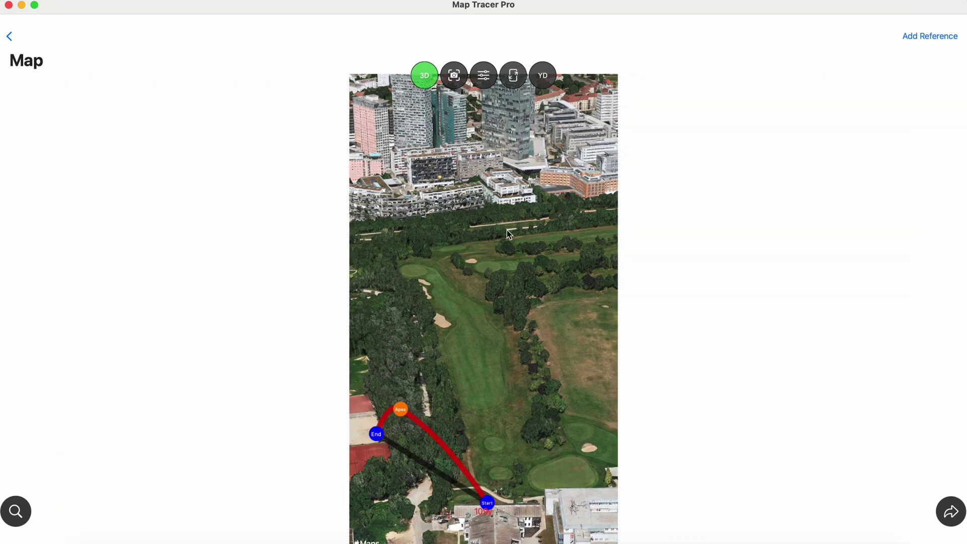
- Move the shot's Start marker slightly closer to the clubhouse, onto the small lawn, and check its position from several angles
mouse_move(510, 235)
left_mouse_down()
mouse_move(541, 216)
mouse_move(518, 255)
mouse_move(552, 265)
mouse_move(544, 210)
mouse_move(516, 201)
mouse_move(512, 225)
mouse_move(540, 210)
mouse_move(505, 238)
mouse_move(502, 218)
left_mouse_up()
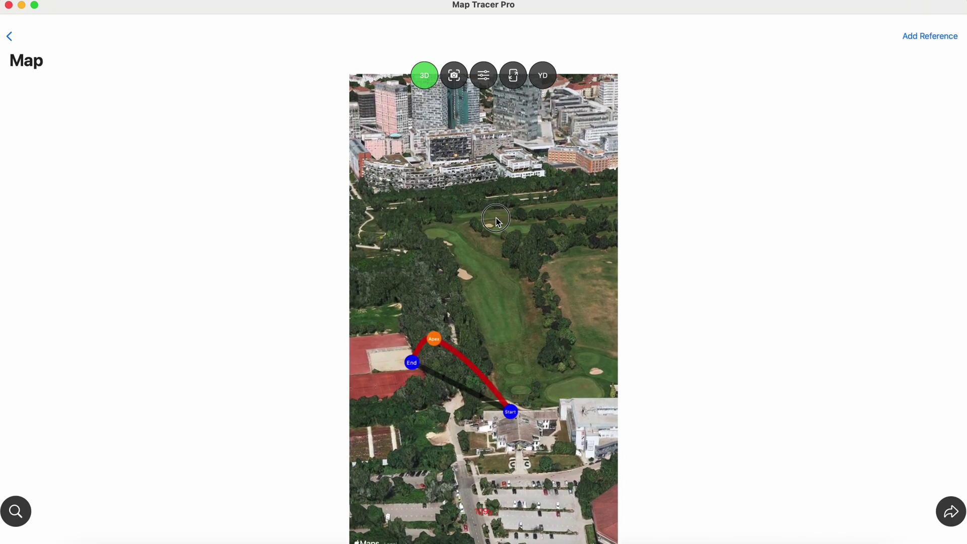
left_click_drag(530, 292, 494, 345)
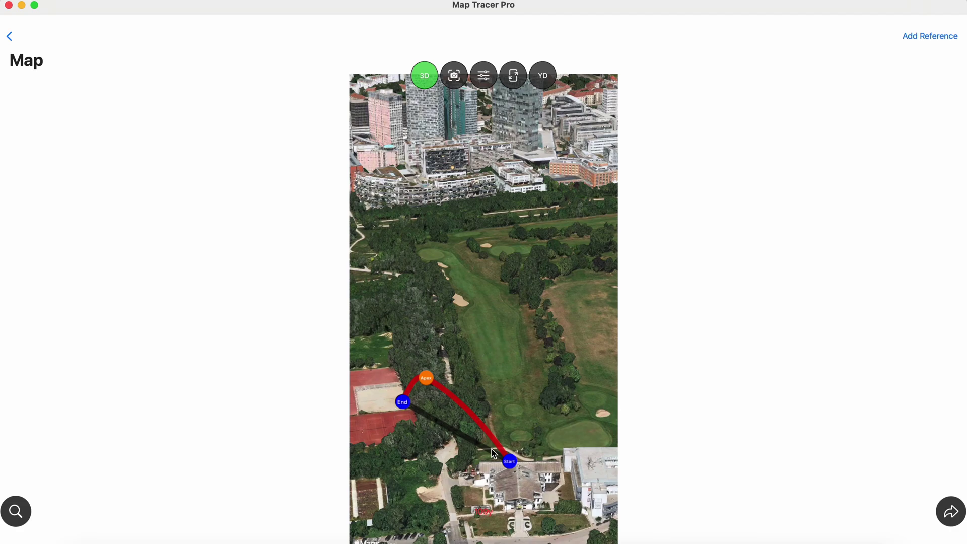
mouse_move(522, 445)
left_mouse_down()
mouse_move(509, 374)
mouse_move(491, 357)
mouse_move(488, 415)
mouse_move(488, 355)
mouse_move(486, 367)
left_mouse_up()
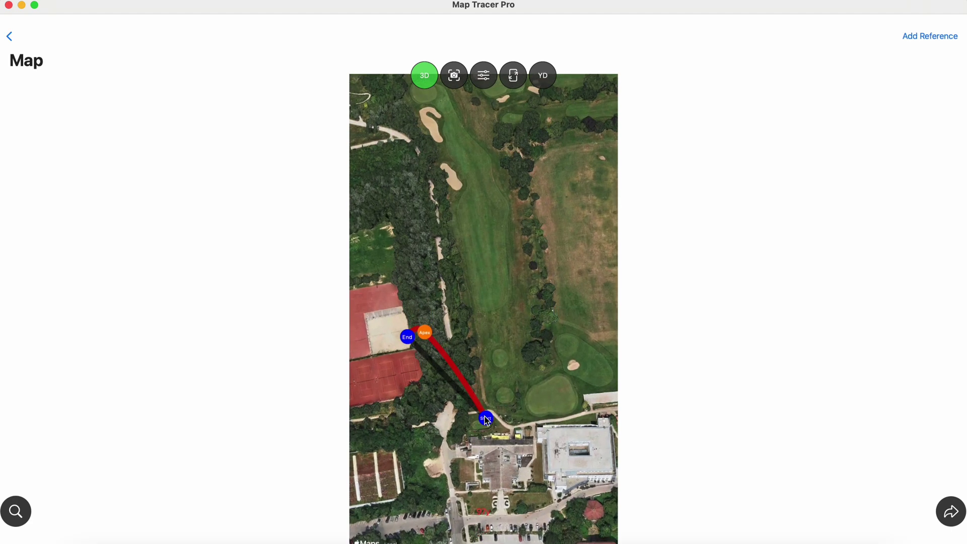
scroll(542, 374, "up", 5)
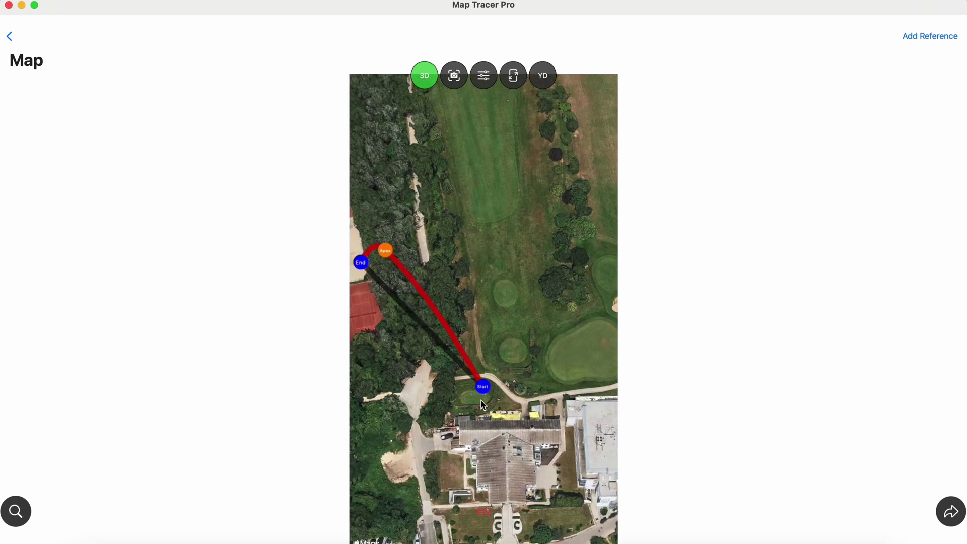
mouse_move(483, 388)
left_mouse_down()
mouse_move(494, 389)
mouse_move(482, 397)
left_mouse_up()
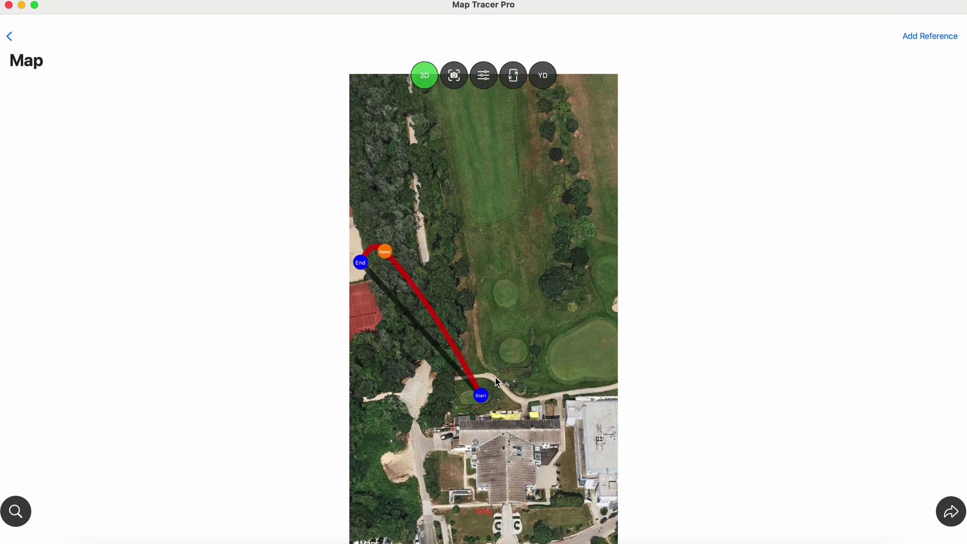
left_click_drag(527, 326, 546, 273)
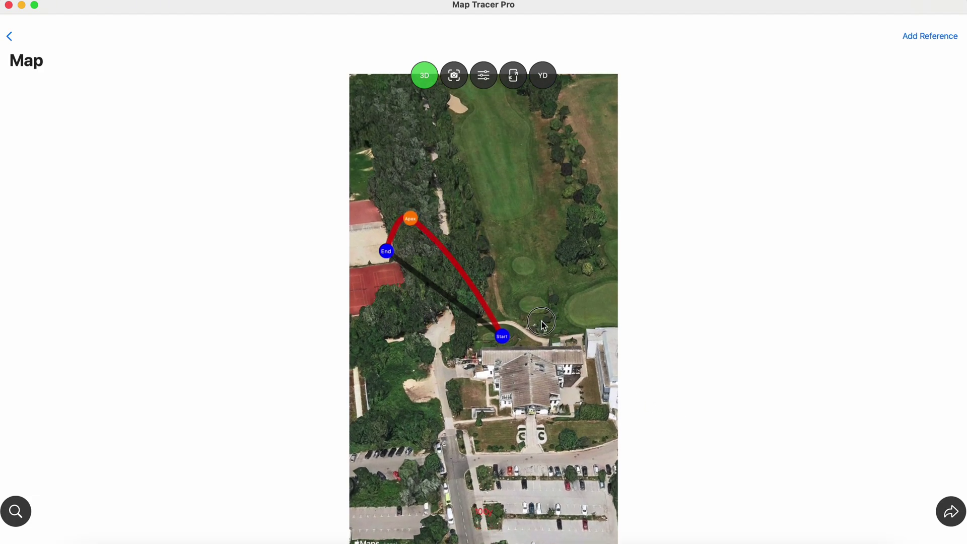
left_click(531, 336)
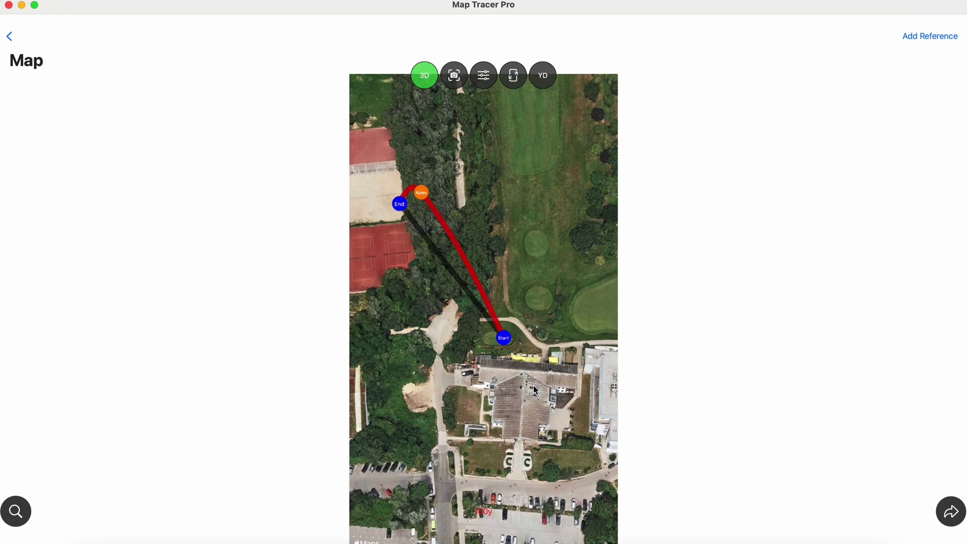
mouse_move(531, 352)
left_mouse_down()
mouse_move(536, 367)
mouse_move(552, 324)
left_mouse_up()
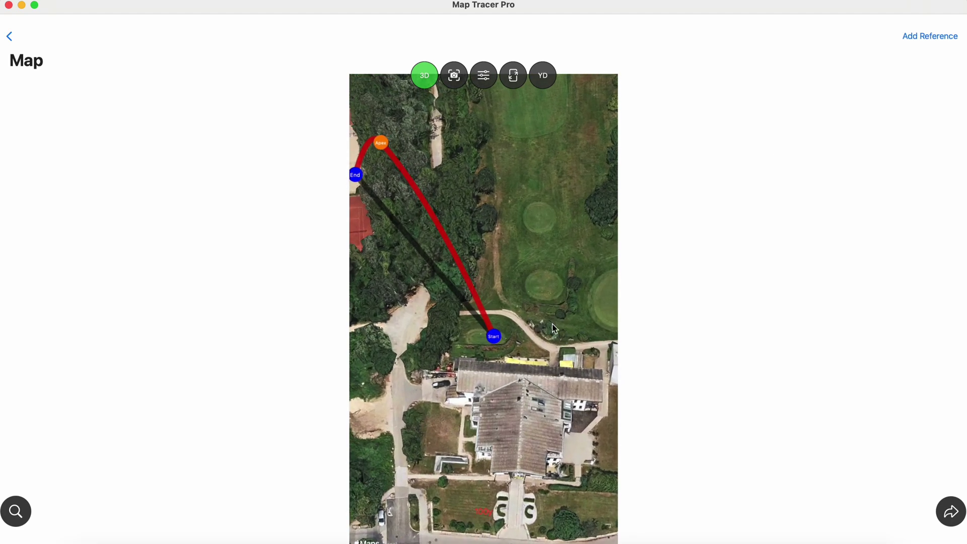
- Add a Start reference from the 0:23 portrait video and check on the map where it places the shot
left_click(921, 37)
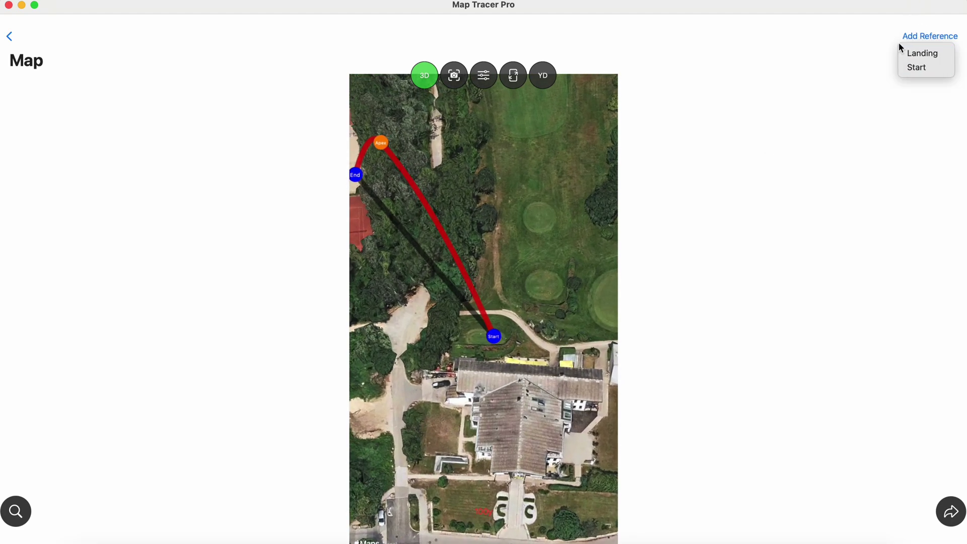
left_click(916, 70)
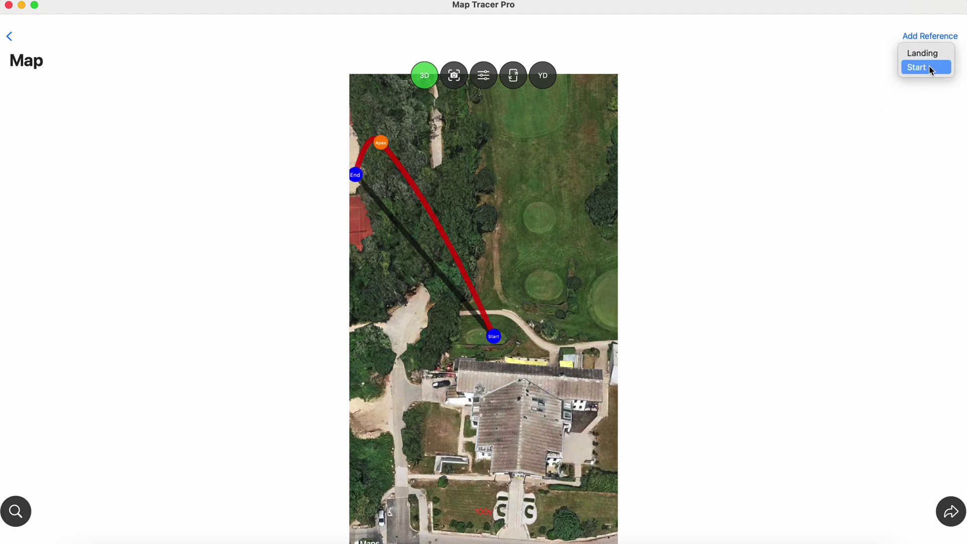
left_click(917, 69)
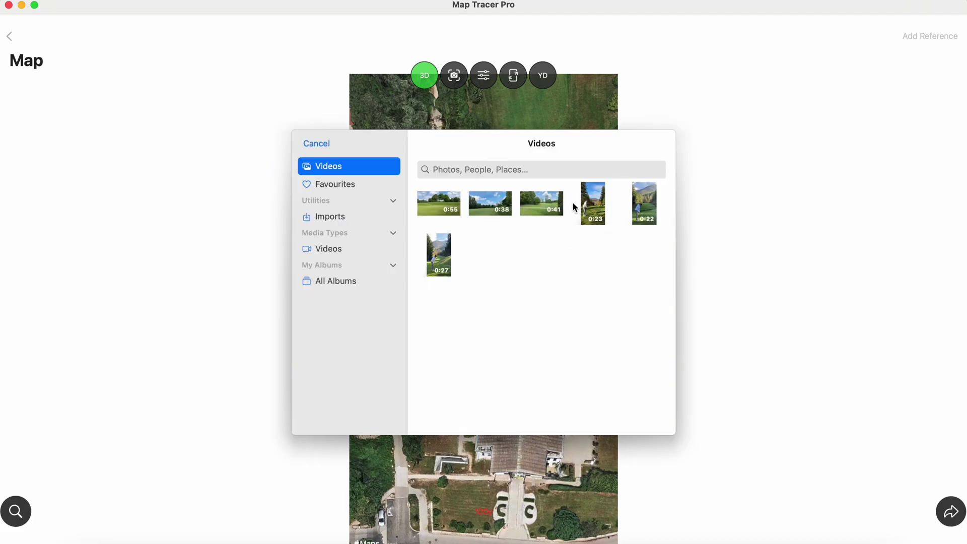
left_click(592, 203)
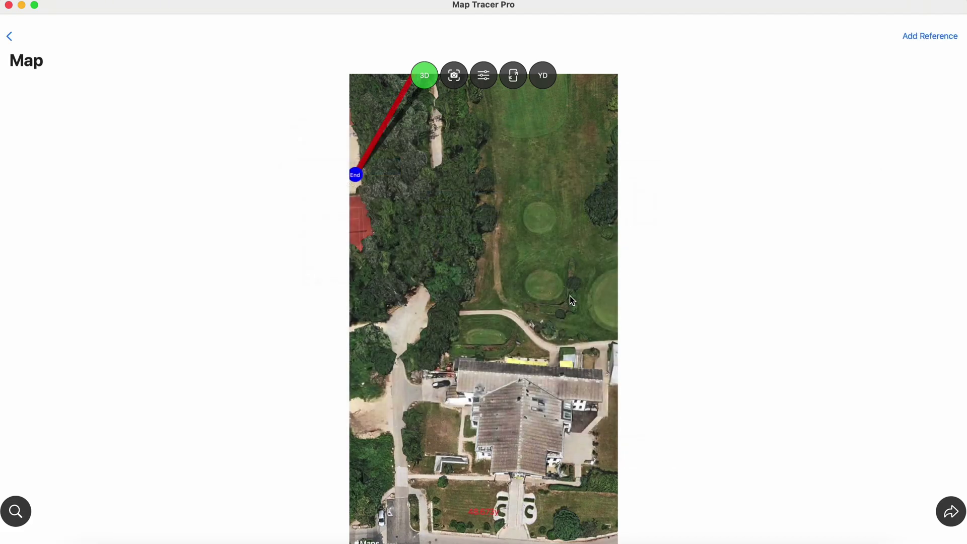
scroll(532, 307, "down", 10)
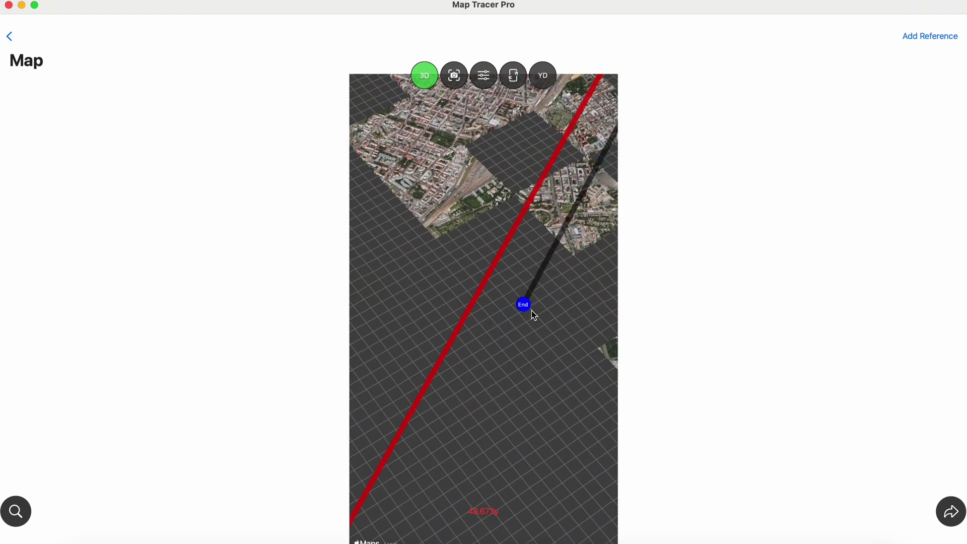
scroll(546, 347, "up", 10)
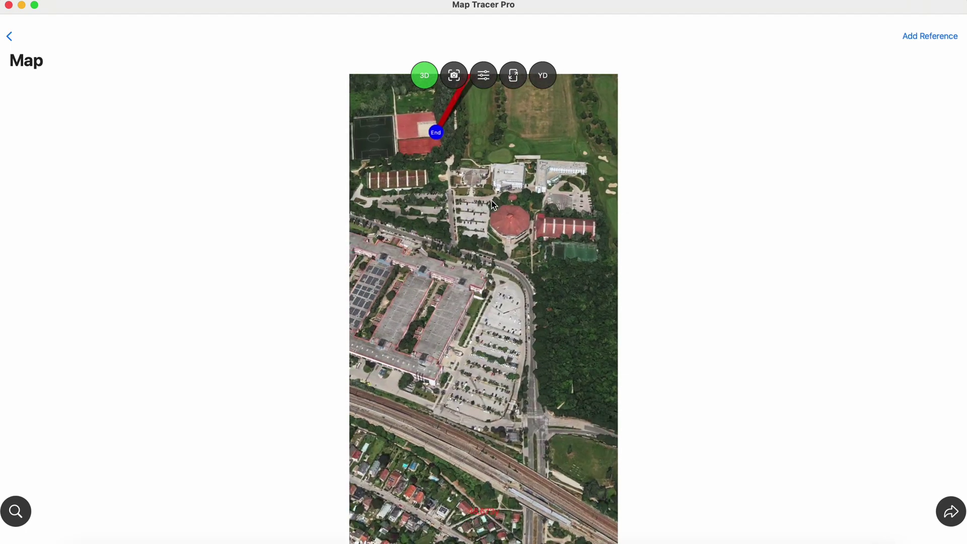
scroll(491, 199, "up", 5)
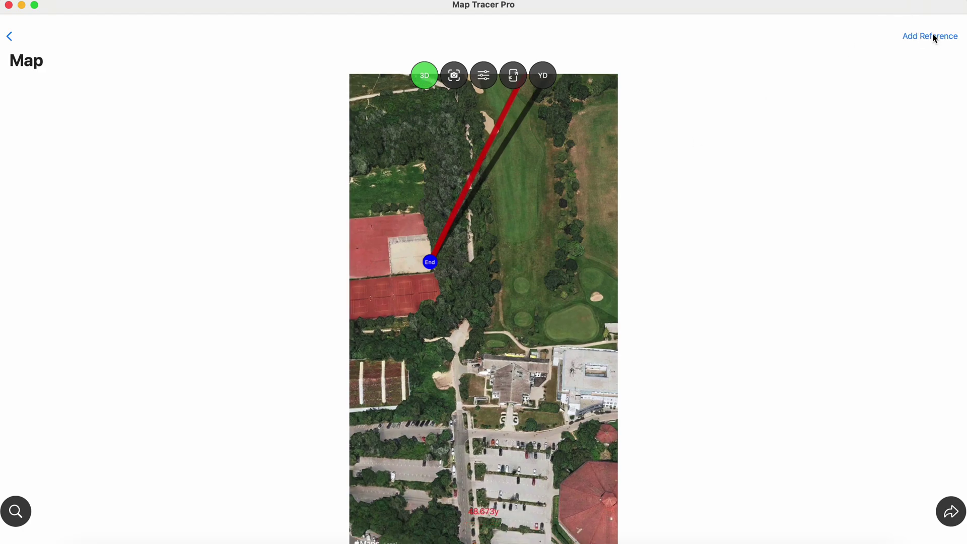
- Add a Start reference from the 0:41 landscape video and check the Start marker close up near the clubhouse
left_click(932, 37)
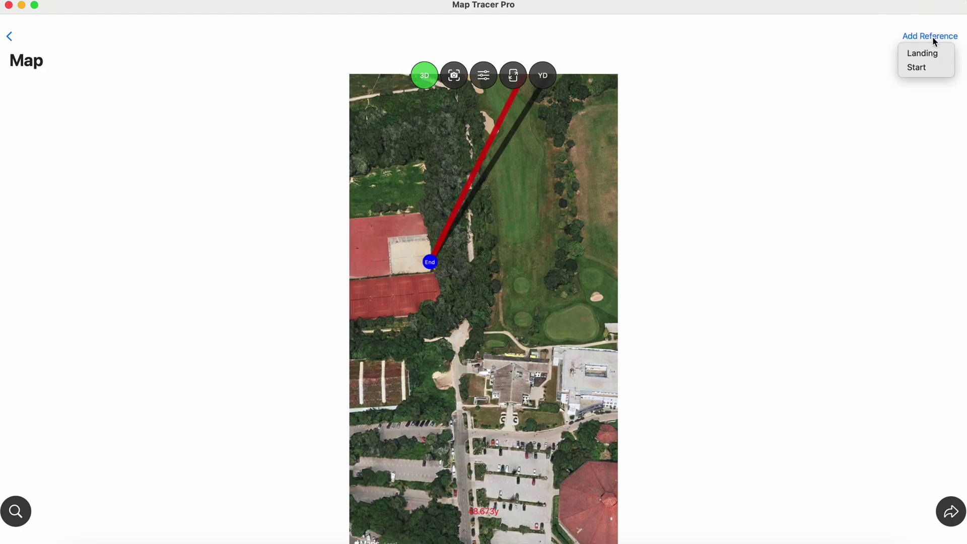
left_click(923, 68)
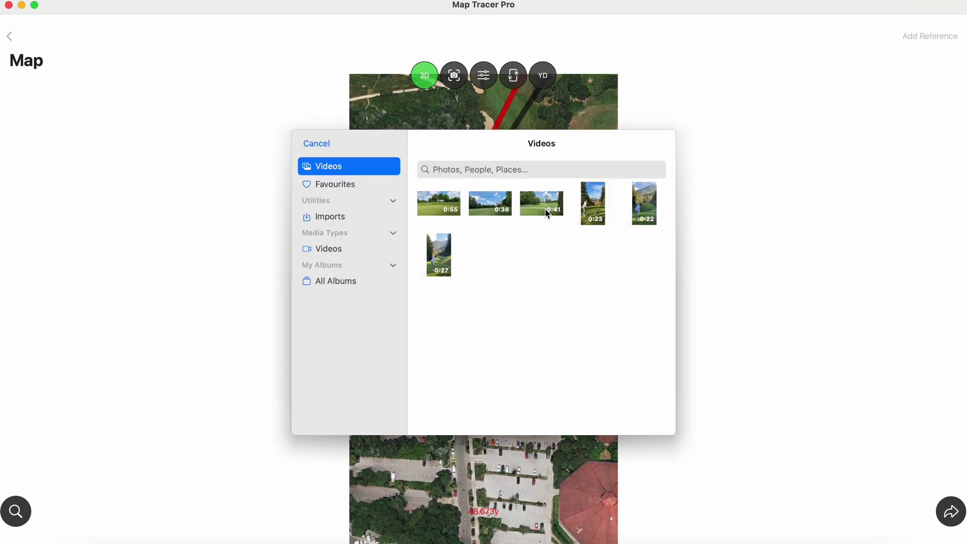
left_click(548, 202)
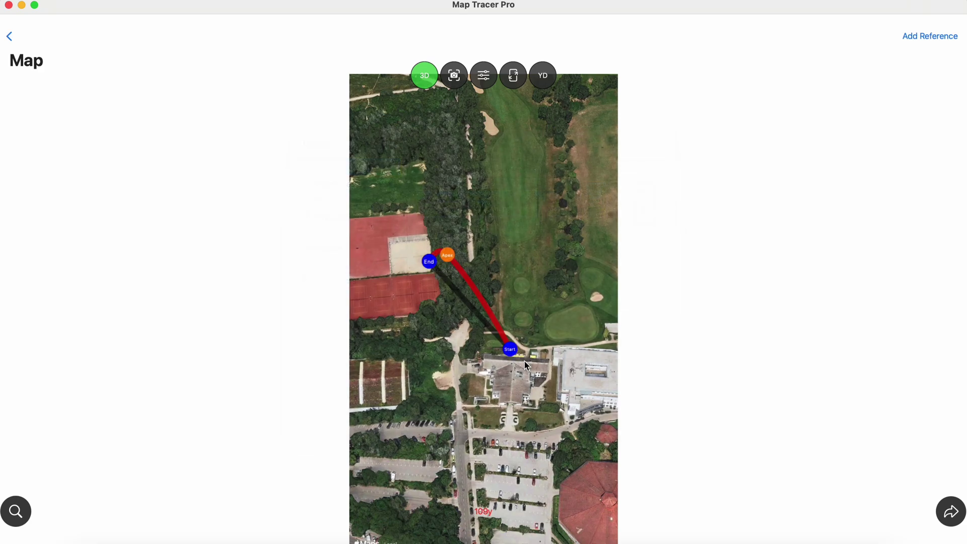
scroll(524, 361, "up", 5)
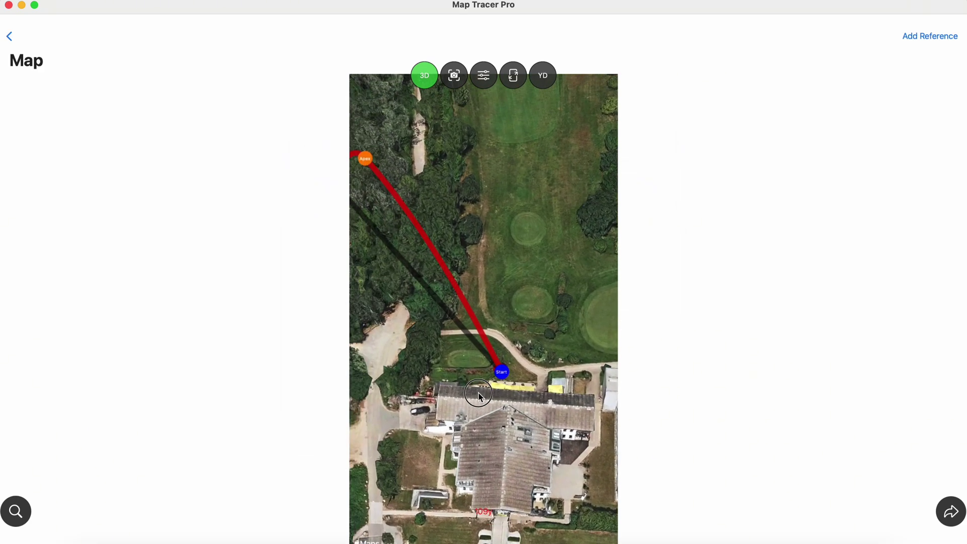
left_click_drag(479, 395, 549, 424)
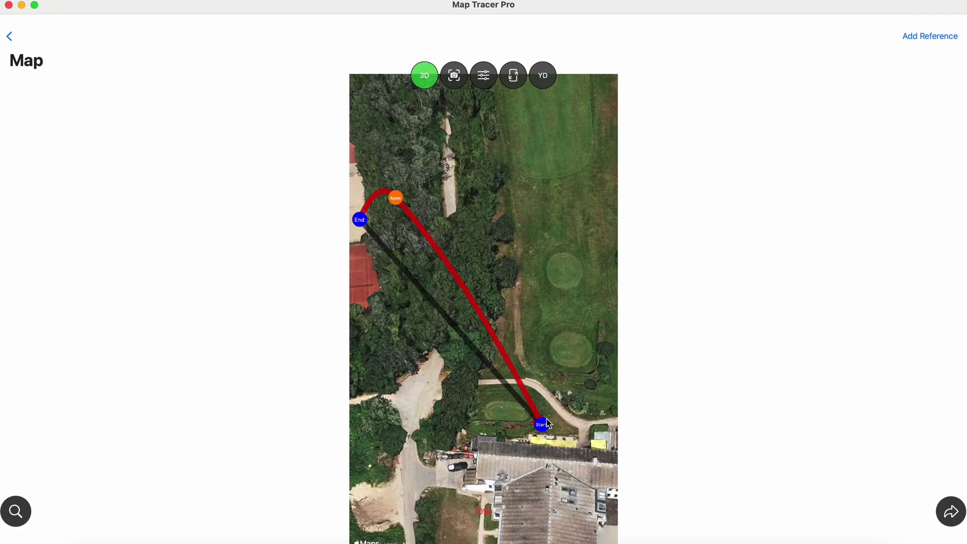
- Move the shot's End marker from the sports courts to the middle of the fairway, just short of the bunkers
scroll(545, 281, "down", 5)
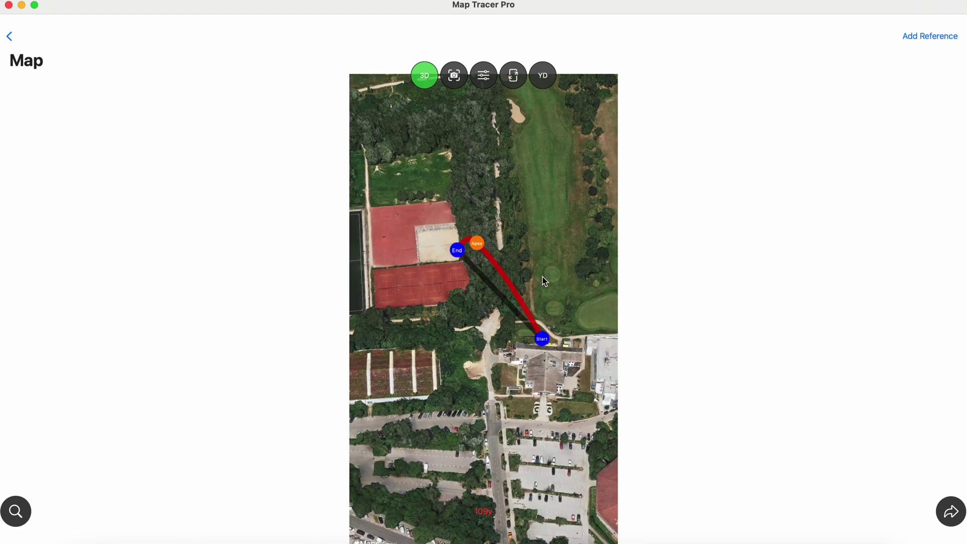
mouse_move(600, 241)
left_mouse_down()
mouse_move(563, 276)
mouse_move(513, 275)
mouse_move(552, 267)
left_mouse_up()
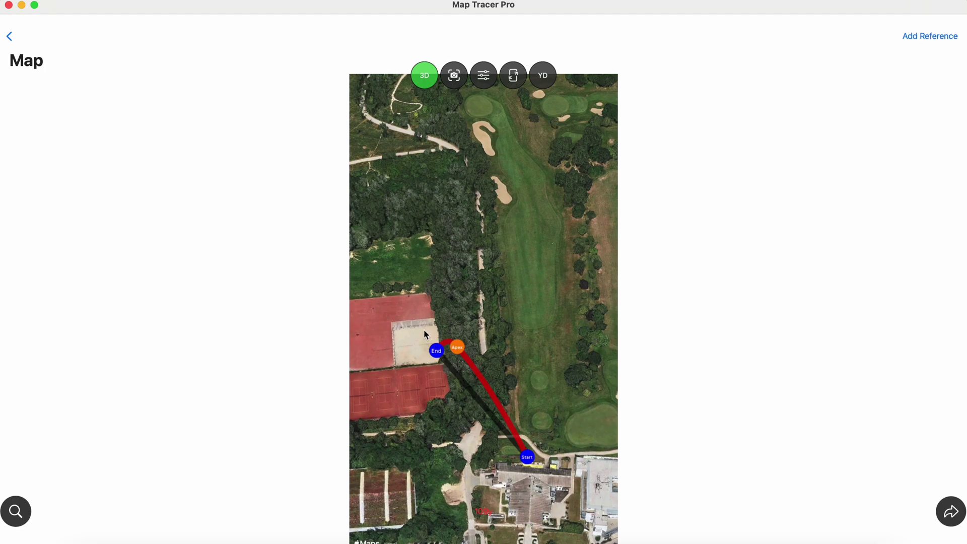
mouse_move(424, 334)
left_mouse_down()
mouse_move(468, 259)
mouse_move(591, 282)
mouse_move(424, 319)
mouse_move(406, 347)
mouse_move(416, 340)
mouse_move(409, 388)
mouse_move(511, 280)
mouse_move(539, 191)
mouse_move(536, 202)
mouse_move(572, 234)
mouse_move(544, 195)
mouse_move(524, 237)
mouse_move(542, 232)
left_mouse_up()
scroll(488, 291, "up", 3)
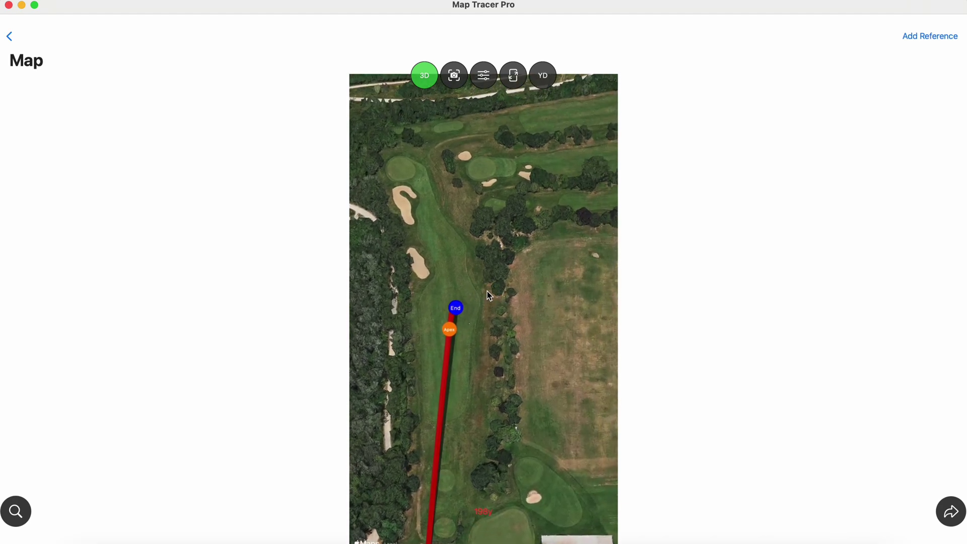
scroll(507, 301, "up", 3)
mouse_move(508, 304)
left_mouse_down()
mouse_move(479, 302)
mouse_move(526, 300)
left_mouse_up()
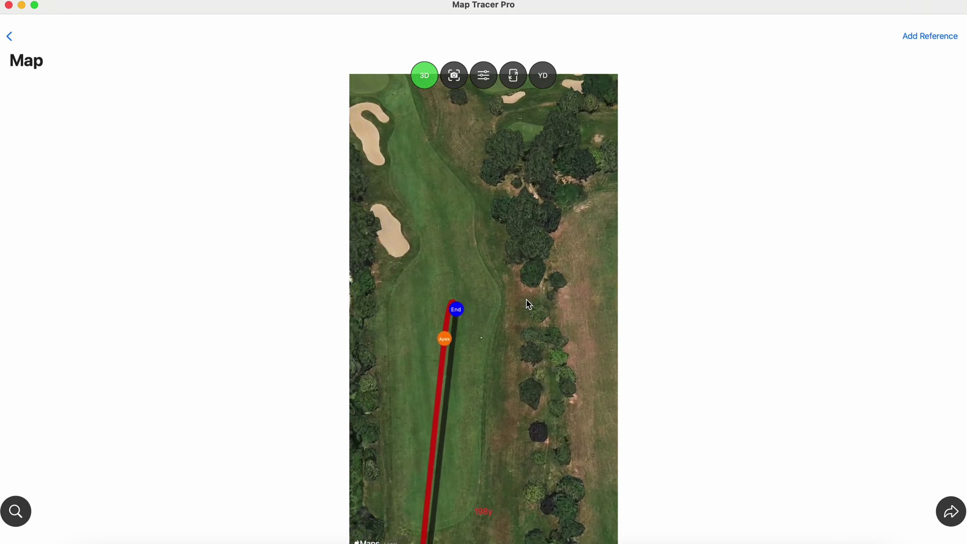
- Move the shot's End marker from the fairway onto the red sports court beyond the trees
left_click(926, 36)
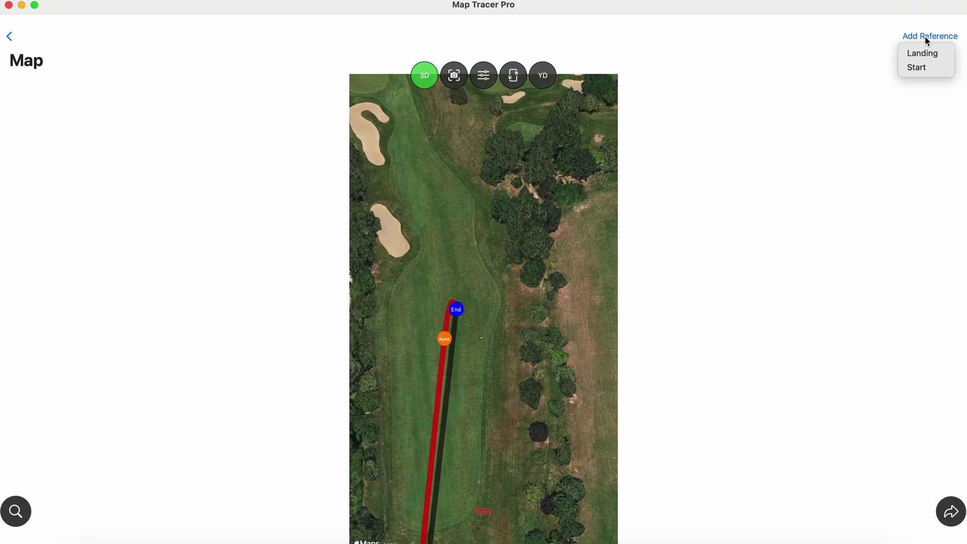
left_click(926, 38)
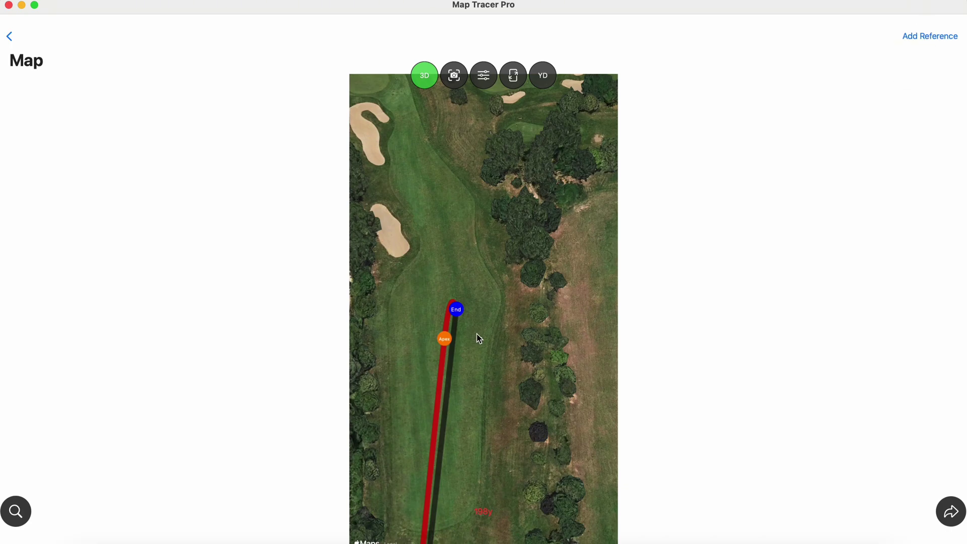
scroll(479, 338, "down", 3)
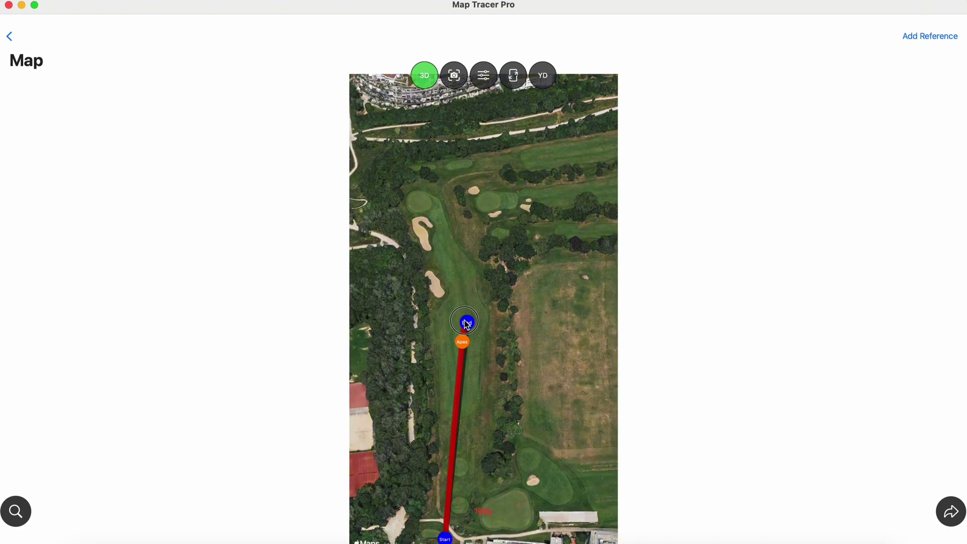
mouse_move(464, 318)
left_mouse_down()
mouse_move(358, 455)
mouse_move(359, 471)
left_mouse_up()
mouse_move(539, 201)
left_mouse_down()
mouse_move(554, 174)
mouse_move(541, 231)
left_mouse_up()
left_click_drag(509, 347, 521, 277)
scroll(512, 254, "up", 2)
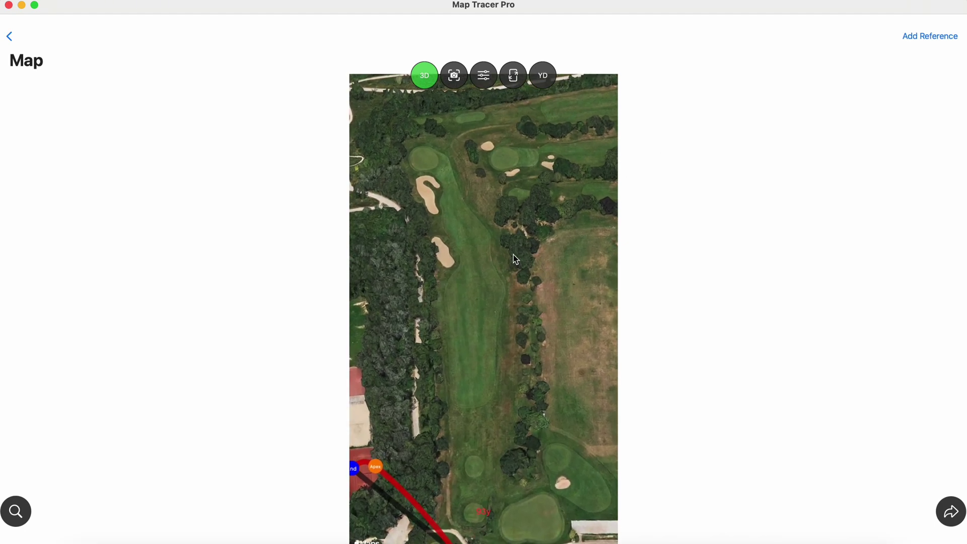
- Add a Landing reference from the 0:38 landscape video and check the End marker close up beside the fairway
left_click(921, 35)
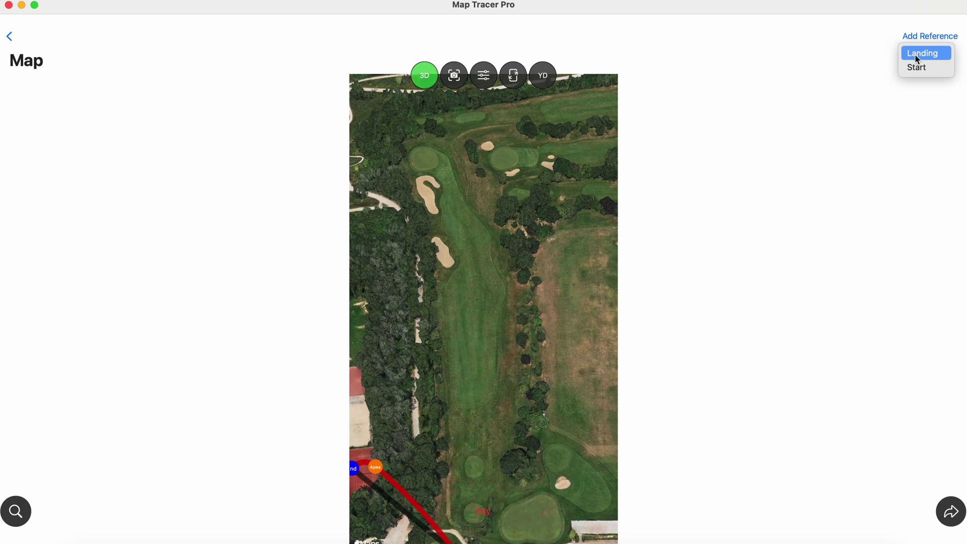
left_click(917, 53)
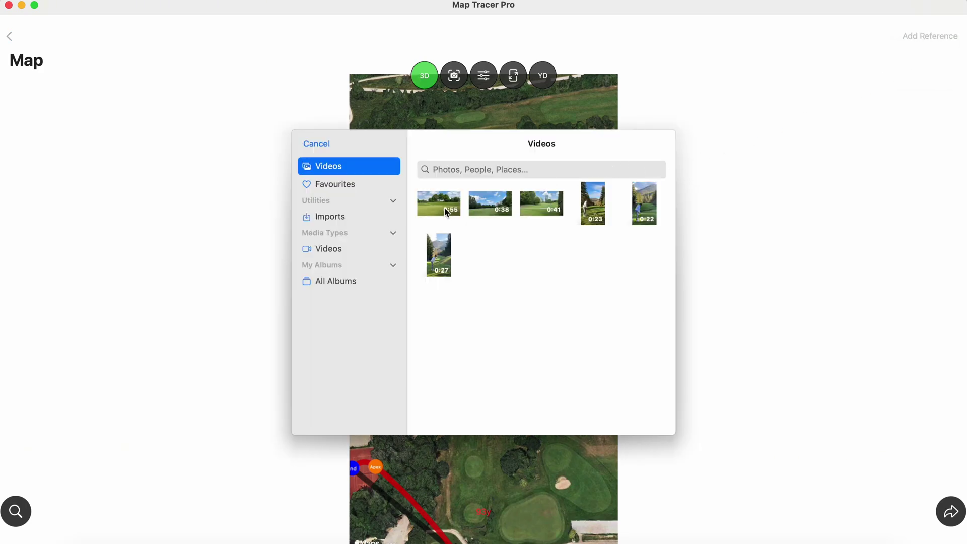
left_click(488, 207)
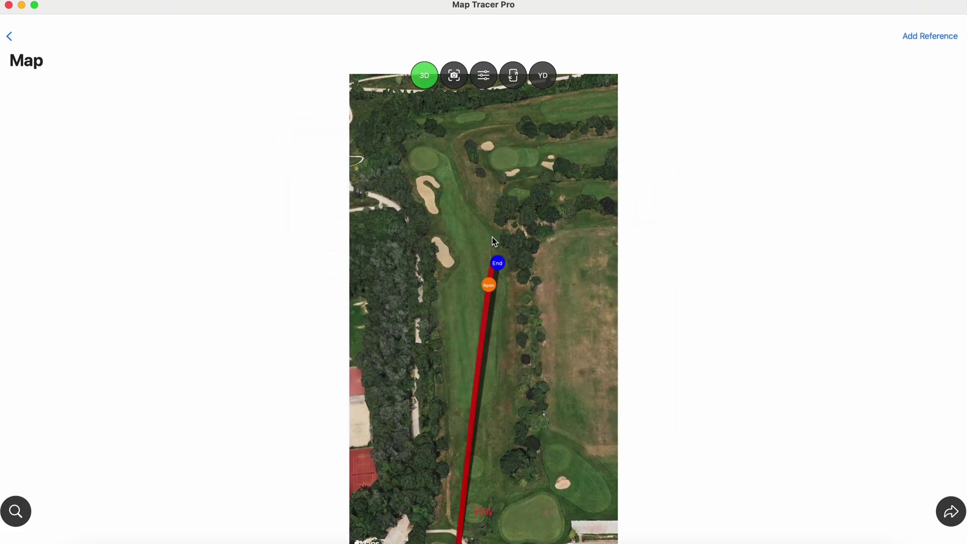
scroll(493, 237, "up", 3)
scroll(493, 241, "up", 3)
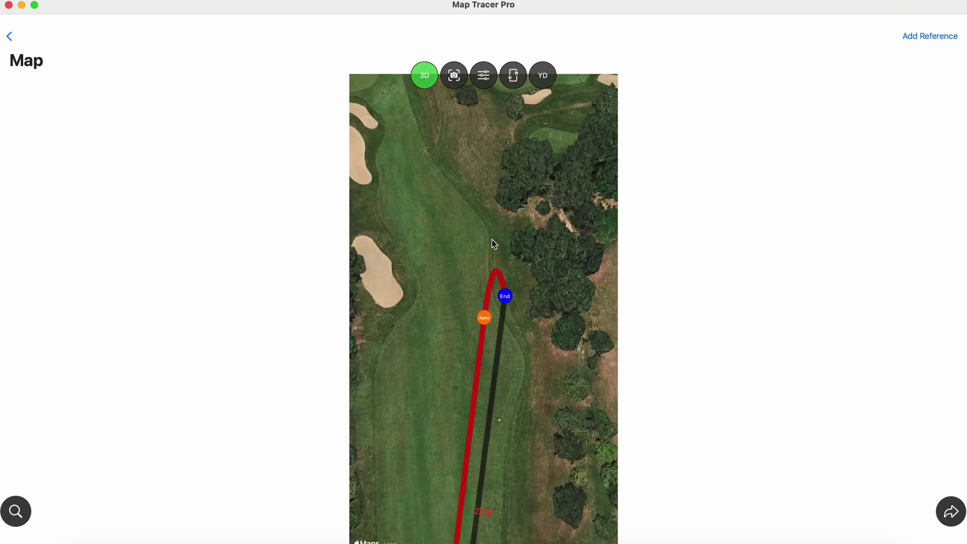
scroll(493, 243, "up", 2)
scroll(529, 359, "down", 2)
scroll(529, 357, "up", 3)
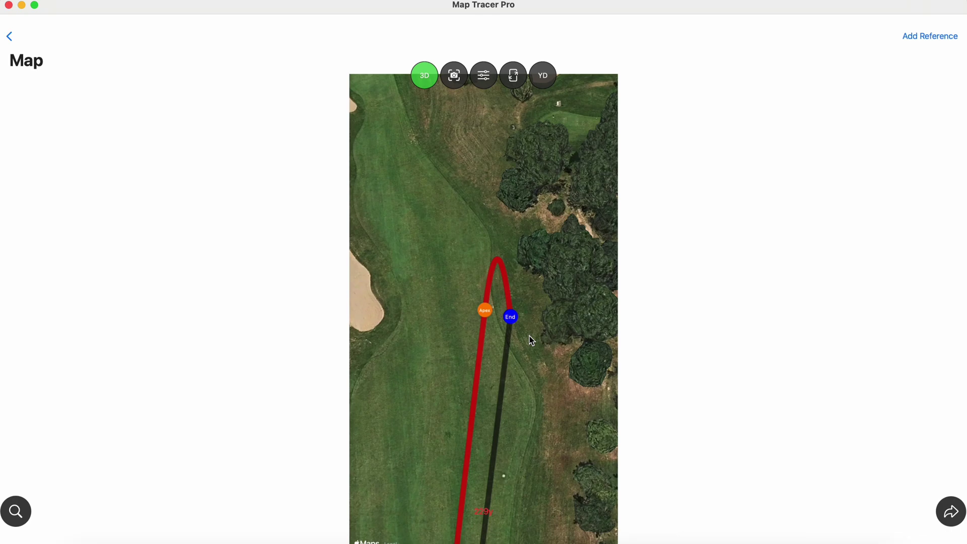
- Move the End marker slightly inward onto the fairway, opposite the nearest bunker, and check its position from near and far
scroll(531, 340, "down", 2)
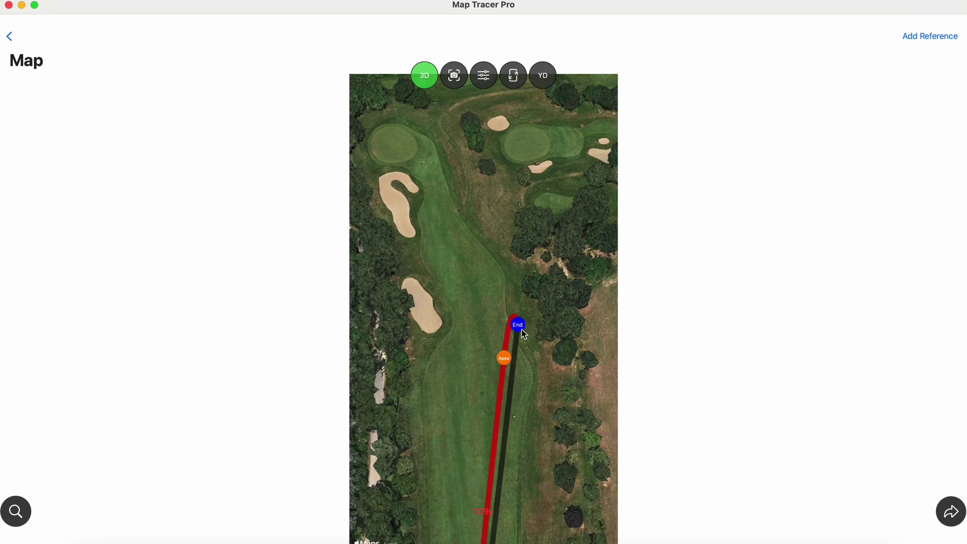
left_click_drag(522, 330, 504, 321)
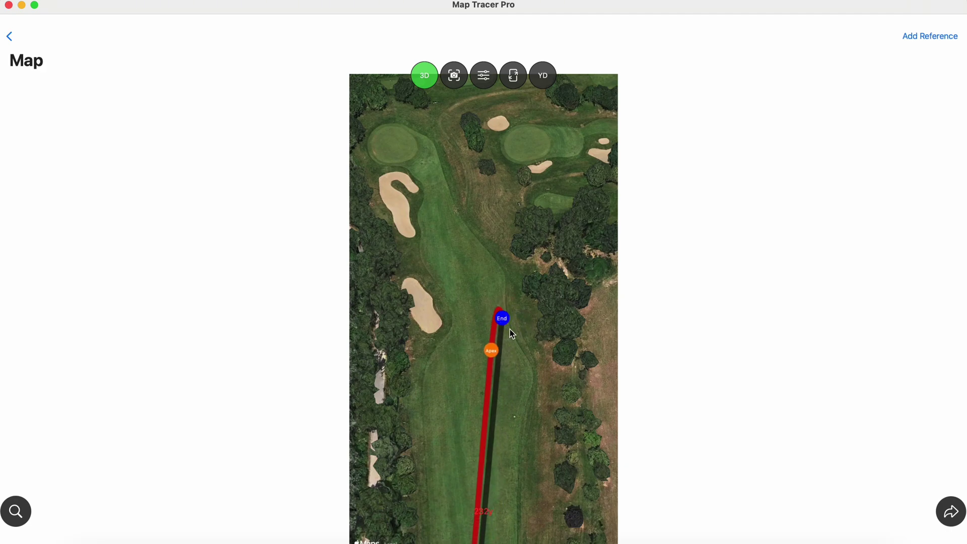
scroll(489, 287, "down", 5)
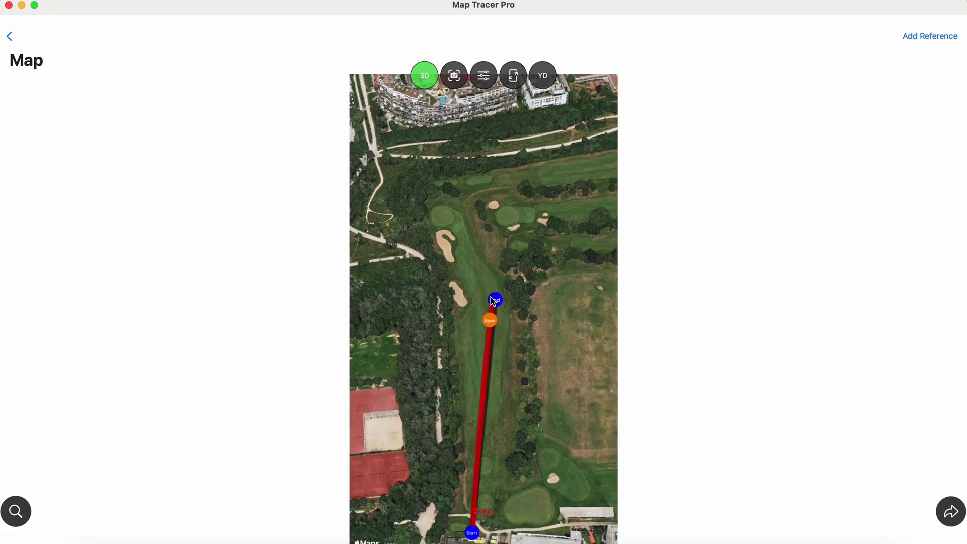
scroll(519, 304, "up", 10)
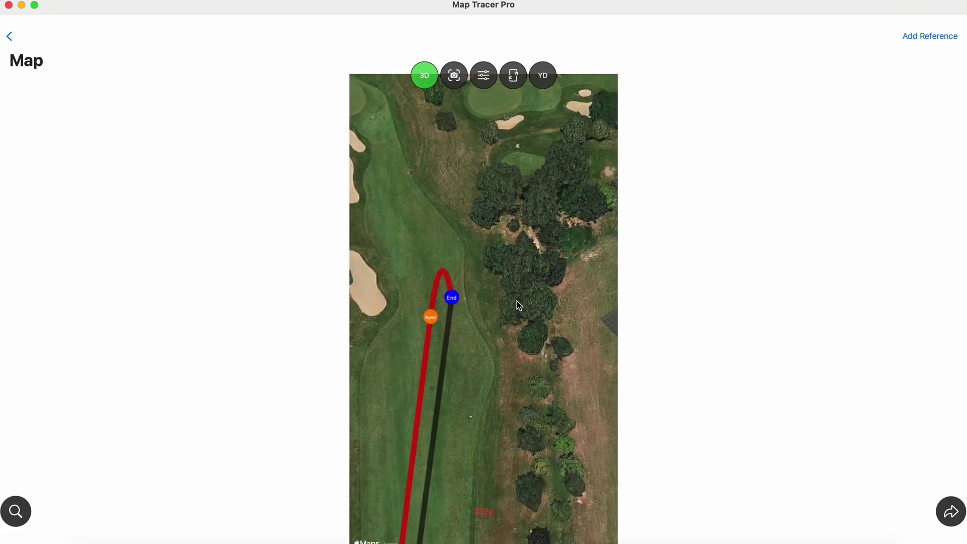
scroll(519, 306, "down", 5)
- Move the shot's Start marker slightly away from the clubhouse onto the small lawn beside the path
left_click_drag(507, 443, 520, 264)
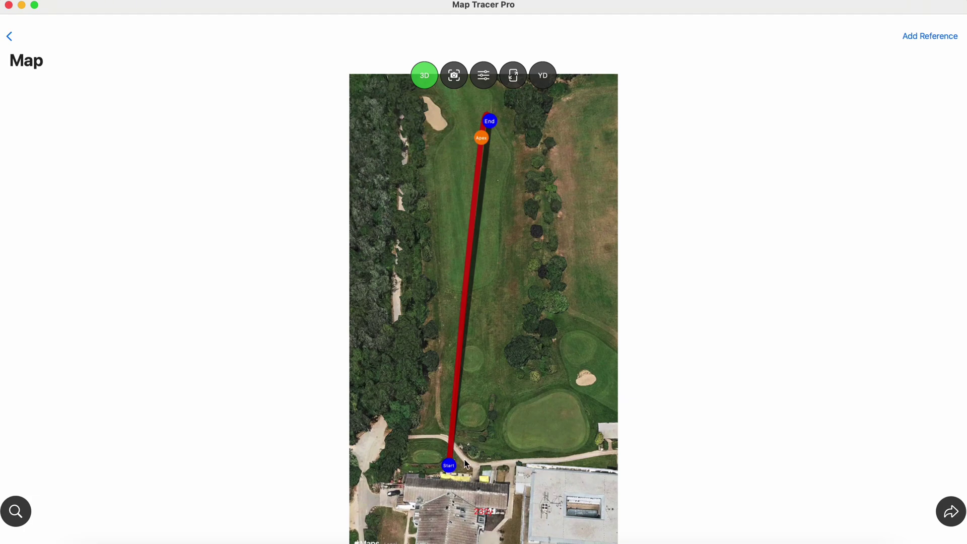
scroll(466, 464, "down", 1)
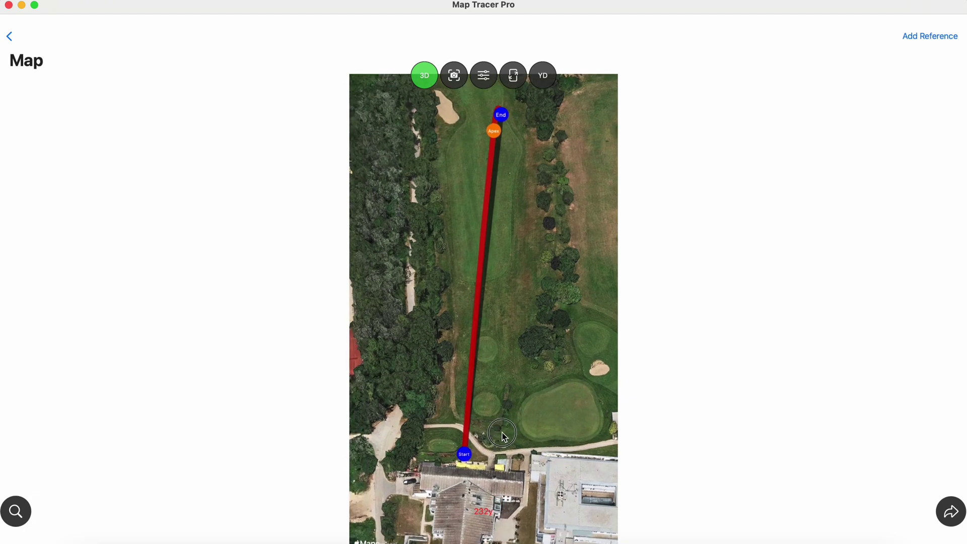
left_click(457, 445)
left_click_drag(457, 445, 454, 443)
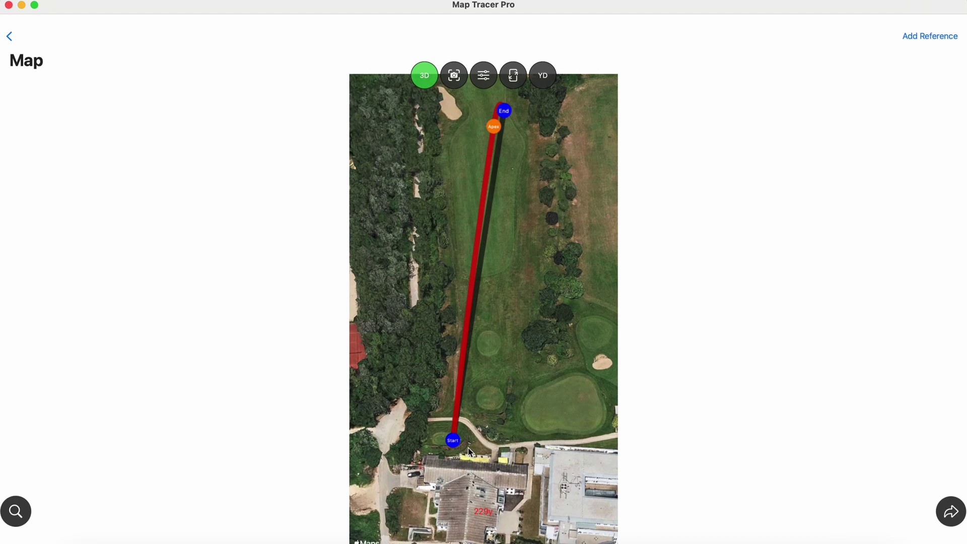
- Examine the whole shot trace between the clubhouse and the fairway at several scales
scroll(505, 369, "down", 3)
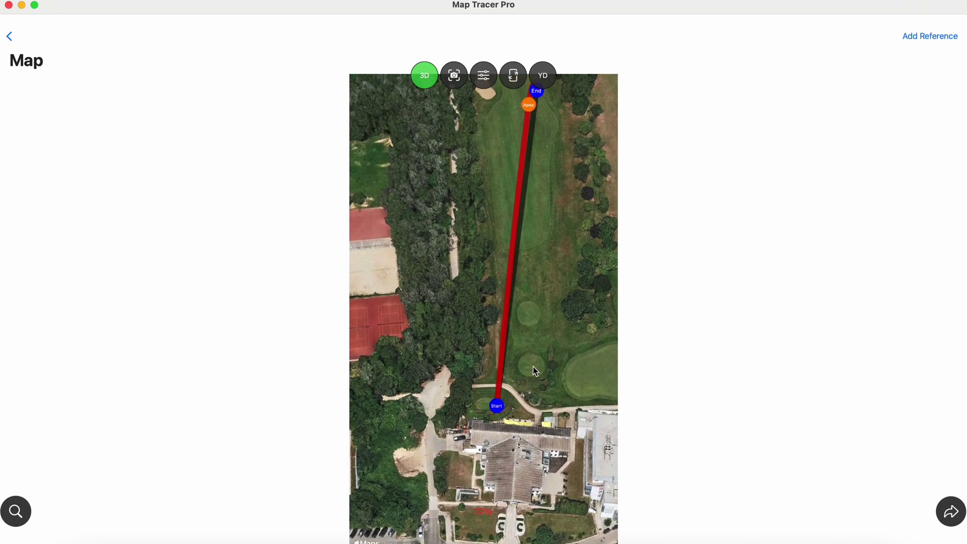
scroll(534, 371, "up", 3)
scroll(535, 371, "down", 3)
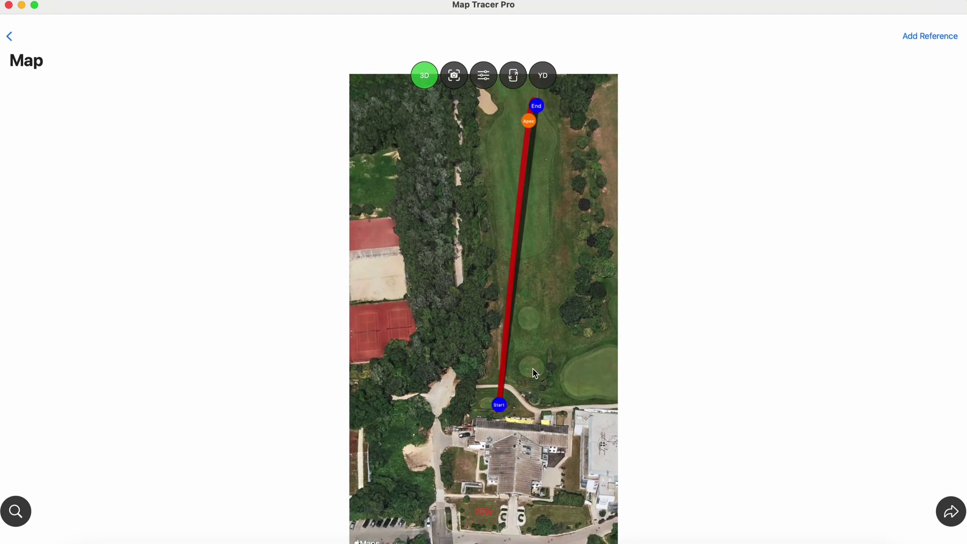
scroll(534, 373, "up", 3)
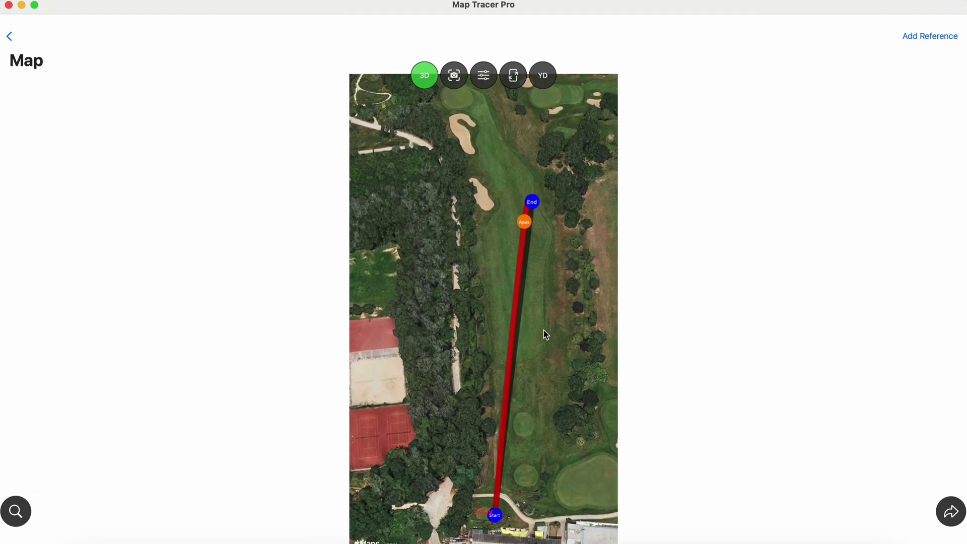
scroll(543, 331, "up", 2)
scroll(541, 327, "down", 4)
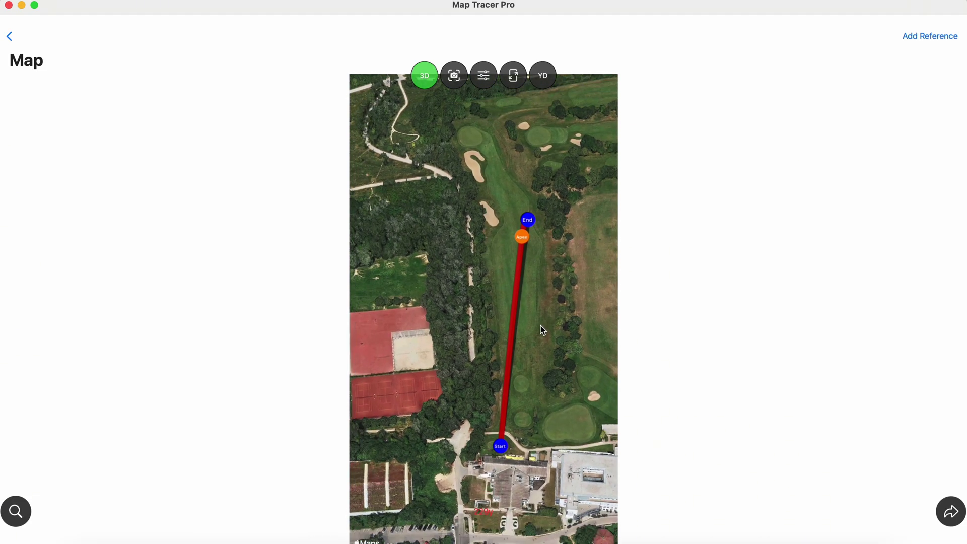
scroll(543, 364, "up", 2)
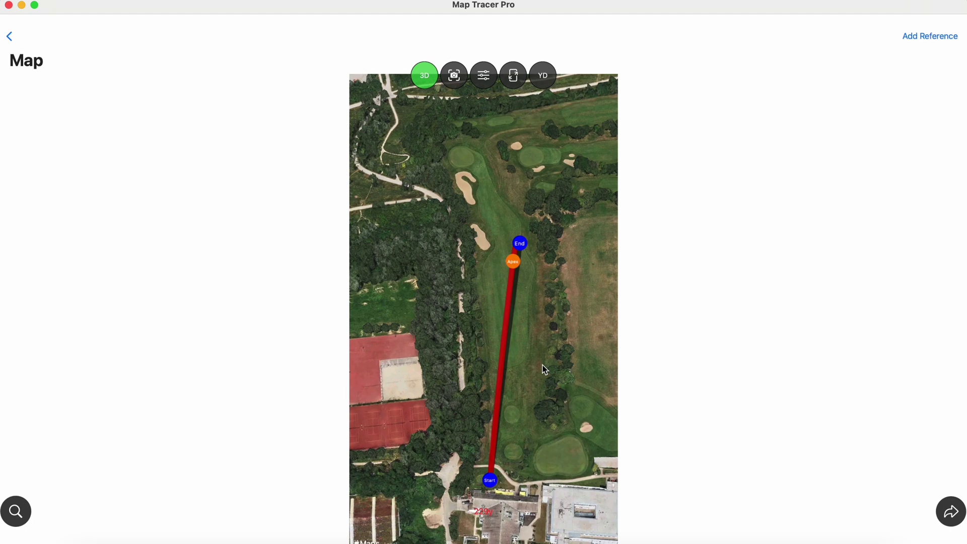
left_click_drag(544, 370, 532, 353)
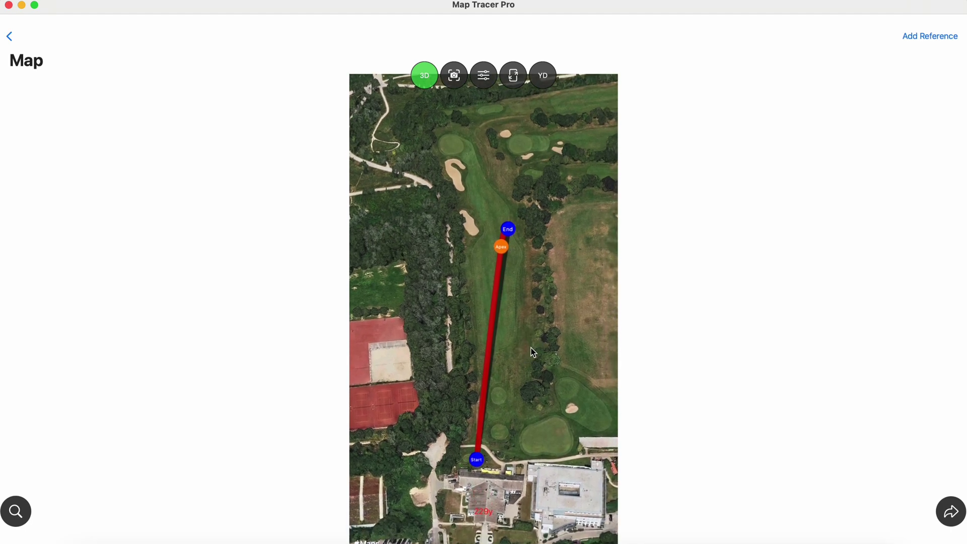
left_click(19, 514)
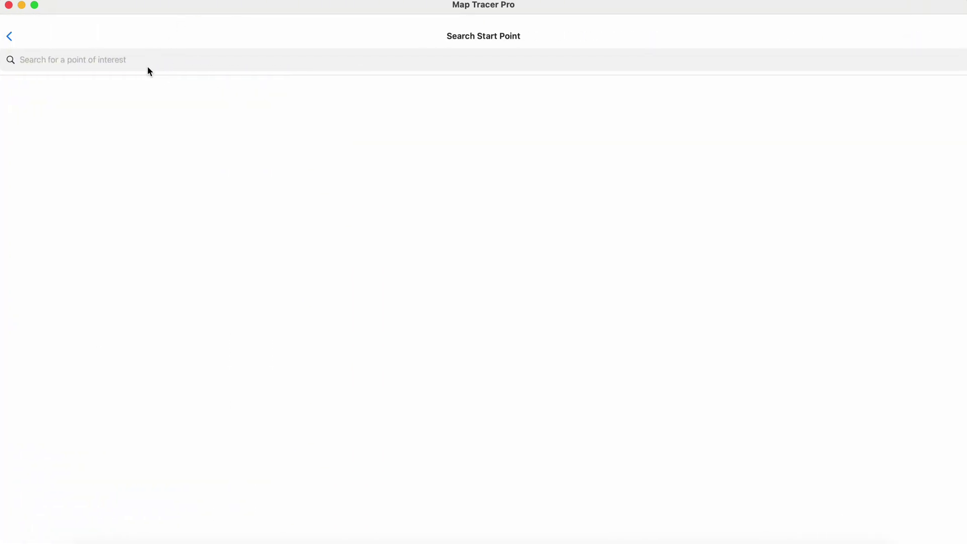
left_click(112, 60)
left_click(10, 38)
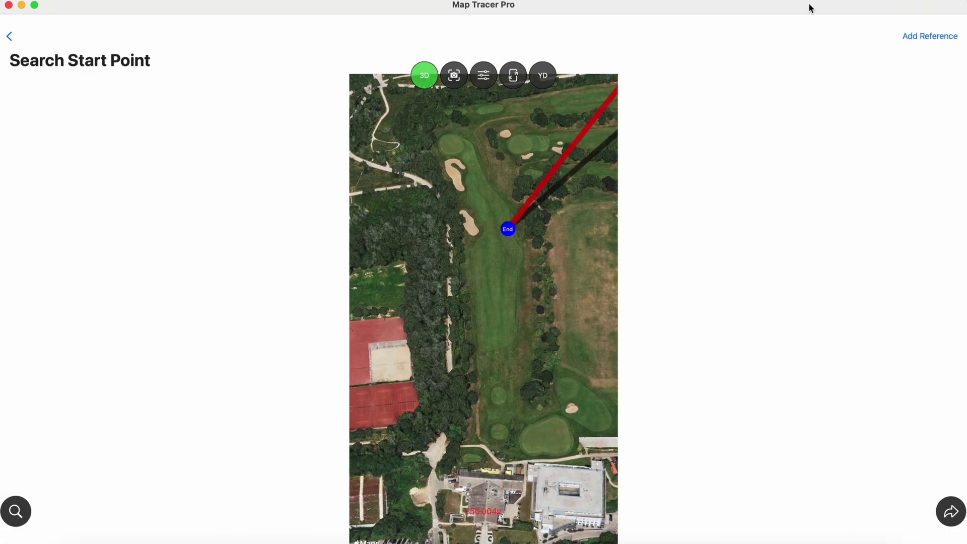
- Add a Start reference from the 0:38 landscape video
left_click(928, 36)
left_click(916, 68)
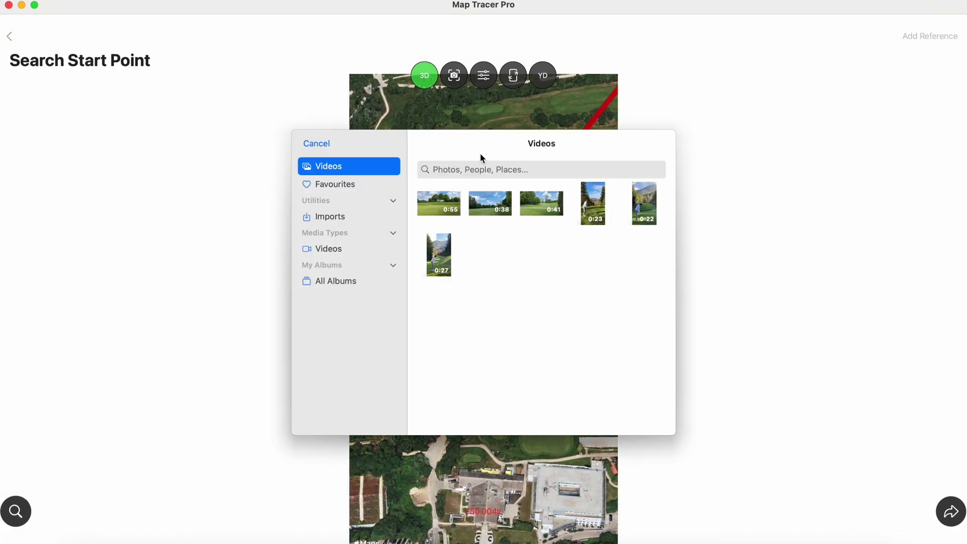
left_click(486, 204)
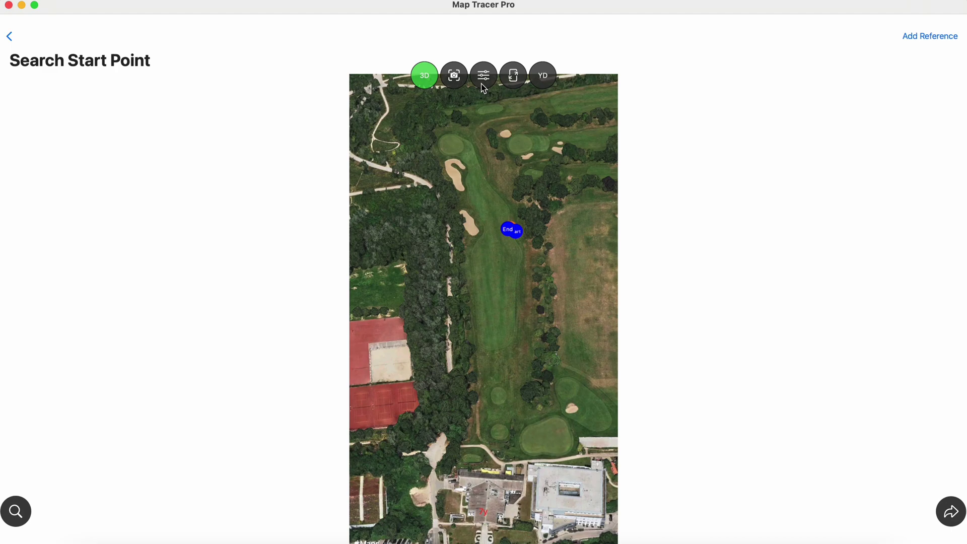
- Add a Start reference from the 0:41 landscape video and move the Start marker onto the small lawn by the clubhouse
left_click(914, 39)
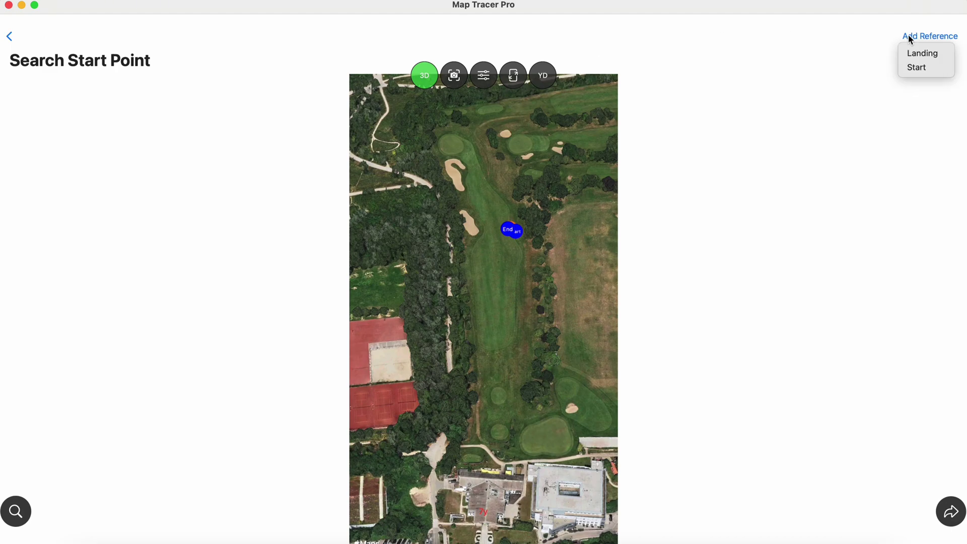
left_click(915, 69)
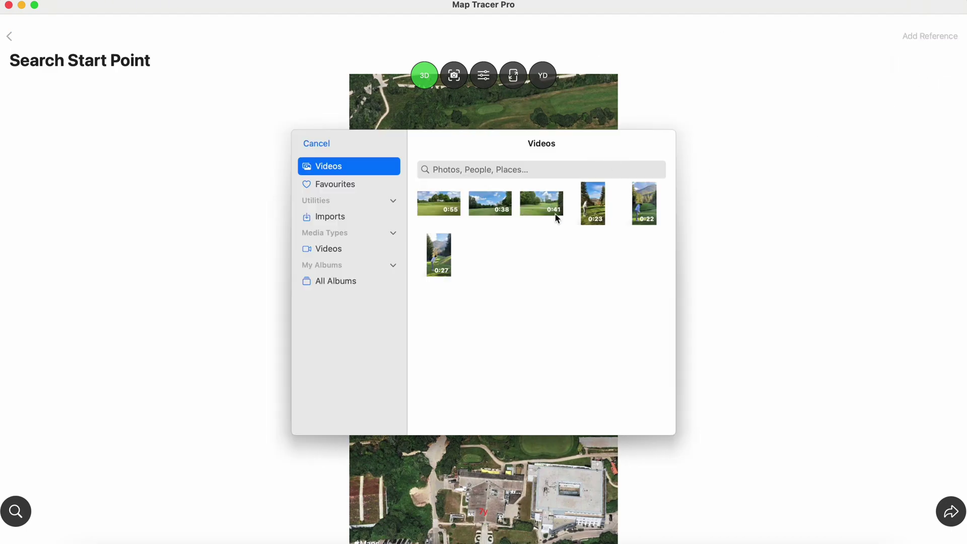
left_click(552, 207)
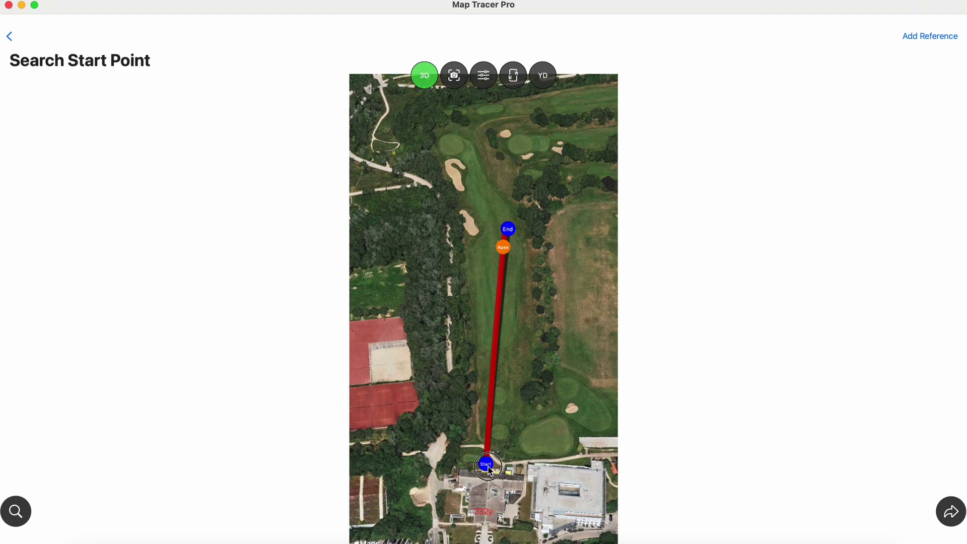
left_click_drag(490, 470, 476, 464)
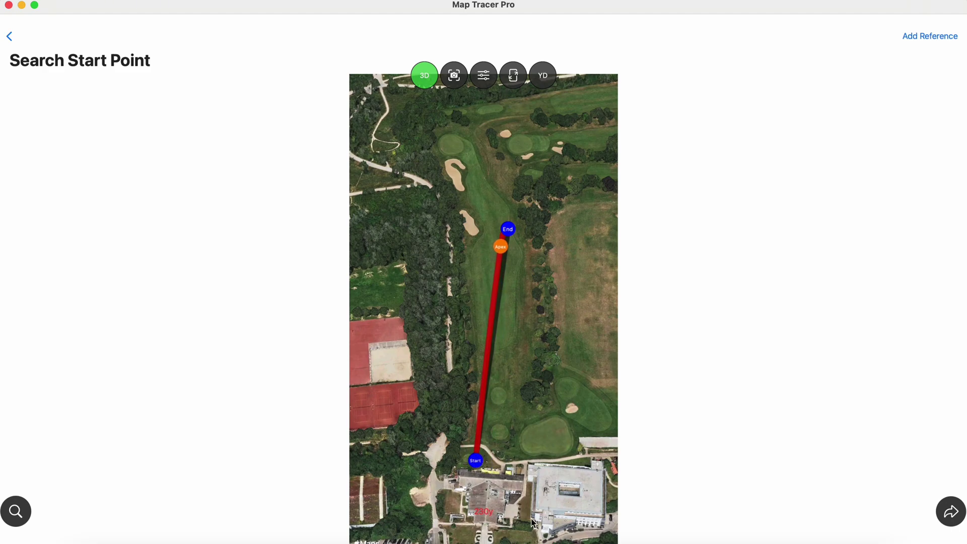
- Examine the complete shot trace from above and in a tilted 3D view looking from the clubhouse down the fairway
scroll(528, 437, "down", 2)
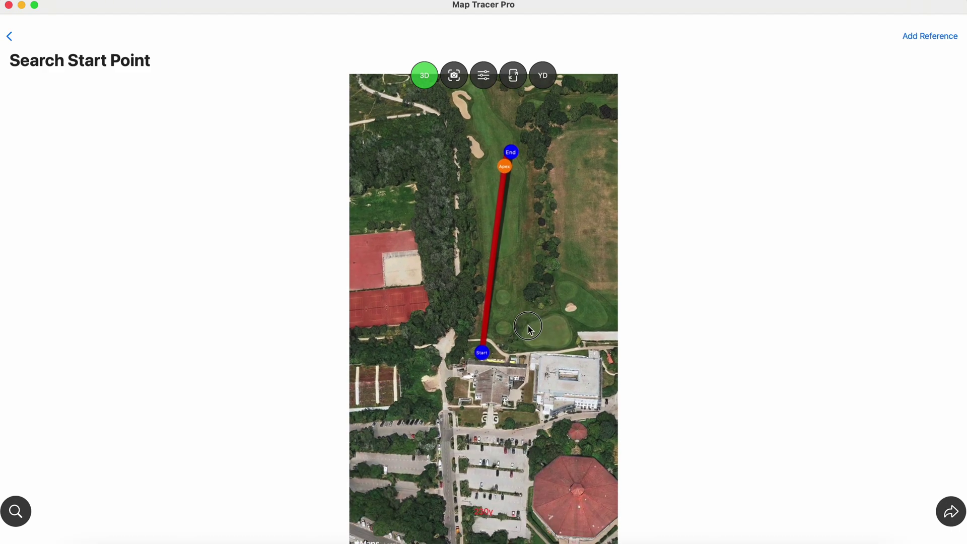
scroll(529, 331, "up", 5)
scroll(520, 473, "up", 1)
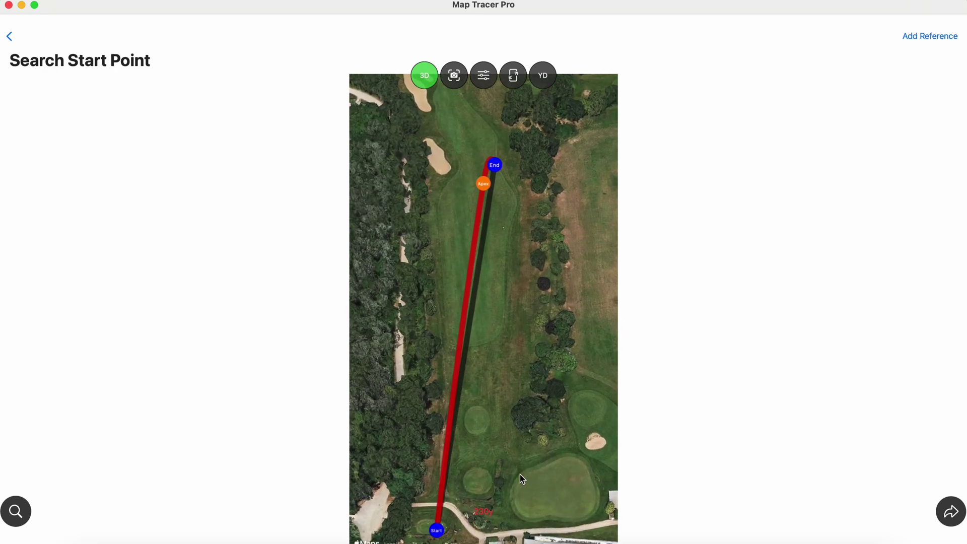
scroll(520, 473, "down", 3)
scroll(538, 415, "up", 2)
scroll(537, 415, "down", 2)
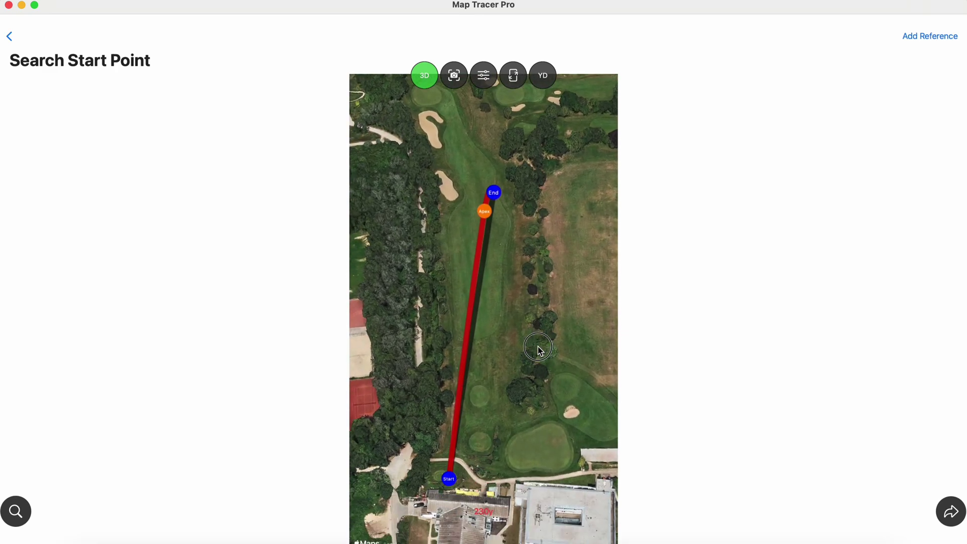
scroll(556, 350, "up", 2)
scroll(570, 389, "down", 2)
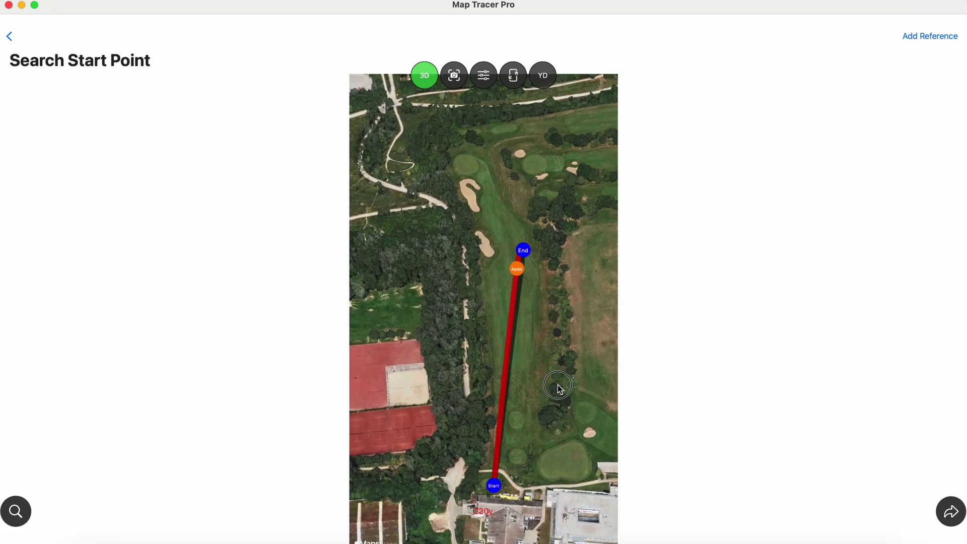
left_click_drag(558, 386, 598, 306)
left_click_drag(409, 357, 431, 357)
left_click_drag(451, 276, 452, 344)
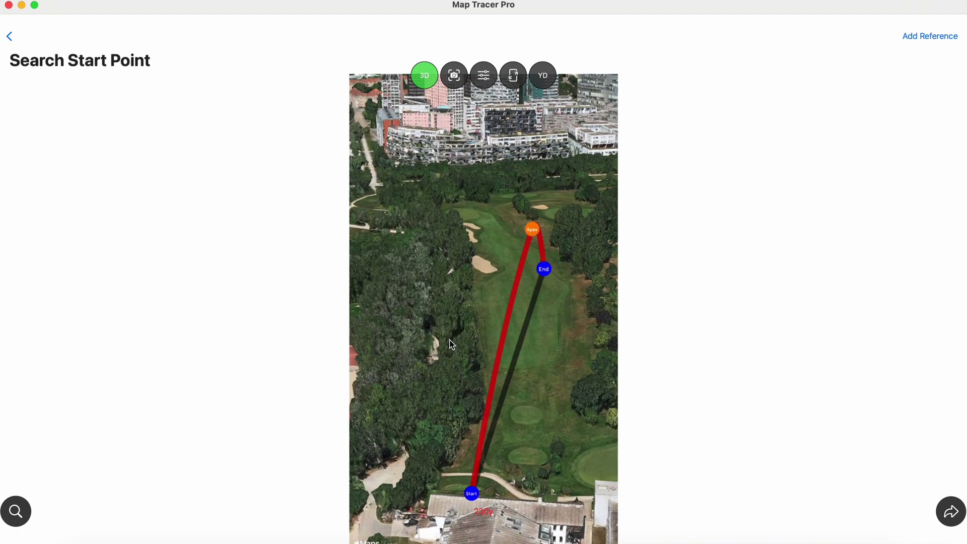
- Frame the full shot trace in a tilted 3D view from behind the clubhouse and save it as the video start camera
mouse_move(425, 406)
left_mouse_down()
mouse_move(409, 400)
mouse_move(464, 395)
mouse_move(403, 390)
mouse_move(425, 421)
left_mouse_up()
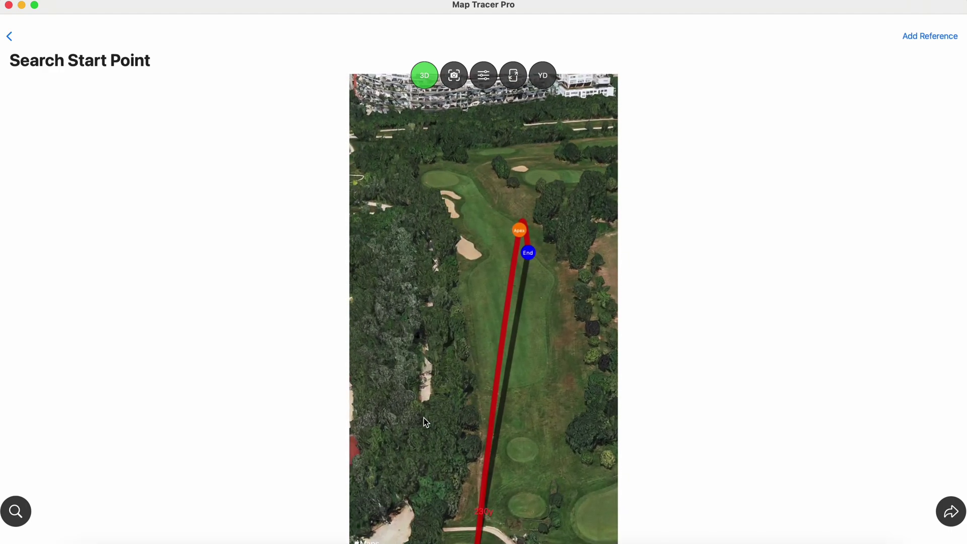
left_click_drag(430, 352, 436, 317)
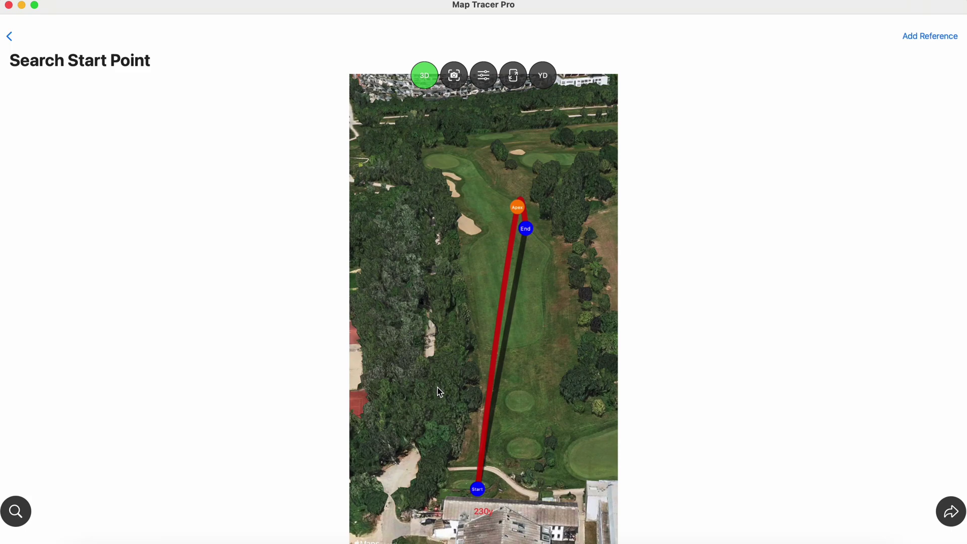
mouse_move(429, 340)
left_mouse_down()
mouse_move(459, 336)
mouse_move(407, 326)
mouse_move(459, 324)
mouse_move(494, 352)
mouse_move(457, 417)
mouse_move(395, 395)
mouse_move(388, 324)
mouse_move(464, 312)
mouse_move(399, 324)
mouse_move(428, 331)
left_mouse_up()
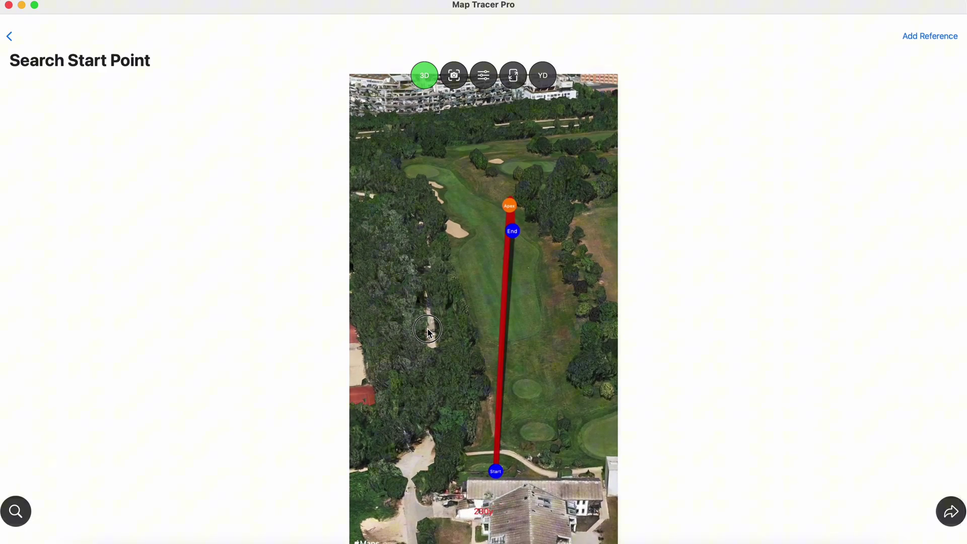
left_click(456, 77)
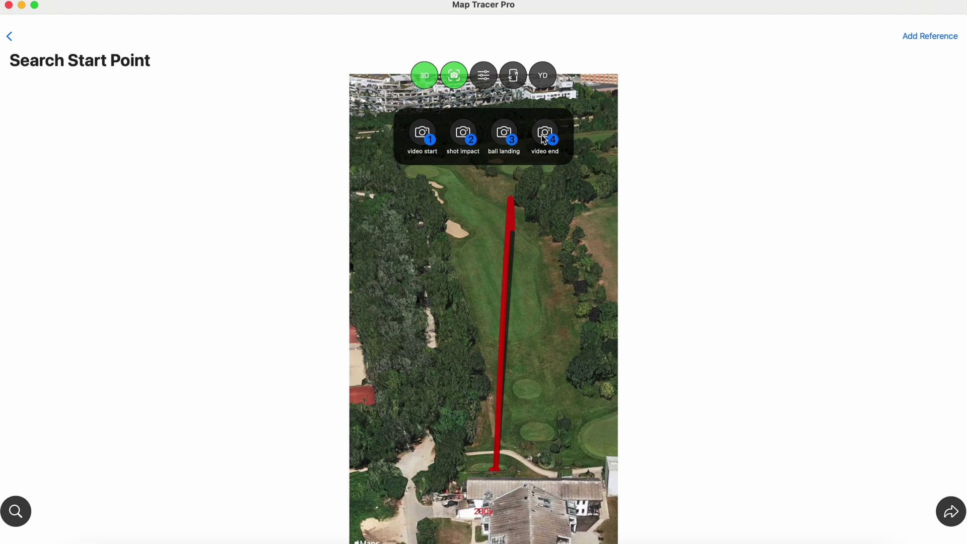
left_click(454, 78)
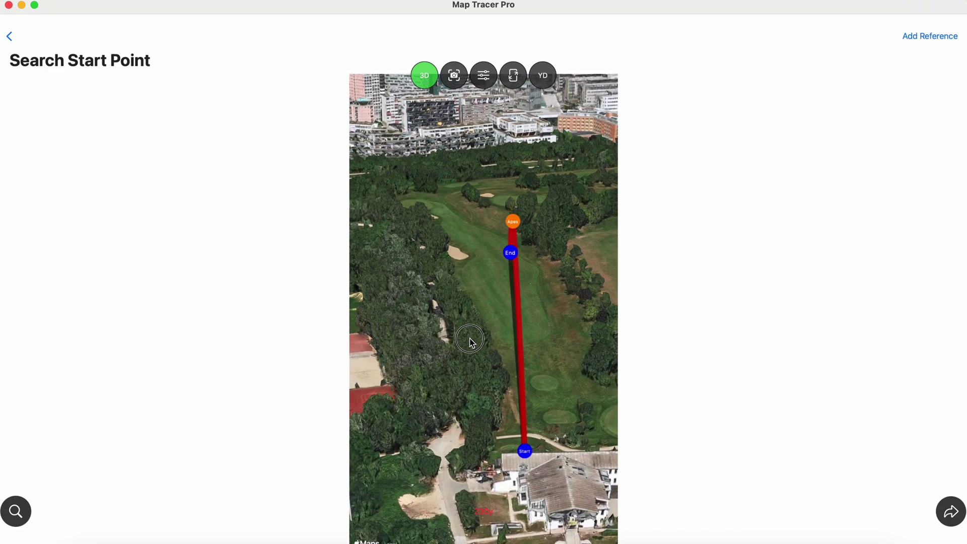
left_click(466, 348)
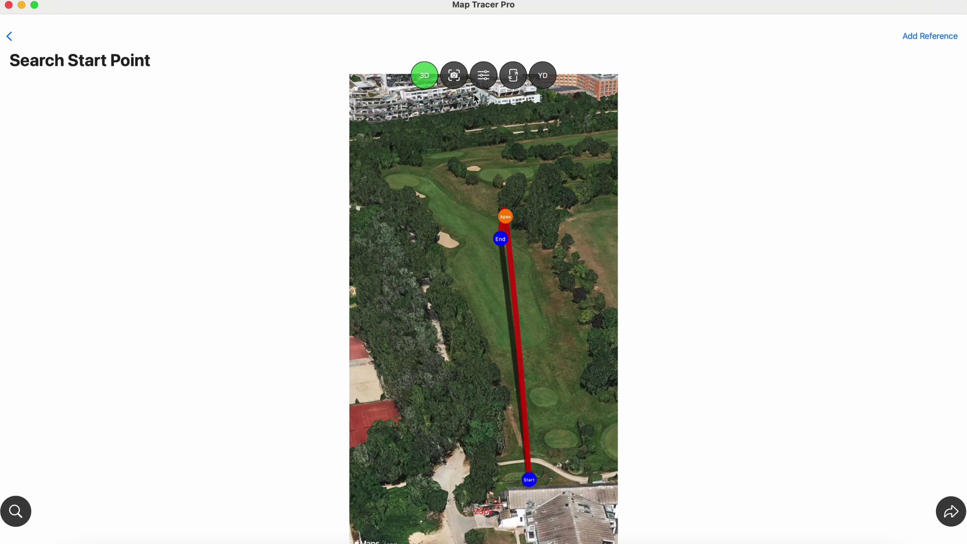
left_click(454, 77)
left_click(423, 135)
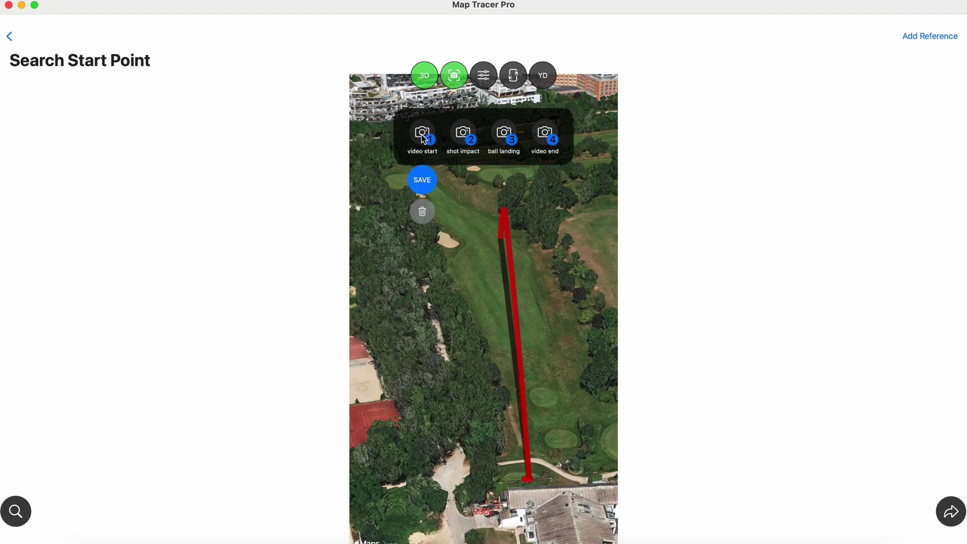
left_click(423, 185)
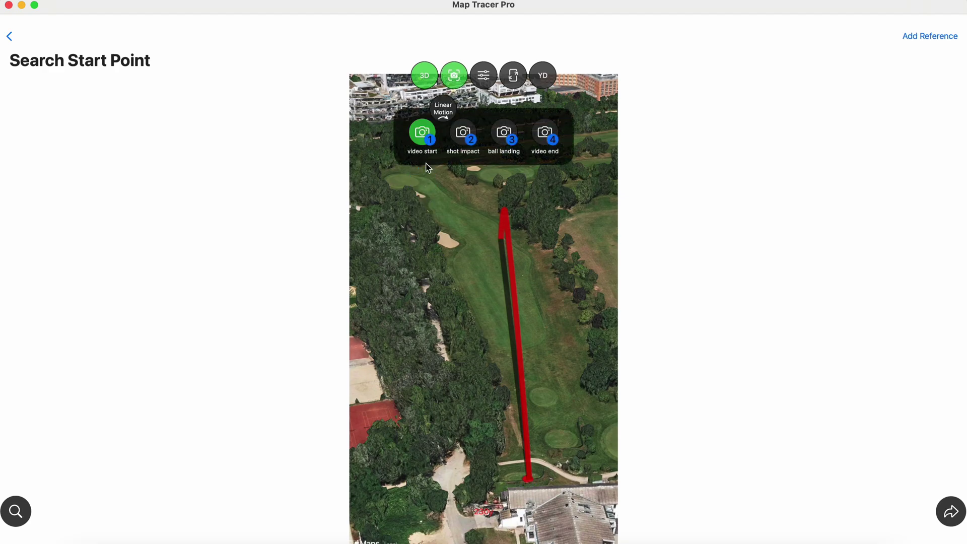
- Replace the video start camera with a view that shows more of the clubhouse roof below the trace's start
left_click(423, 133)
left_click(423, 134)
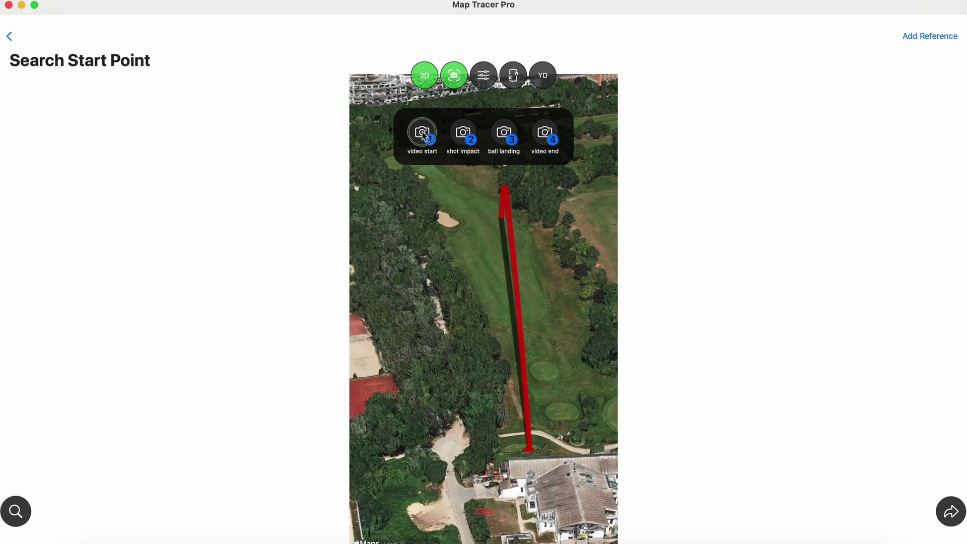
left_click(422, 131)
left_click(422, 181)
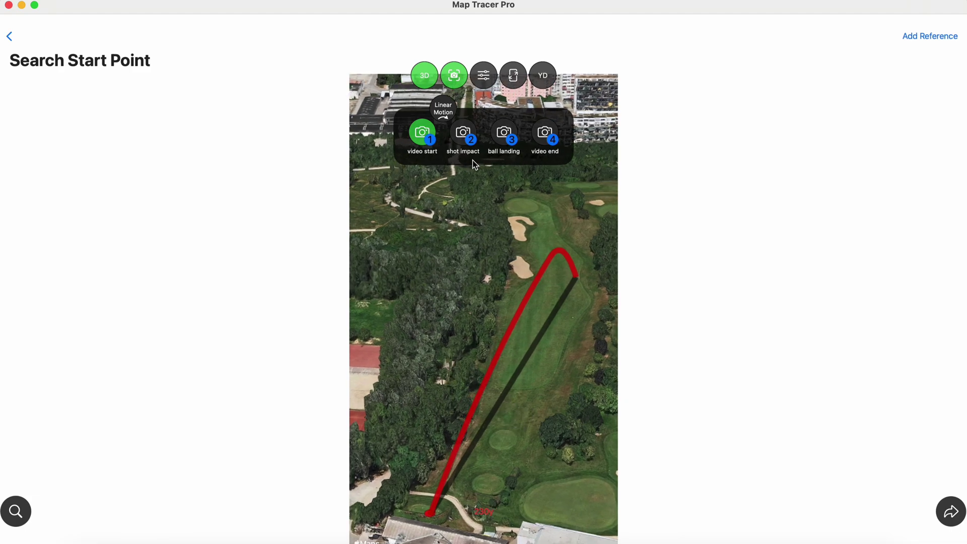
- Save the angled view of the whole trace as the shot impact camera and a closer view of the landing as the ball landing camera
left_click(464, 129)
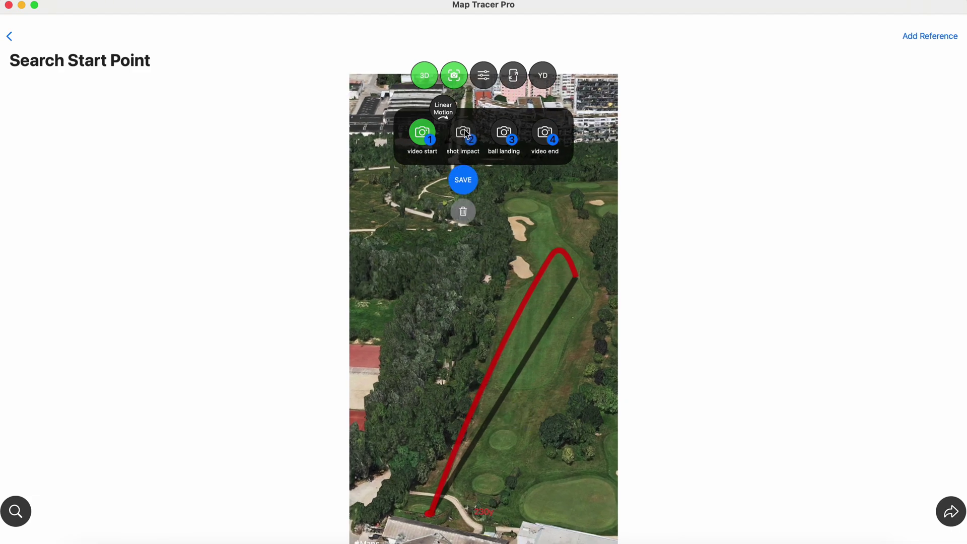
left_click(469, 184)
left_click_drag(579, 320, 558, 419)
left_click_drag(559, 373, 458, 468)
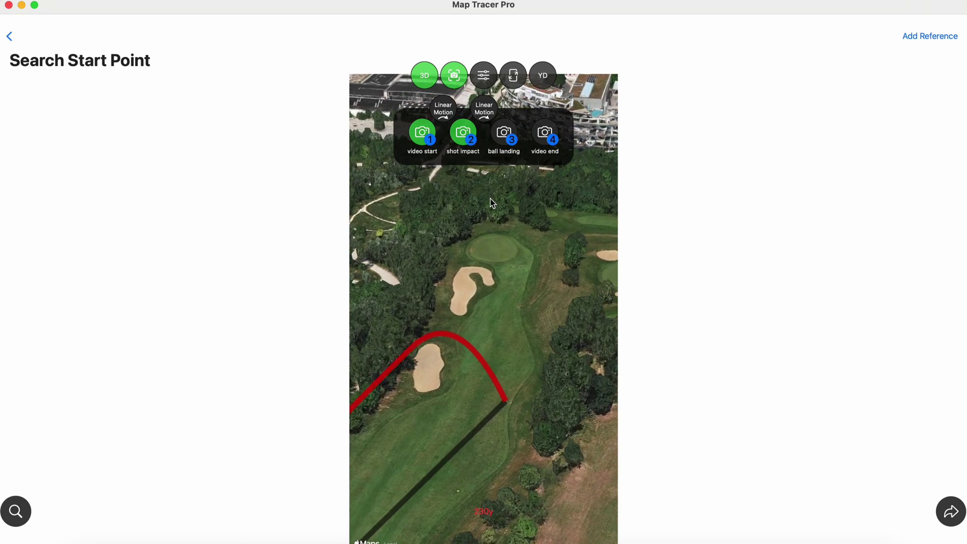
left_click(500, 144)
left_click(504, 182)
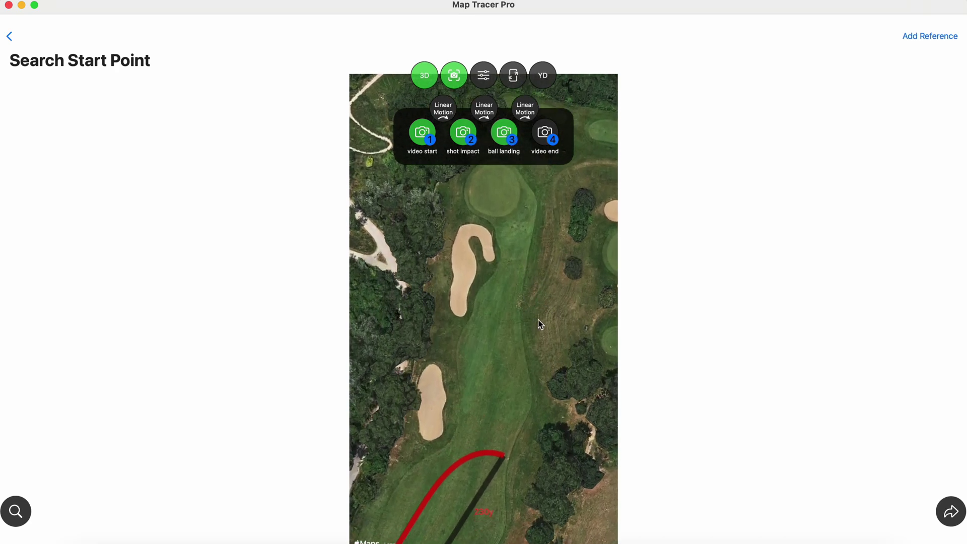
- Save a top-down view of the landing, bunkers and green as the video end camera and close the camera settings
left_click_drag(539, 324, 535, 328)
left_click(546, 137)
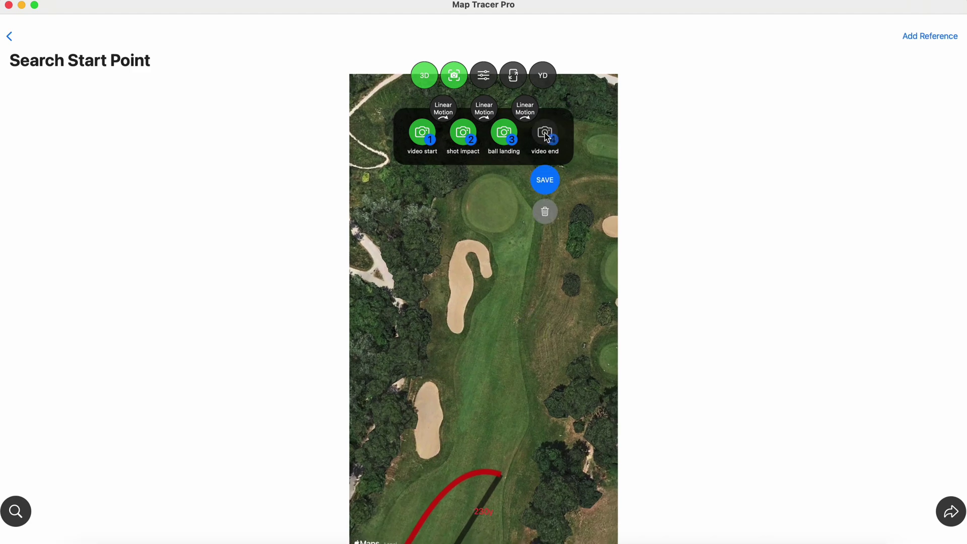
left_click(550, 186)
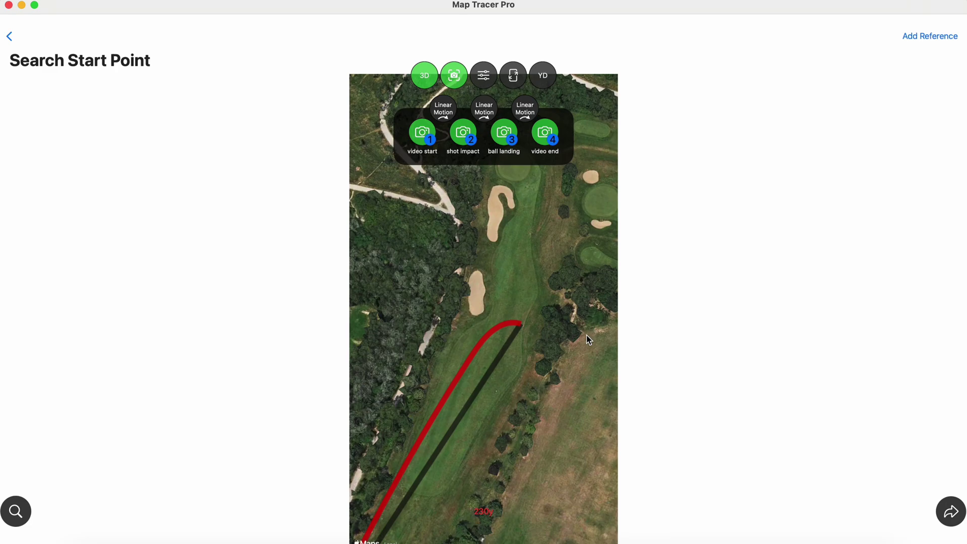
left_click(456, 79)
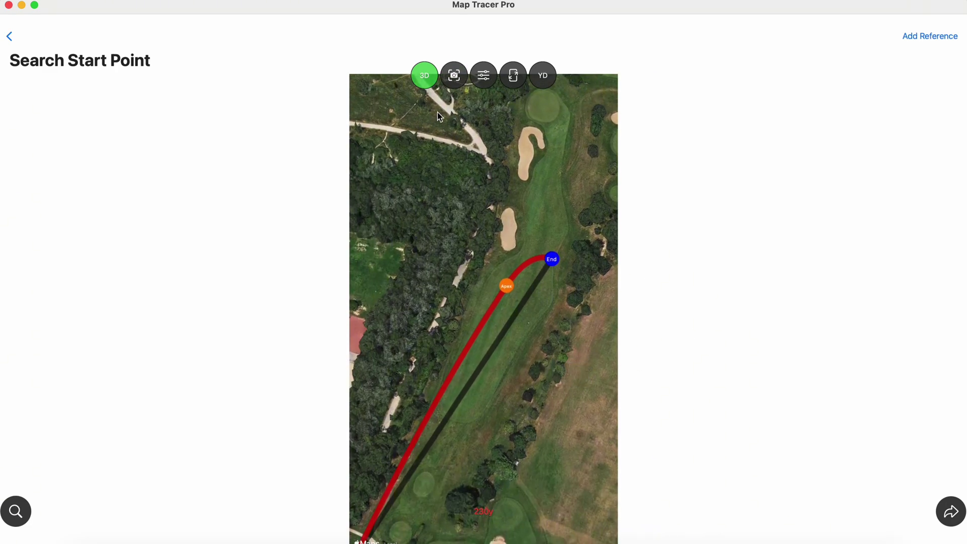
- Review the saved camera views for video start, shot impact, ball landing and video end
left_click(456, 78)
left_click(417, 144)
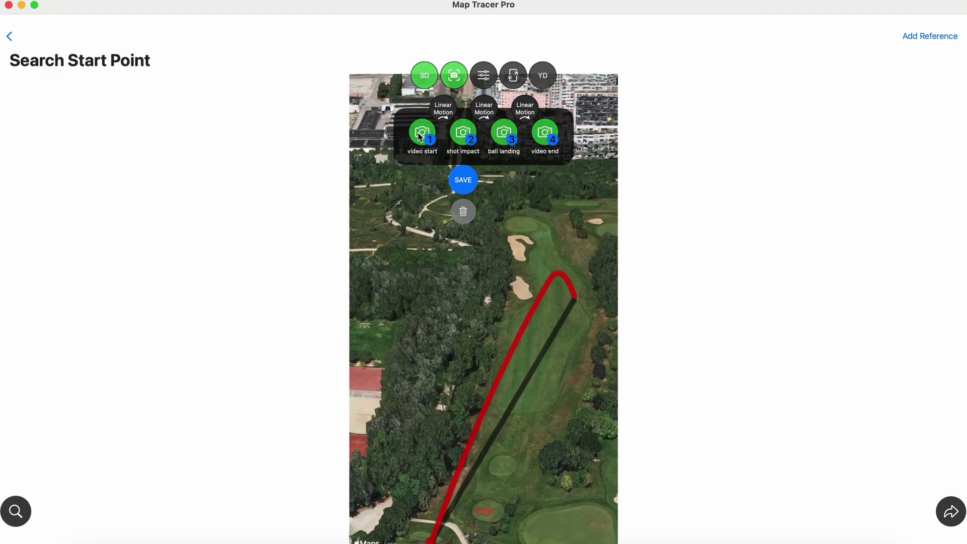
left_click(461, 133)
left_click(503, 133)
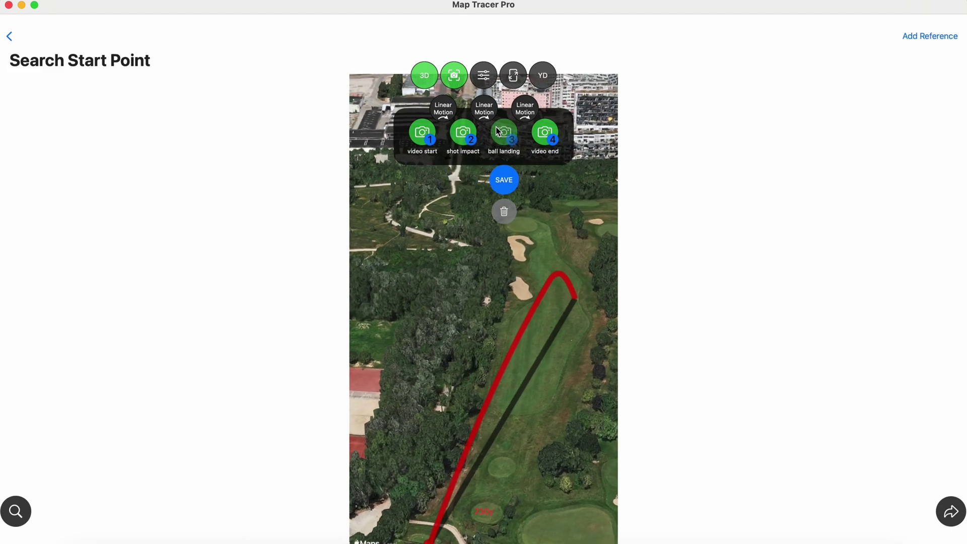
left_click(543, 135)
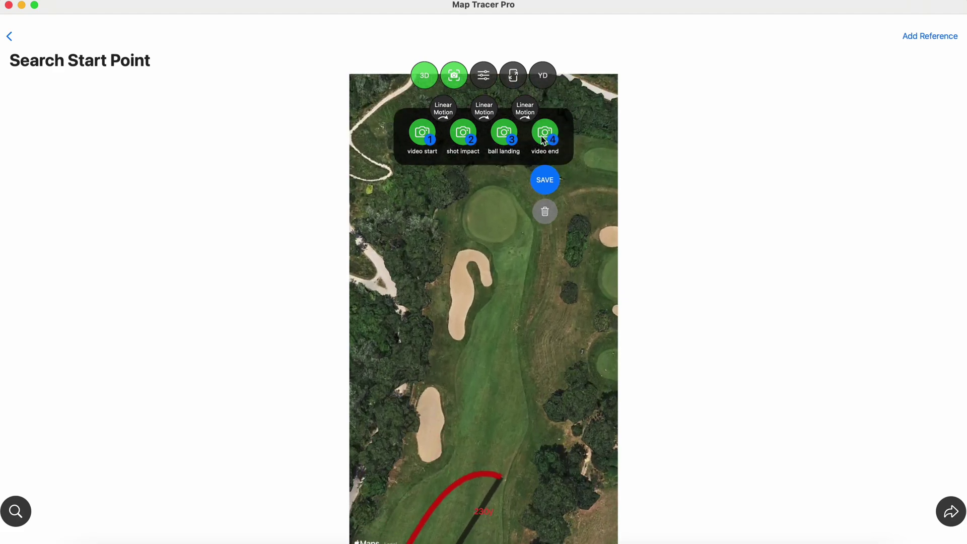
left_click(422, 133)
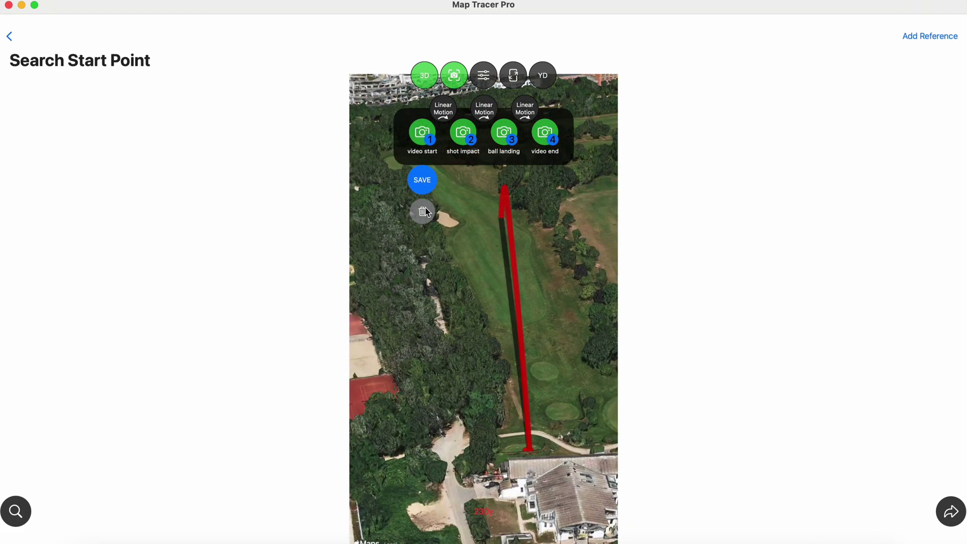
left_click(458, 143)
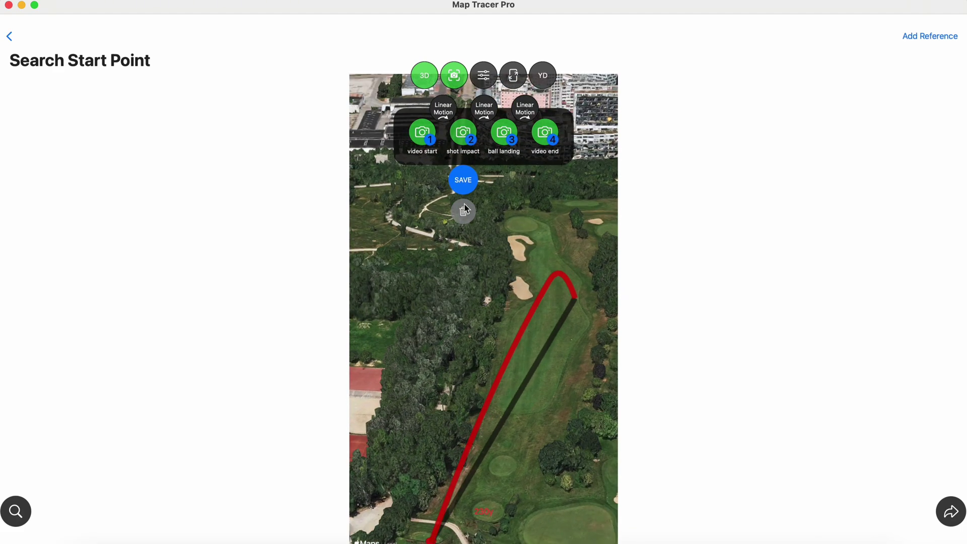
left_click(497, 144)
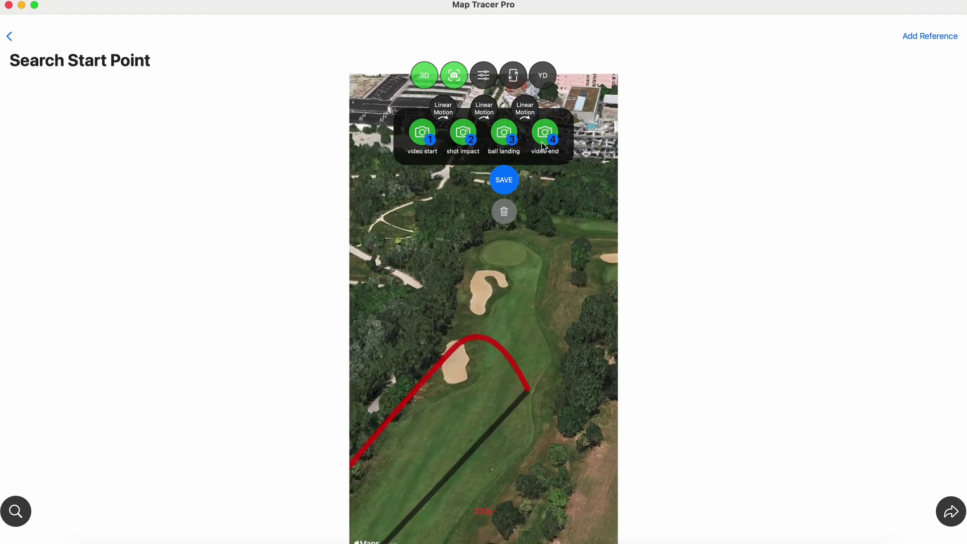
- Try a low, tilted view across the trees beside the landing as the video end camera and delete it
left_click(542, 142)
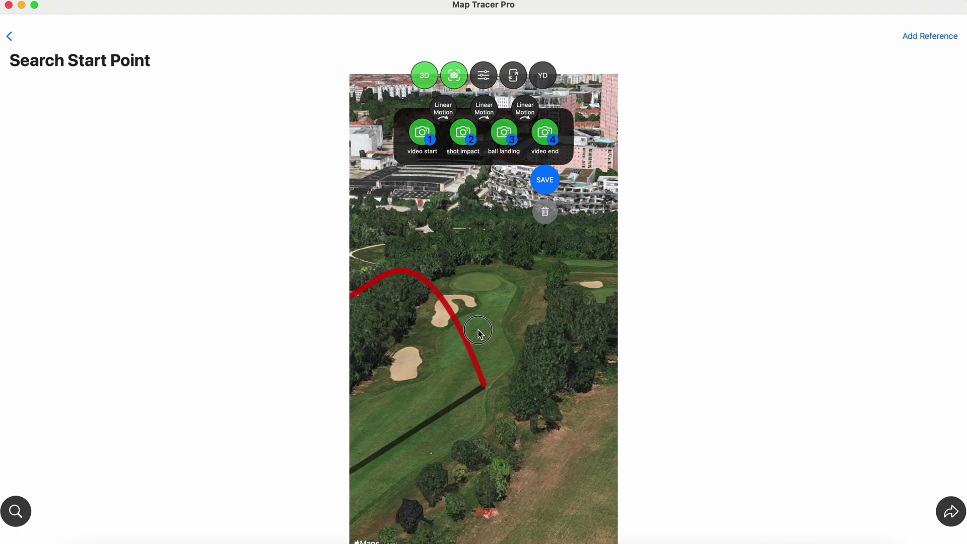
left_click(544, 184)
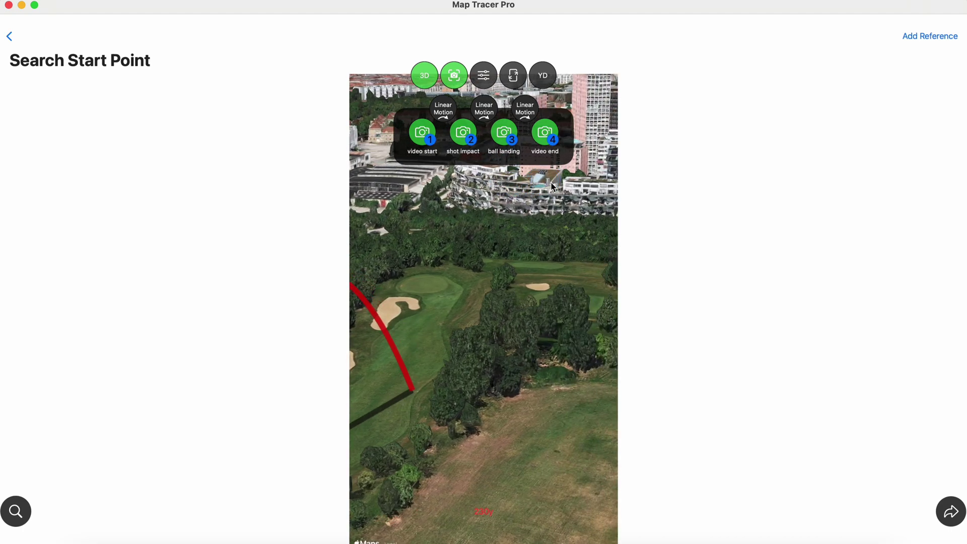
left_click(496, 144)
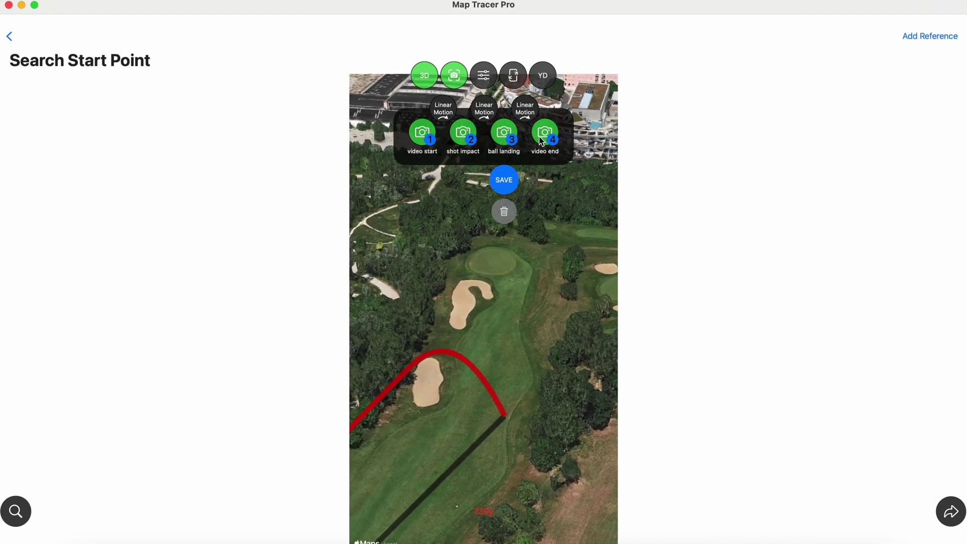
left_click(541, 138)
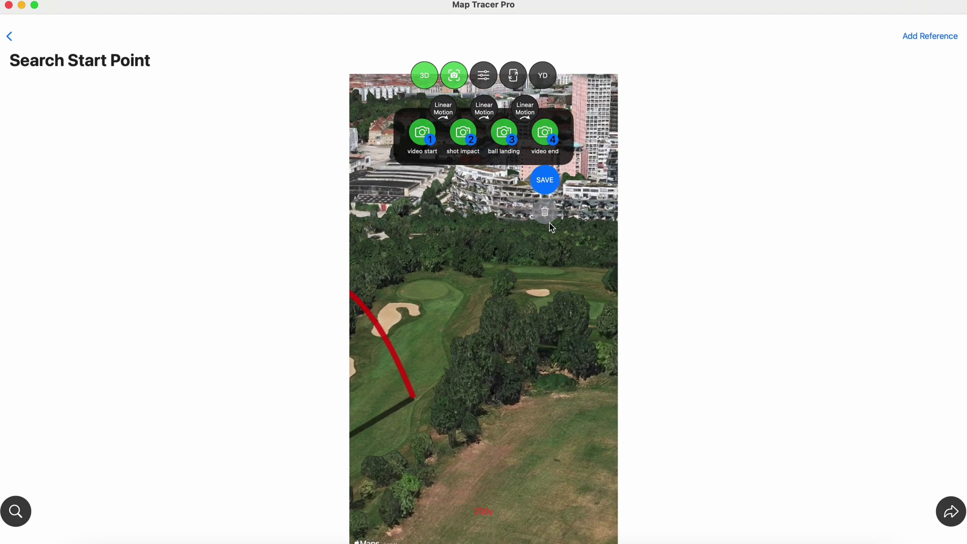
left_click(548, 217)
- Save a top-down view of the fairway end with both bunkers and the green as the video end camera
left_click(502, 141)
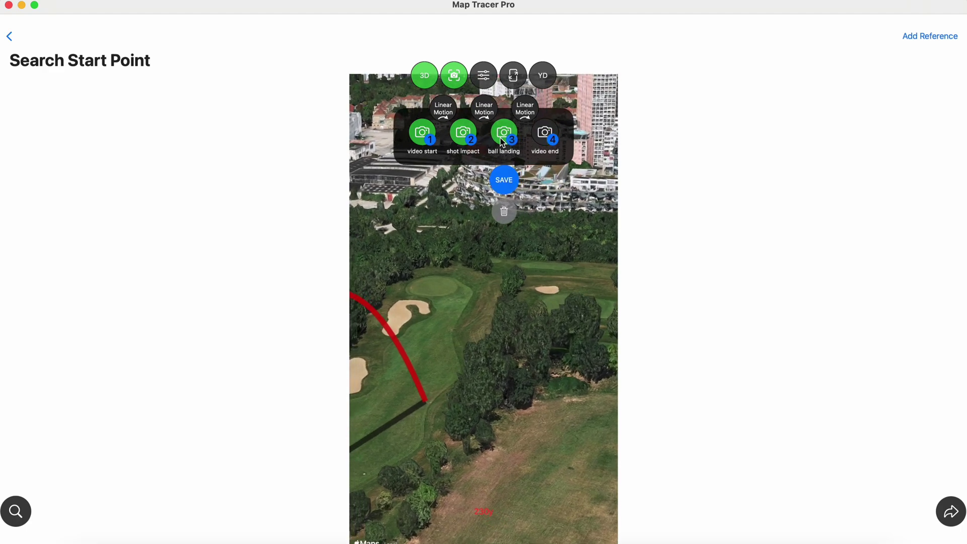
left_click(502, 141)
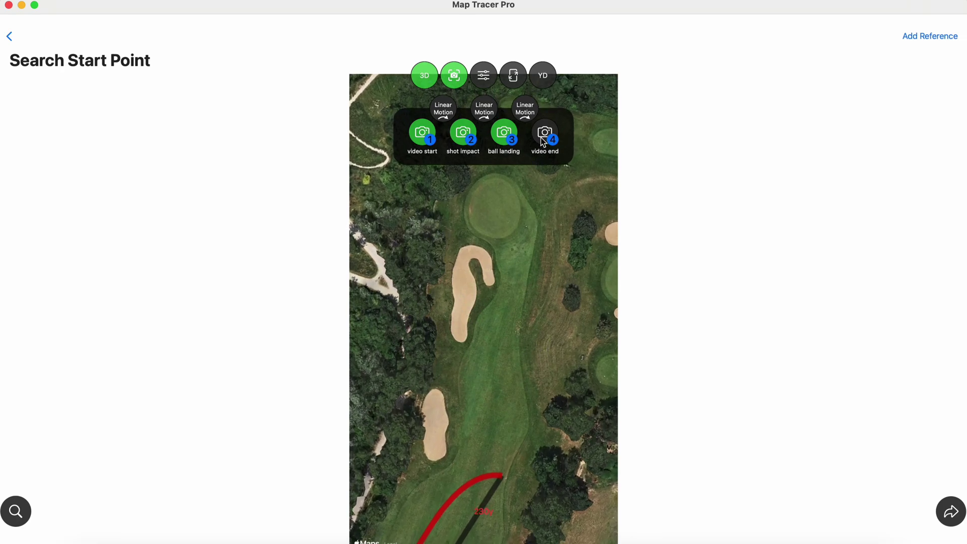
left_click(543, 141)
left_click(546, 186)
- Preview the camera moves between ball landing and video end, and return to the video start view
left_click(496, 139)
left_click(532, 137)
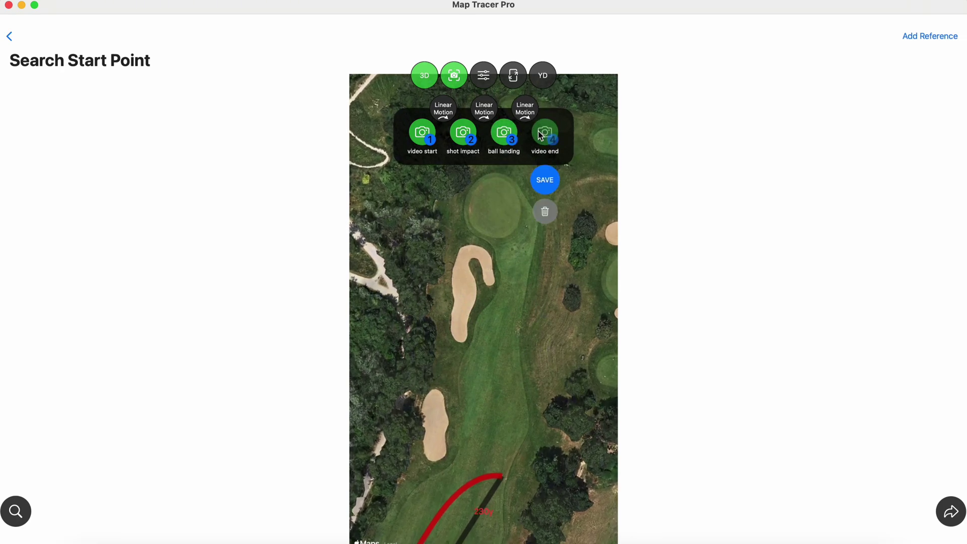
left_click(494, 137)
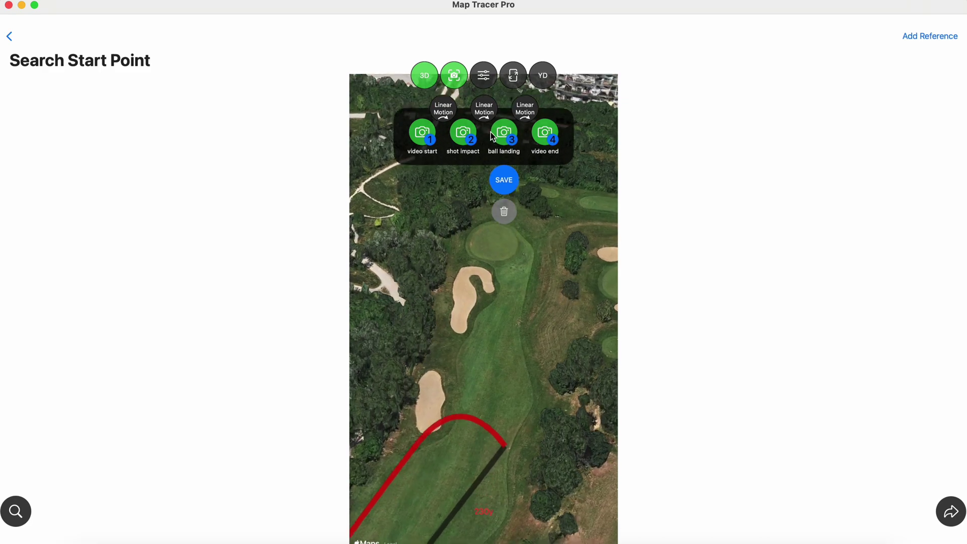
left_click(422, 133)
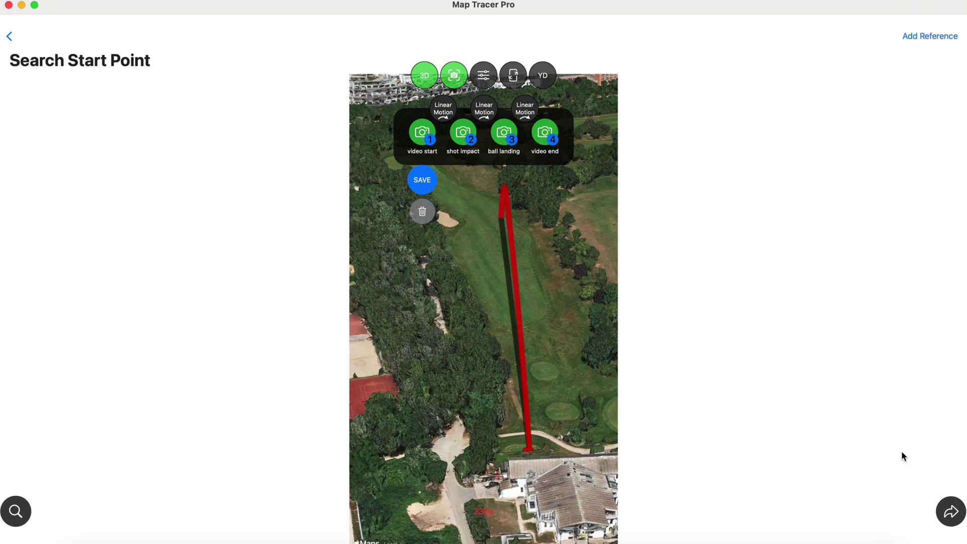
- Open the shot's timeline and shift the landscape golf video slightly sideways above the map
left_click(950, 513)
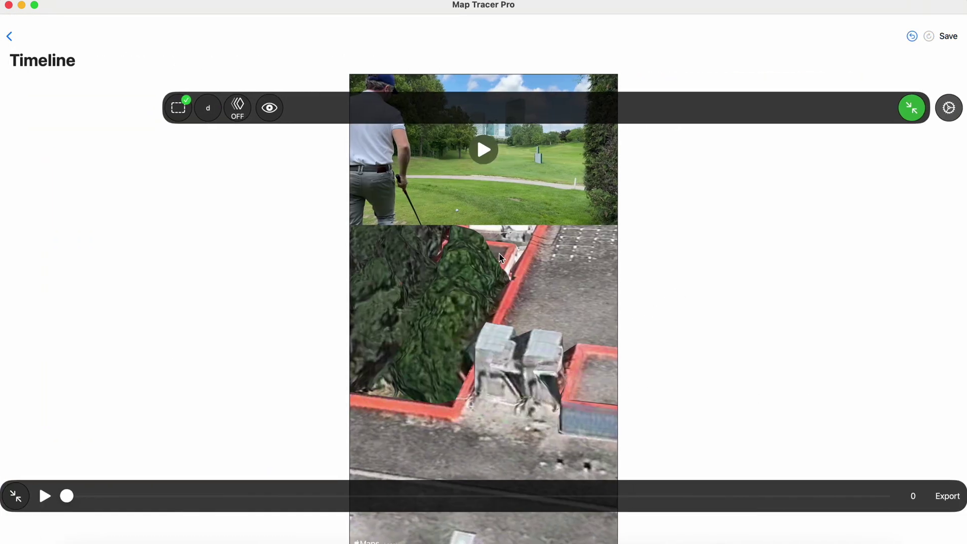
left_click_drag(67, 496, 48, 503)
mouse_move(501, 207)
left_mouse_down()
mouse_move(552, 222)
mouse_move(492, 222)
mouse_move(505, 218)
mouse_move(496, 207)
left_mouse_up()
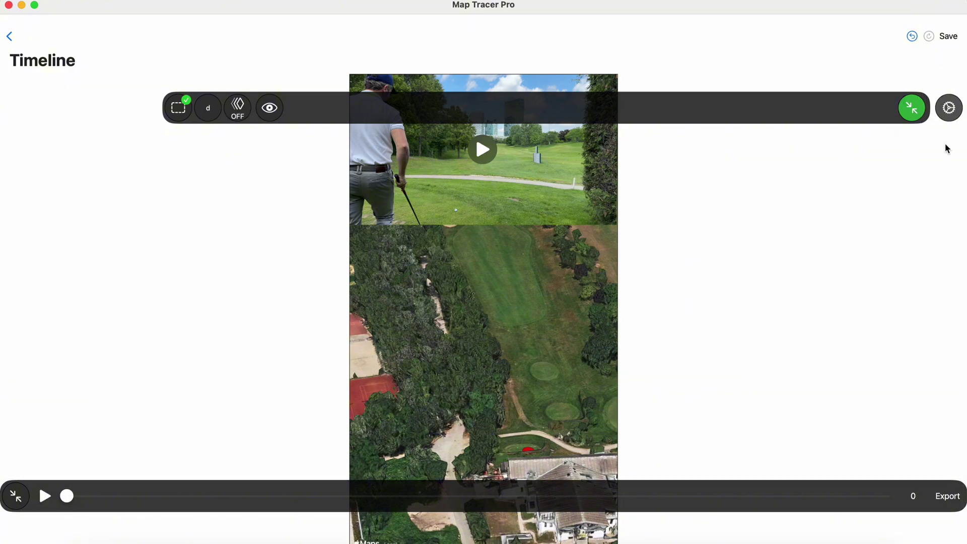
- Show the timeline's layout settings and swap the layer order so the map lies over the golf video
left_click(951, 111)
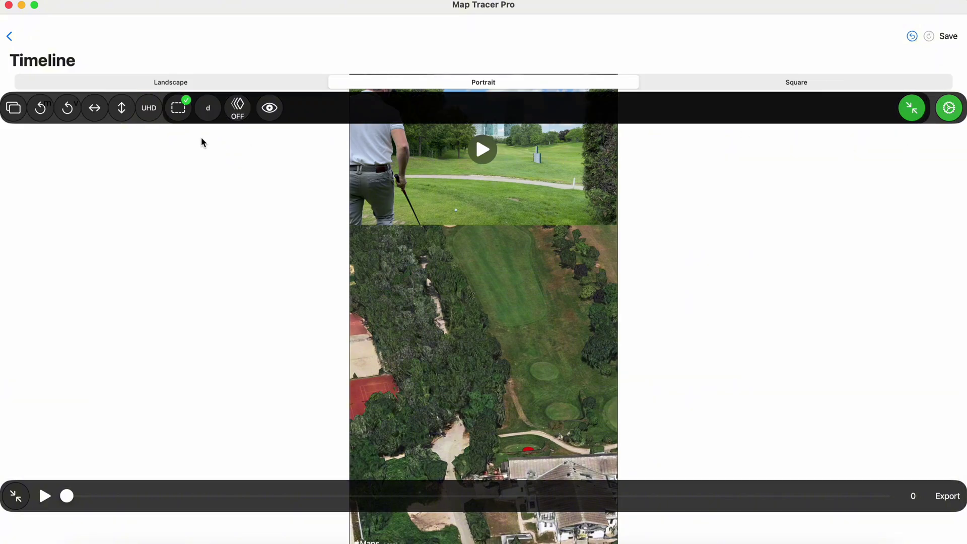
left_click(15, 115)
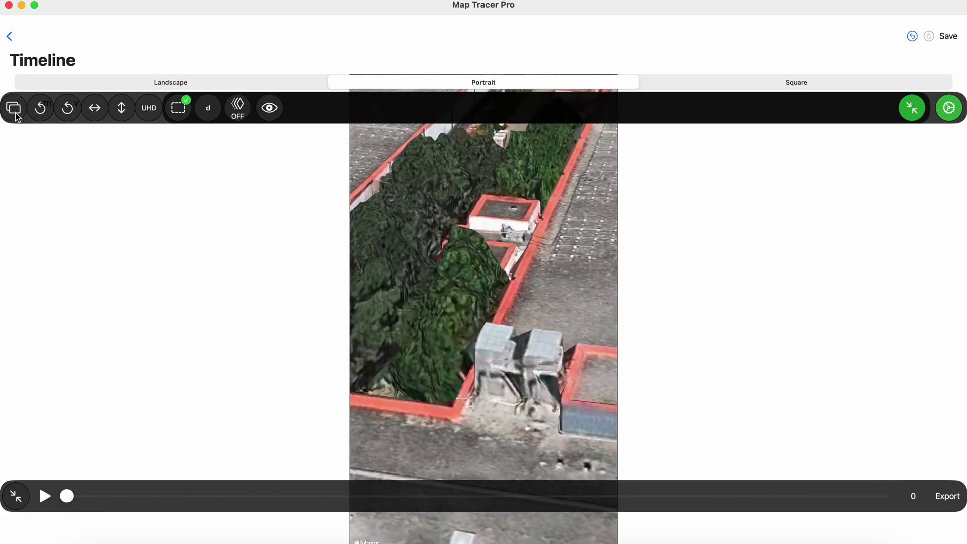
- Preview the portrait timeline with the map above the golf video, and swap the layer order so the golf video lies over the map again
mouse_move(66, 496)
left_mouse_down()
mouse_move(97, 500)
mouse_move(43, 494)
mouse_move(99, 495)
mouse_move(47, 496)
left_mouse_up()
left_click(45, 496)
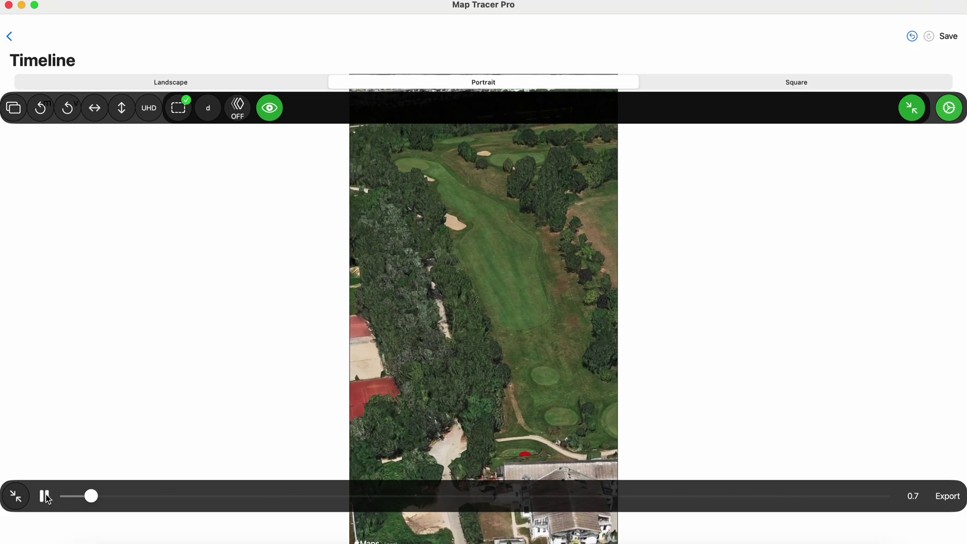
left_click(44, 497)
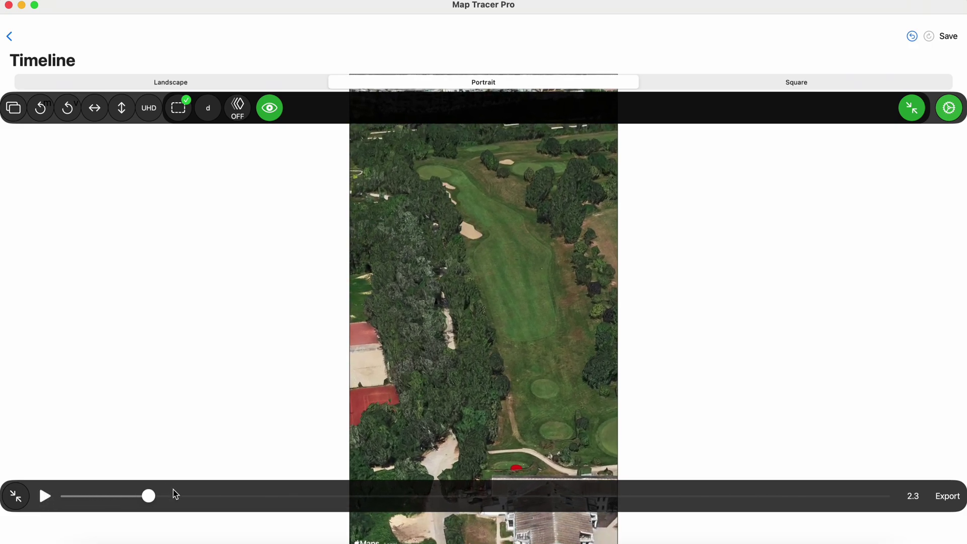
left_click_drag(148, 496, 83, 496)
left_click(12, 111)
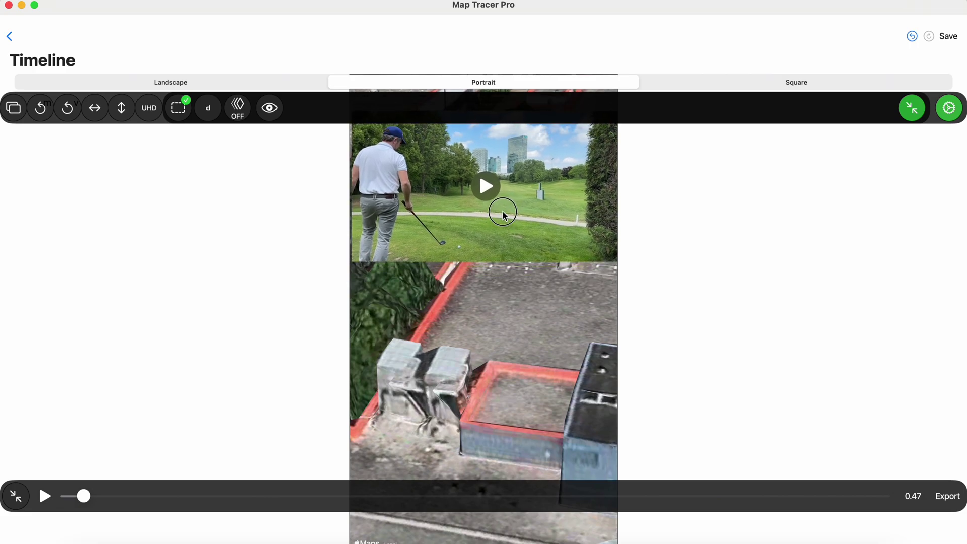
left_click_drag(83, 497, 184, 495)
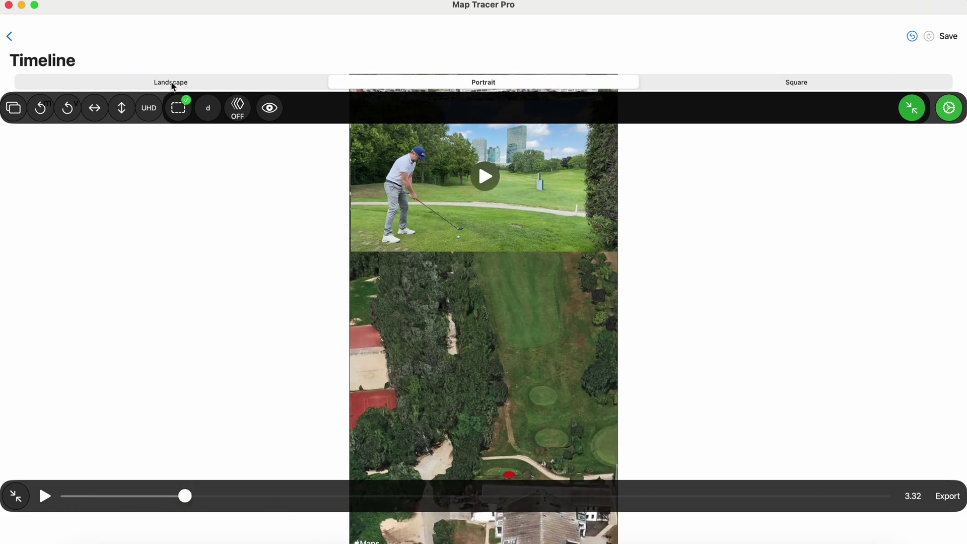
- Hide the timeline's layout settings and show them again
left_click(949, 115)
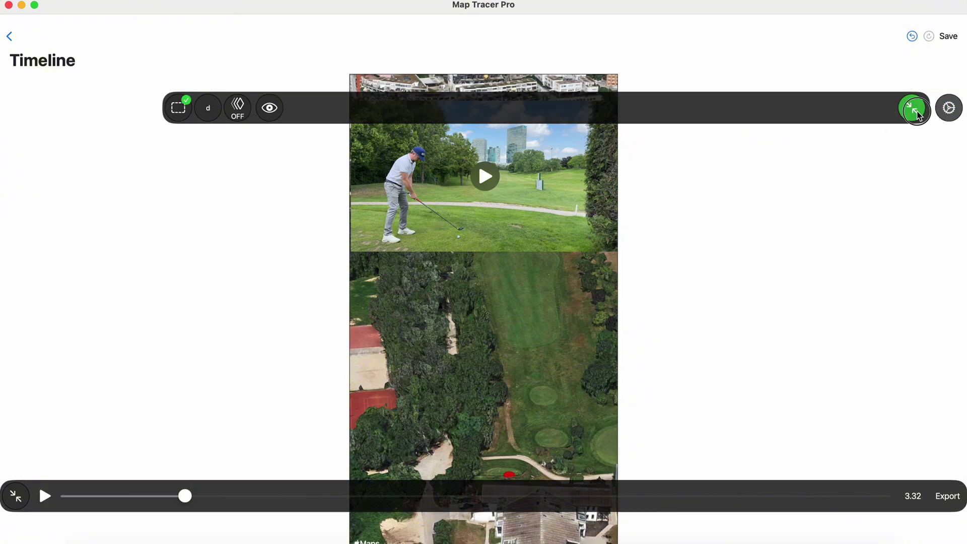
left_click(911, 108)
left_click(944, 114)
left_click(951, 116)
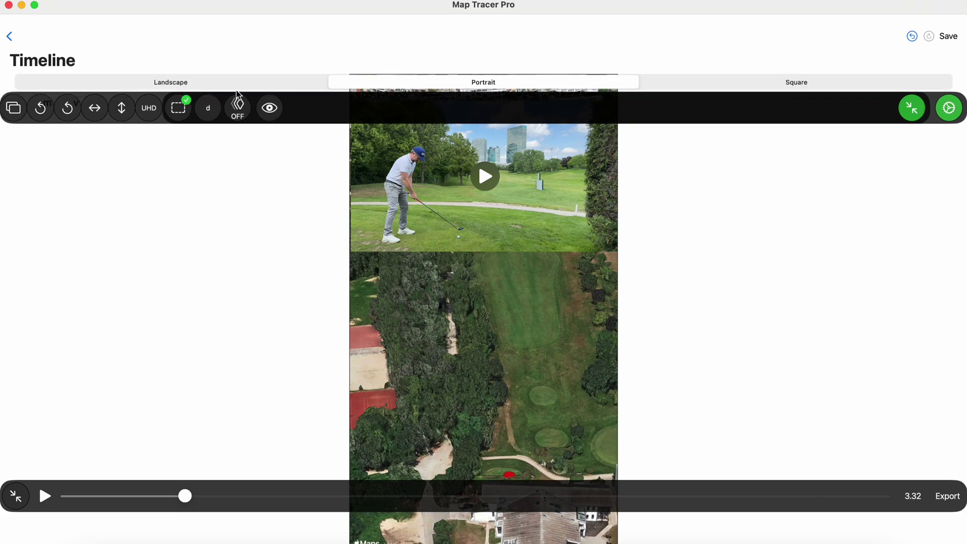
- Switch the timeline to the Landscape format and preview the swing and ball flight with the map beside the golf video
left_click(222, 84)
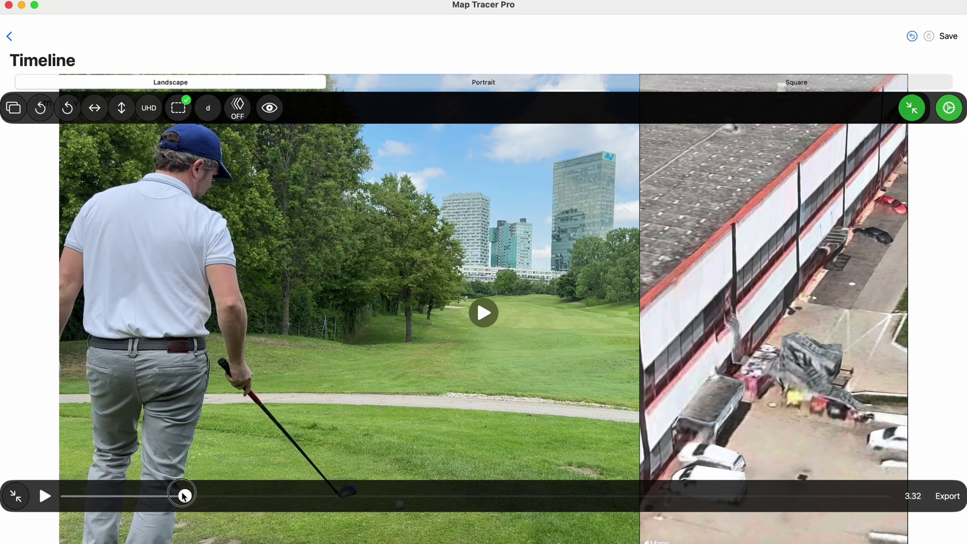
left_click_drag(184, 496, 318, 500)
left_click(44, 496)
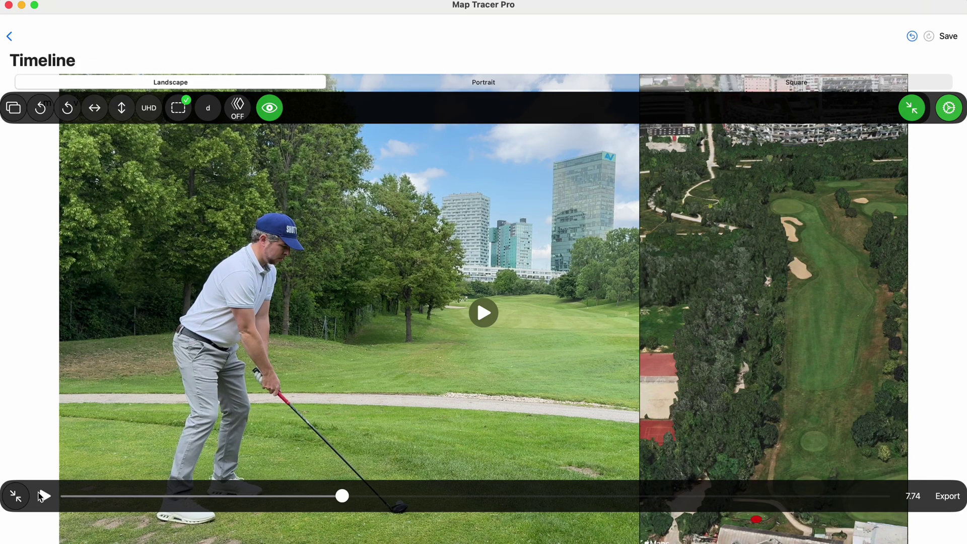
left_click(44, 496)
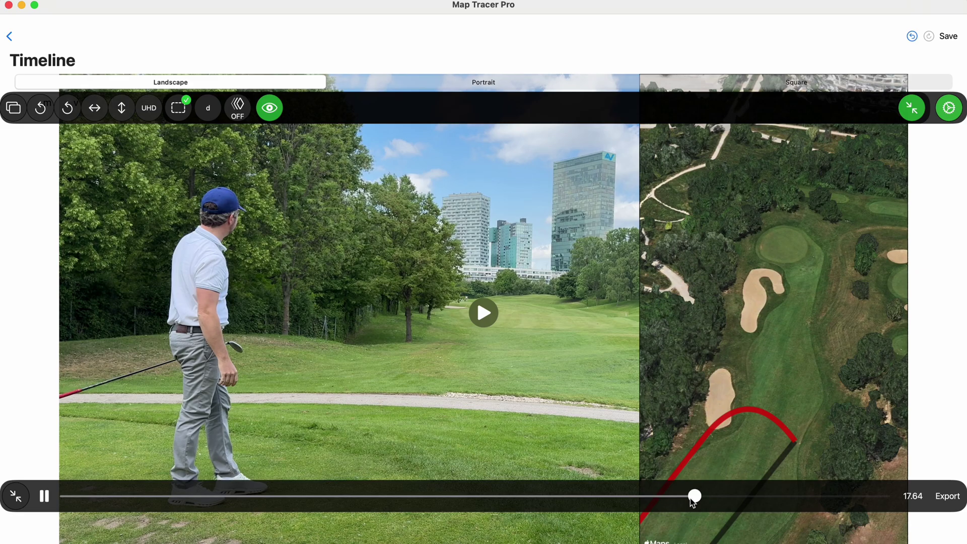
left_click_drag(687, 497, 255, 501)
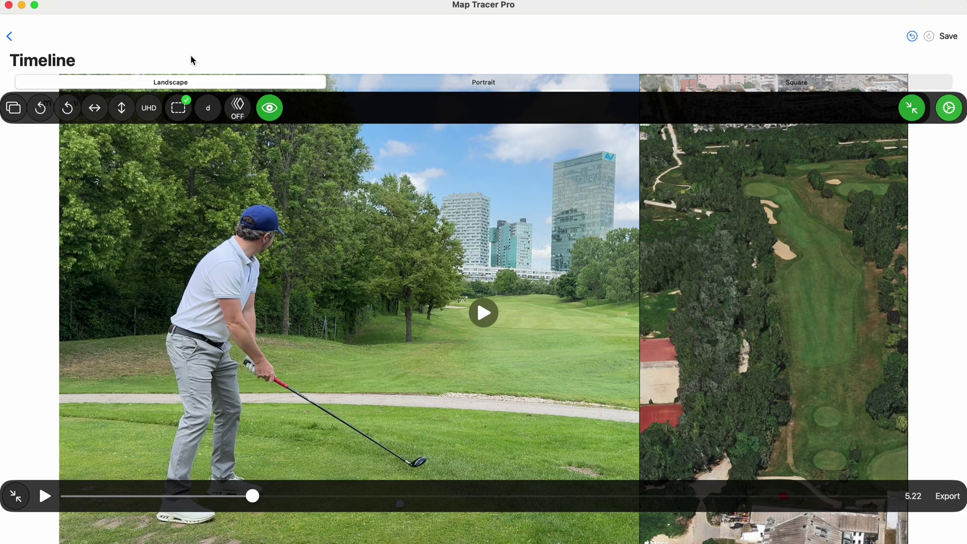
- Return from the timeline to the map, show the video end camera view and turn on the flag marker
left_click(9, 36)
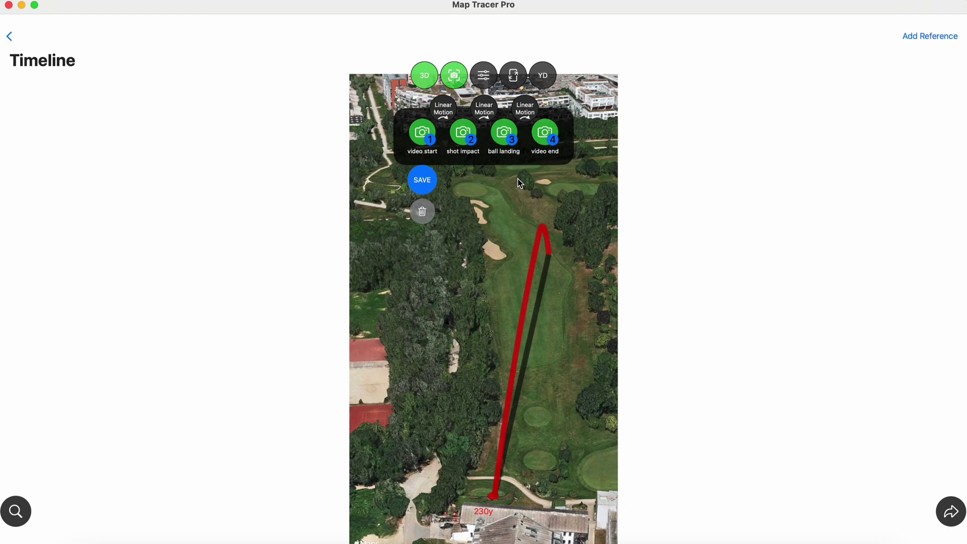
left_click(539, 142)
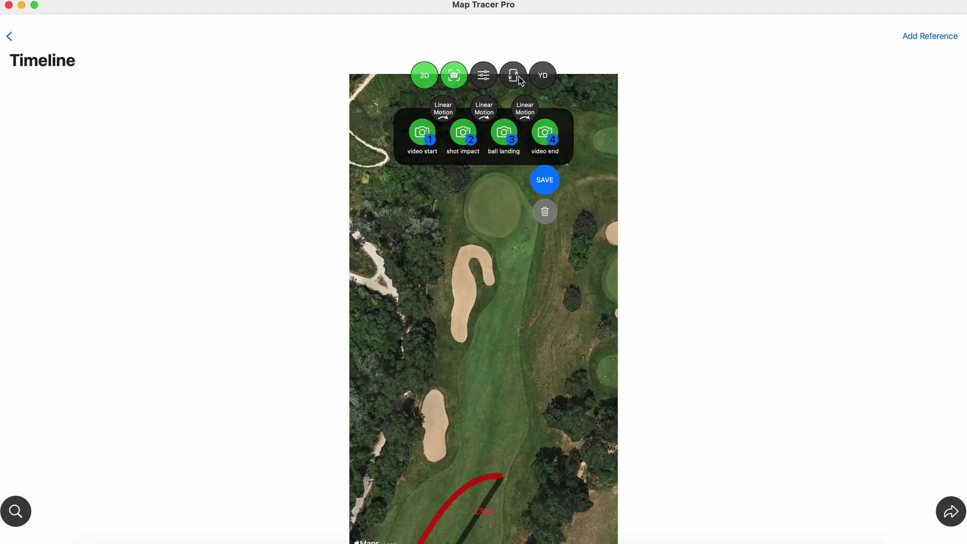
left_click(490, 79)
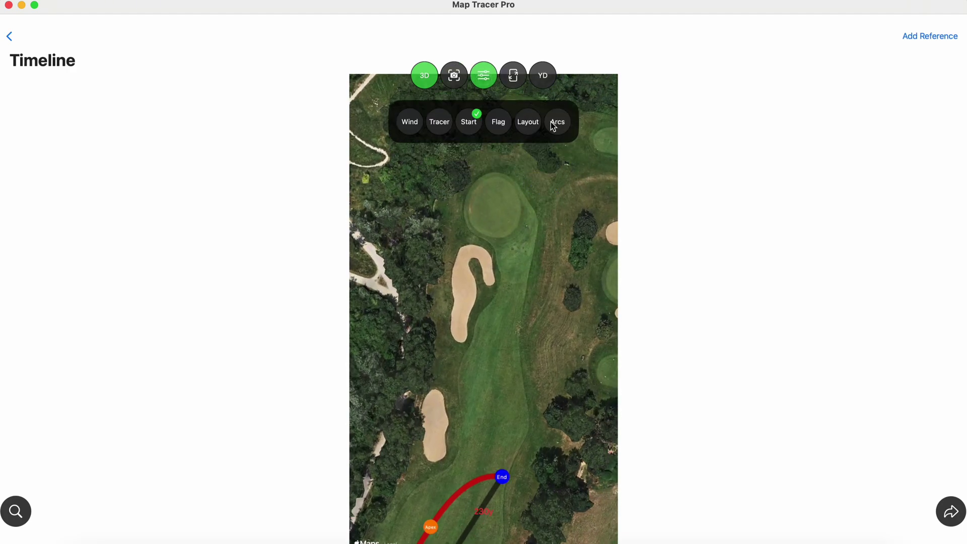
left_click(498, 126)
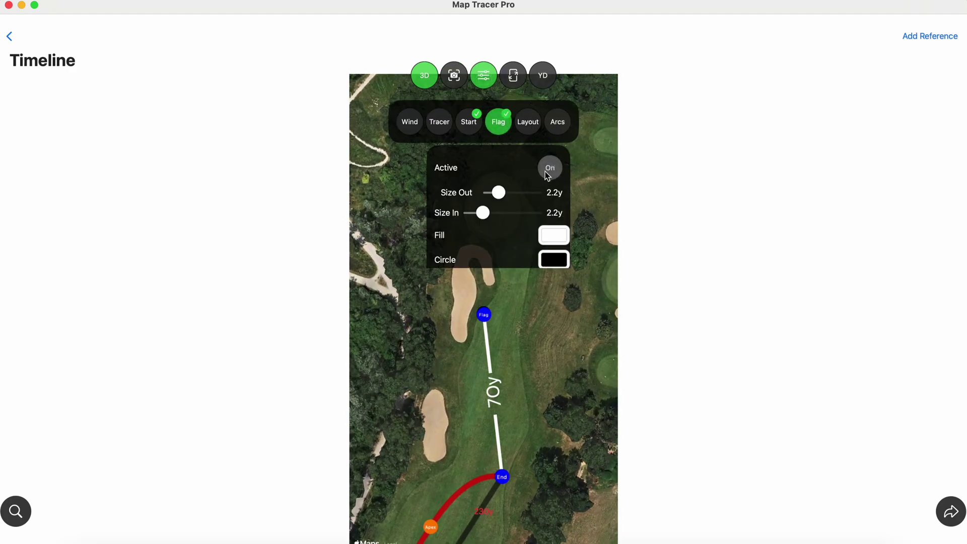
left_click(496, 128)
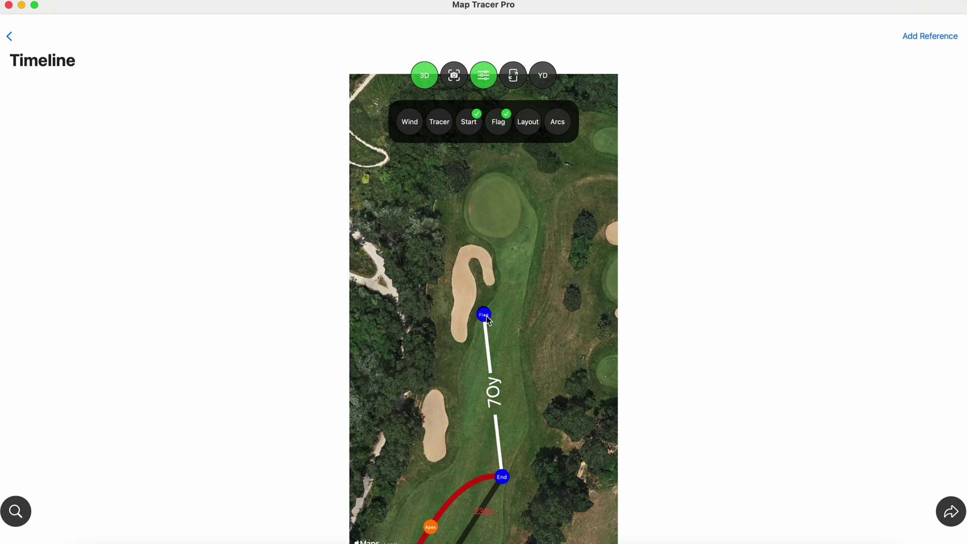
- Move the flag marker onto the front right part of the green, about 112 yards from the ball landing point
mouse_move(484, 316)
left_mouse_down()
mouse_move(501, 211)
mouse_move(513, 227)
mouse_move(509, 219)
left_mouse_up()
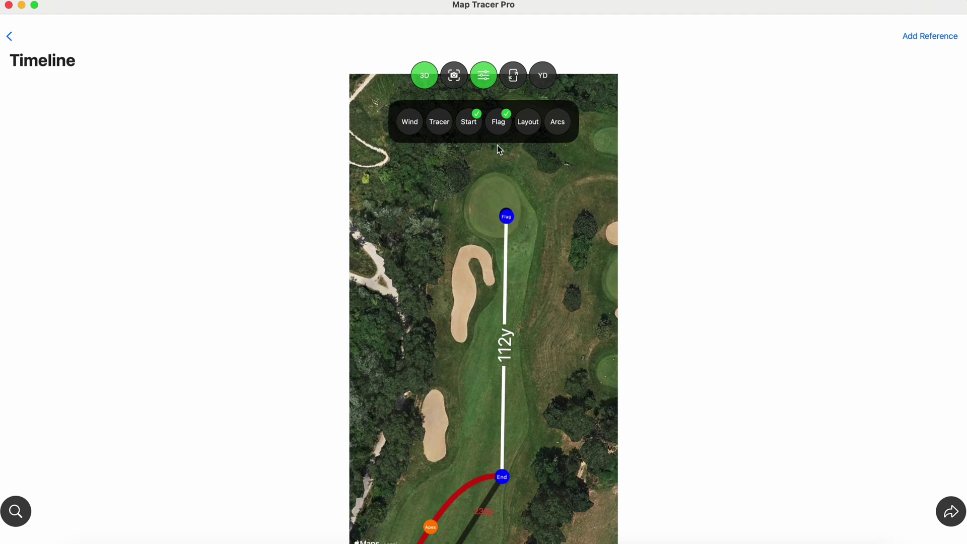
scroll(514, 250, "up", 5)
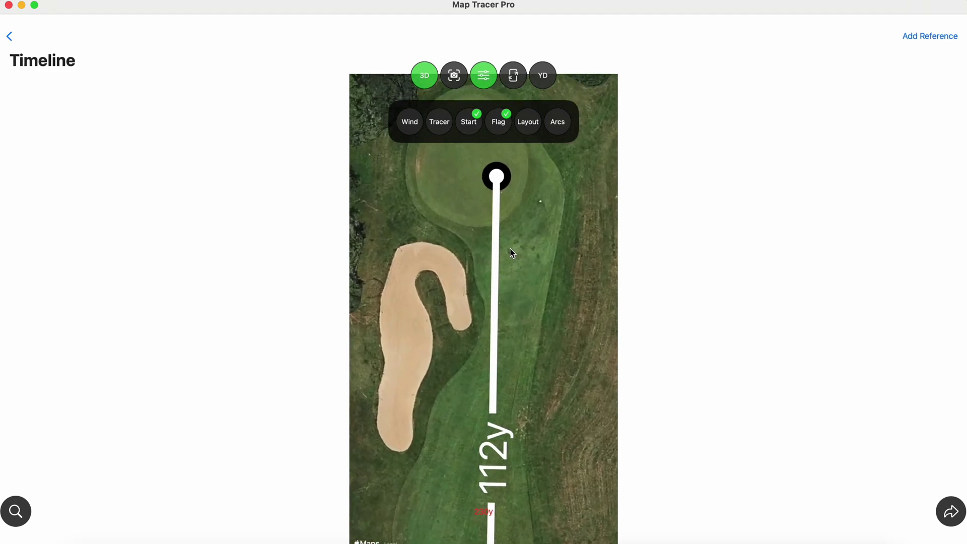
scroll(526, 356, "down", 5)
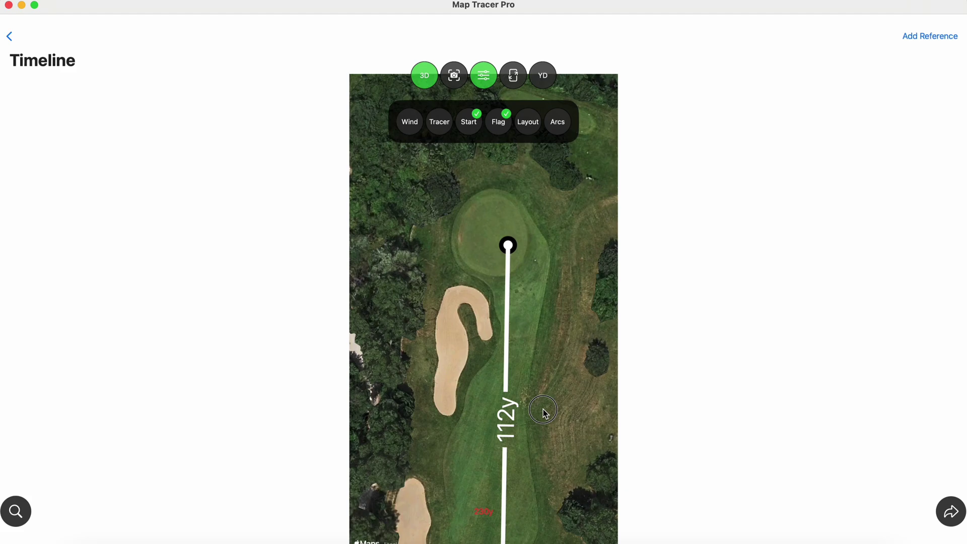
left_click_drag(545, 413, 537, 300)
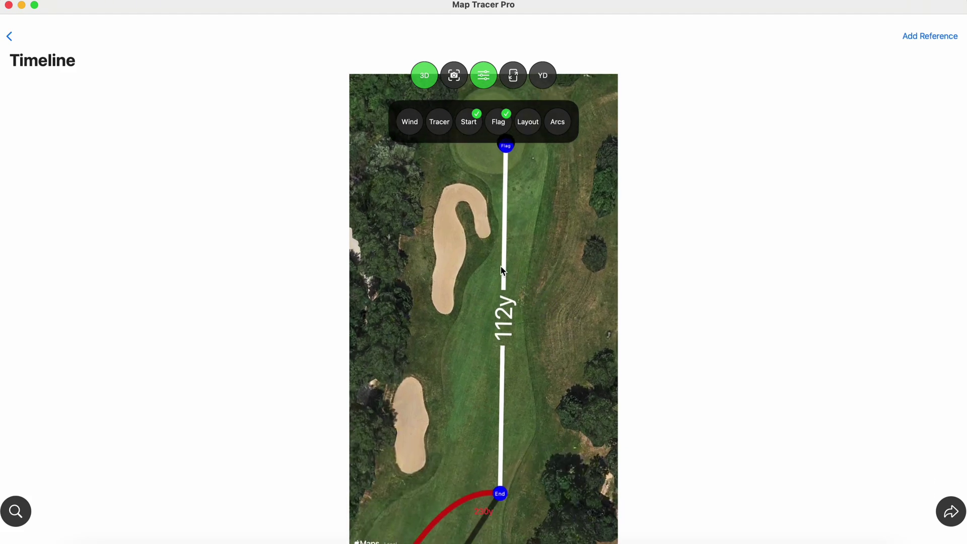
- Turn the flag's remaining distance label off and back on
left_click(498, 118)
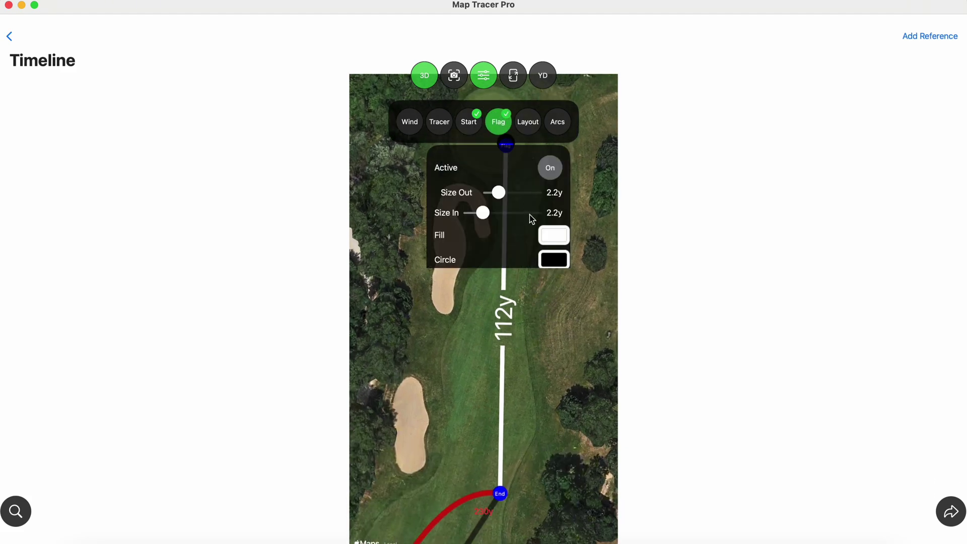
scroll(518, 209, "down", 3)
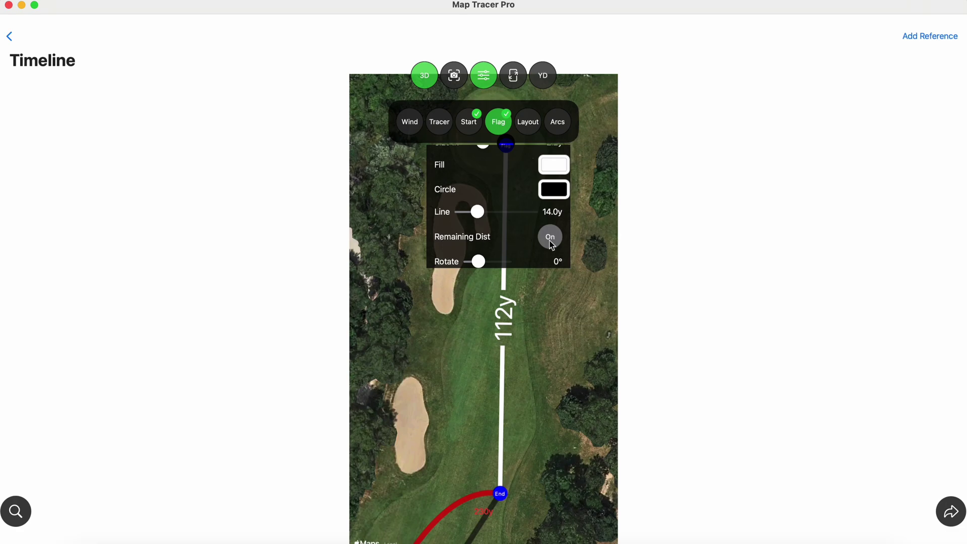
left_click(550, 238)
left_click(550, 237)
scroll(481, 240, "down", 2)
scroll(480, 238, "up", 3)
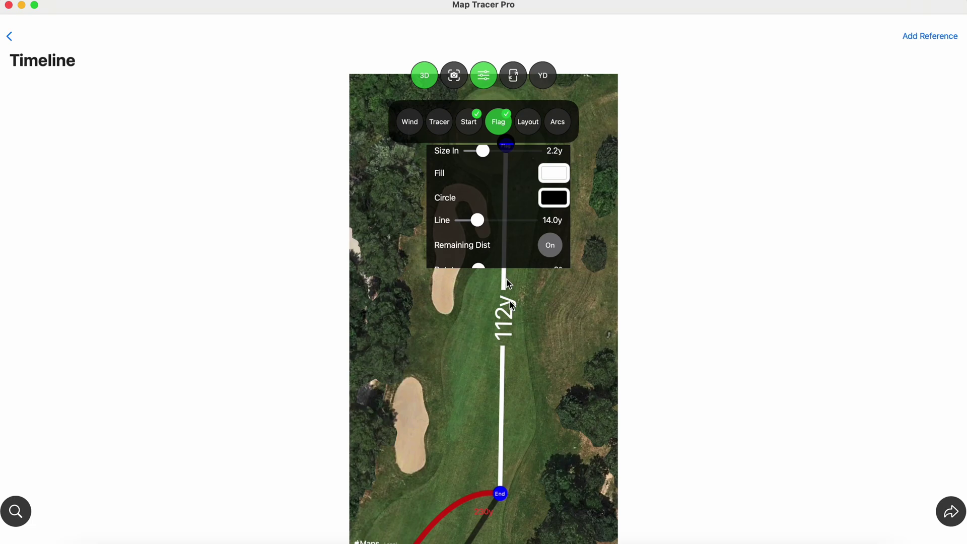
- Rotate the flag's remaining distance label to 90° so it reads horizontally across the fairway
left_click_drag(522, 472, 519, 421)
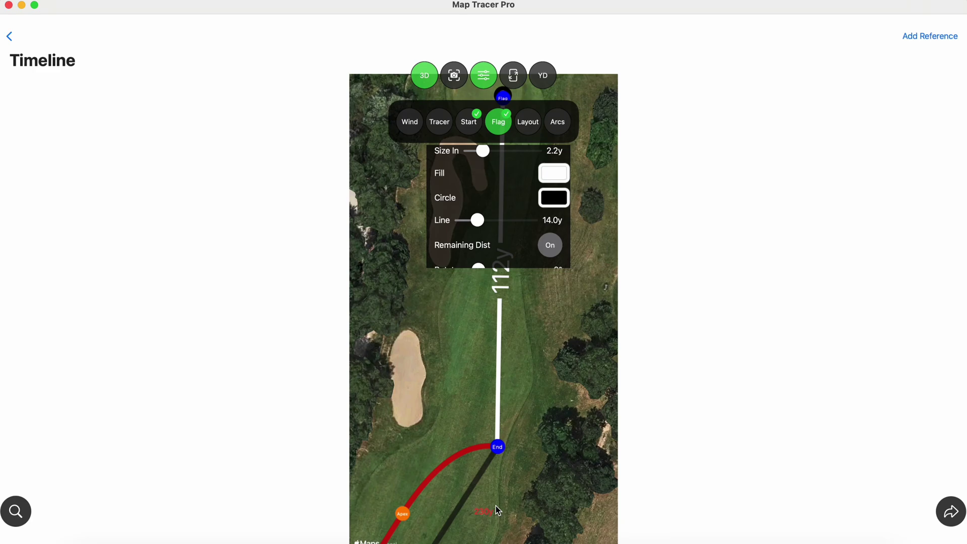
scroll(518, 508, "up", 3)
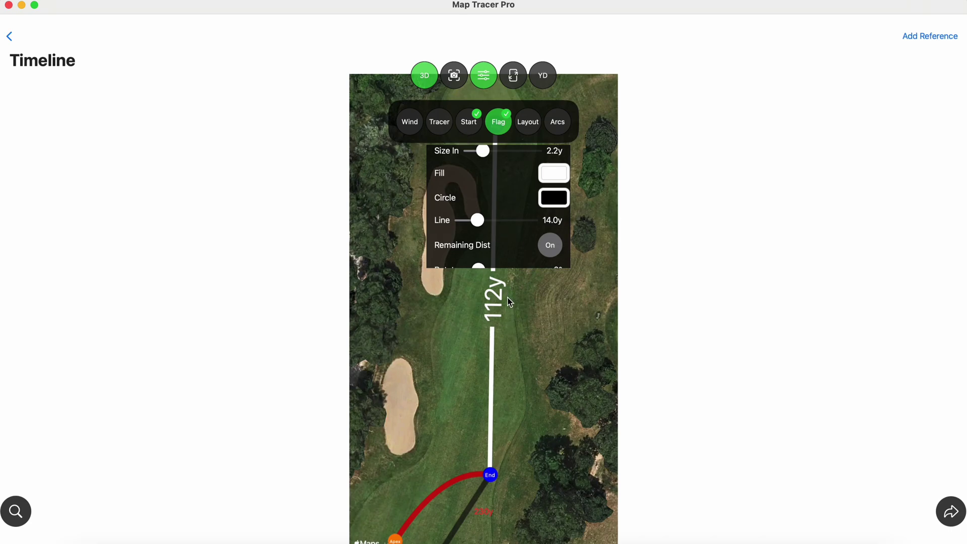
scroll(509, 228, "down", 3)
scroll(509, 228, "up", 5)
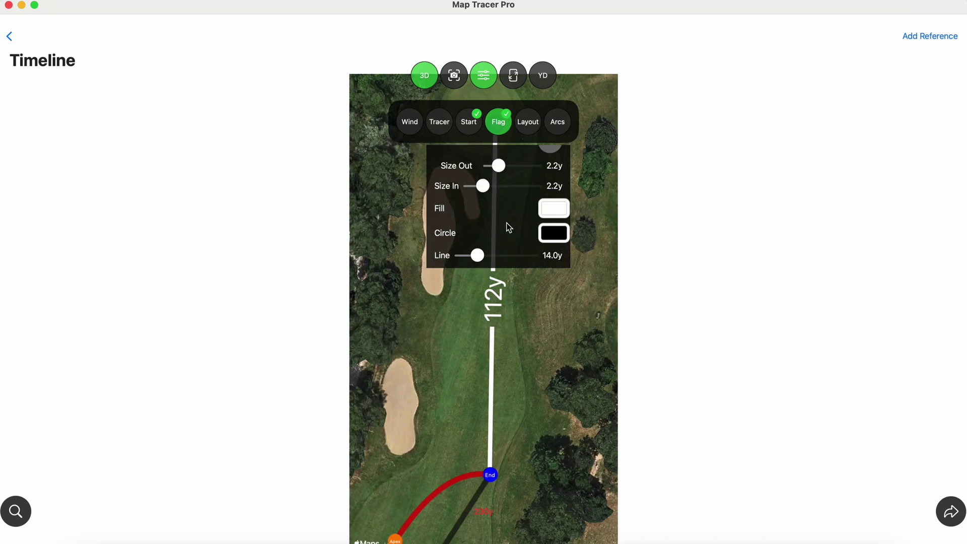
scroll(509, 227, "down", 2)
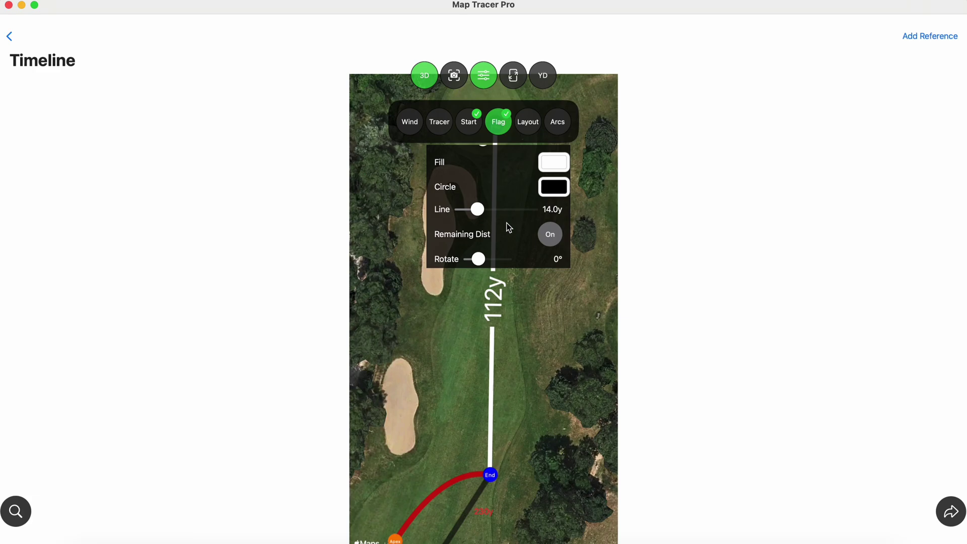
scroll(509, 227, "down", 3)
scroll(509, 228, "up", 2)
scroll(508, 227, "down", 1)
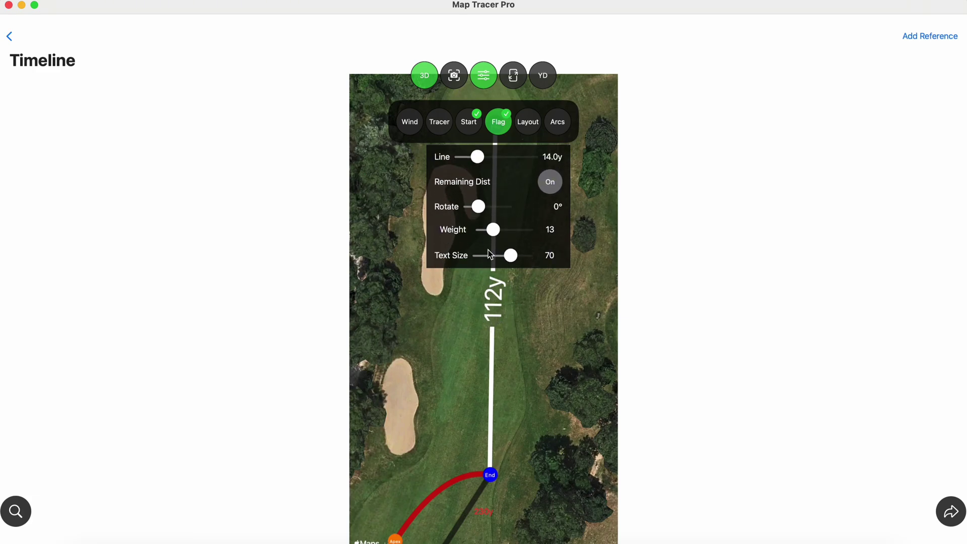
left_click(479, 207)
left_click_drag(479, 209, 486, 206)
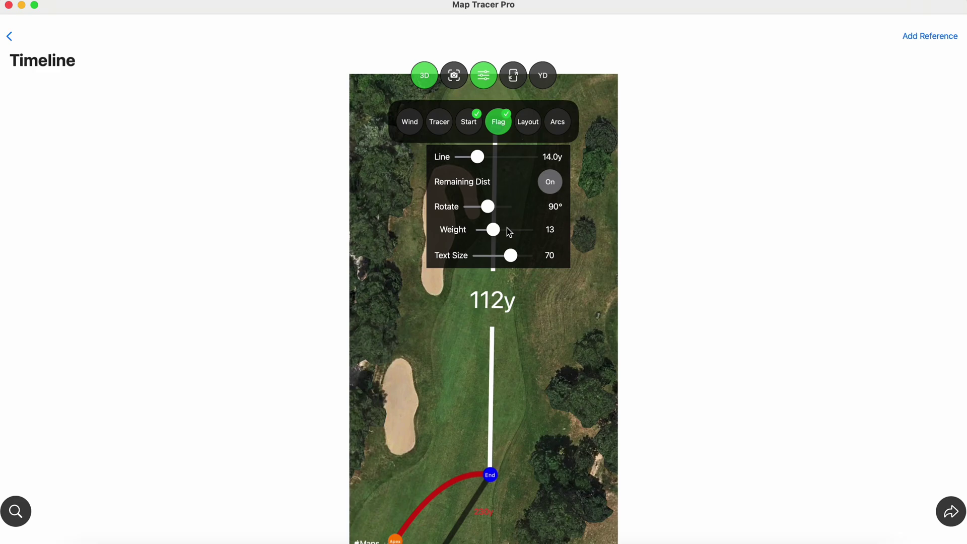
- Examine the flag's remaining settings, including marker sizes, fill and circle colours, line, text weight, text size, delay and text colour
scroll(513, 212, "down", 5)
scroll(512, 208, "up", 3)
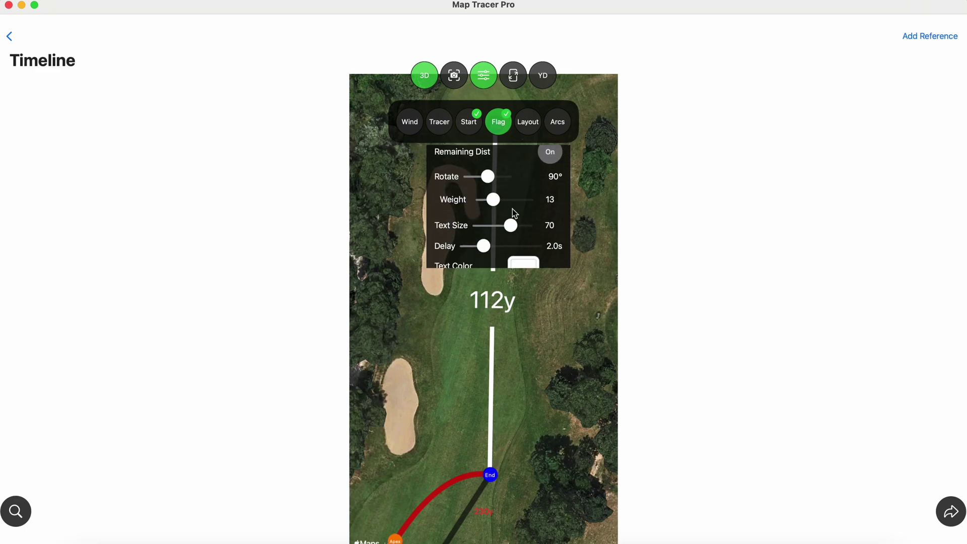
scroll(512, 209, "down", 3)
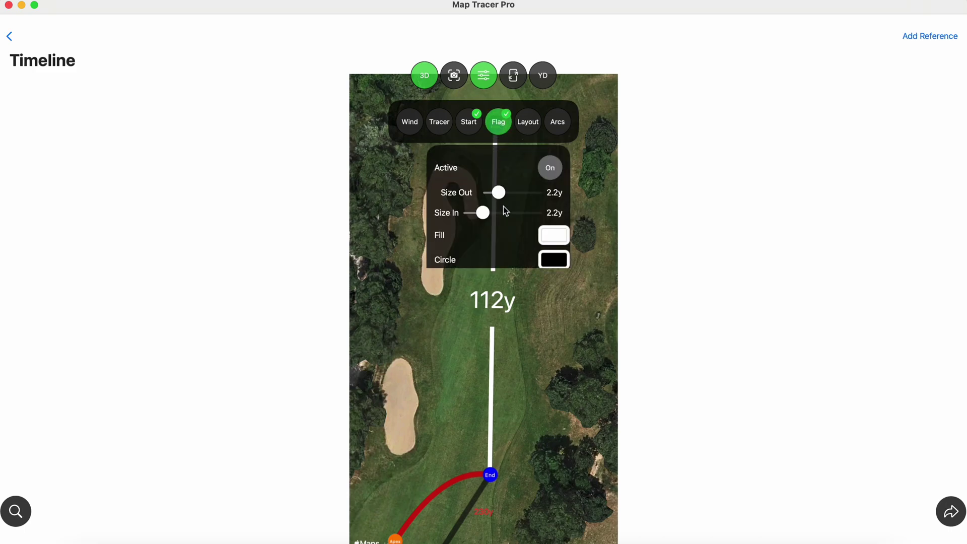
scroll(505, 209, "down", 5)
scroll(505, 209, "up", 2)
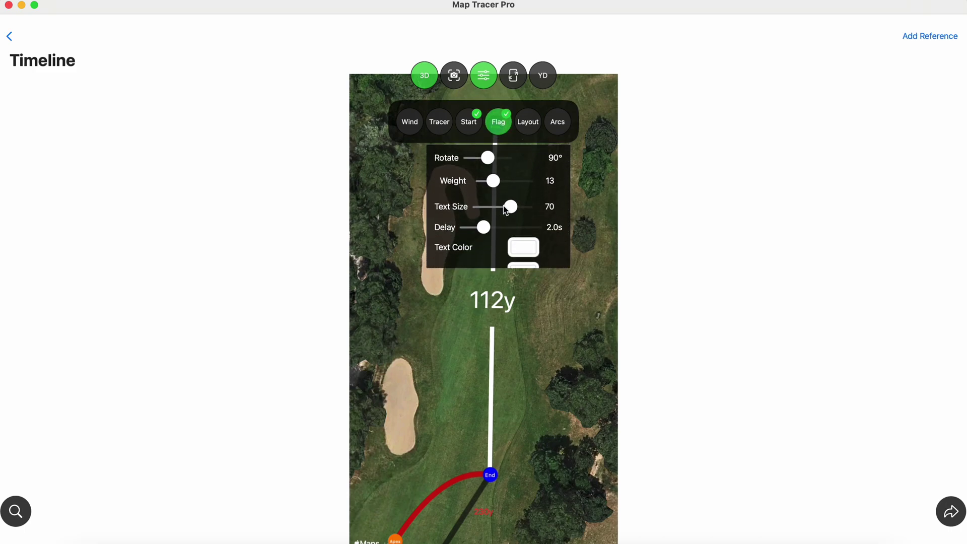
scroll(505, 208, "down", 2)
scroll(506, 211, "up", 3)
scroll(506, 212, "up", 2)
scroll(506, 211, "down", 4)
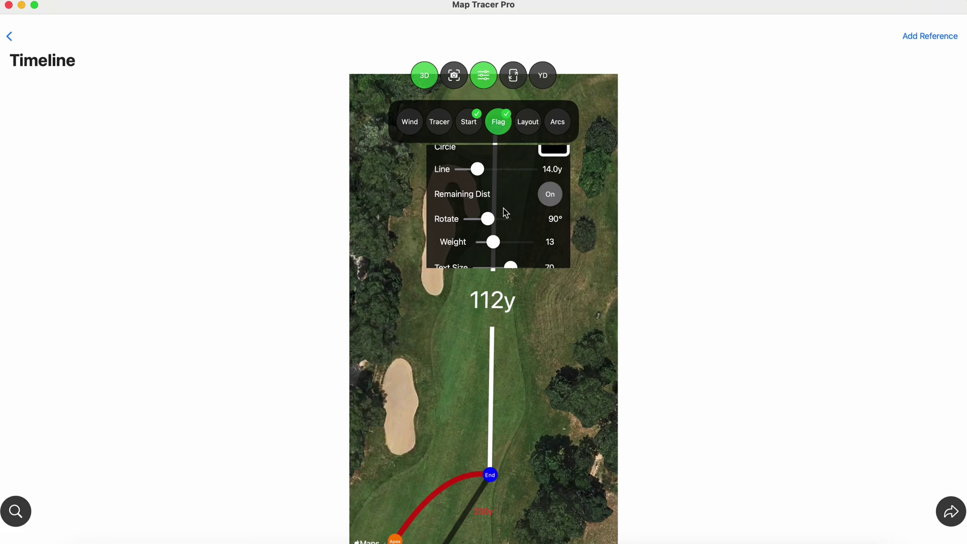
scroll(505, 211, "up", 3)
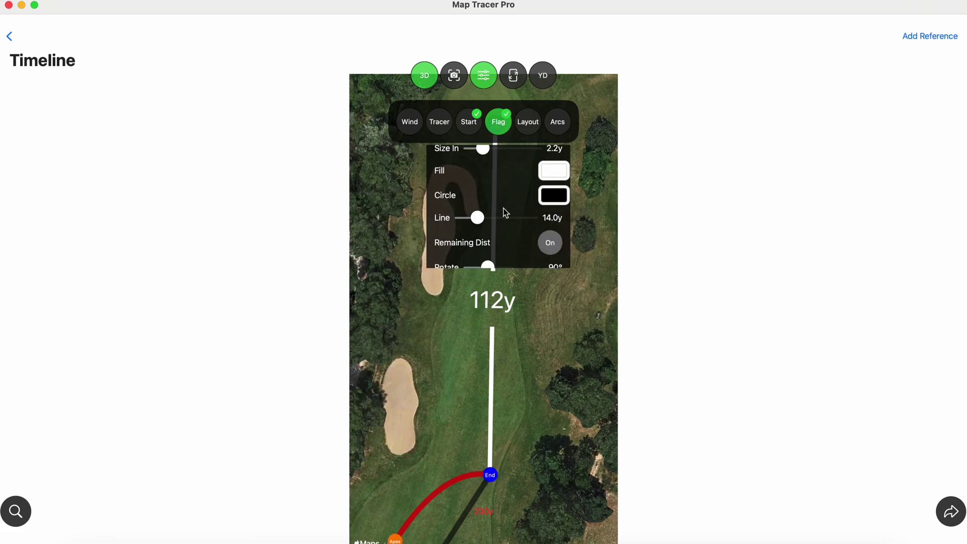
scroll(505, 212, "down", 2)
scroll(505, 212, "up", 3)
scroll(505, 213, "up", 1)
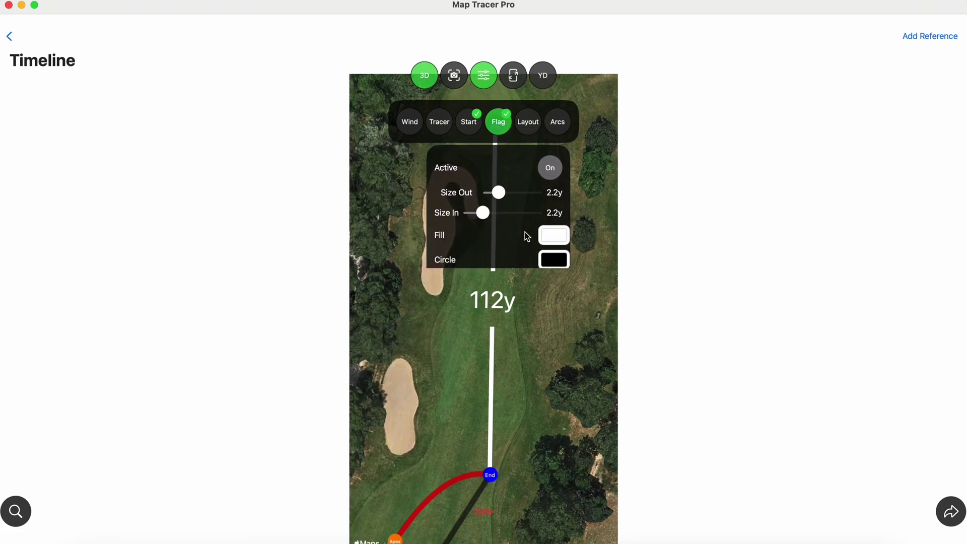
scroll(524, 232, "down", 1)
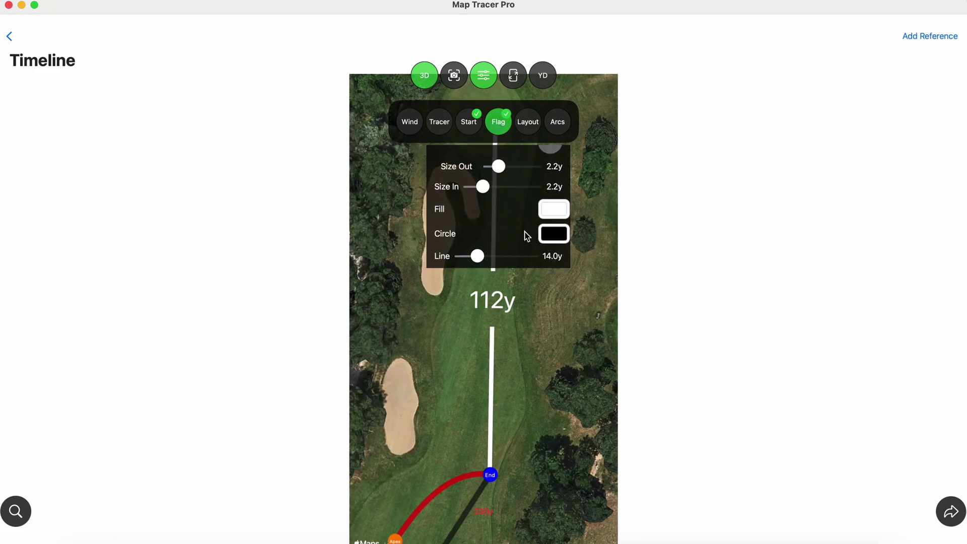
- Change the flag marker's circle colour to Lime
left_click(500, 129)
scroll(515, 207, "up", 3)
left_click_drag(515, 207, 531, 404)
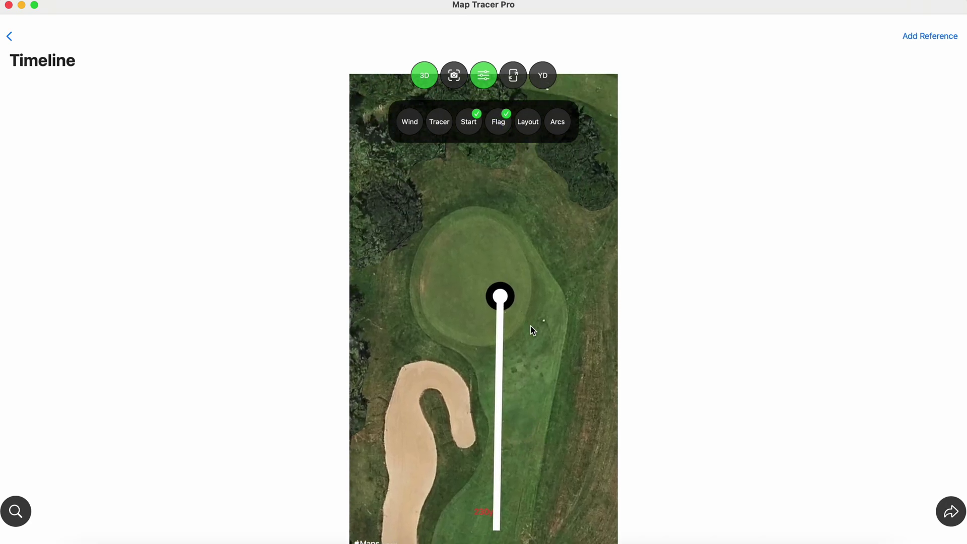
left_click(500, 131)
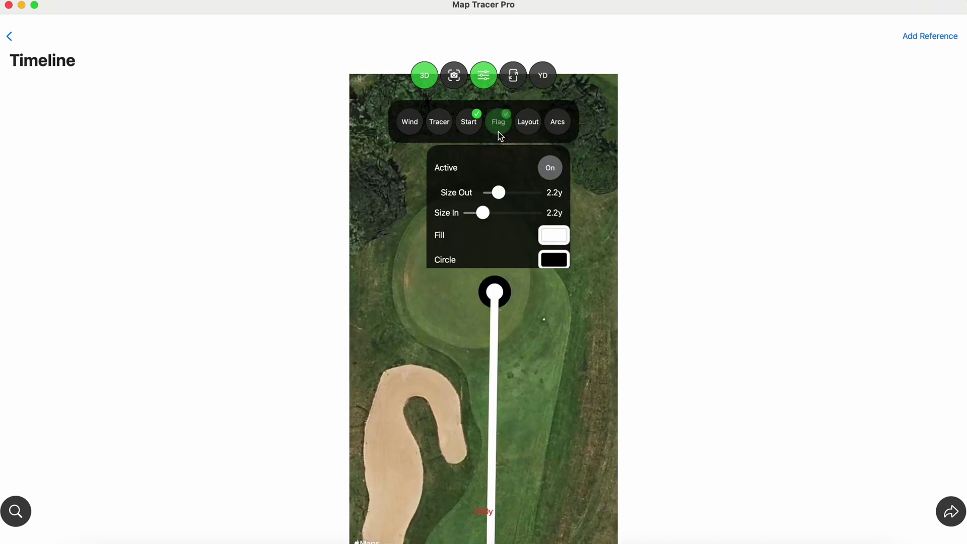
scroll(534, 231, "down", 1)
left_click(554, 231)
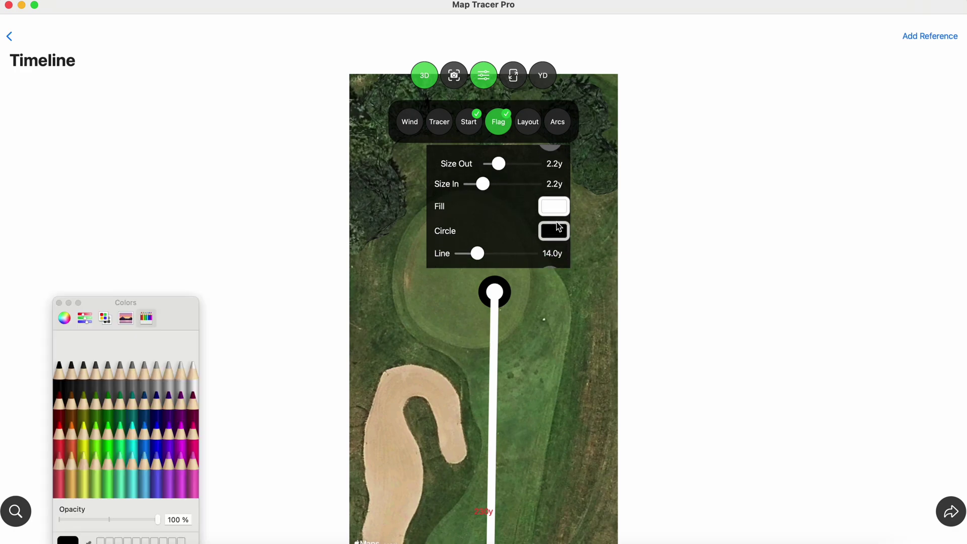
left_click(95, 443)
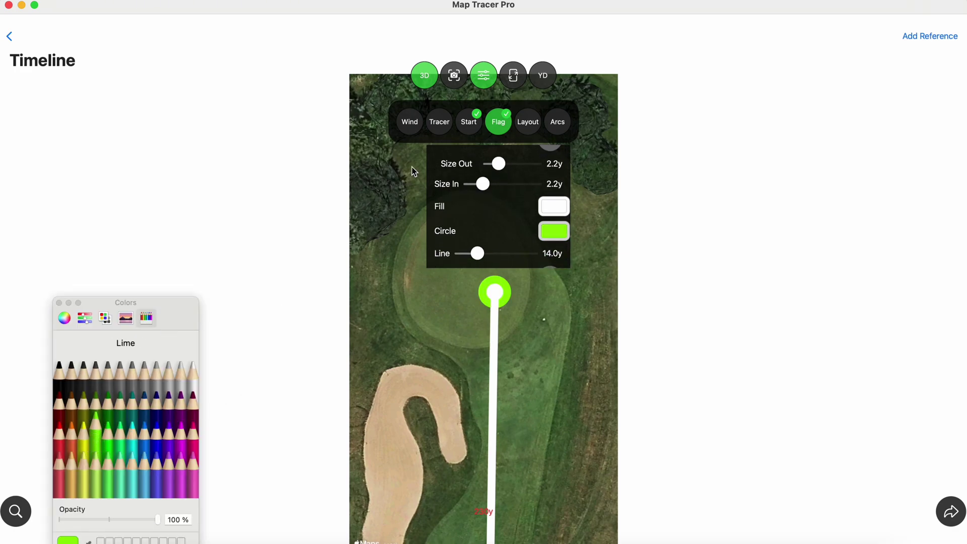
- Set the flag marker's outer size to 3.3y and its inner size to 1.8y
left_click_drag(482, 183, 508, 168)
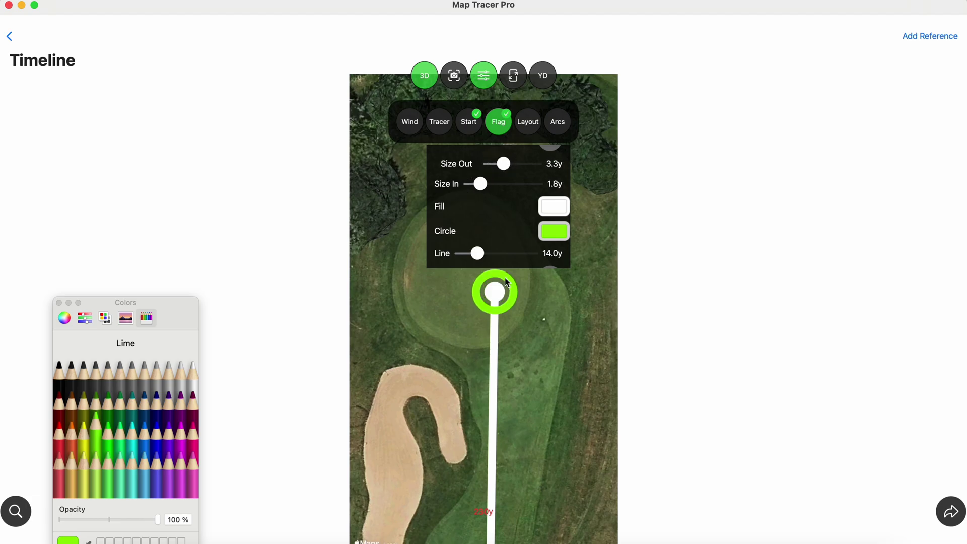
left_click_drag(540, 453, 538, 367)
left_click_drag(535, 423, 534, 379)
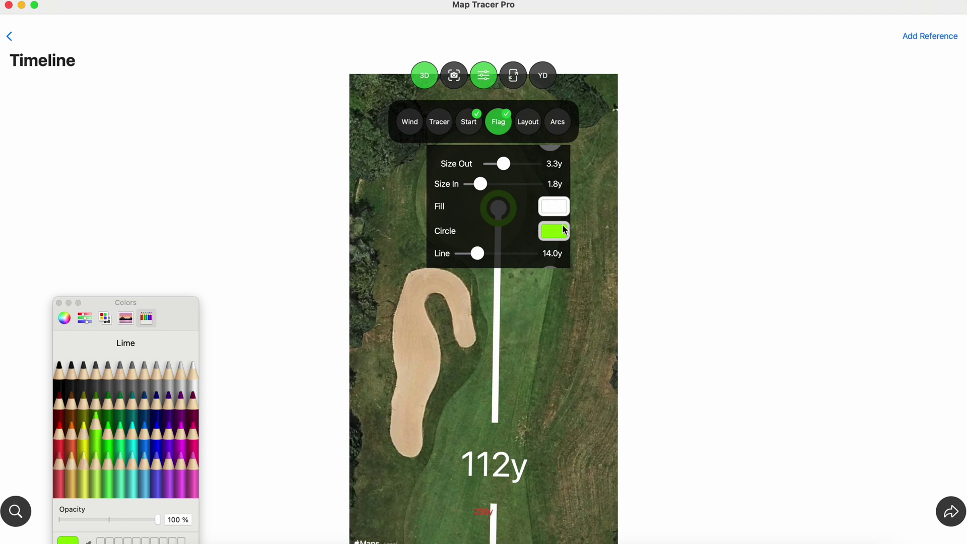
- Set the weight in the flag's remaining distance settings to 7 and close the flag settings
scroll(515, 244, "down", 2)
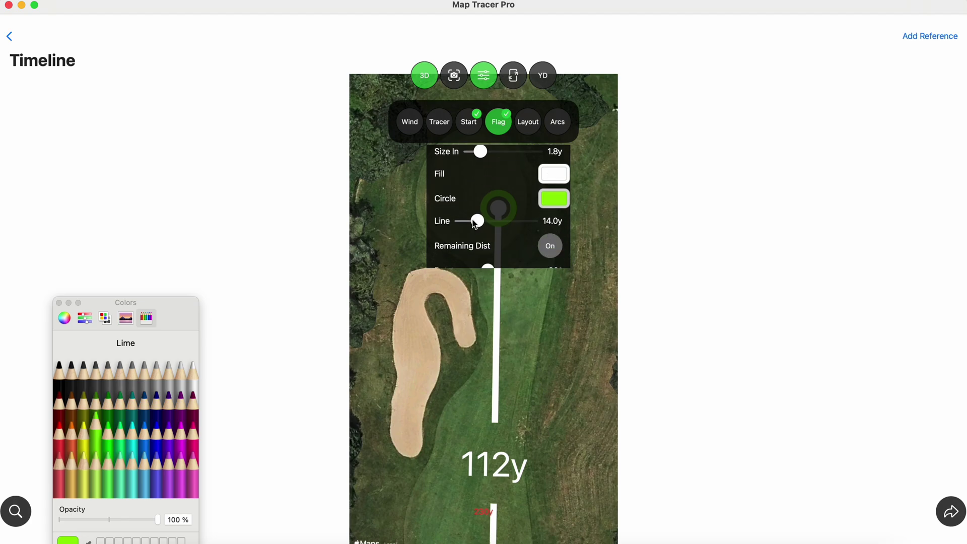
scroll(475, 222, "down", 5)
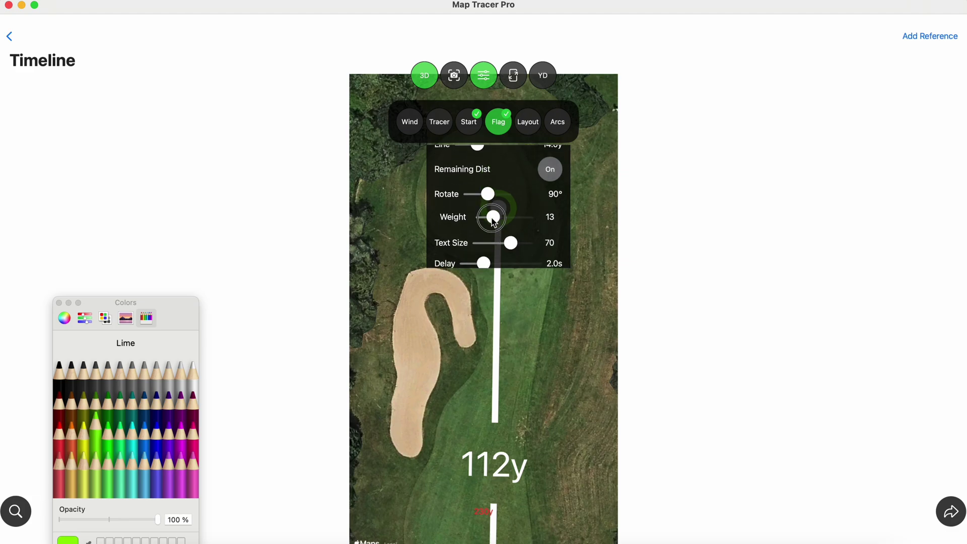
mouse_move(494, 222)
left_mouse_down()
mouse_move(464, 234)
mouse_move(474, 235)
mouse_move(472, 208)
mouse_move(483, 214)
left_mouse_up()
scroll(505, 237, "down", 2)
scroll(471, 222, "down", 2)
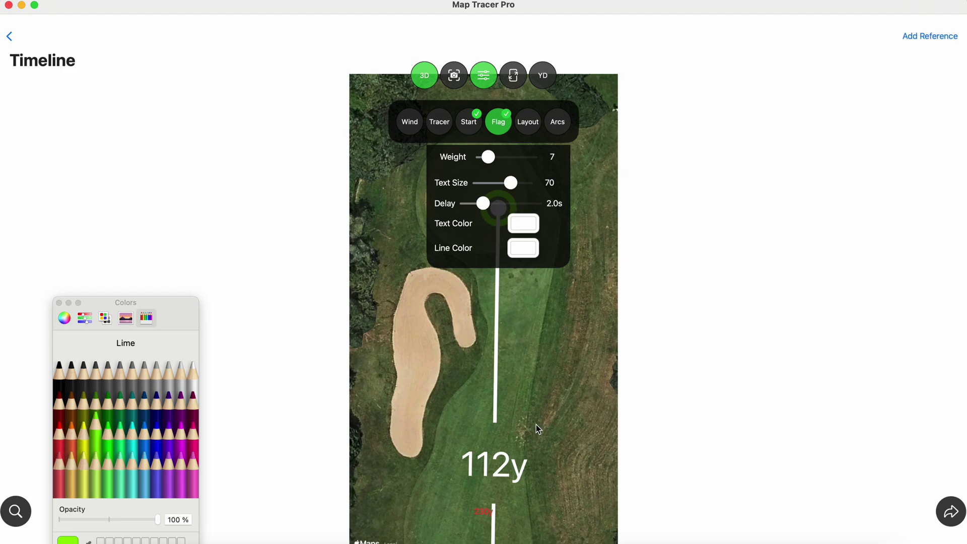
left_click_drag(538, 429, 558, 324)
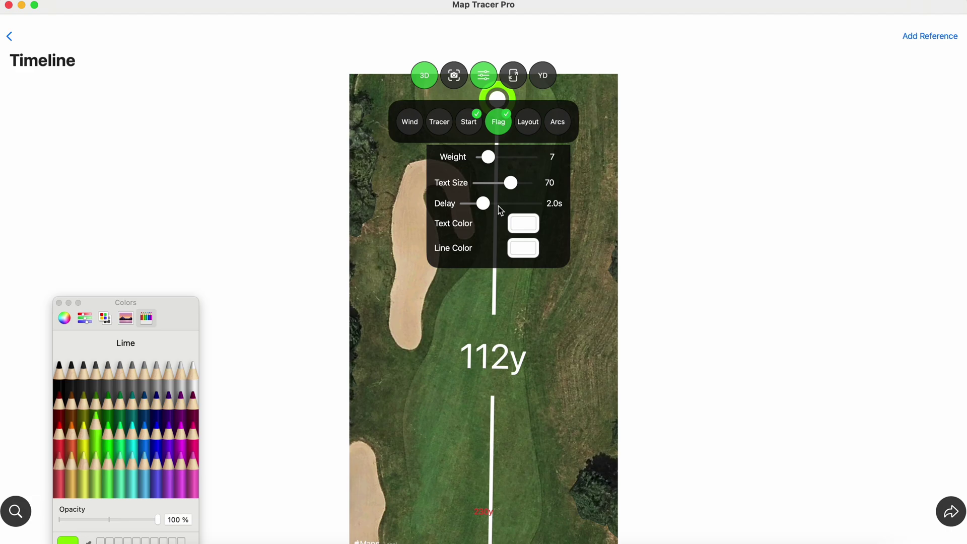
scroll(508, 231, "up", 2)
scroll(509, 233, "down", 2)
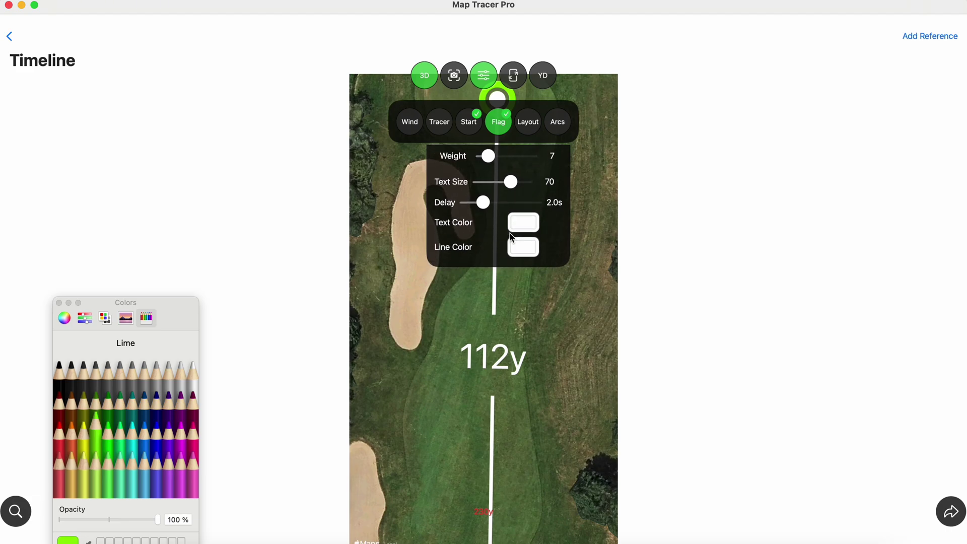
left_click(493, 130)
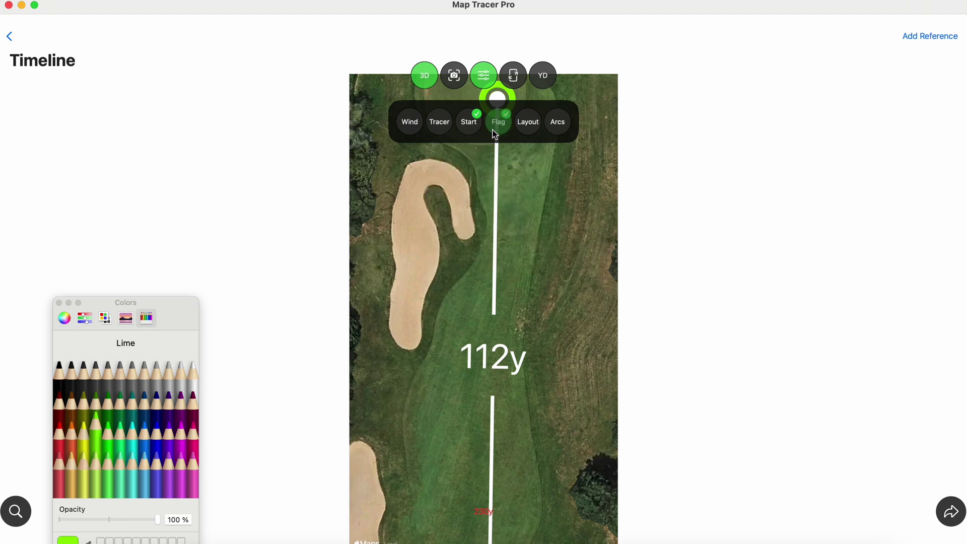
- Turn on the distance arcs at 250, 275 and 300 yards and close their settings
left_click_drag(563, 355, 556, 229)
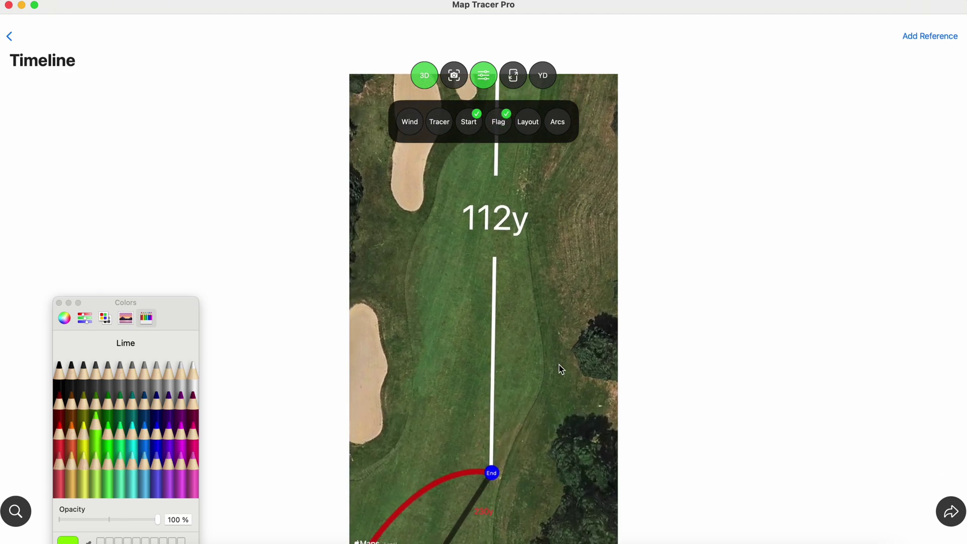
left_click(556, 126)
left_click(555, 167)
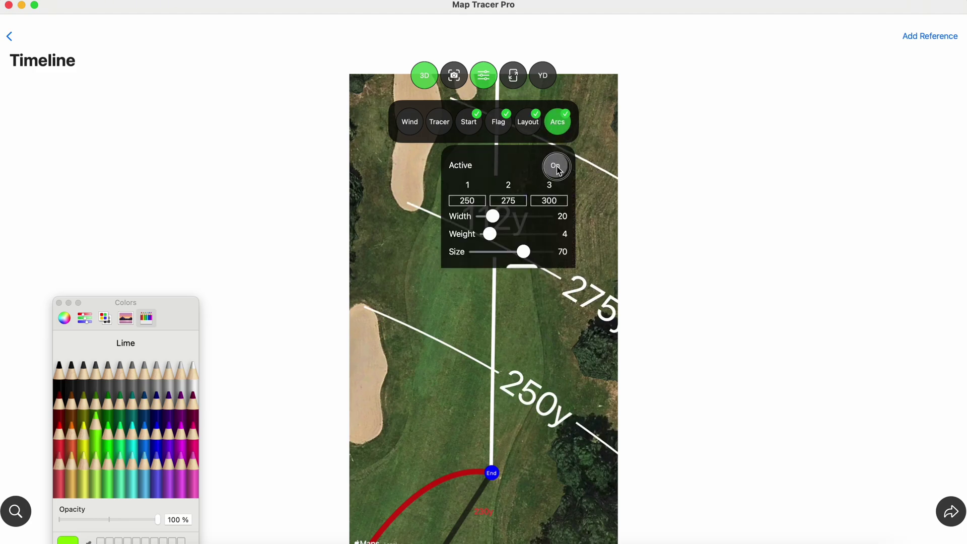
left_click(556, 127)
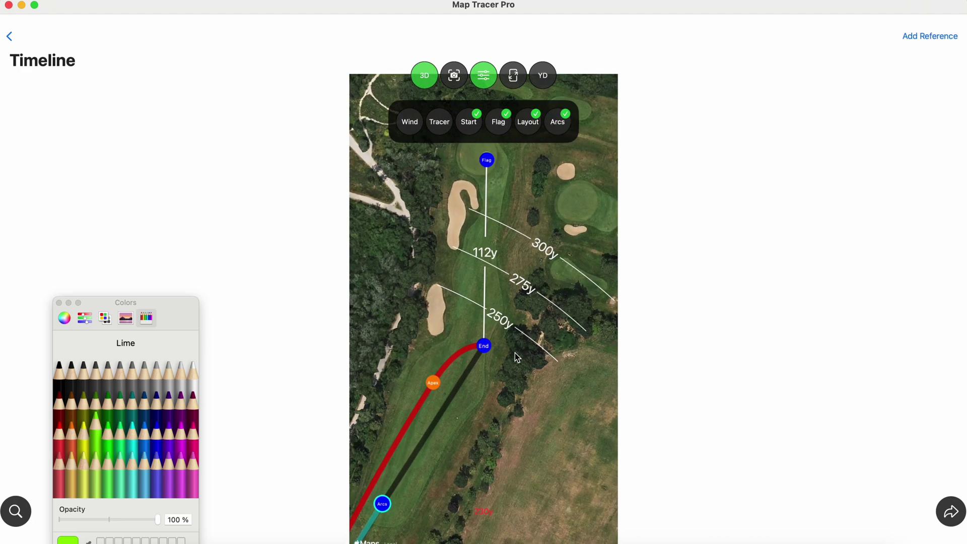
- Move the arcs' direction handle onto the red tracer line so the arcs shift across the fairway
left_click(480, 442)
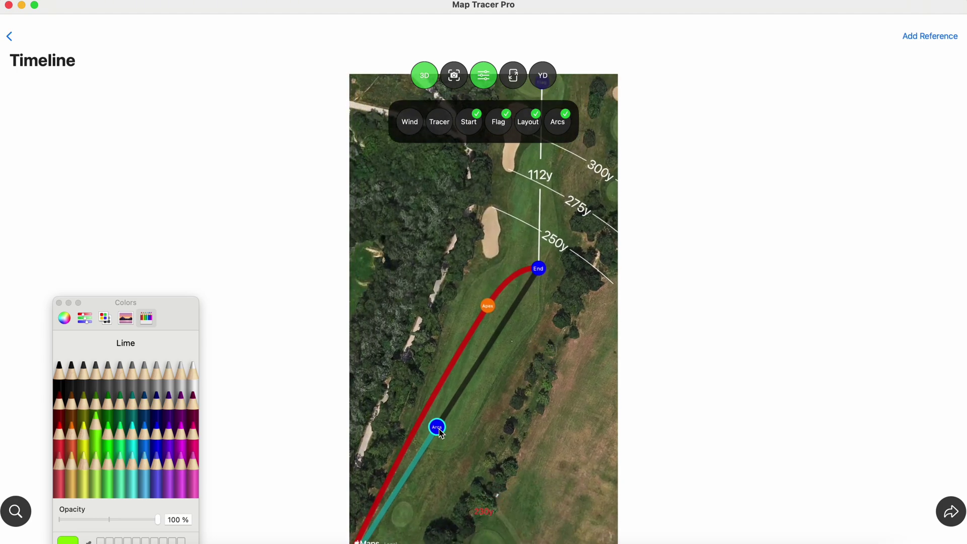
mouse_move(441, 432)
left_mouse_down()
mouse_move(456, 442)
mouse_move(425, 428)
left_mouse_up()
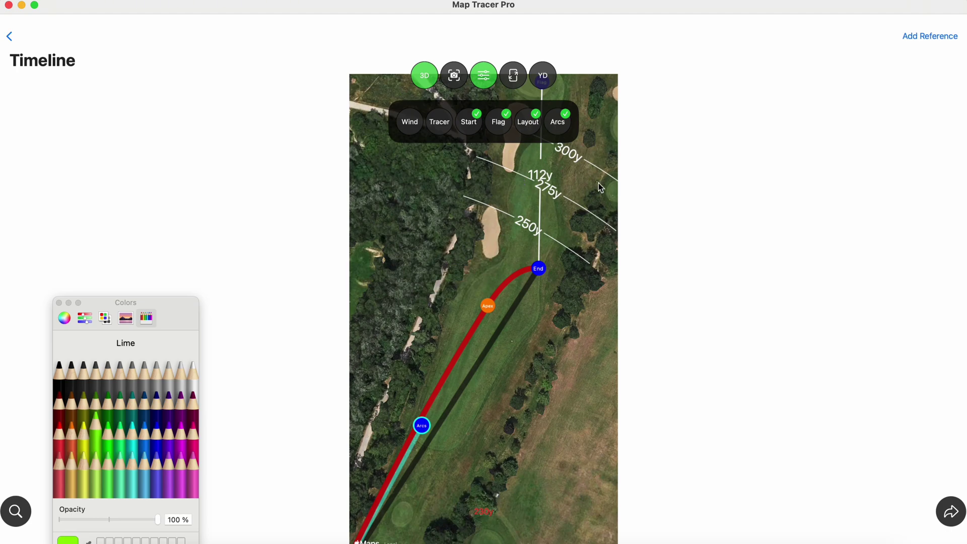
scroll(599, 191, "up", 10)
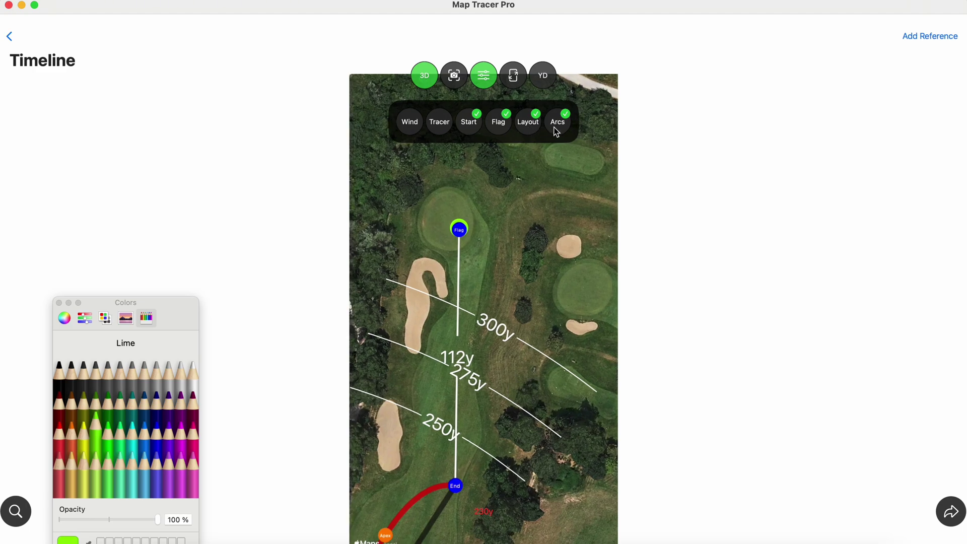
- Set the width of the distance arcs to 11
left_click(557, 131)
scroll(539, 258, "down", 5)
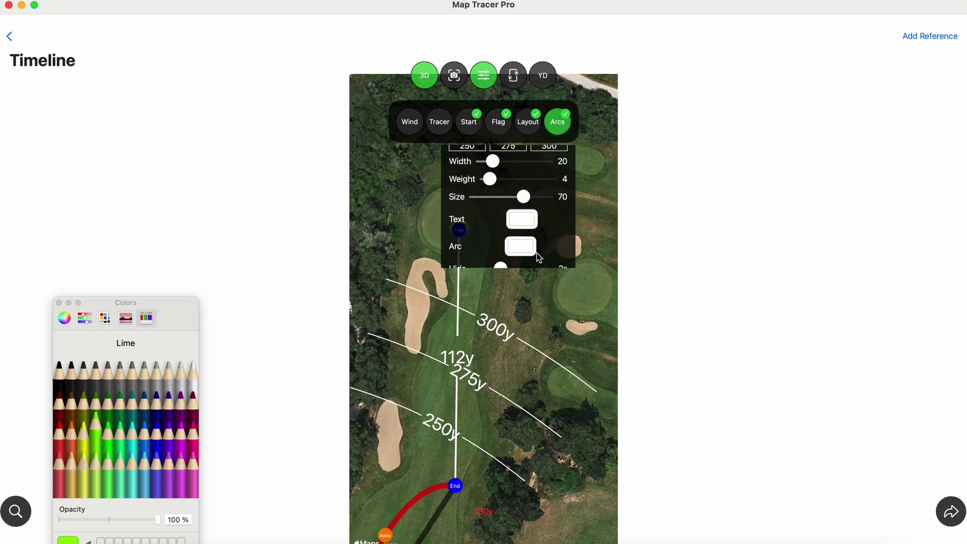
scroll(539, 258, "up", 3)
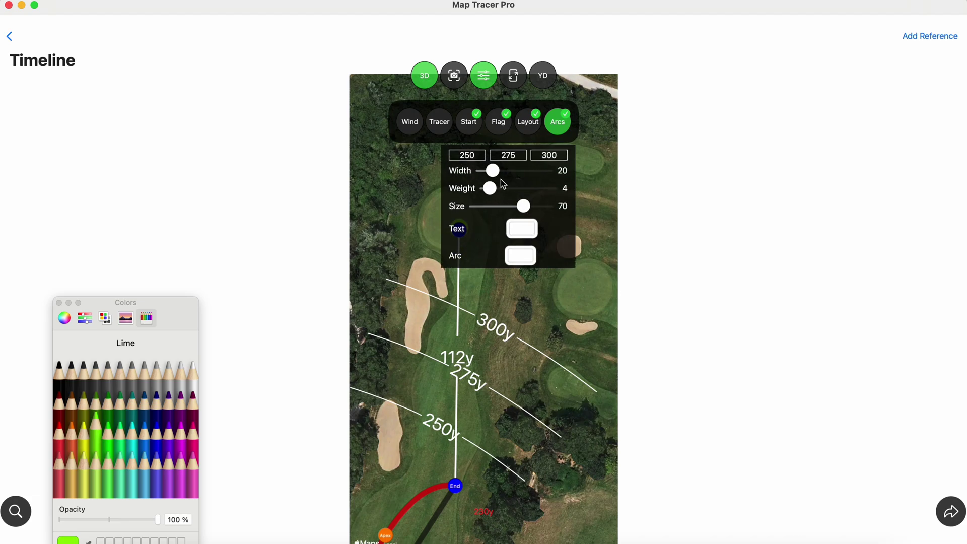
left_click_drag(494, 171, 491, 178)
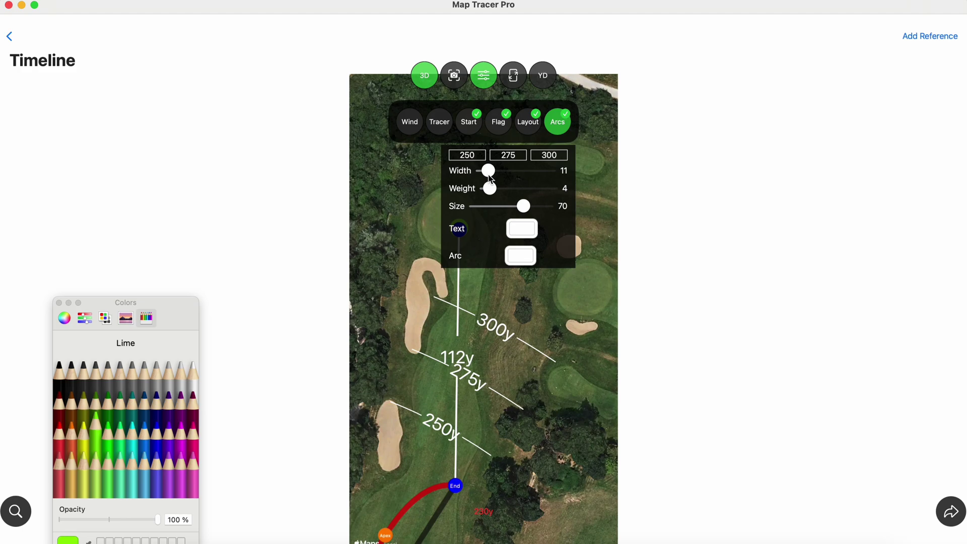
left_click_drag(493, 471, 518, 460)
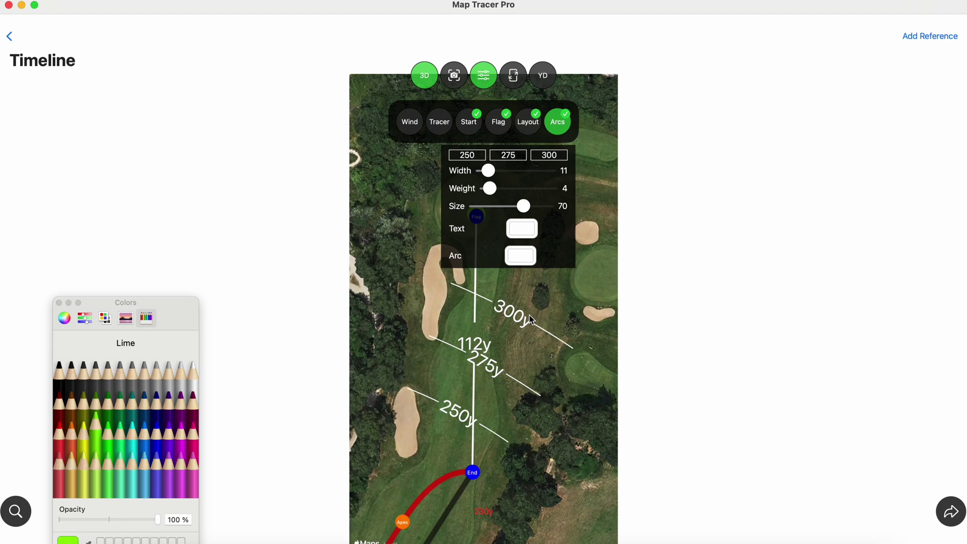
left_click_drag(553, 470, 554, 435)
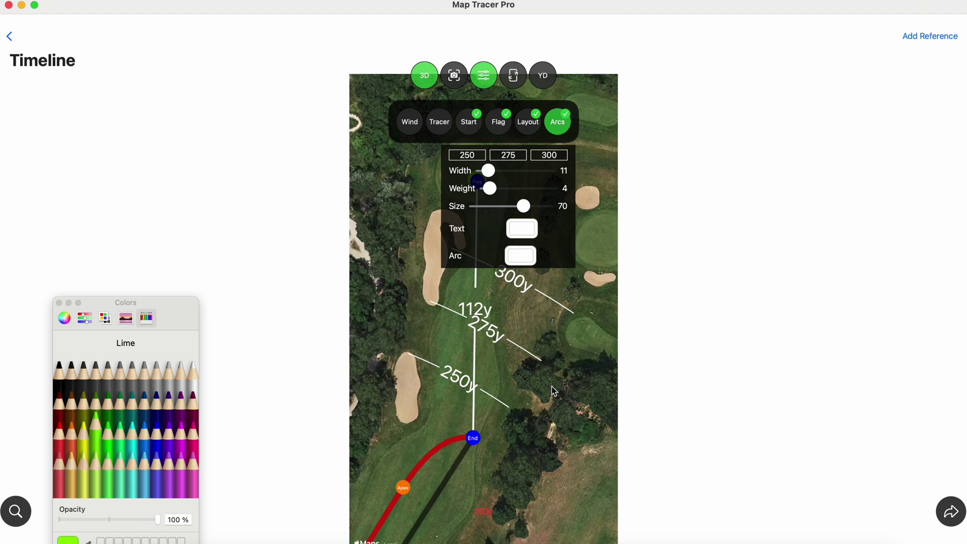
- Set the third arc's distance to 225 yards
left_click(539, 156)
type("225")
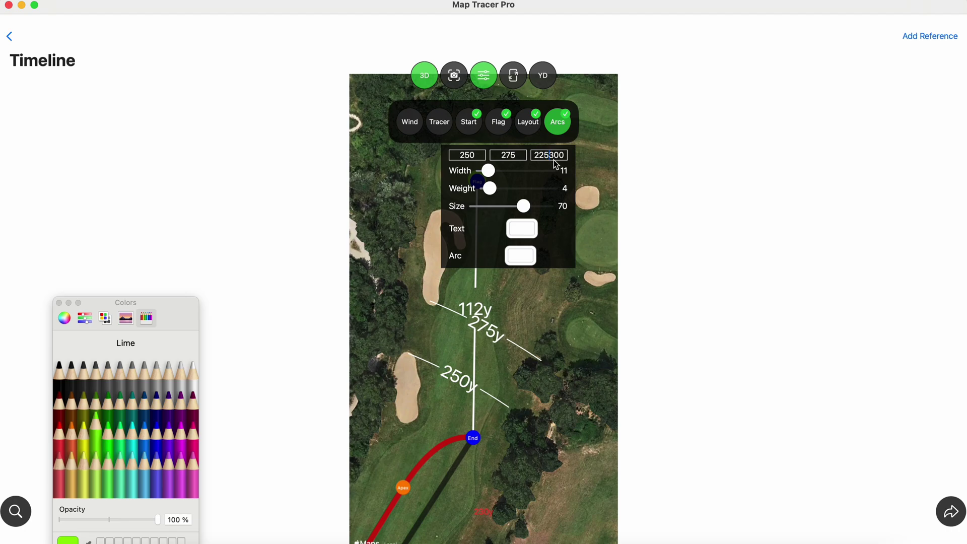
key("BackSpace")
key("BackSpace")
key("BackSpace")
key("BackSpace")
key("BackSpace")
key("BackSpace")
type("225")
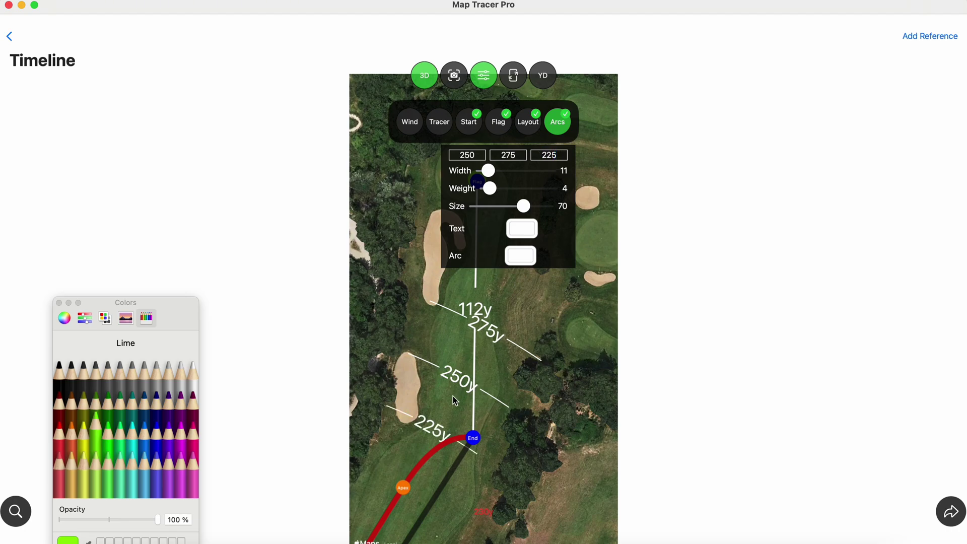
left_click_drag(428, 374, 466, 380)
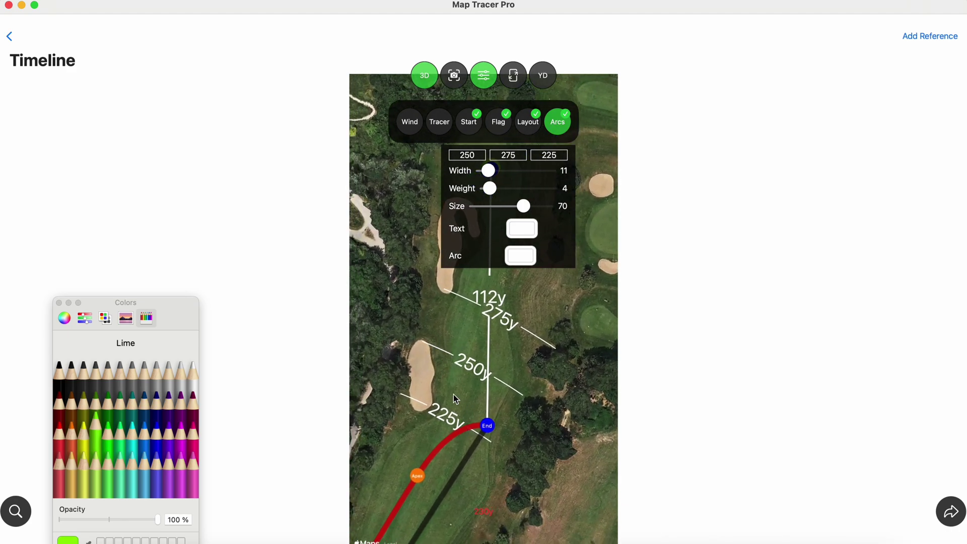
- Clear the third arc's distance to 0 to hide that arc and restore it to 225 yards
double_click(550, 153)
key("BackSpace")
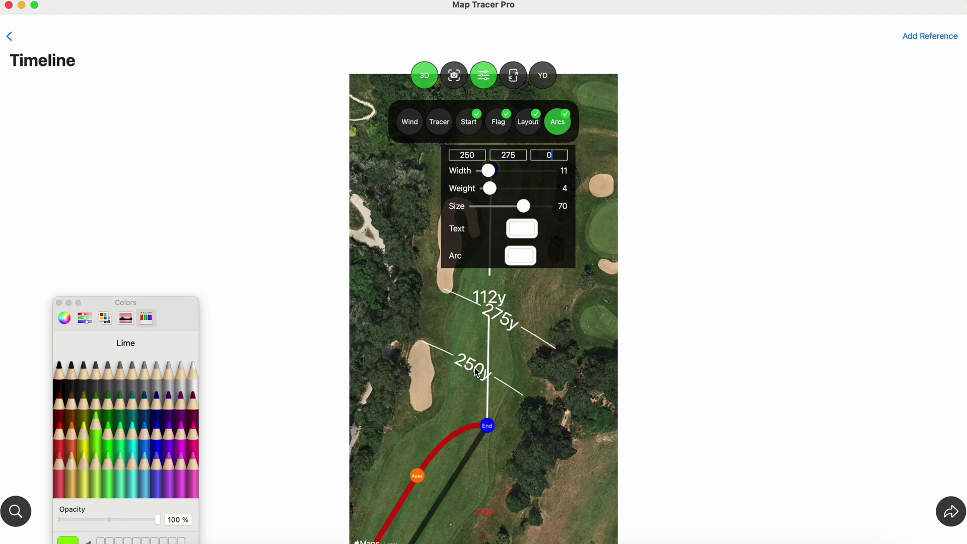
left_click(551, 155)
key("BackSpace")
type("225")
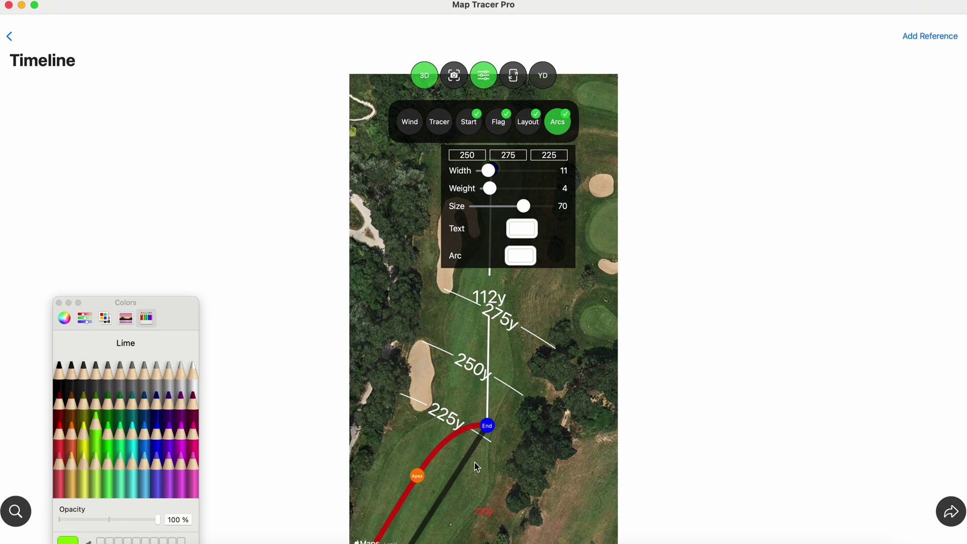
- Set the text size of the distance arcs to 64
left_click_drag(482, 477, 493, 476)
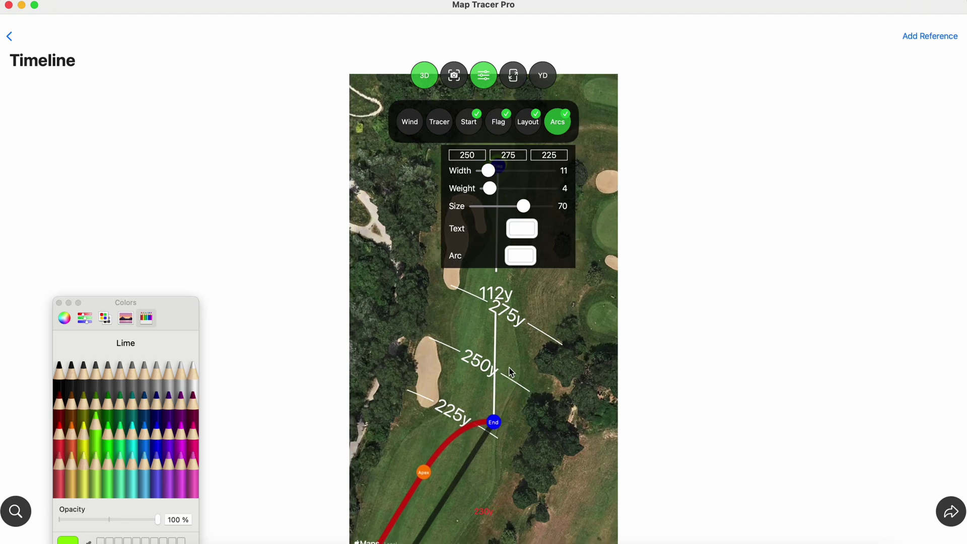
left_click_drag(502, 479, 506, 451)
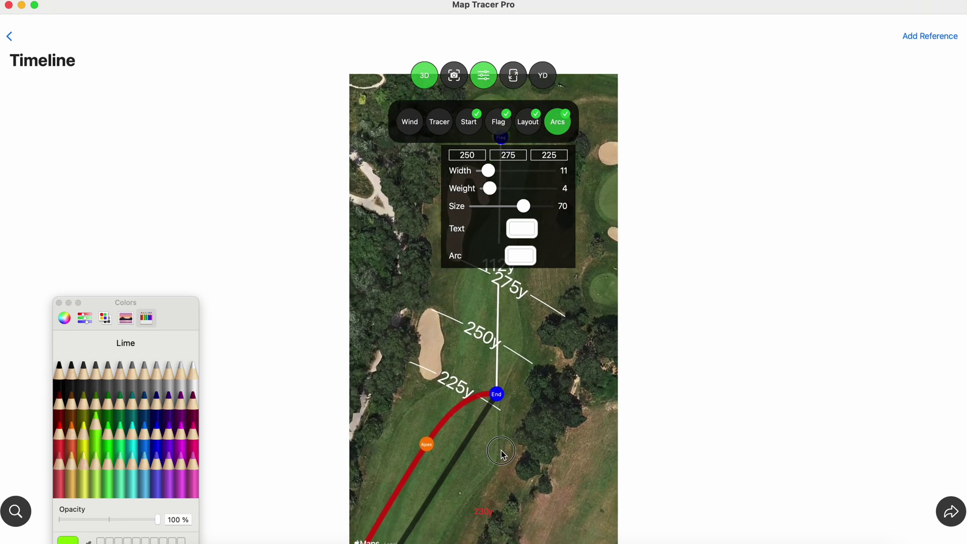
scroll(513, 221, "down", 3)
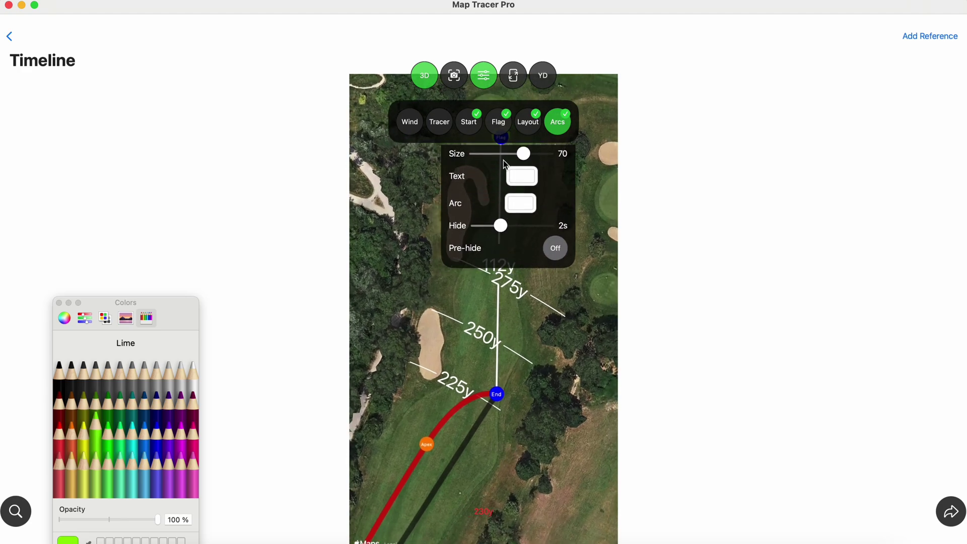
scroll(506, 171, "up", 3)
scroll(506, 168, "up", 2)
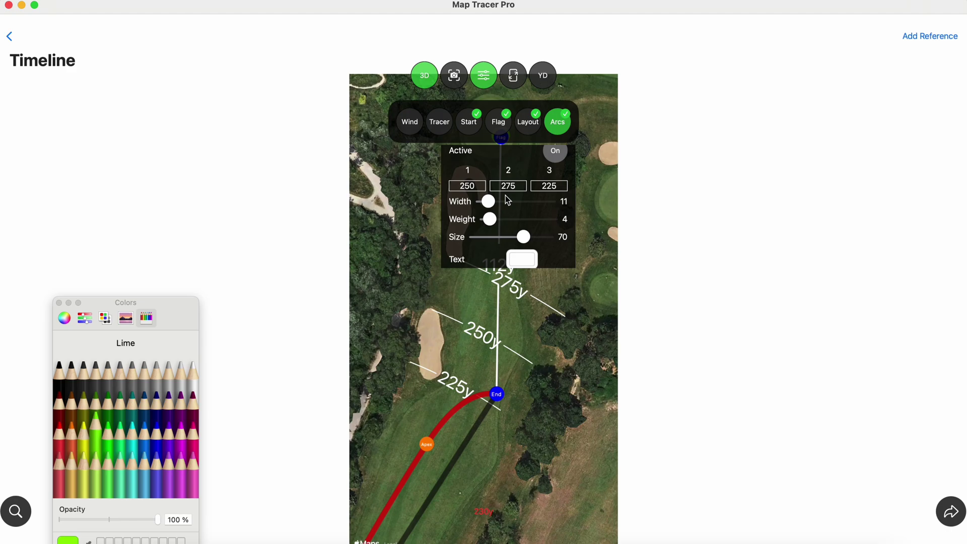
scroll(506, 198, "down", 2)
scroll(506, 199, "down", 1)
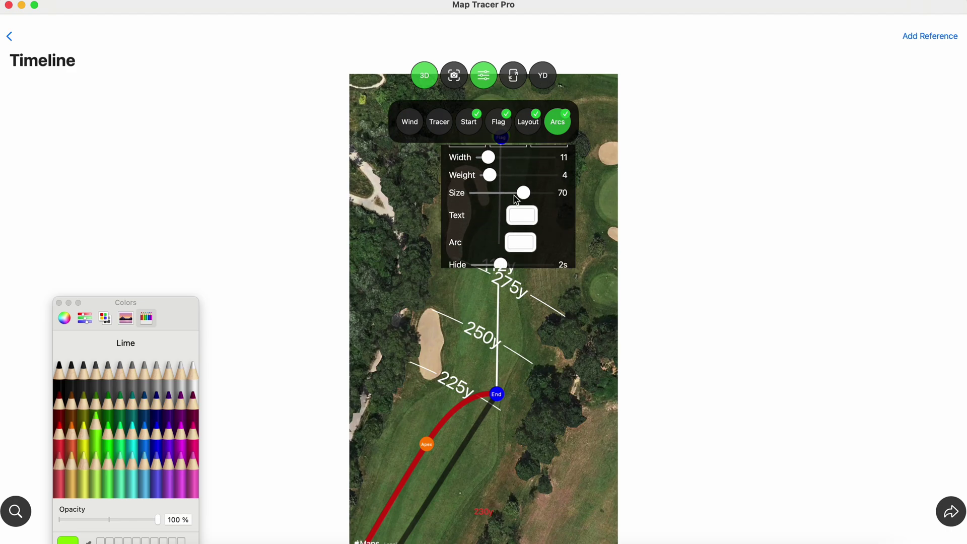
left_click_drag(523, 194, 518, 196)
scroll(515, 225, "down", 5)
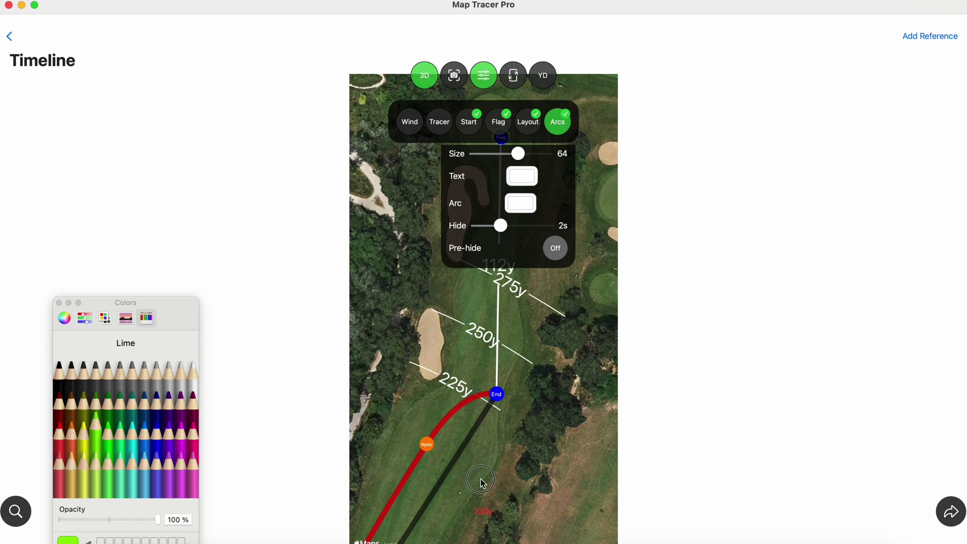
left_click_drag(478, 478, 515, 426)
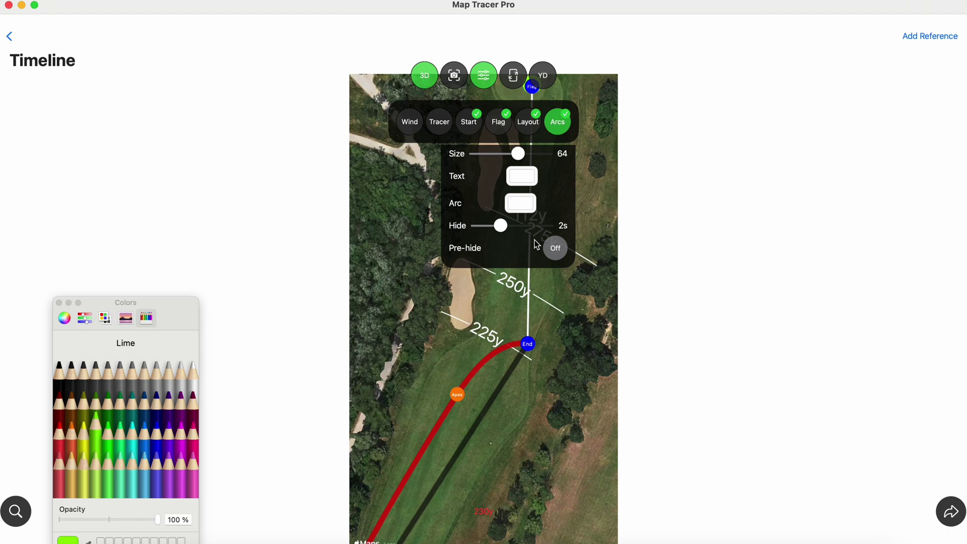
- Open the timeline preview with the golf video and map, and close the floating colour picker
left_click_drag(570, 371, 558, 475)
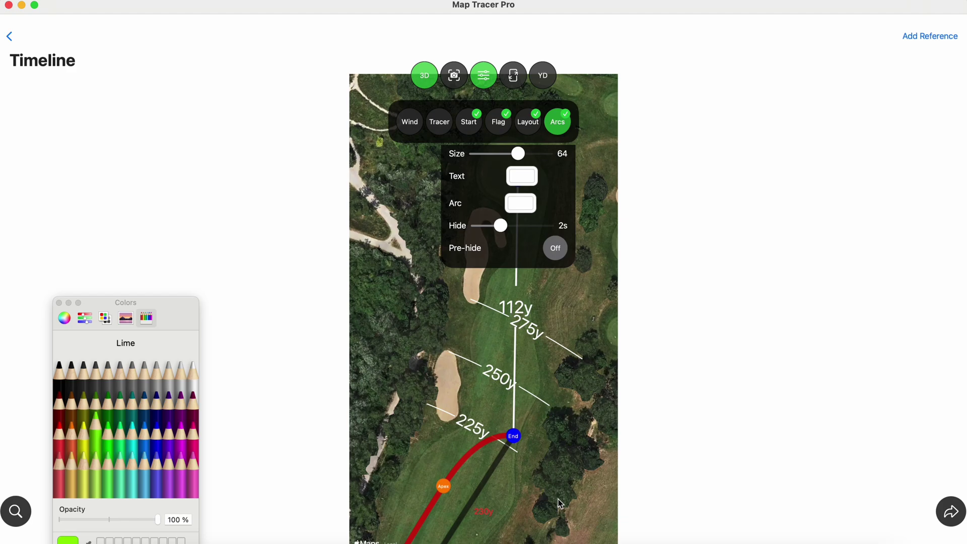
left_click(528, 121)
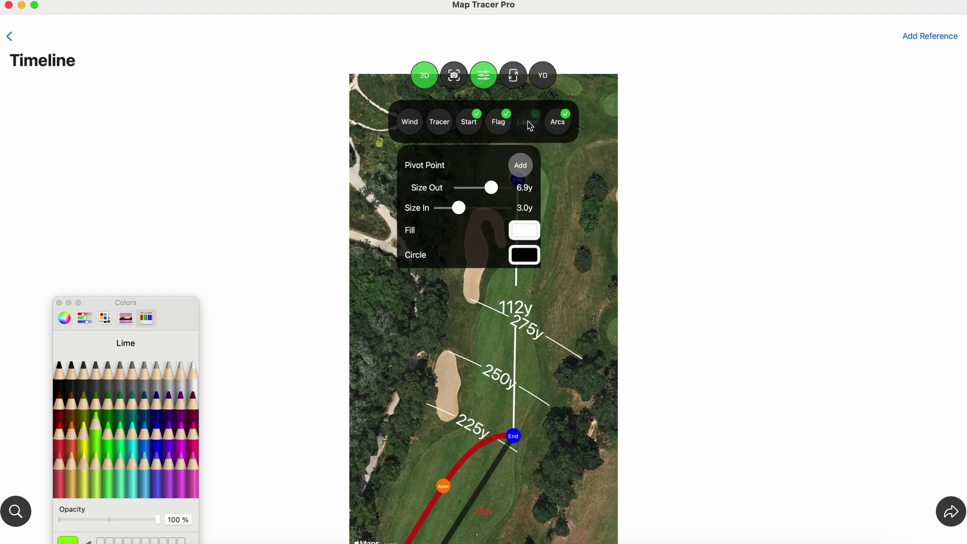
left_click(553, 262)
left_click(950, 511)
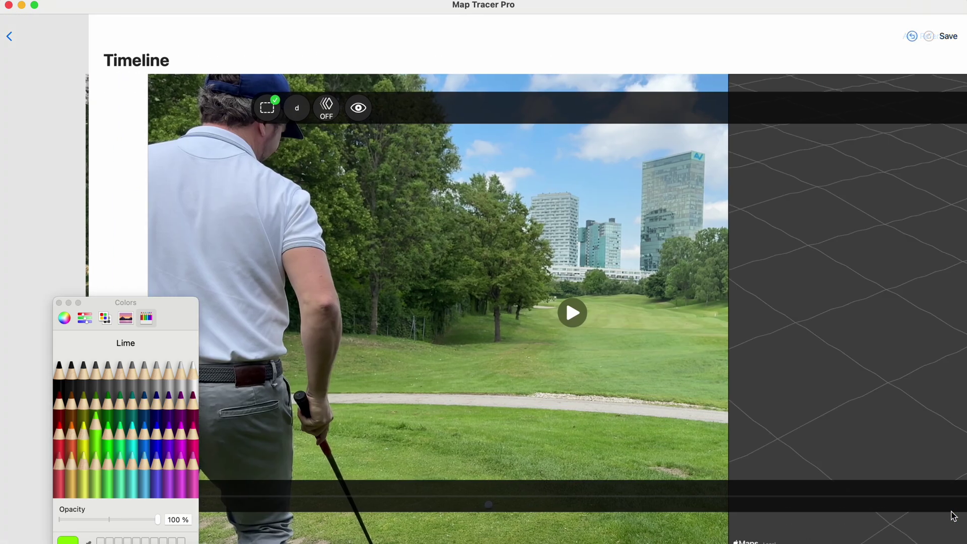
left_click(59, 303)
- Play the timeline preview from near the beginning to check the arcs' timing, and return to the map editor
mouse_move(67, 497)
left_mouse_down()
mouse_move(130, 498)
mouse_move(83, 501)
left_mouse_up()
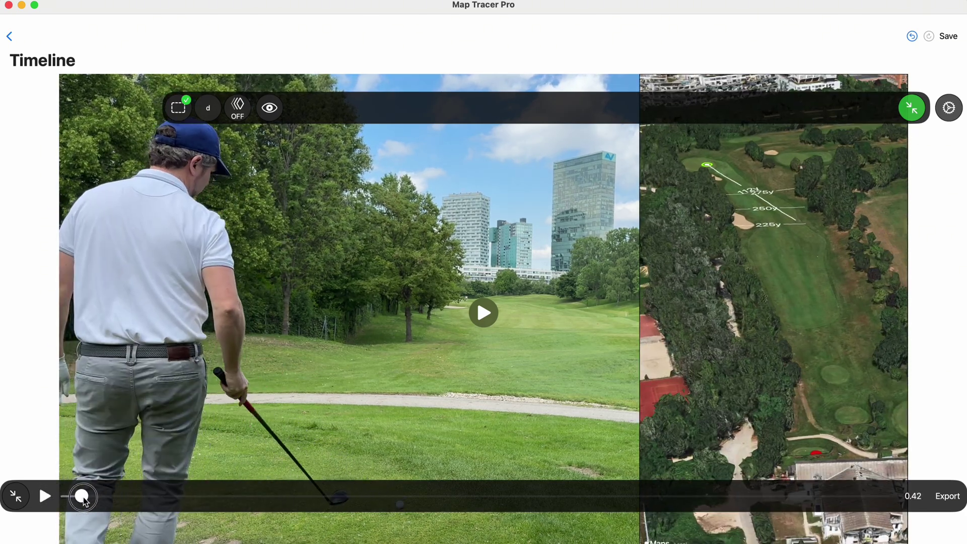
left_click(45, 497)
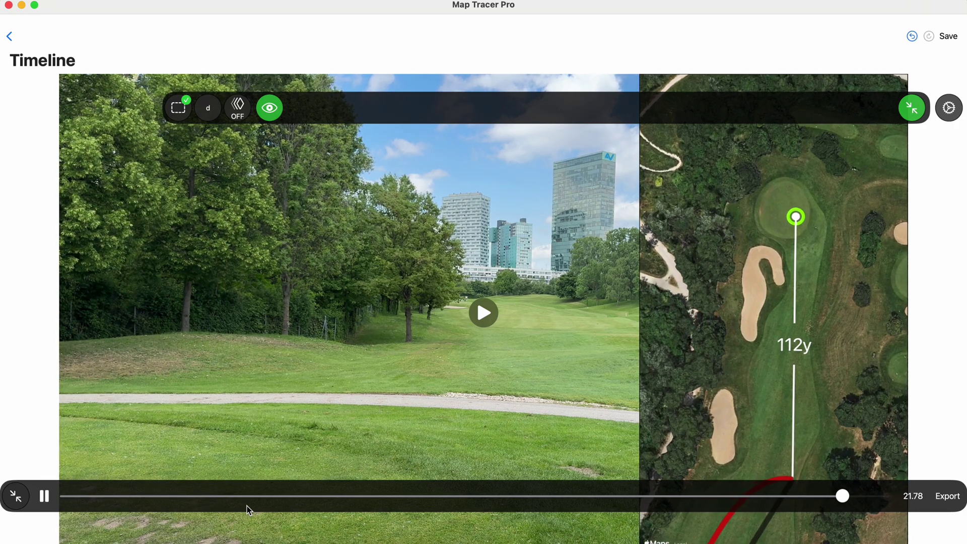
left_click(44, 496)
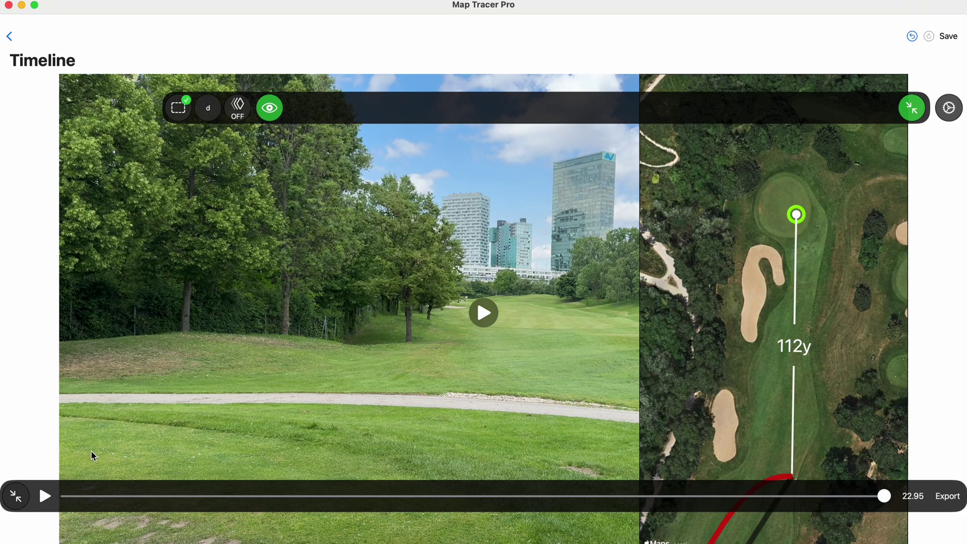
left_click(9, 36)
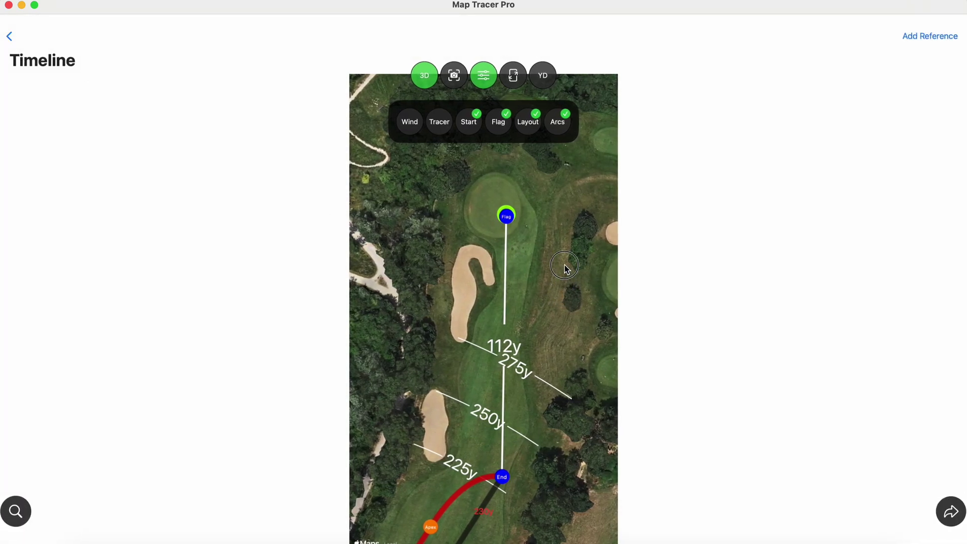
- Activate the wind arrows and move their Wind marker down beside the shot's start point, near the clubhouse buildings
scroll(564, 262, "down", 2)
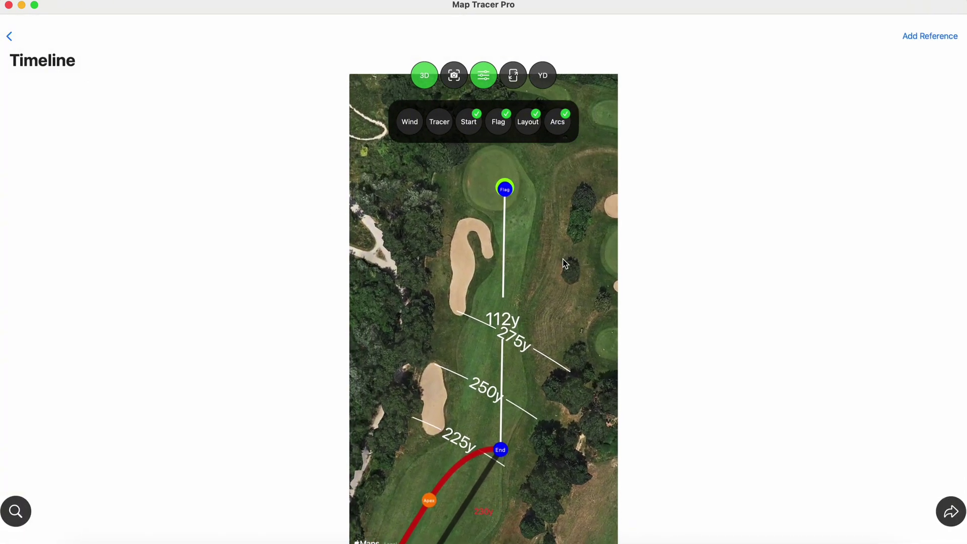
left_click_drag(563, 259, 566, 225)
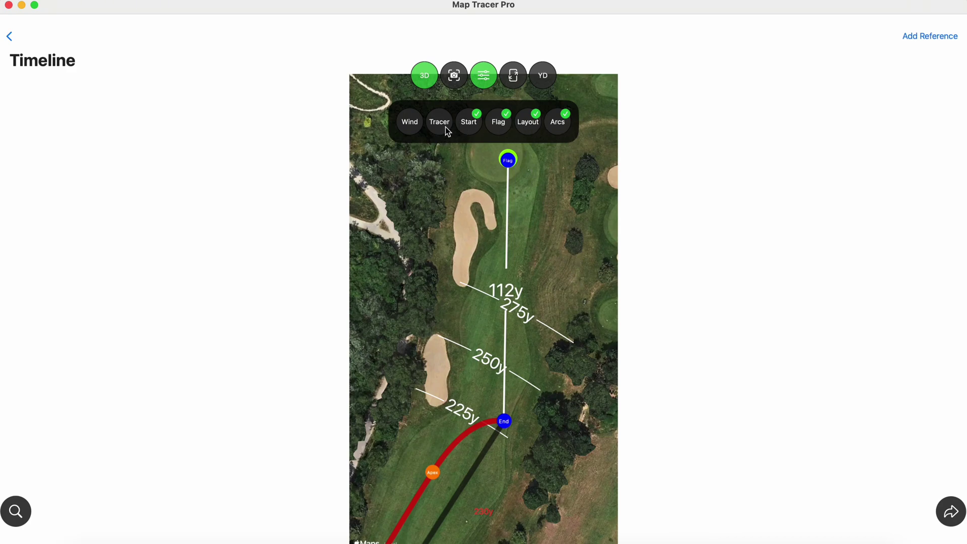
left_click(410, 123)
left_click(534, 165)
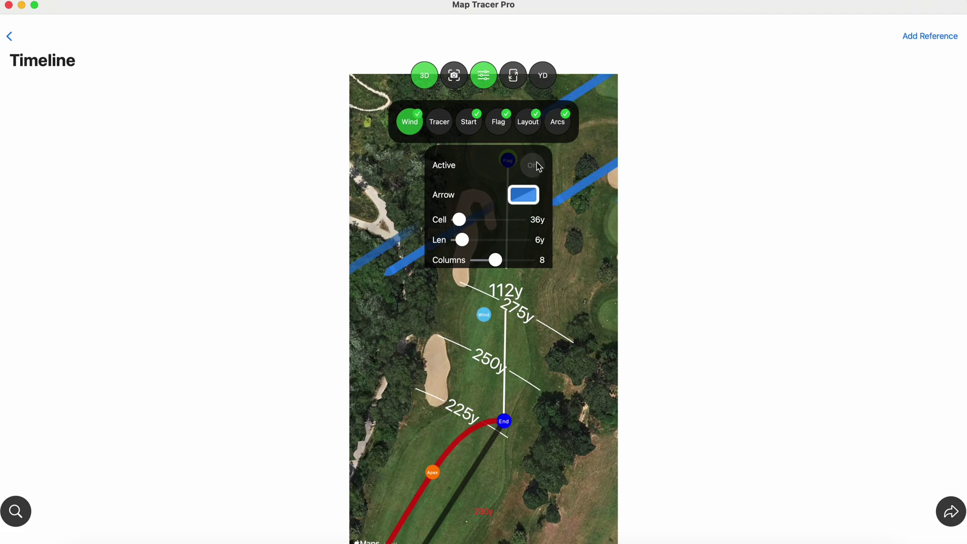
left_click(447, 124)
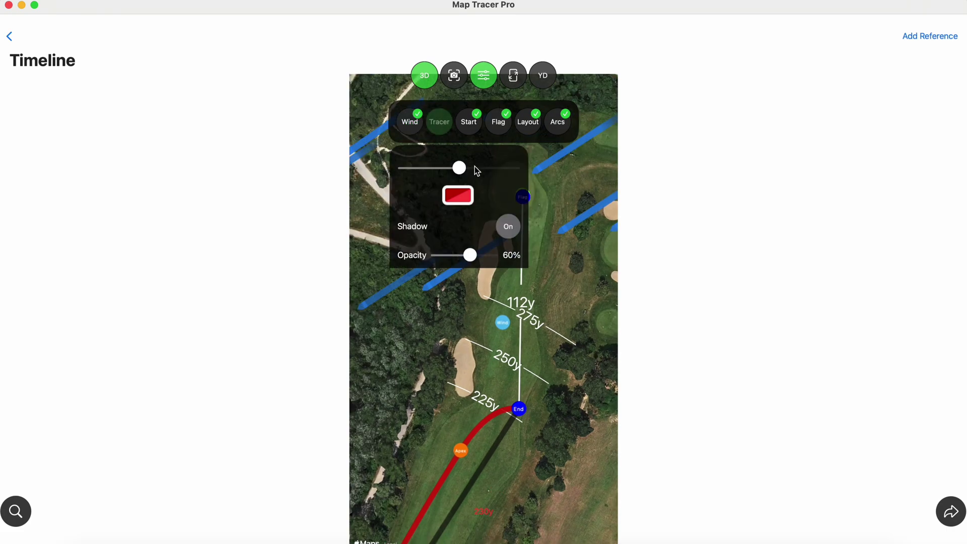
left_click(439, 123)
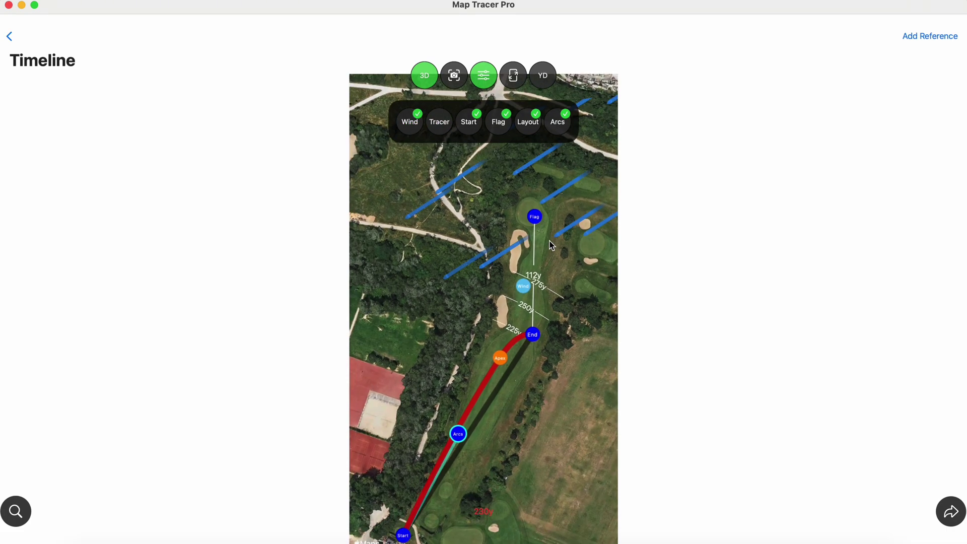
mouse_move(479, 272)
left_mouse_down()
mouse_move(487, 483)
mouse_move(446, 503)
left_mouse_up()
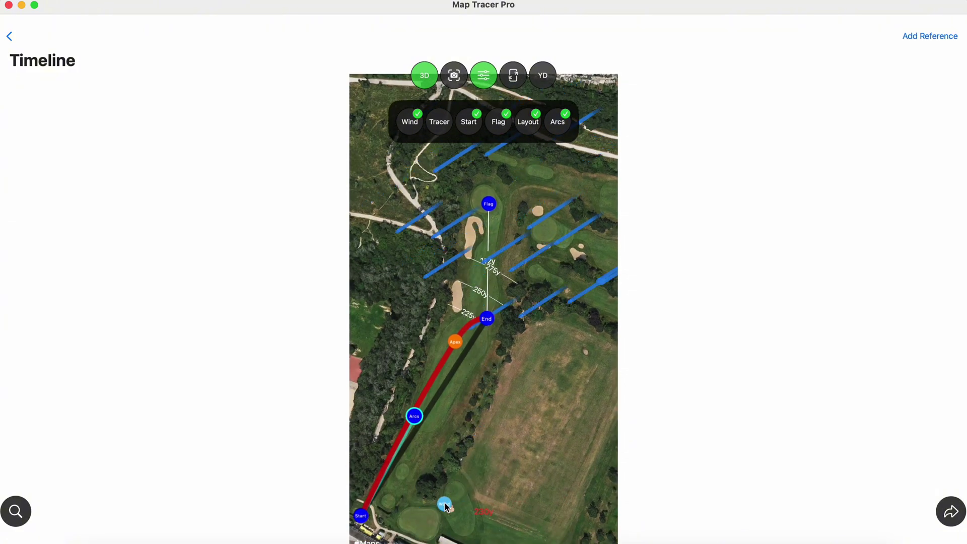
left_click_drag(463, 442, 470, 465)
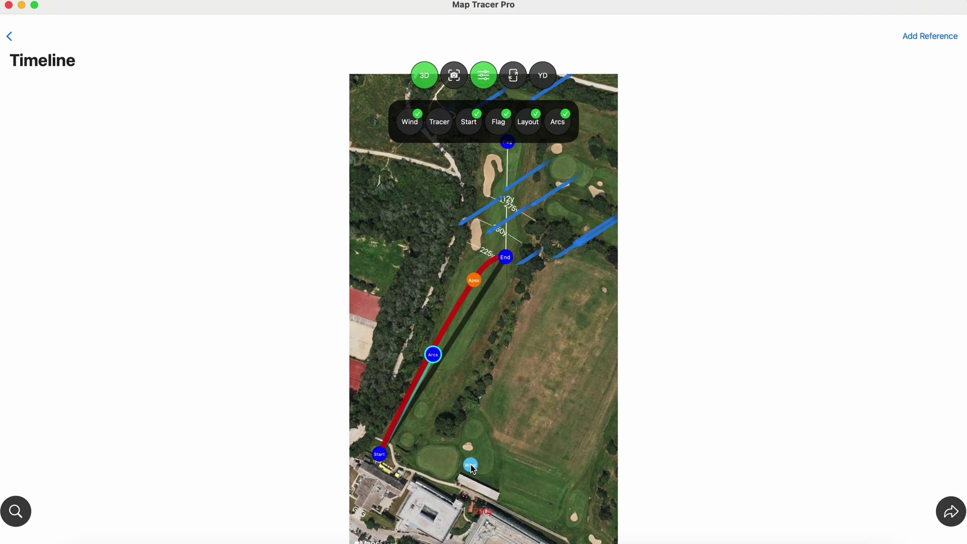
- Try a wind arrow height of 17 yards, lower it back to ground level and close the wind settings
left_click(417, 126)
scroll(492, 222, "down", 3)
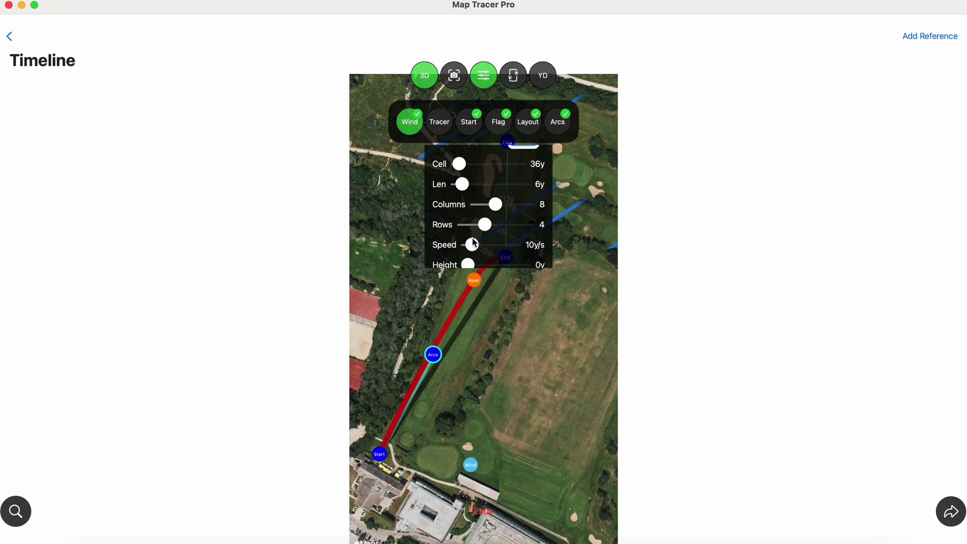
scroll(473, 243, "down", 2)
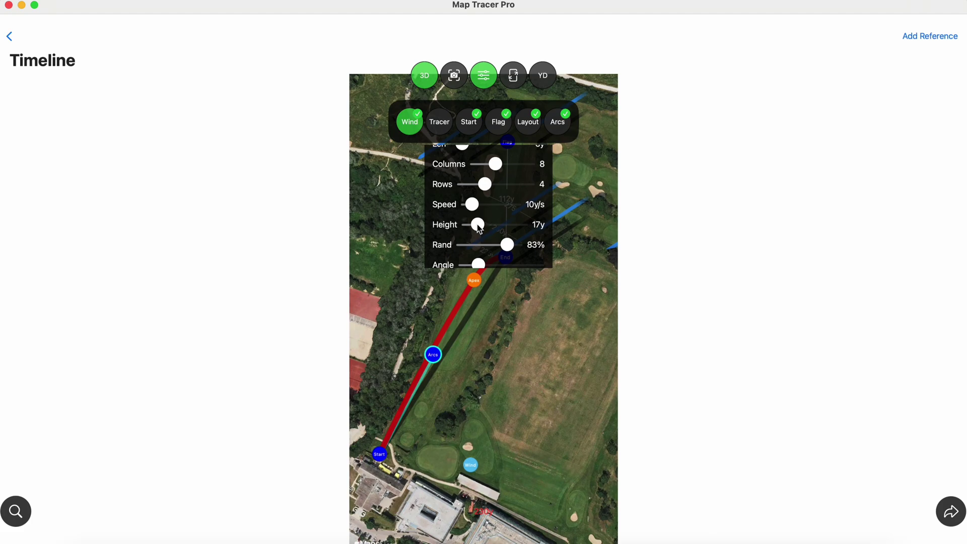
left_click_drag(476, 225, 466, 225)
left_click(408, 127)
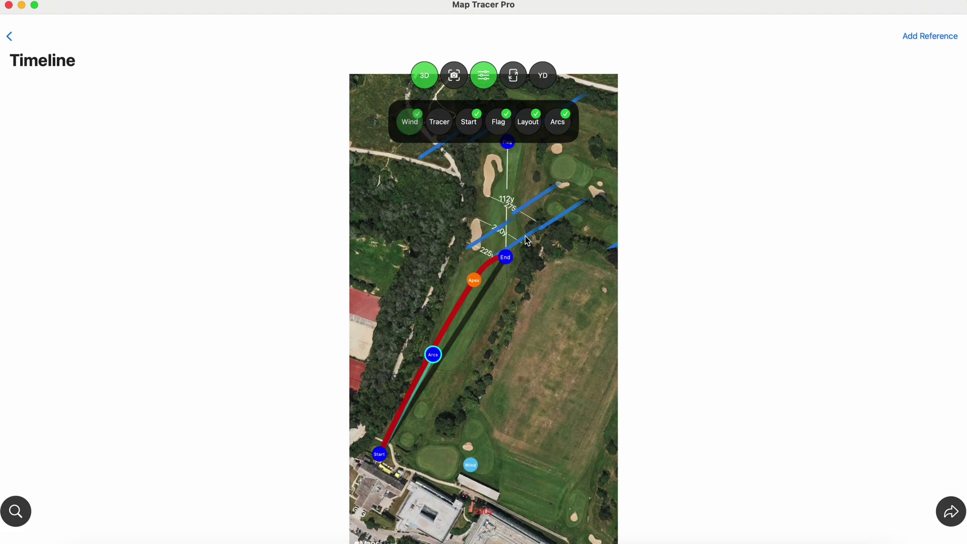
left_click_drag(571, 281, 512, 359)
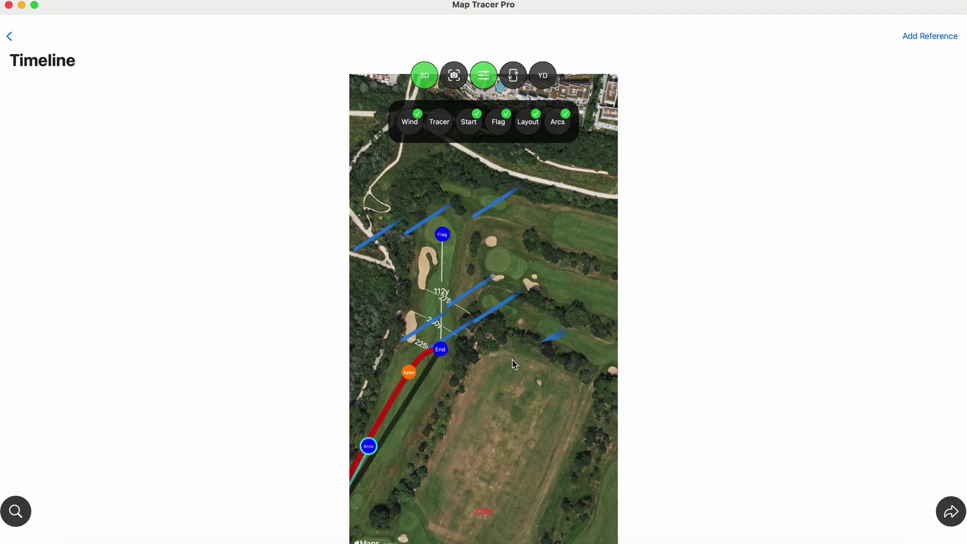
scroll(523, 309, "up", 3)
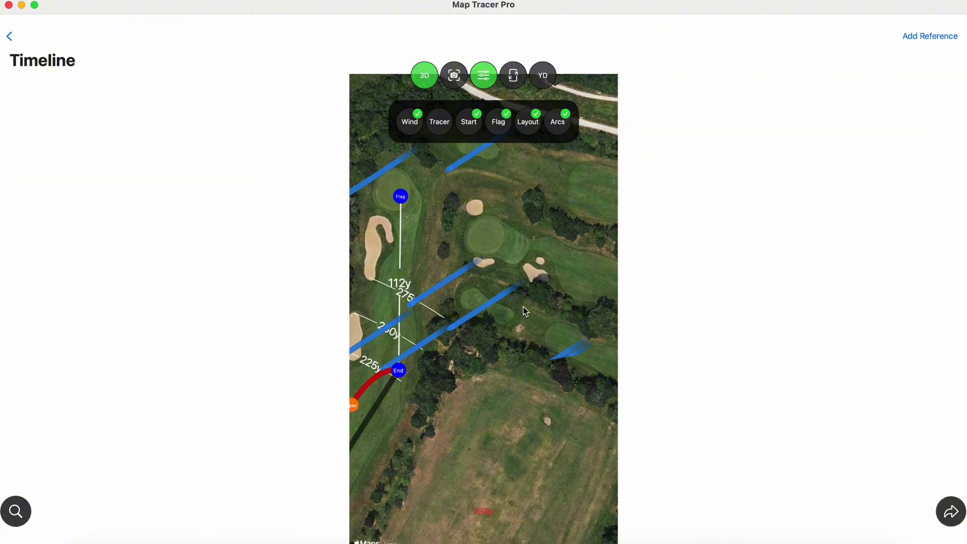
- Examine the wind settings over the hole, from arrow colour, cell and length to angle, delay and keep time
mouse_move(466, 365)
left_mouse_down()
mouse_move(514, 311)
mouse_move(548, 297)
mouse_move(555, 353)
left_mouse_up()
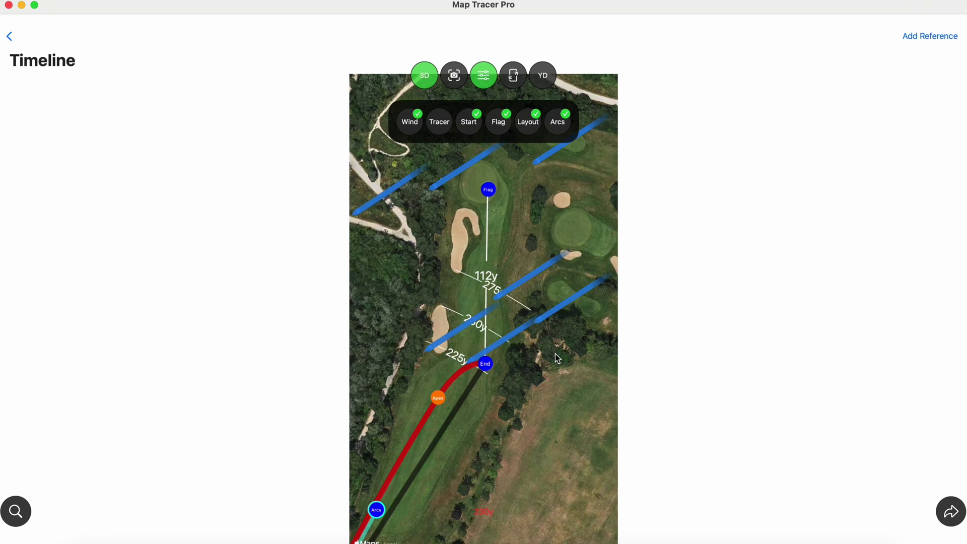
left_click_drag(531, 453, 537, 382)
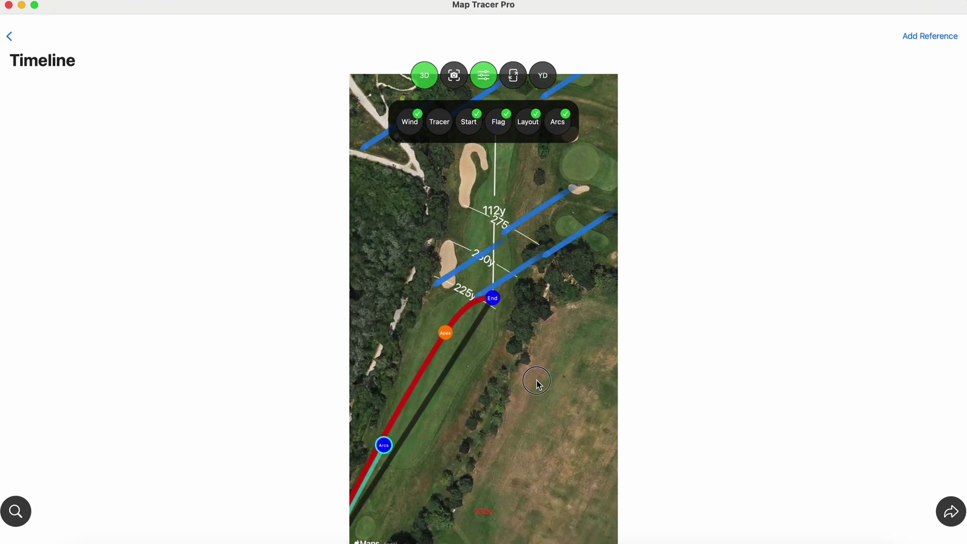
left_click_drag(537, 415, 547, 463)
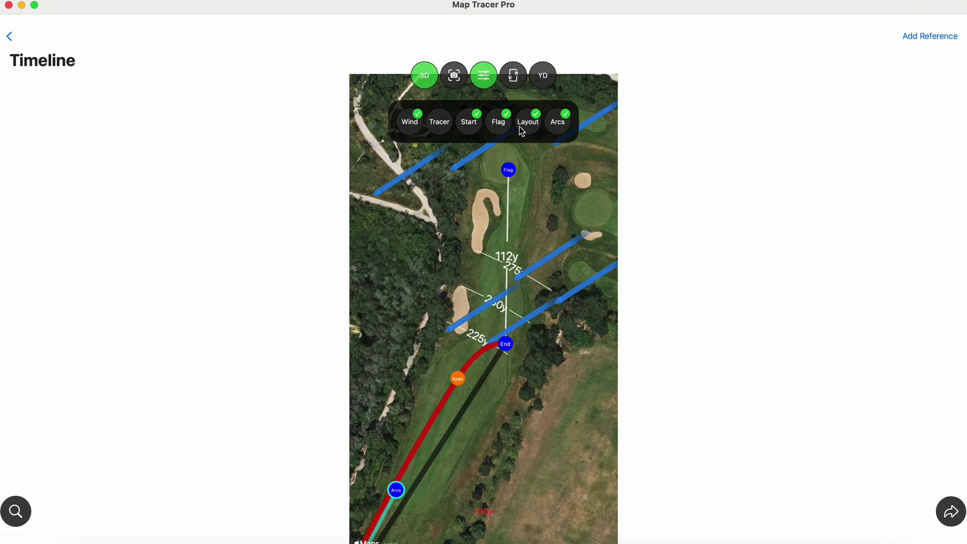
left_click(411, 126)
scroll(485, 237, "down", 3)
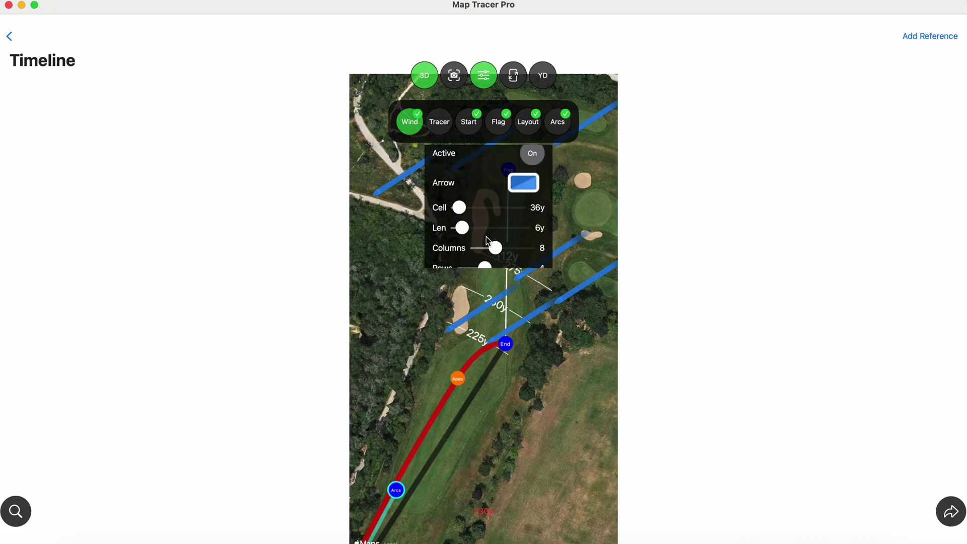
scroll(485, 236, "down", 5)
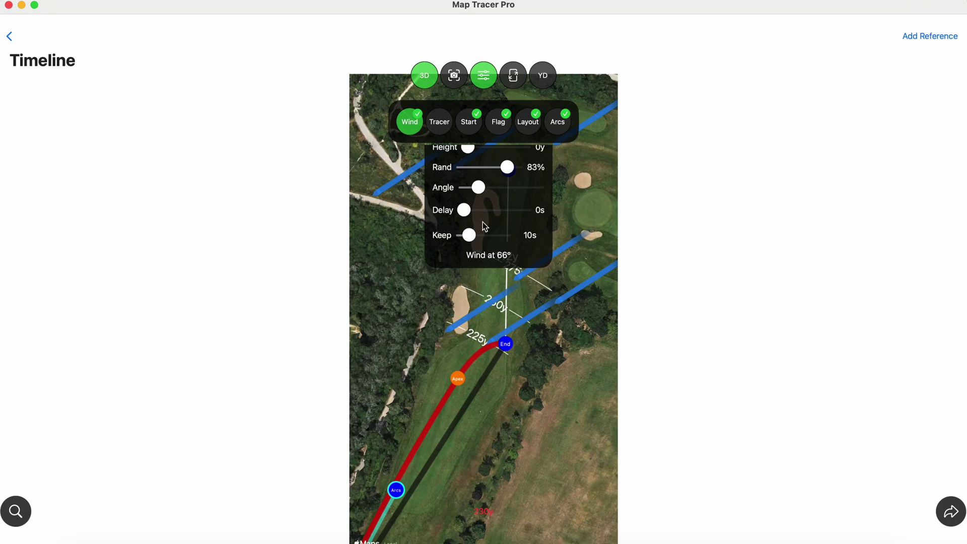
scroll(483, 225, "up", 2)
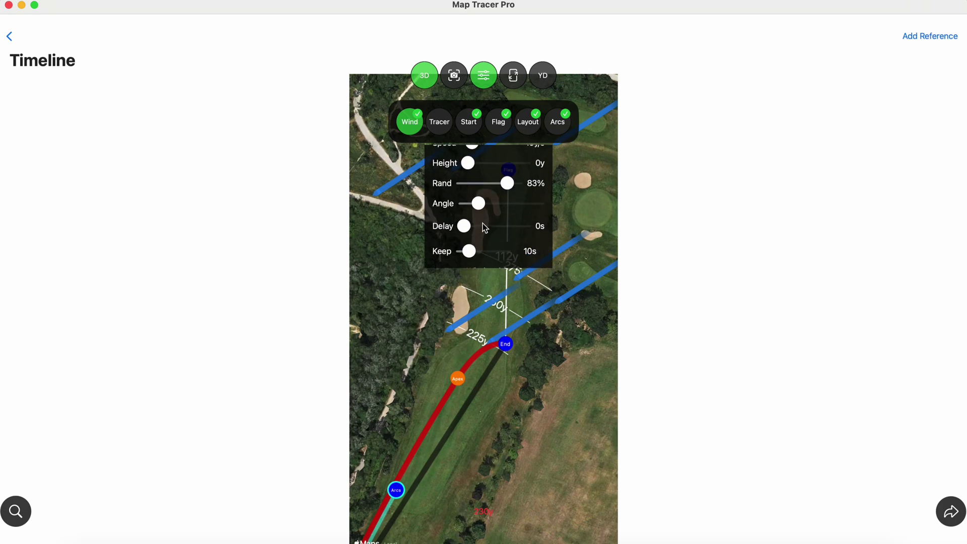
scroll(483, 226, "up", 3)
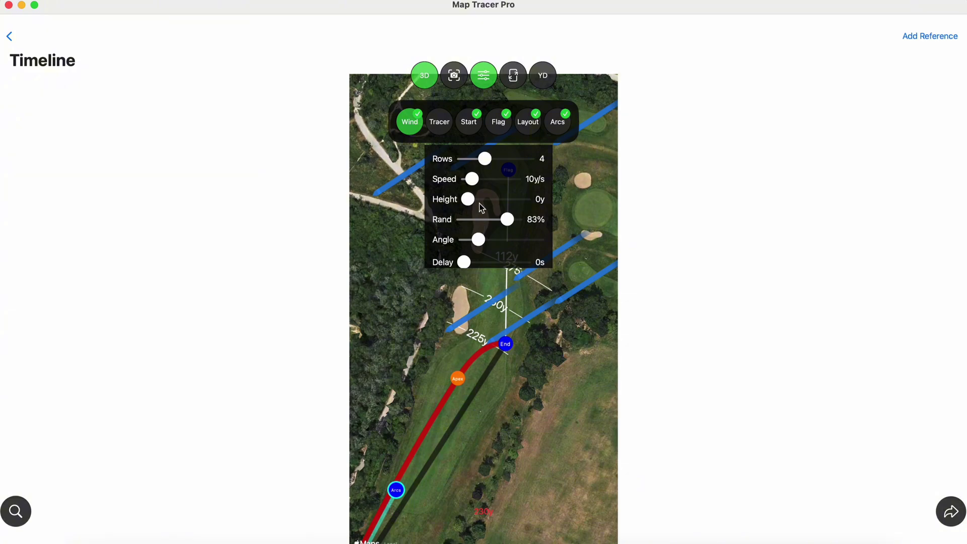
scroll(482, 214, "up", 3)
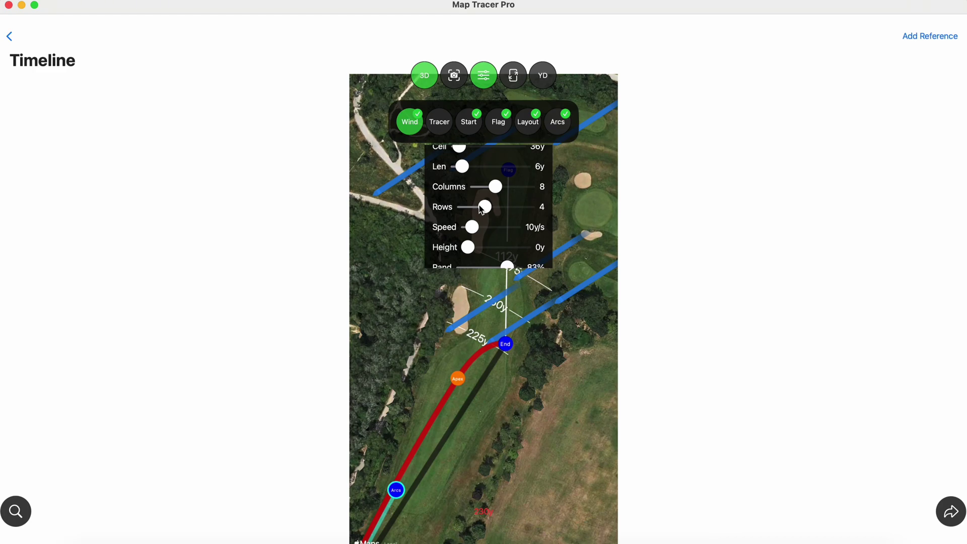
scroll(513, 224, "down", 2)
scroll(513, 225, "up", 5)
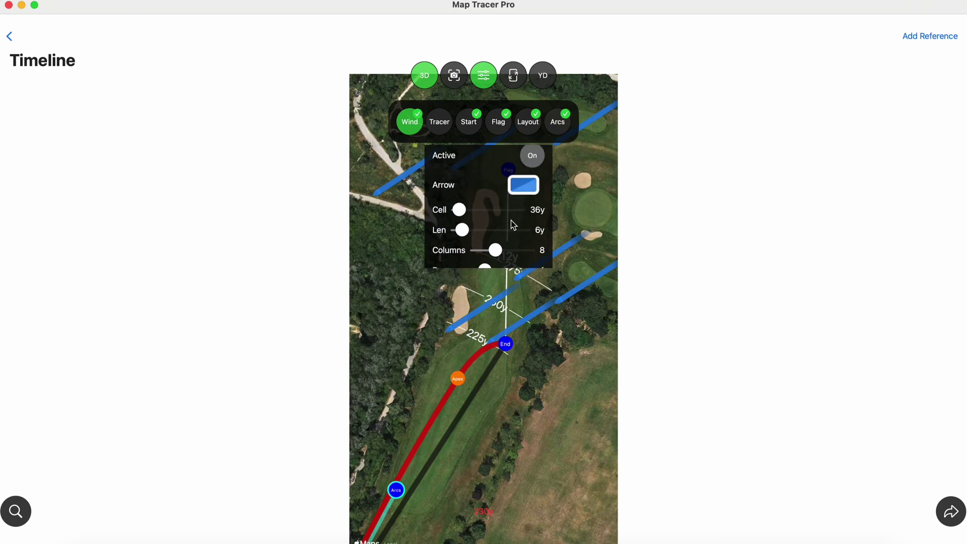
scroll(514, 225, "down", 2)
scroll(514, 225, "up", 3)
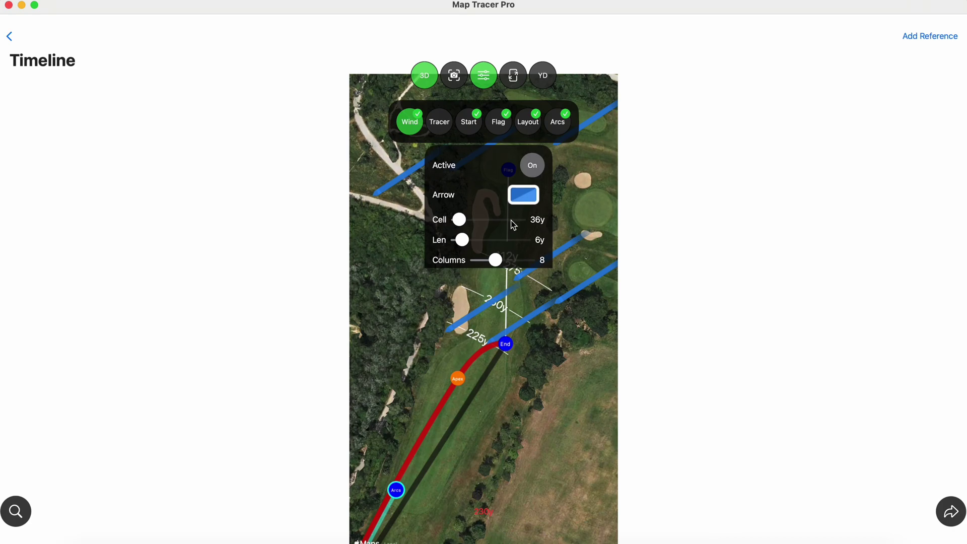
scroll(514, 224, "down", 3)
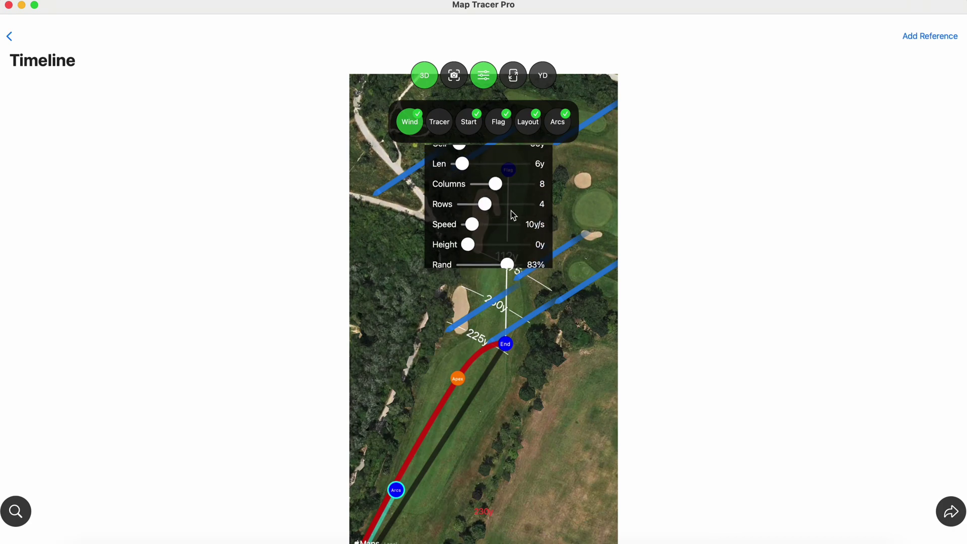
scroll(513, 215, "up", 4)
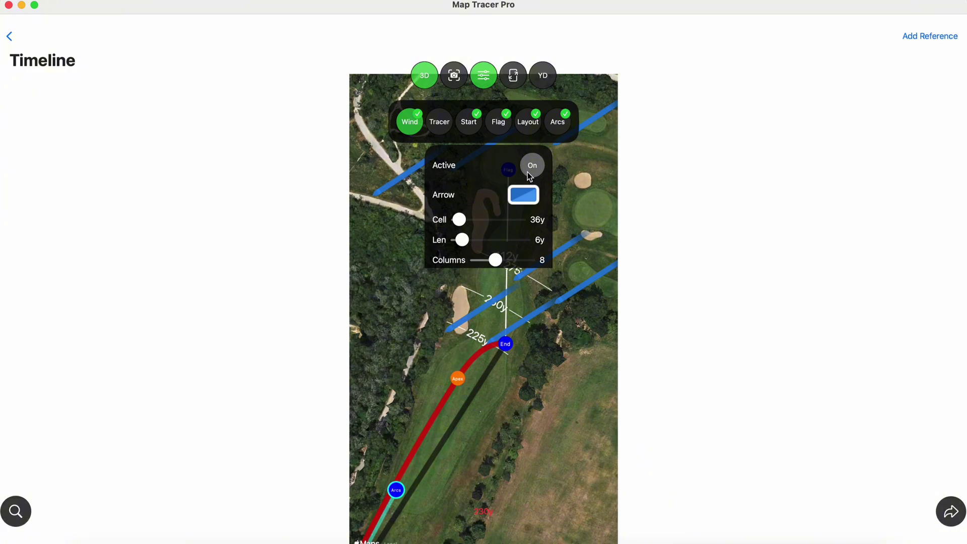
scroll(494, 219, "down", 2)
scroll(495, 219, "up", 2)
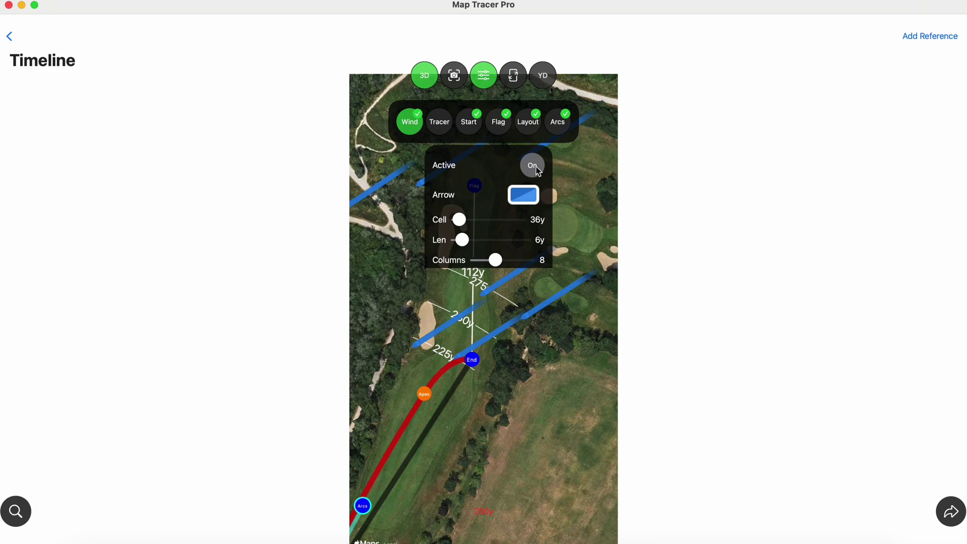
- Set the wind animation's keep time to 5s with a delay of 0s
scroll(513, 222, "down", 3)
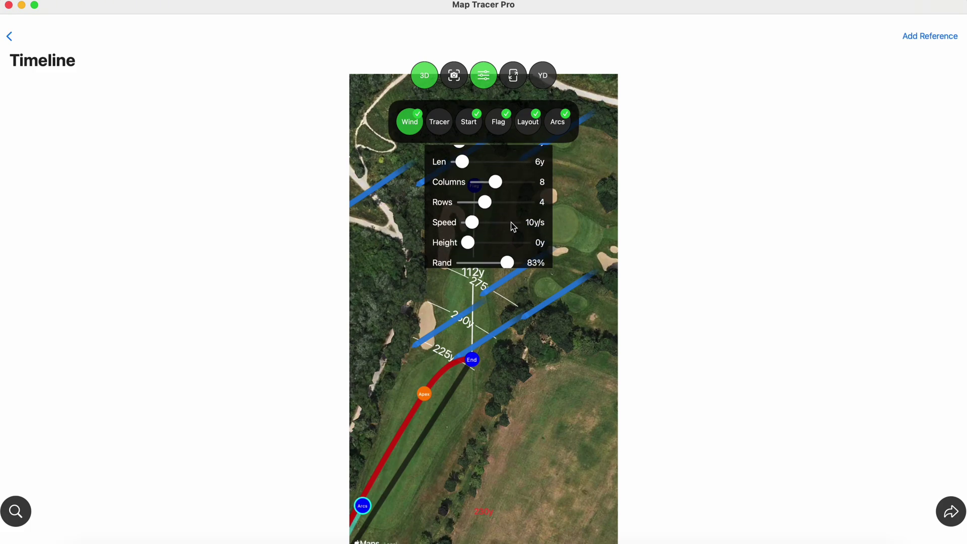
scroll(510, 222, "down", 2)
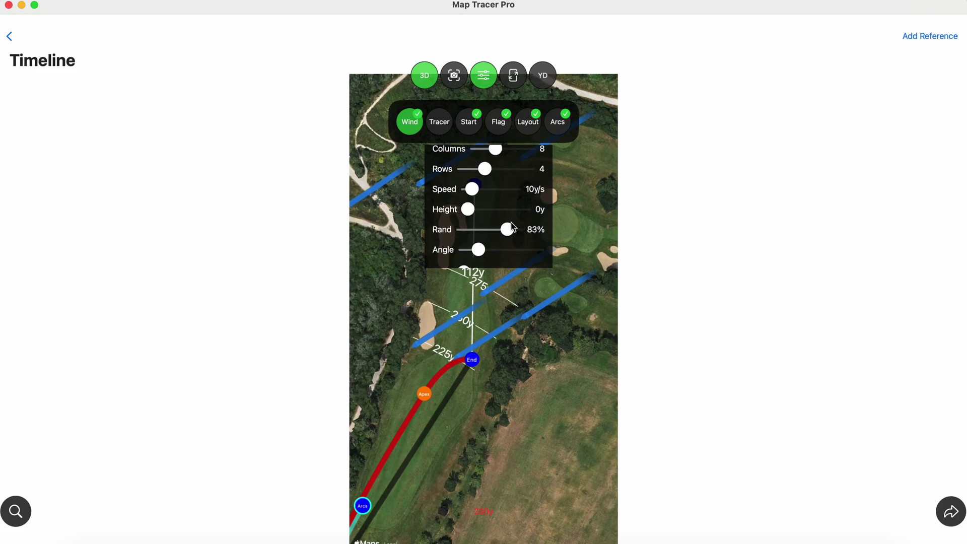
scroll(491, 229, "down", 2)
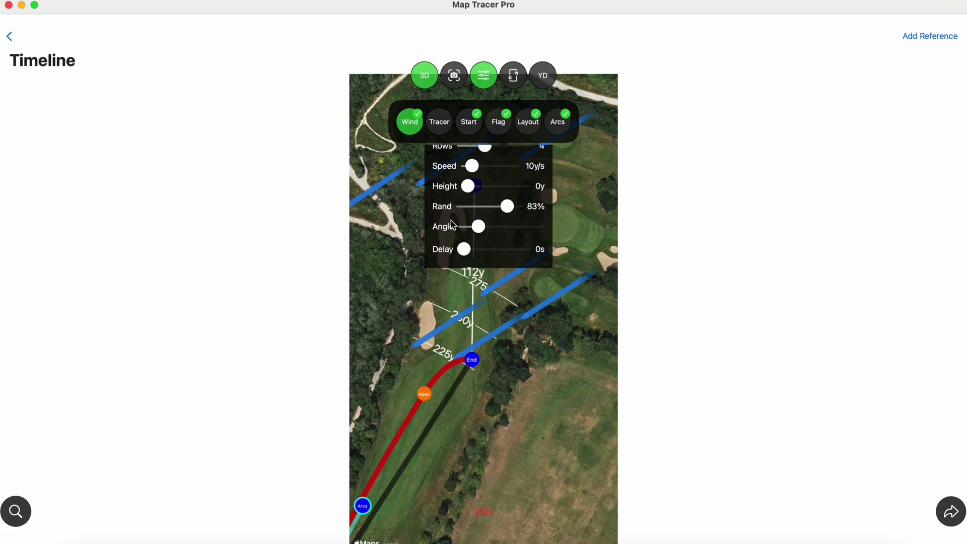
scroll(464, 215, "down", 2)
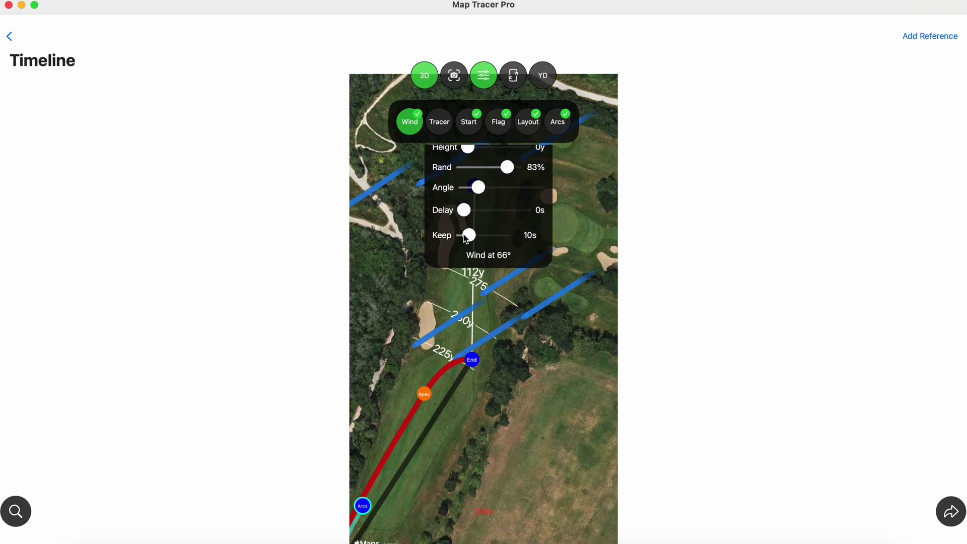
left_click_drag(469, 235, 464, 214)
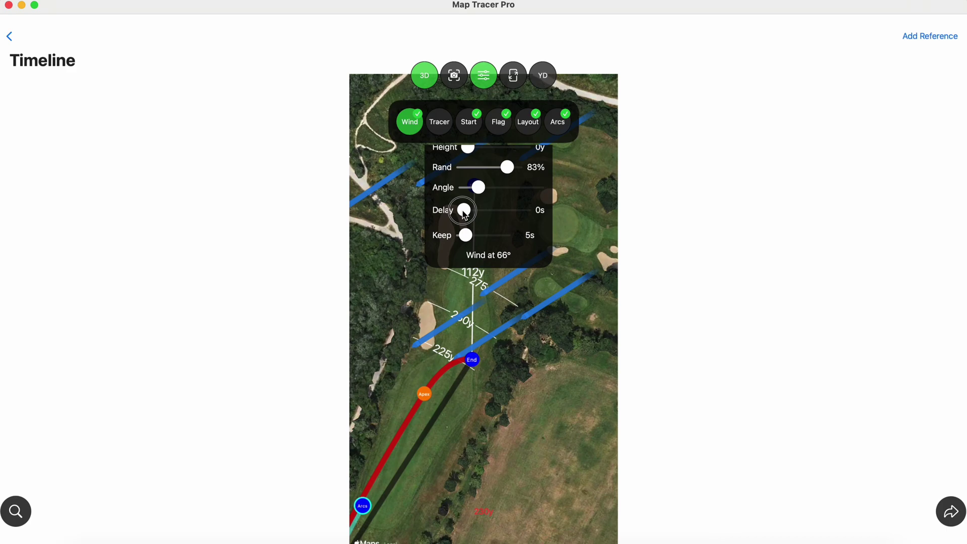
left_click_drag(465, 216, 466, 218)
scroll(506, 186, "up", 2)
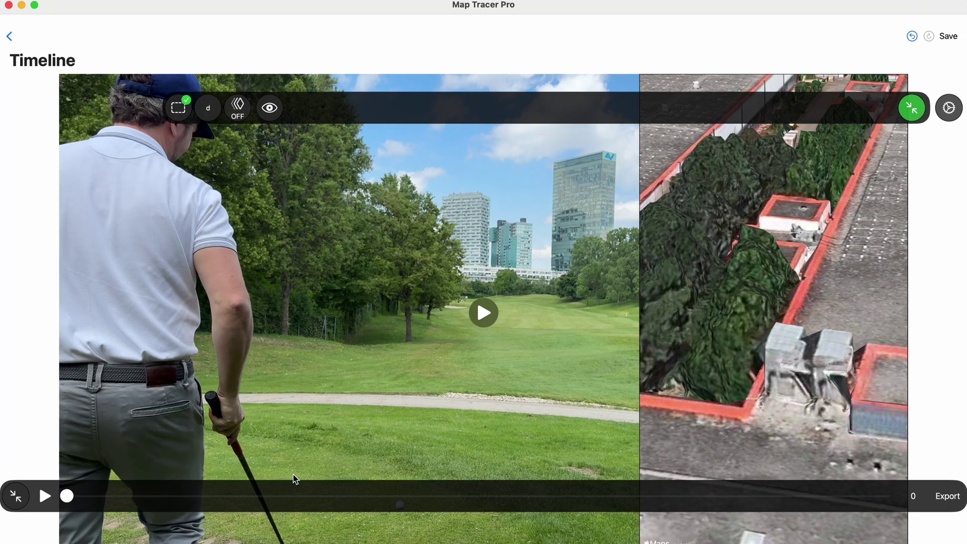
- Play the timeline to preview the wind animation, pause it and scrub back to about 1.17 seconds
left_click(45, 496)
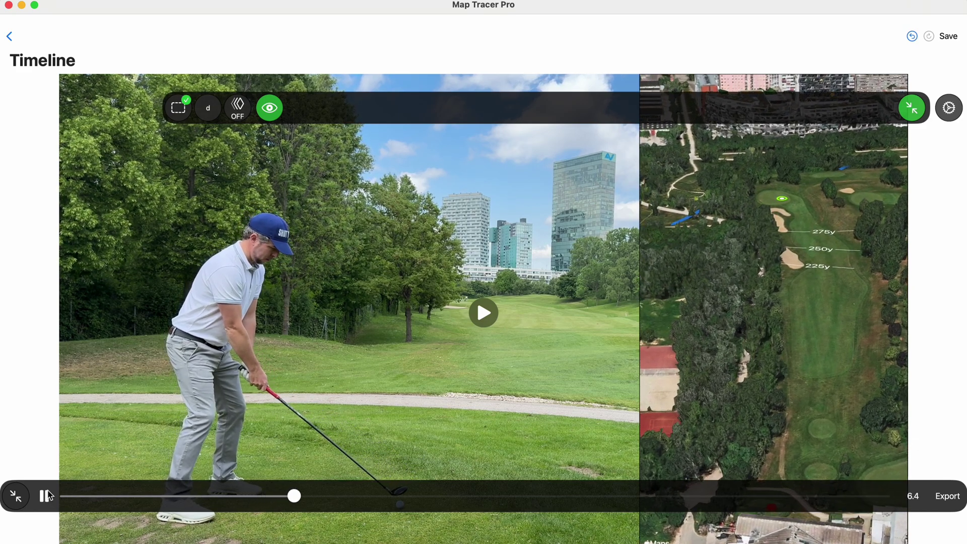
left_click(45, 496)
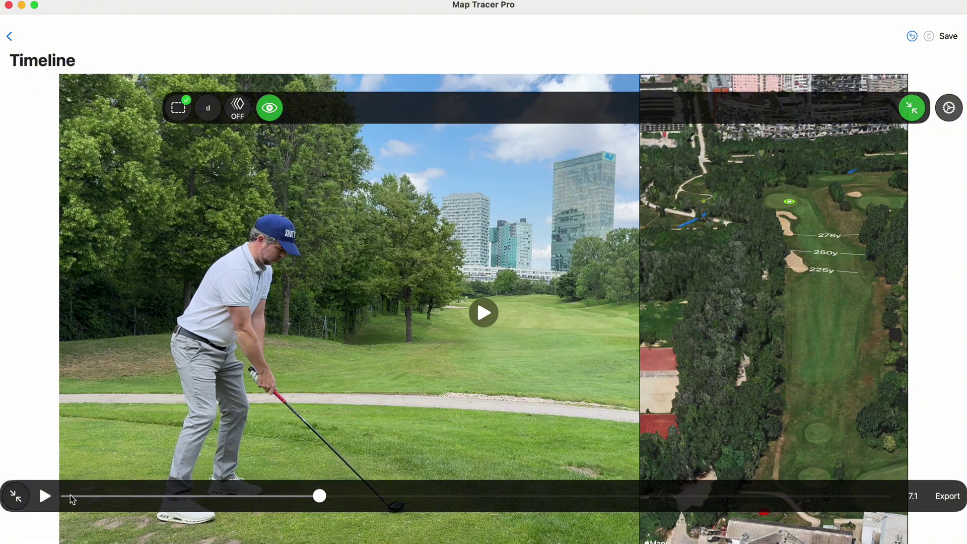
left_click_drag(71, 496, 111, 506)
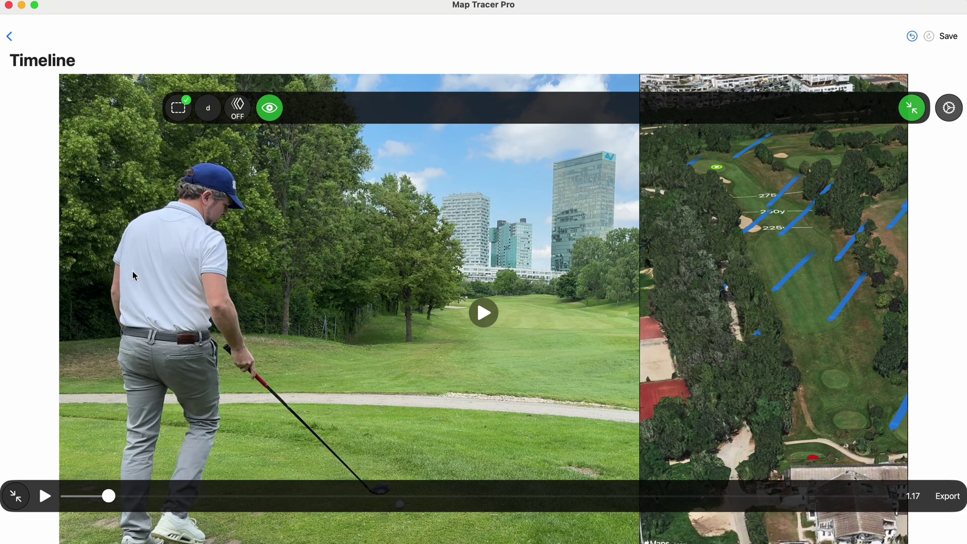
- Return to the map editor and turn the wind animation off
left_click(10, 37)
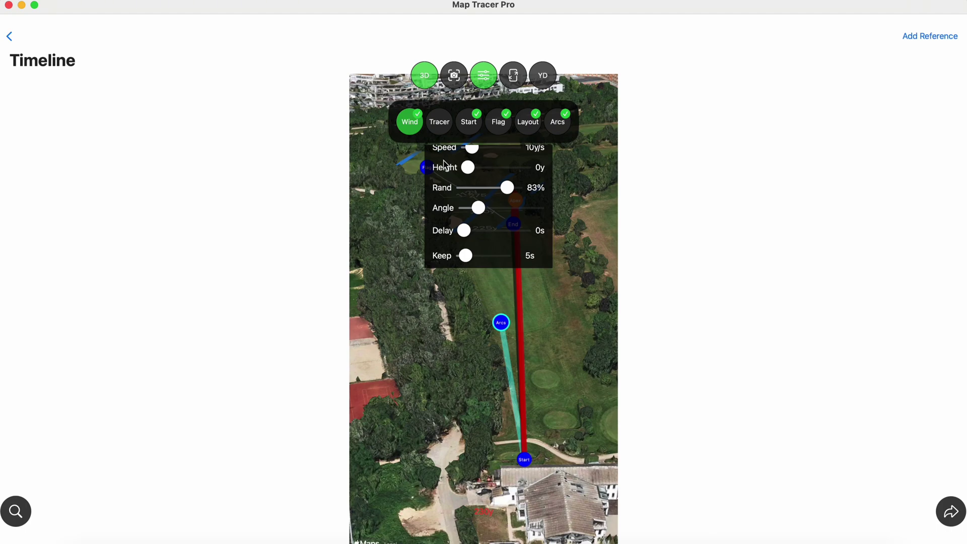
scroll(506, 191, "up", 6)
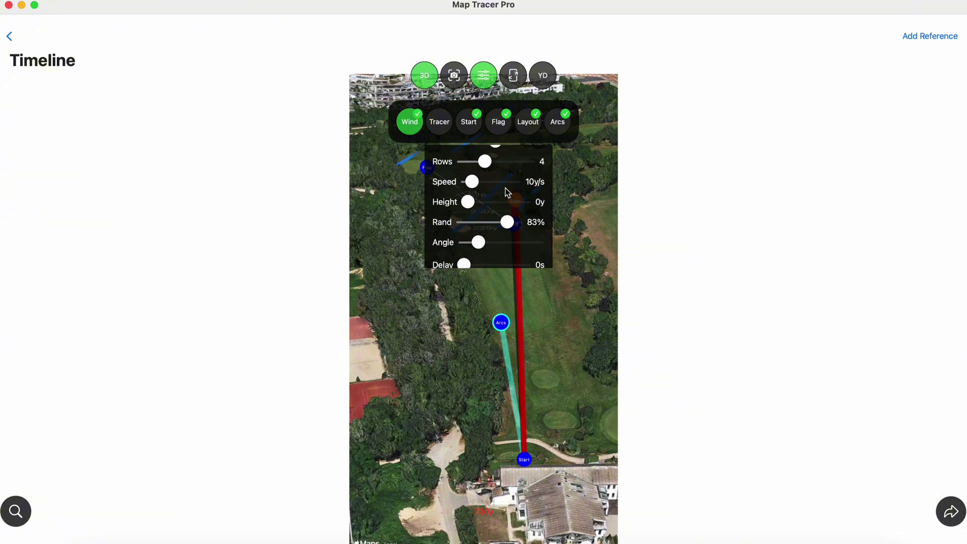
left_click(529, 171)
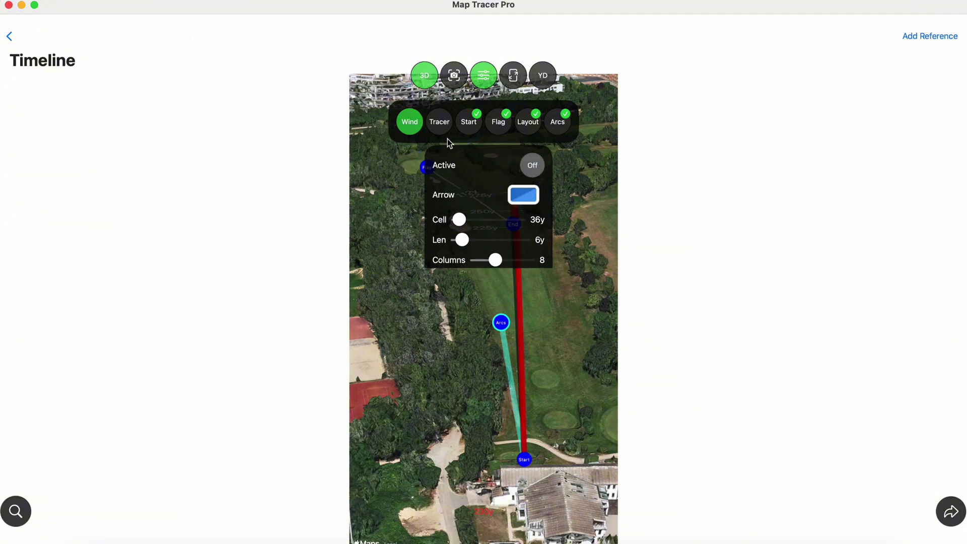
left_click(414, 126)
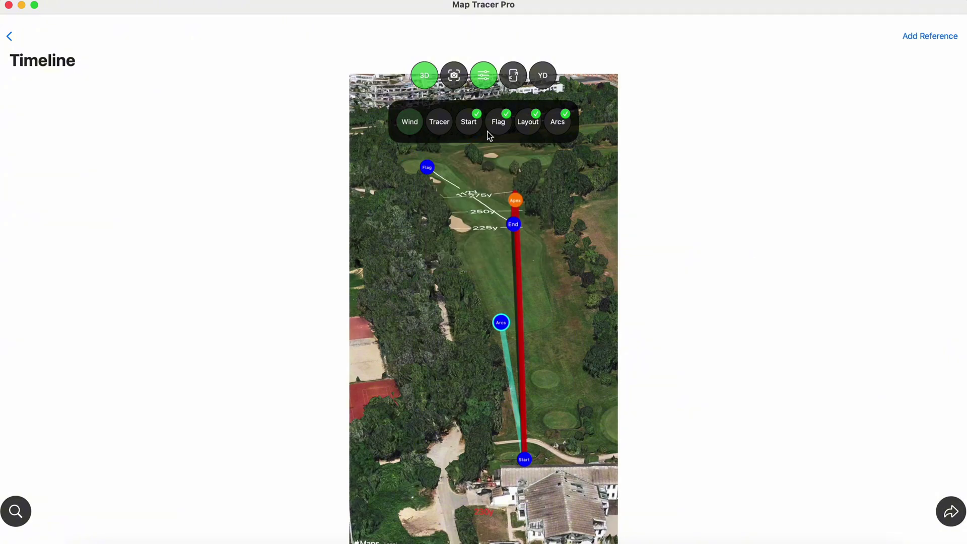
- Add a pivot point to the hole layout line
left_click(529, 127)
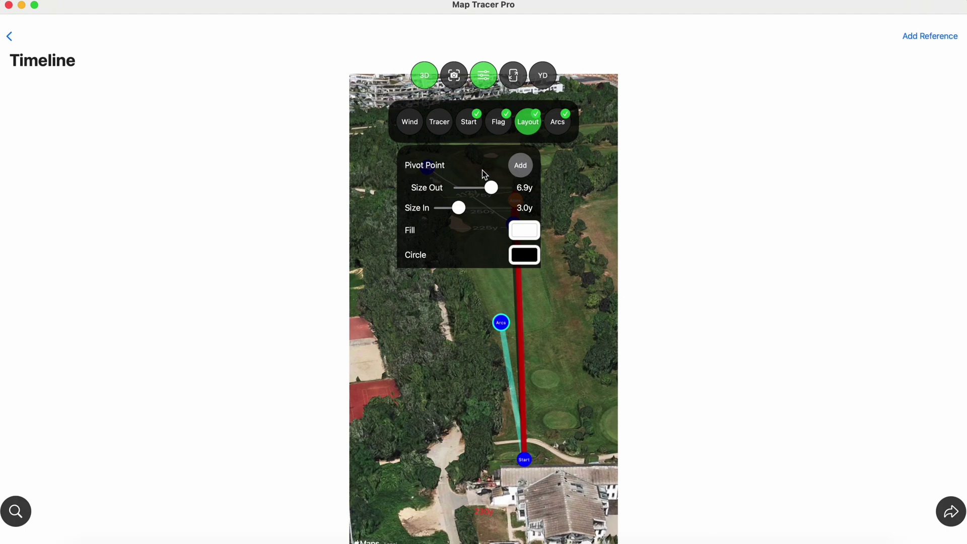
left_click(518, 167)
left_click(527, 131)
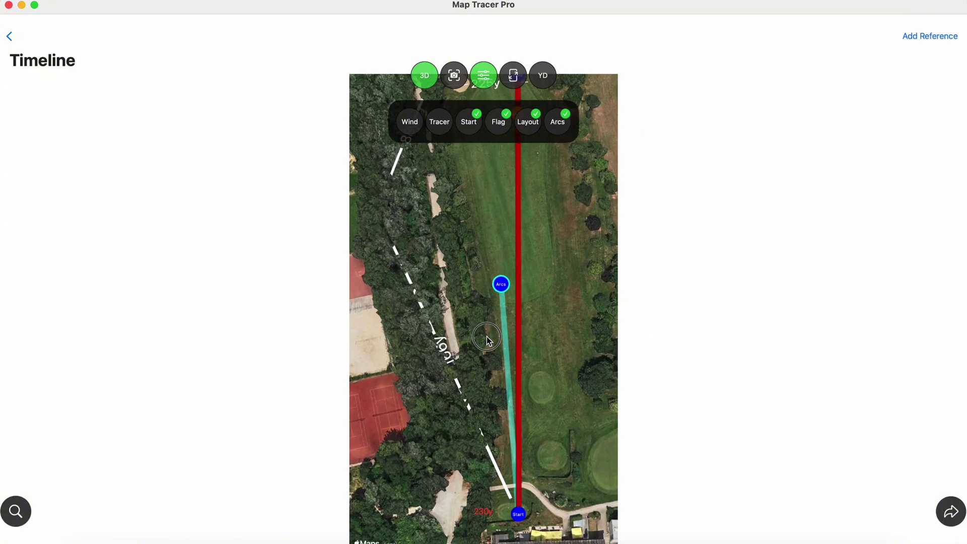
- Move the far end of the hole layout line up the fairway onto the flag
left_click_drag(383, 217, 501, 205)
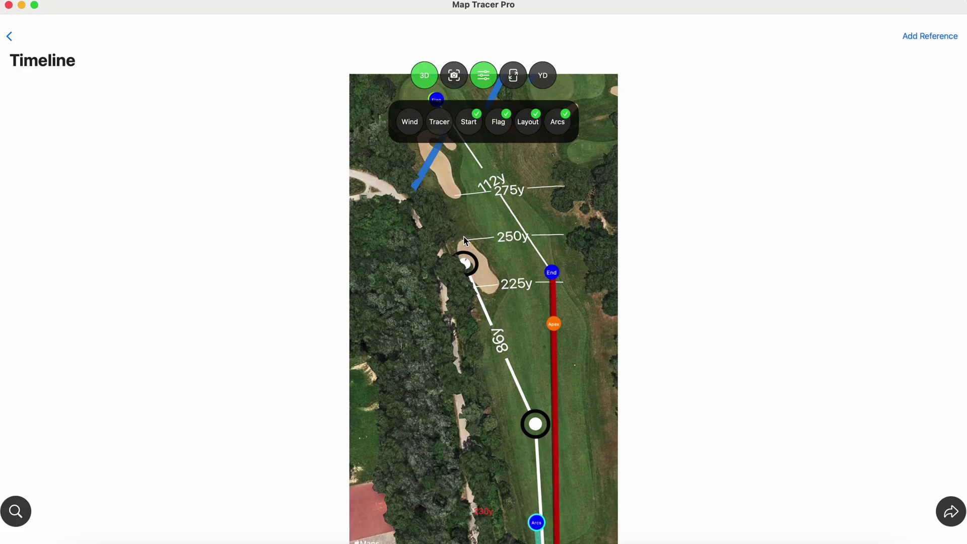
left_click_drag(464, 323, 475, 259)
left_click_drag(438, 192, 433, 153)
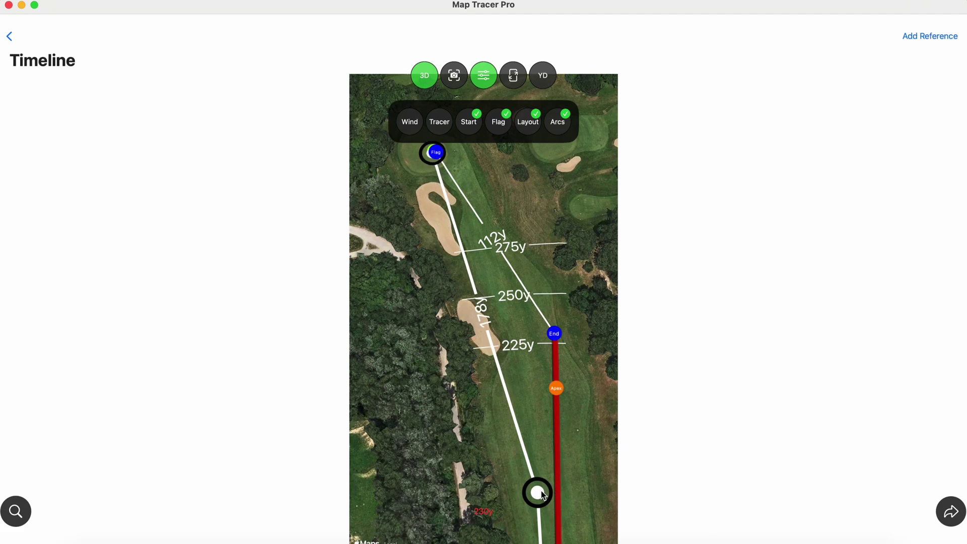
- Move the layout's pivot point onto the fairway just short of the 225y arc, about 122y from the flag
mouse_move(543, 496)
left_mouse_down()
mouse_move(530, 384)
mouse_move(544, 346)
mouse_move(539, 358)
left_mouse_up()
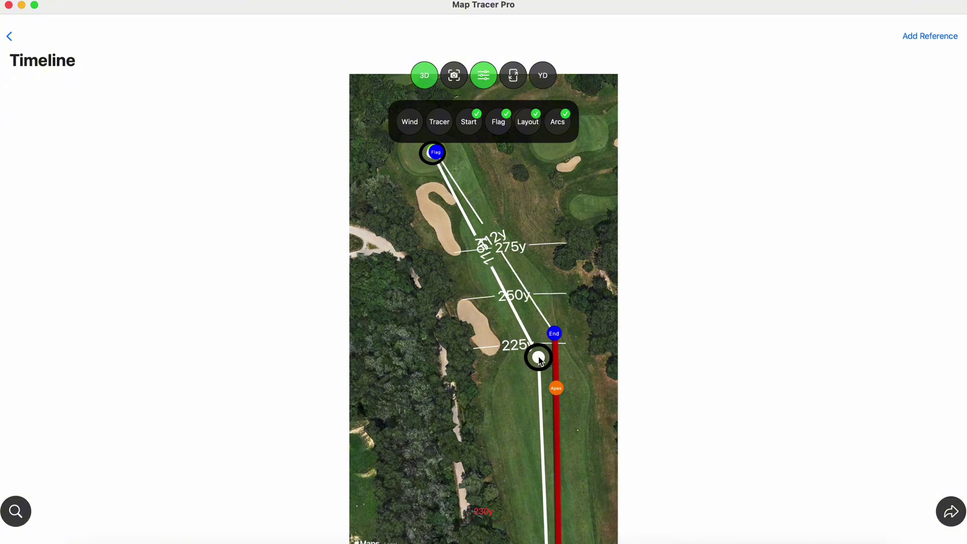
left_click_drag(527, 437, 490, 396)
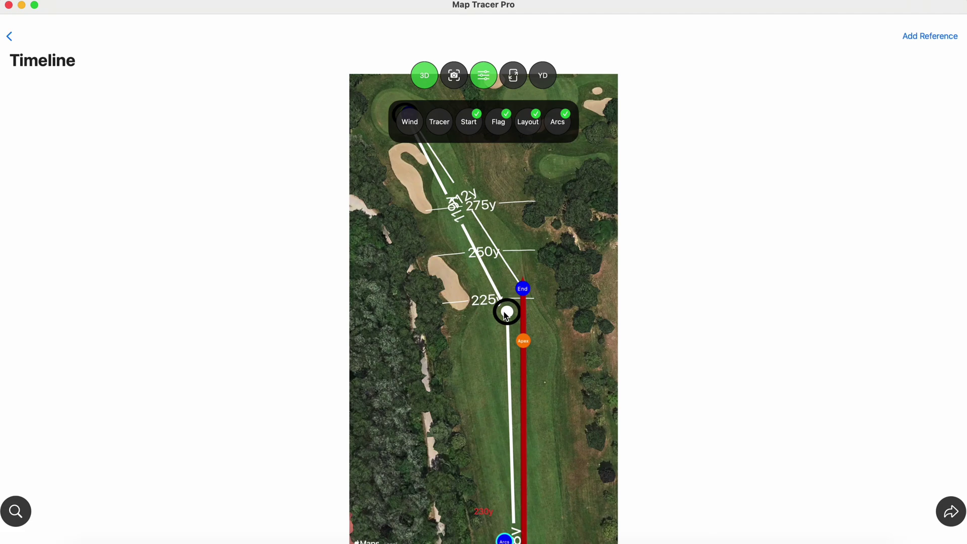
scroll(464, 337, "up", 3)
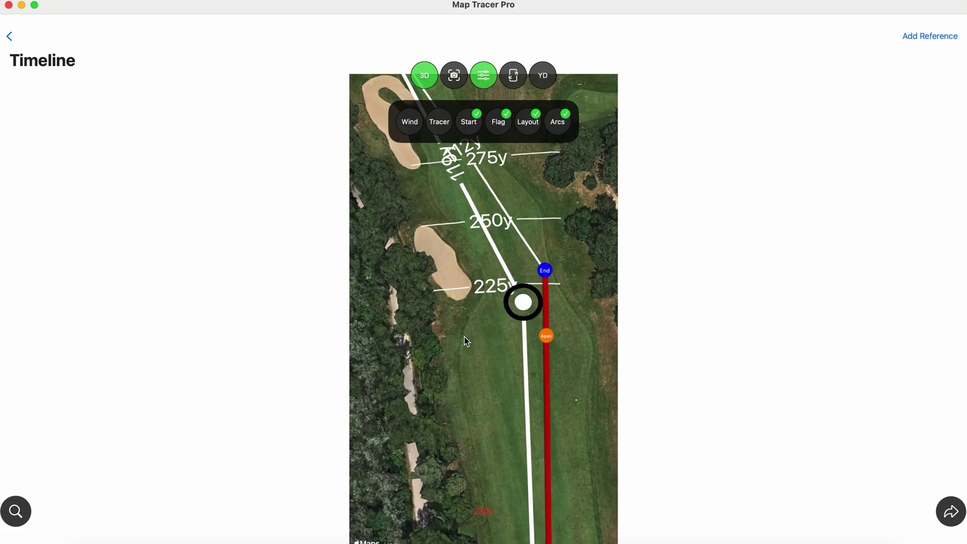
scroll(480, 344, "up", 2)
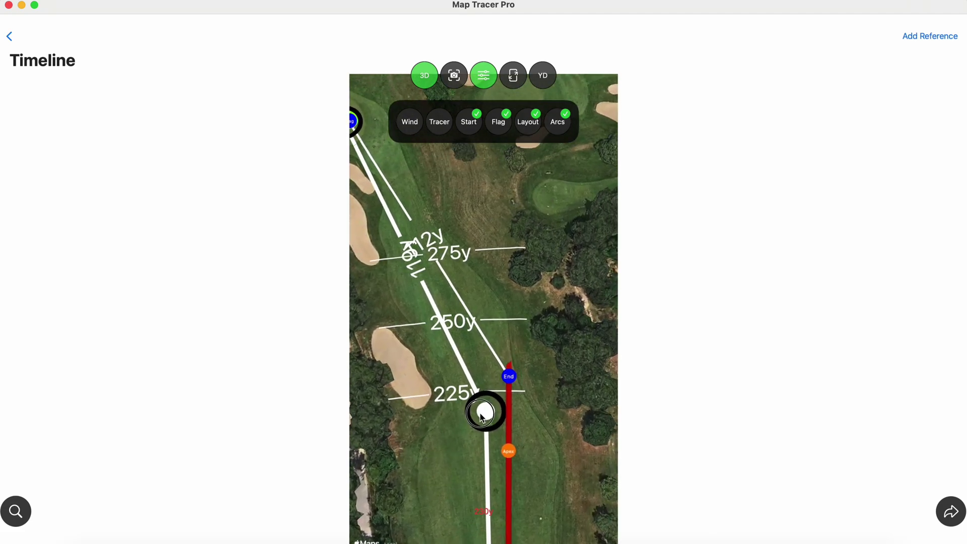
left_click_drag(485, 411, 482, 422)
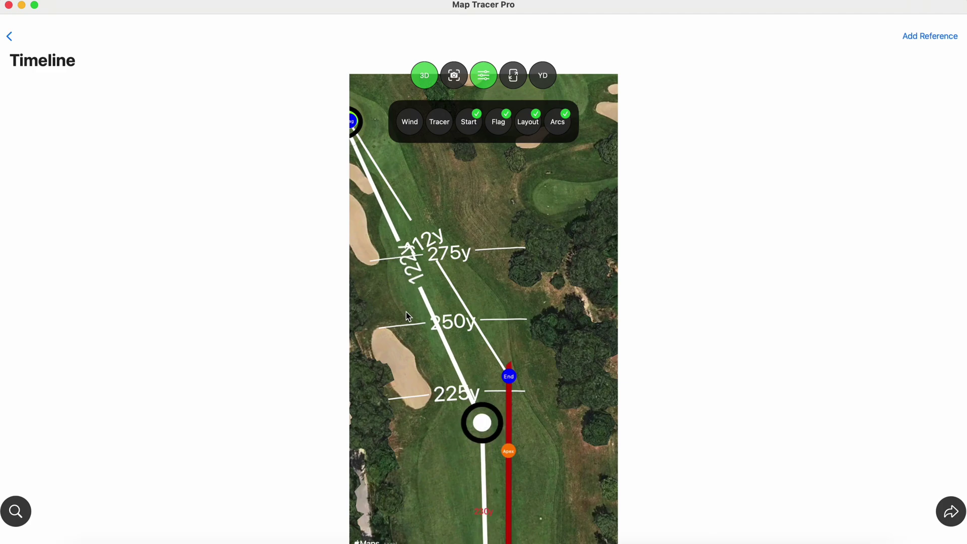
- Turn the distance arcs off and inspect the hole layout line between the flag and the pivot point
left_click(556, 122)
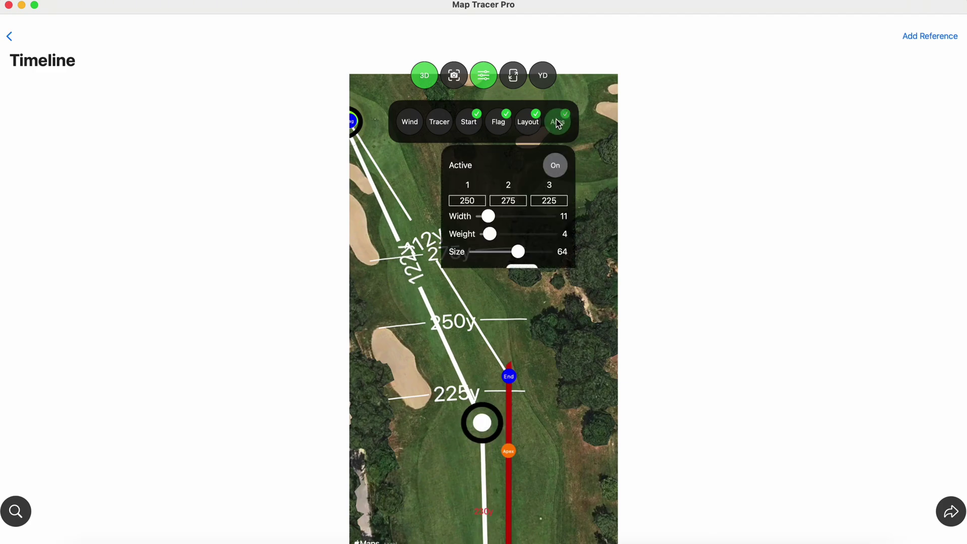
left_click(559, 170)
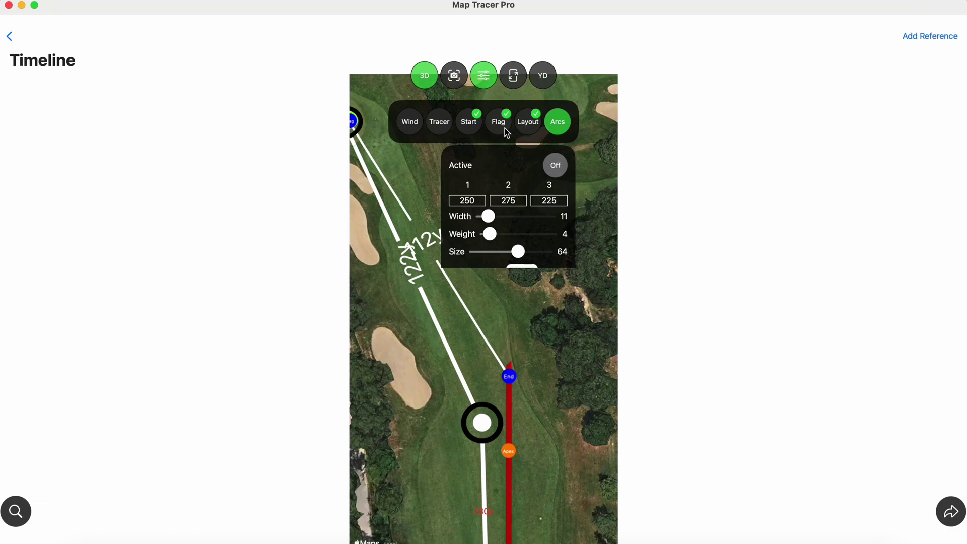
left_click(555, 165)
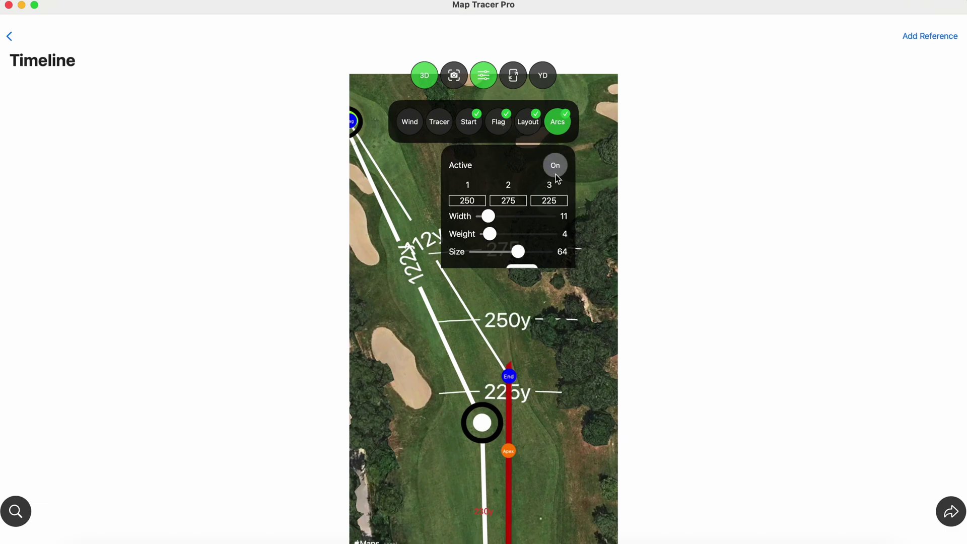
left_click(558, 176)
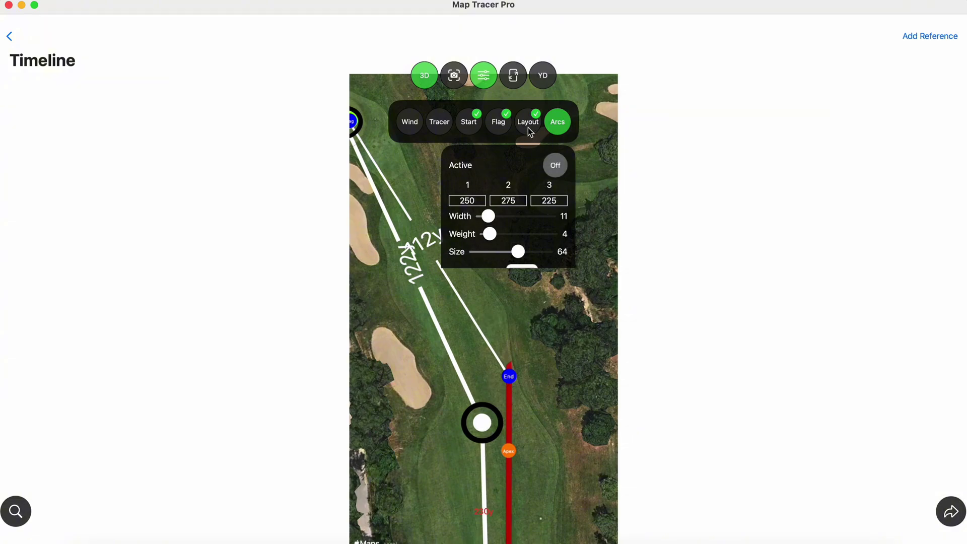
left_click(419, 385)
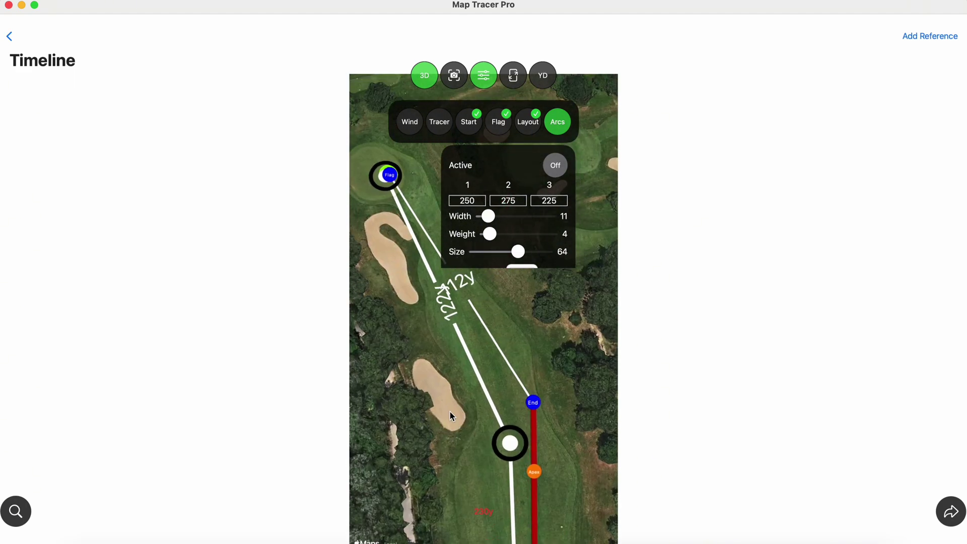
left_click(454, 475)
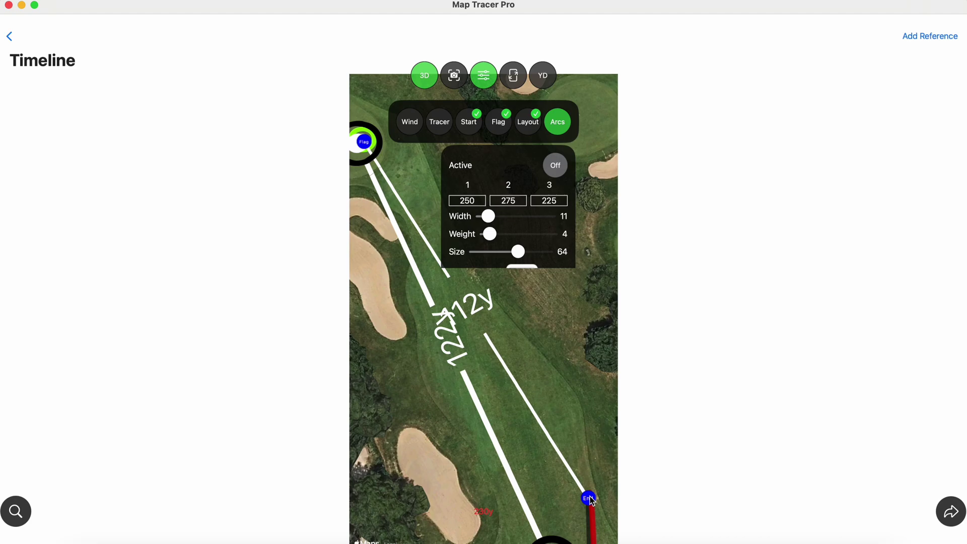
left_click_drag(544, 461, 537, 371)
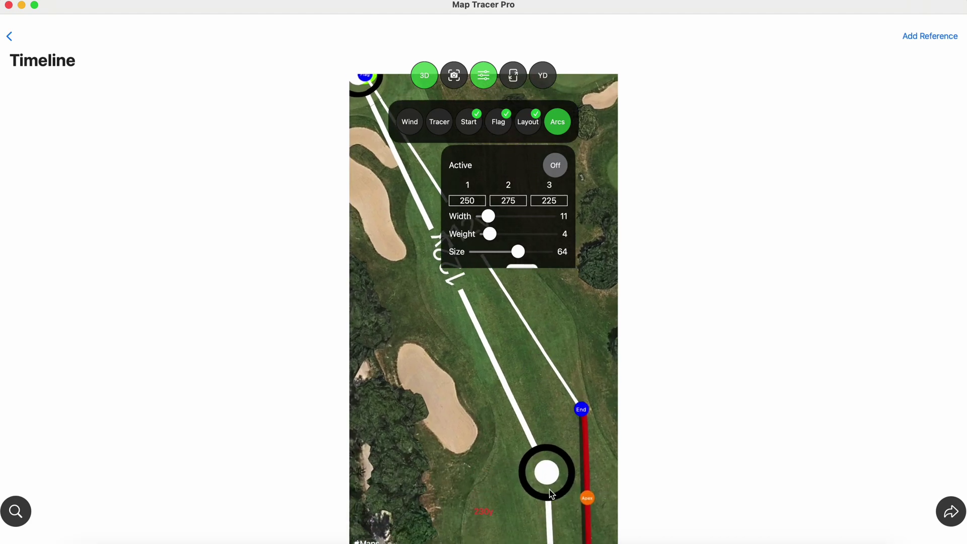
scroll(450, 436, "down", 2)
scroll(451, 437, "down", 5)
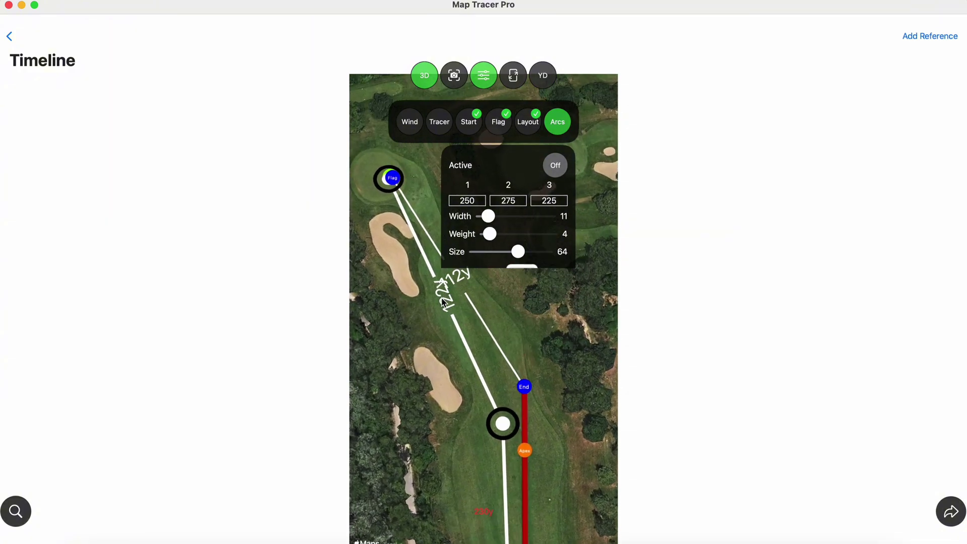
scroll(465, 402, "down", 2)
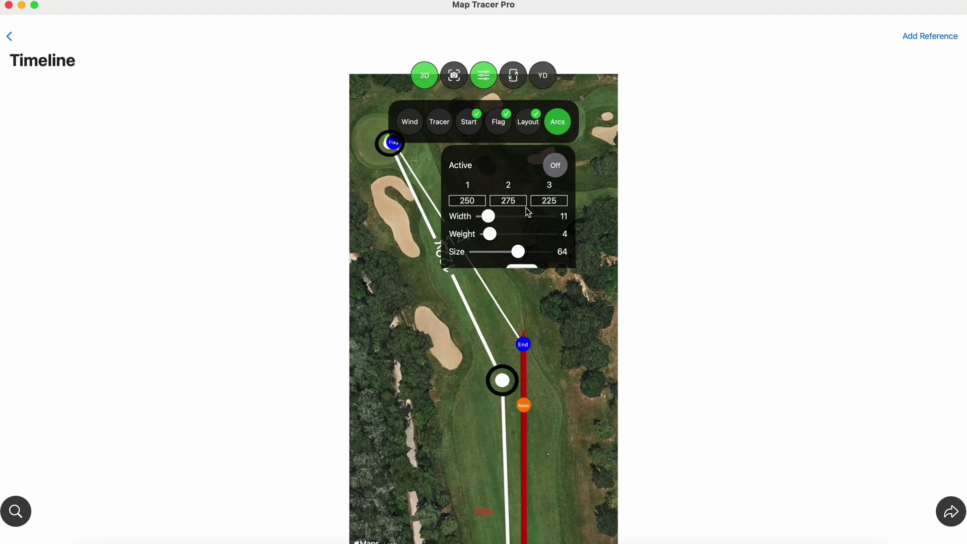
- Turn the distance arcs on and shift their direction handle onto the hole layout line
left_click(556, 166)
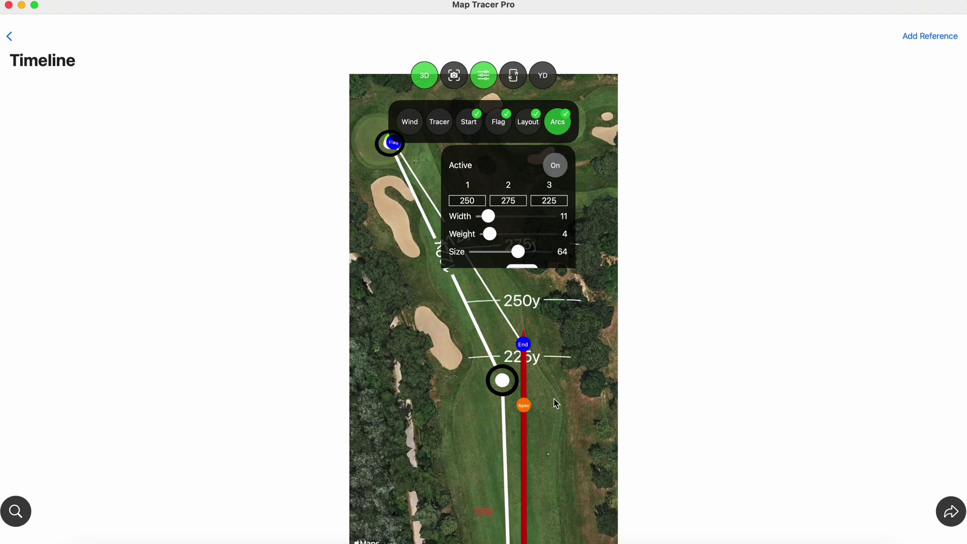
scroll(558, 428, "down", 6)
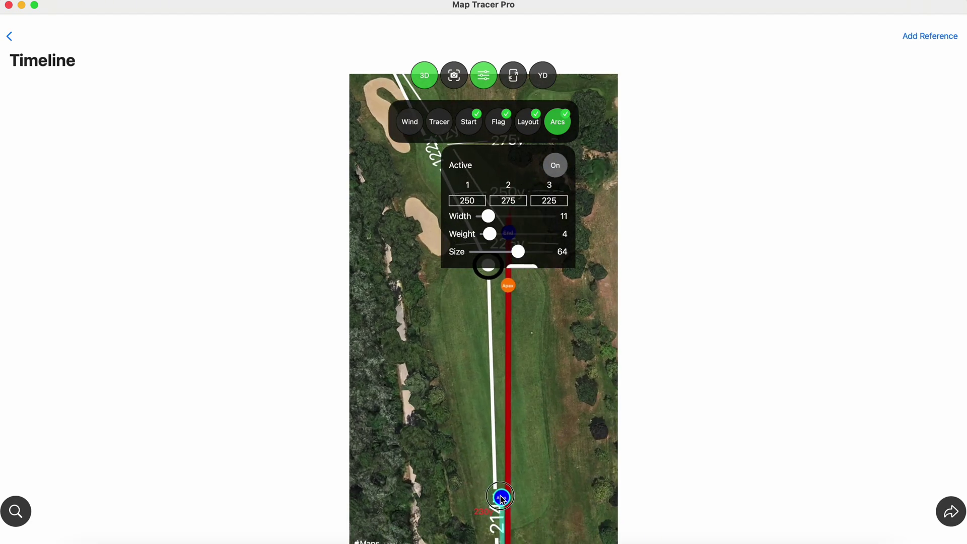
left_click_drag(502, 498, 498, 500)
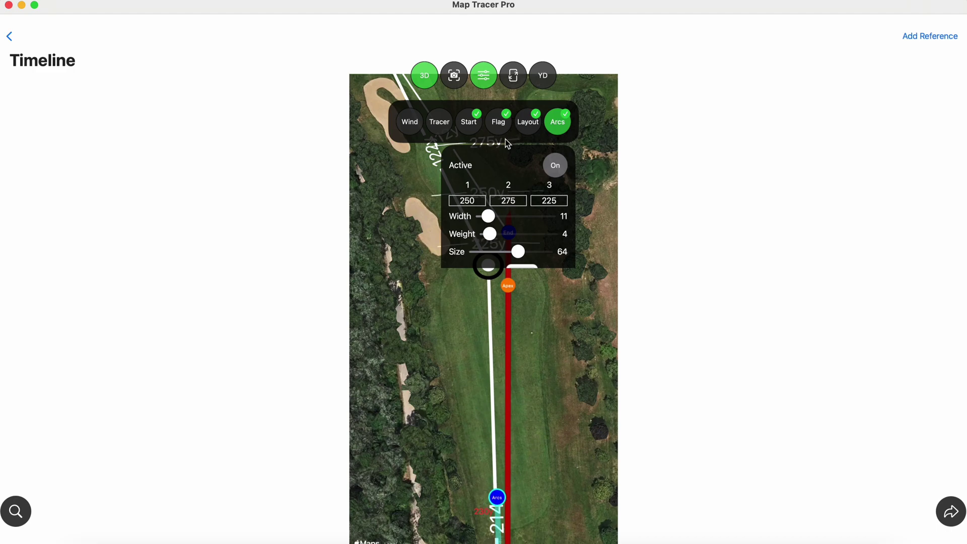
- Examine the hole layout's pivot, circle size, colour, line and animation timing settings
left_click(528, 125)
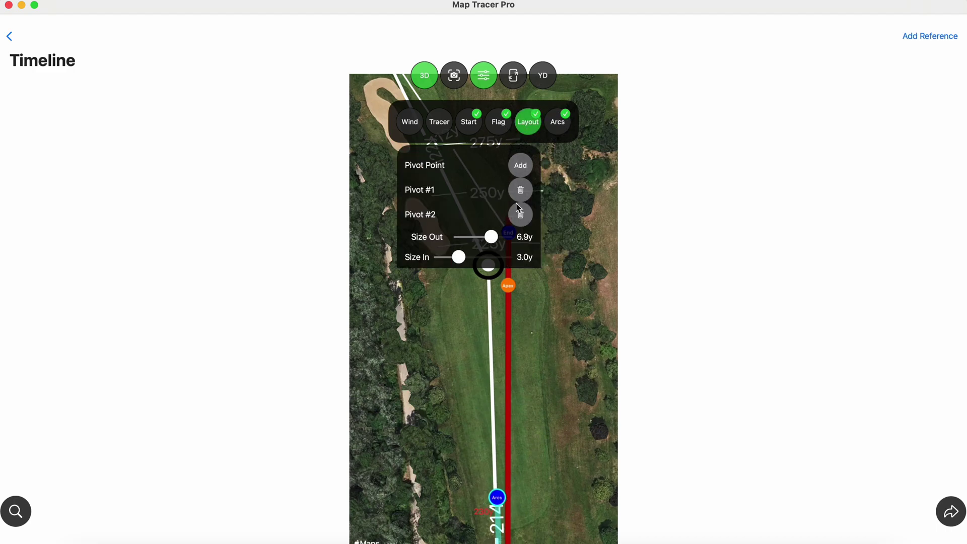
left_click_drag(590, 305, 600, 438)
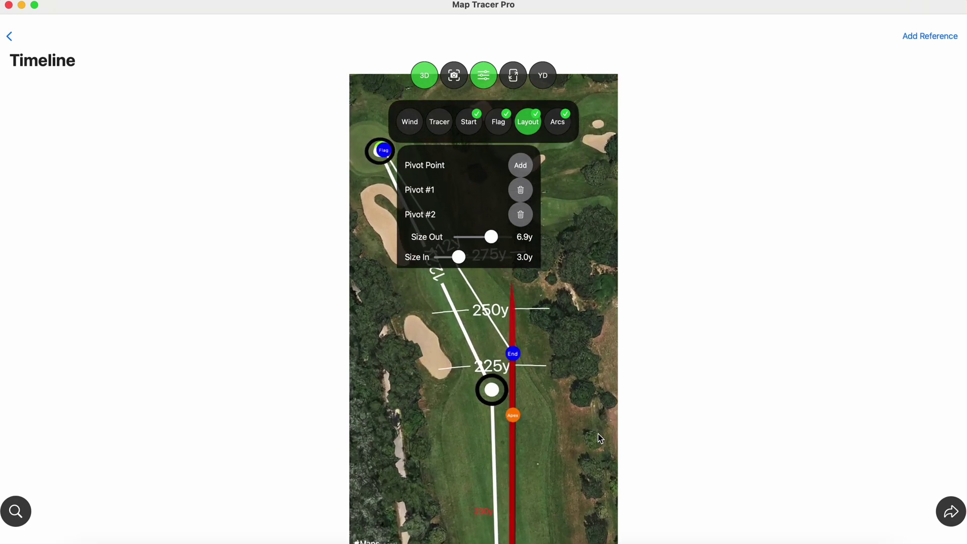
scroll(496, 220, "down", 10)
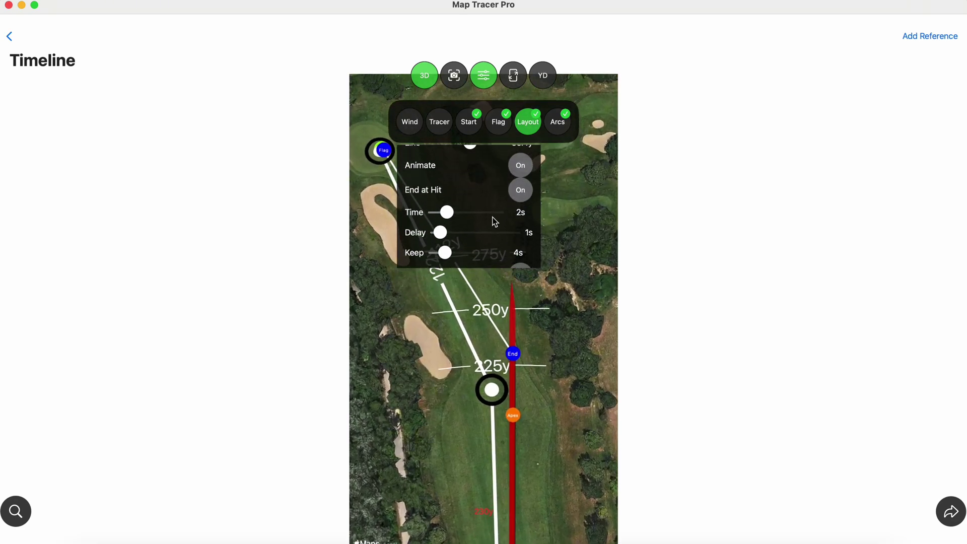
scroll(495, 222, "up", 3)
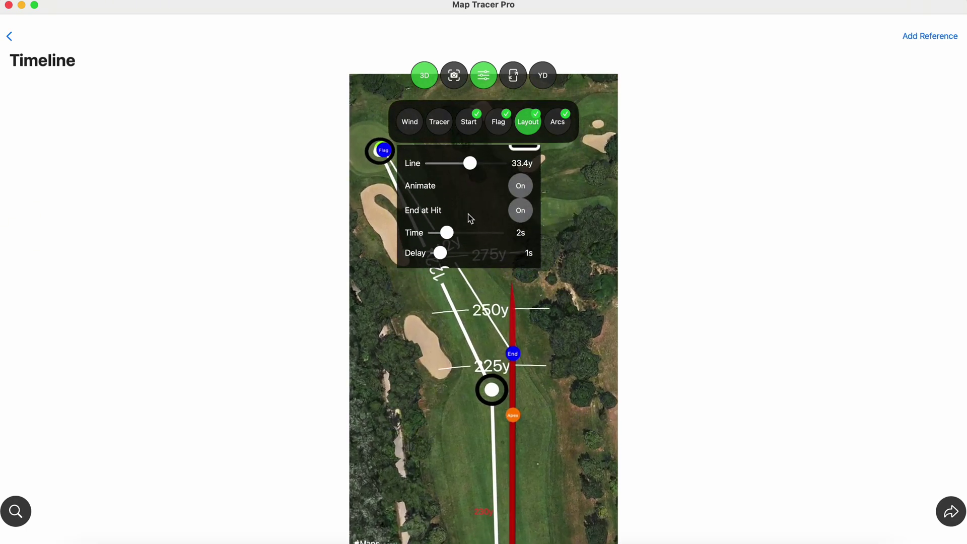
scroll(468, 216, "up", 5)
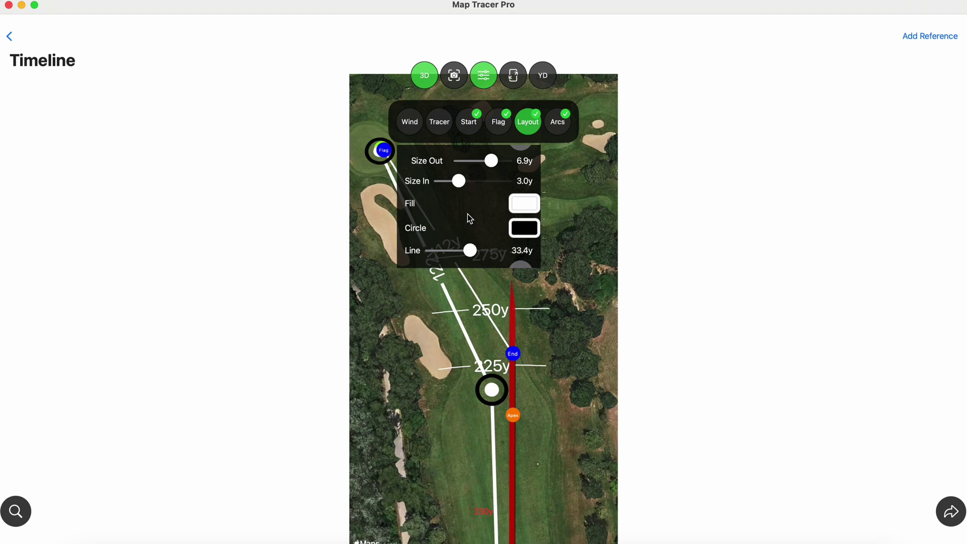
scroll(469, 218, "down", 5)
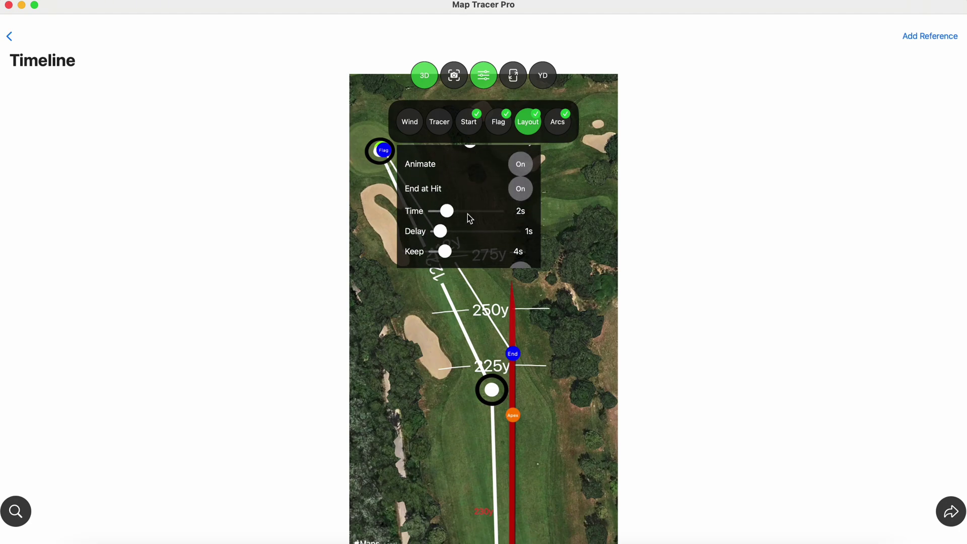
scroll(467, 222, "down", 1)
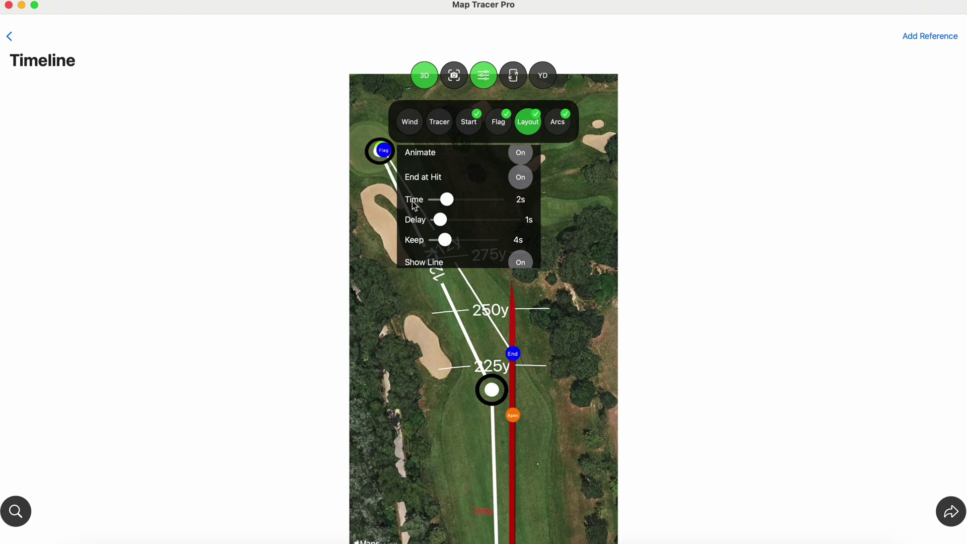
- Switch the hole layout's Animate option off and back on, and review its End at Hit and timing settings
scroll(464, 203, "up", 4)
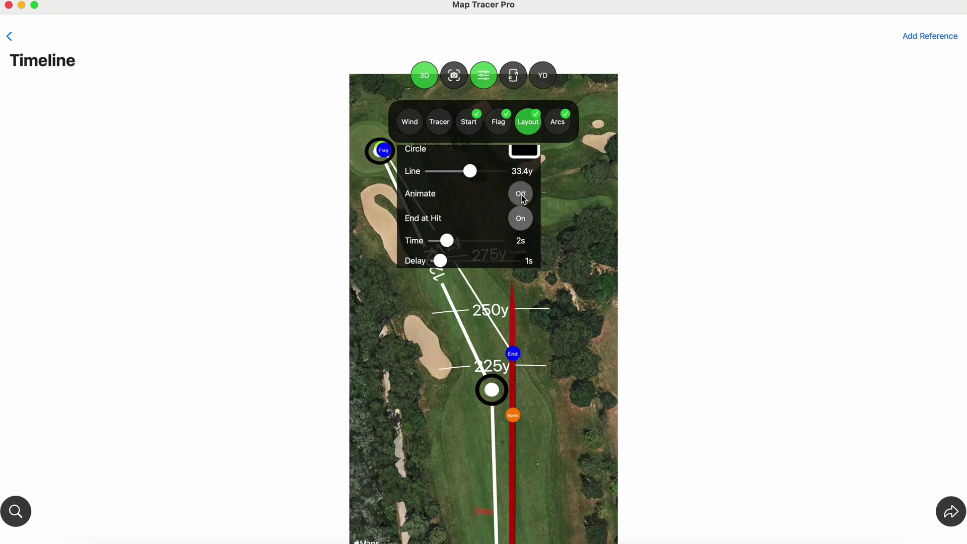
left_click(521, 195)
left_click(521, 195)
left_click(522, 220)
scroll(485, 216, "up", 8)
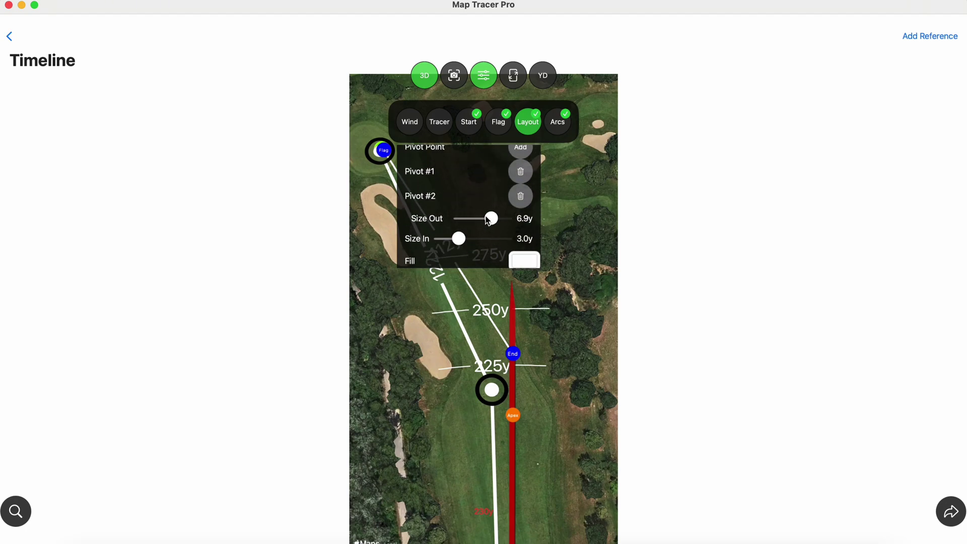
scroll(486, 220, "down", 10)
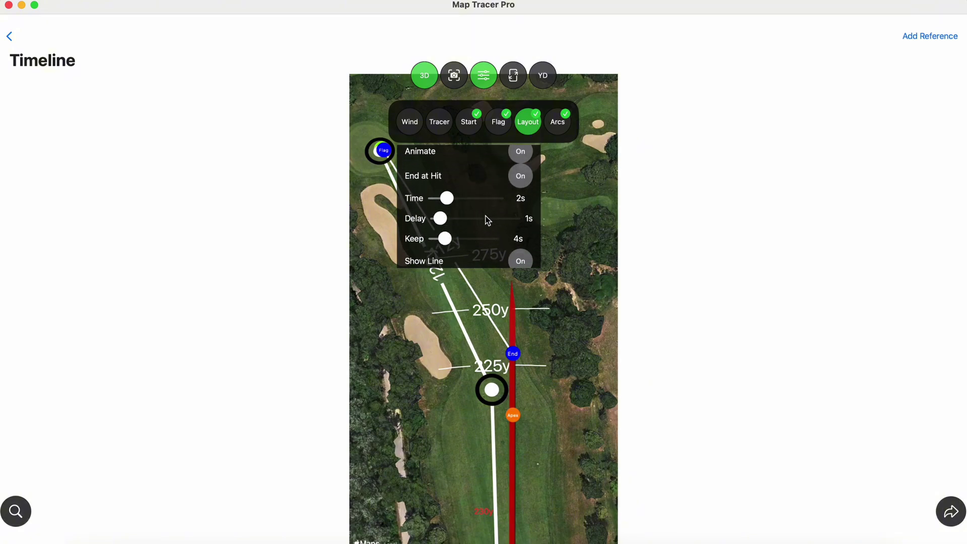
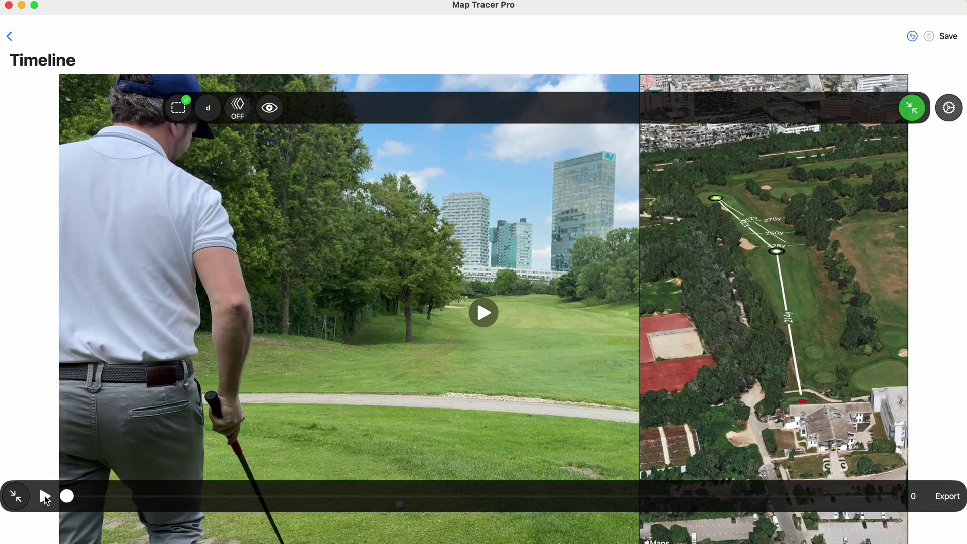
- Play the timeline from the start and again from the hit marker to preview the layout animation and shot tracer
left_click(45, 497)
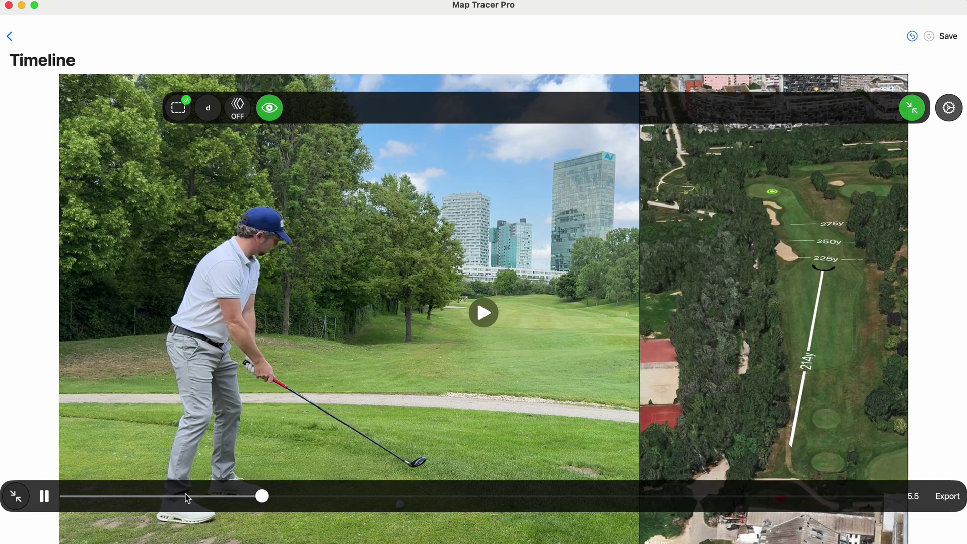
left_click_drag(187, 497, 398, 496)
left_click(43, 499)
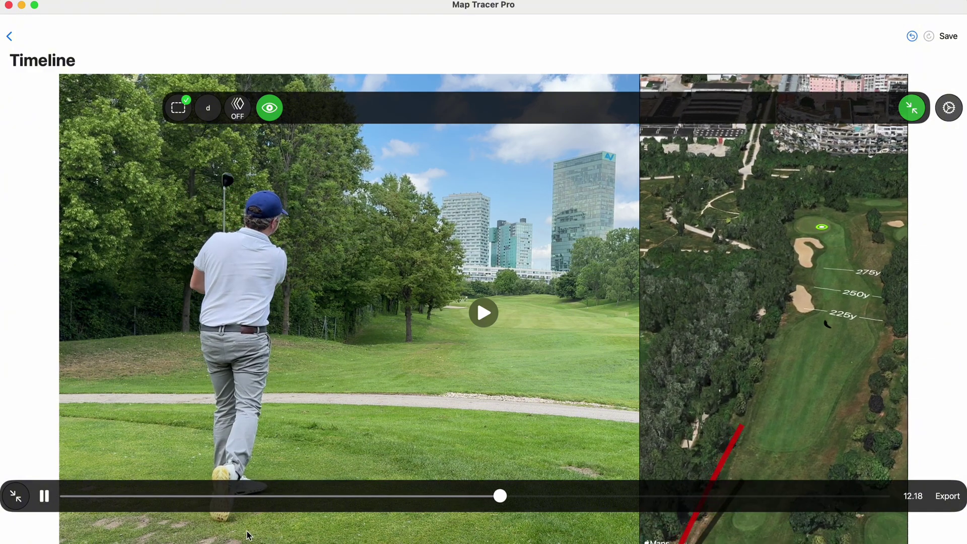
- Replay the section before the hit, pausing to check how the hole layout line animates on the map
left_click(343, 499)
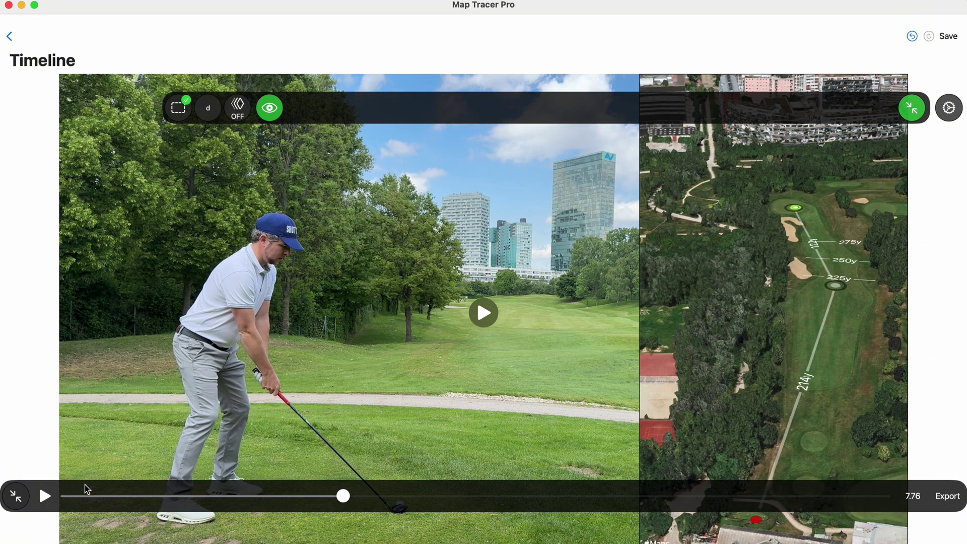
left_click(43, 496)
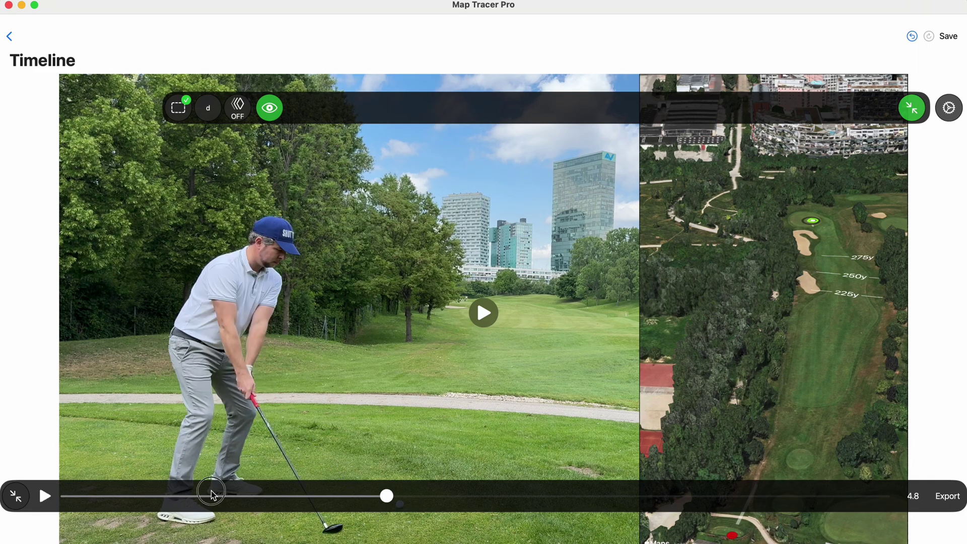
left_click(210, 495)
left_click(44, 496)
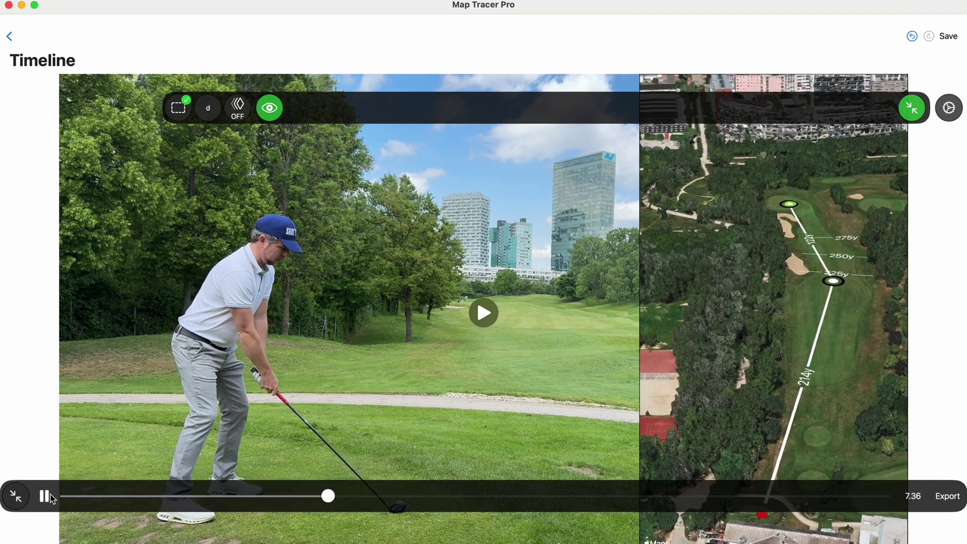
left_click(45, 497)
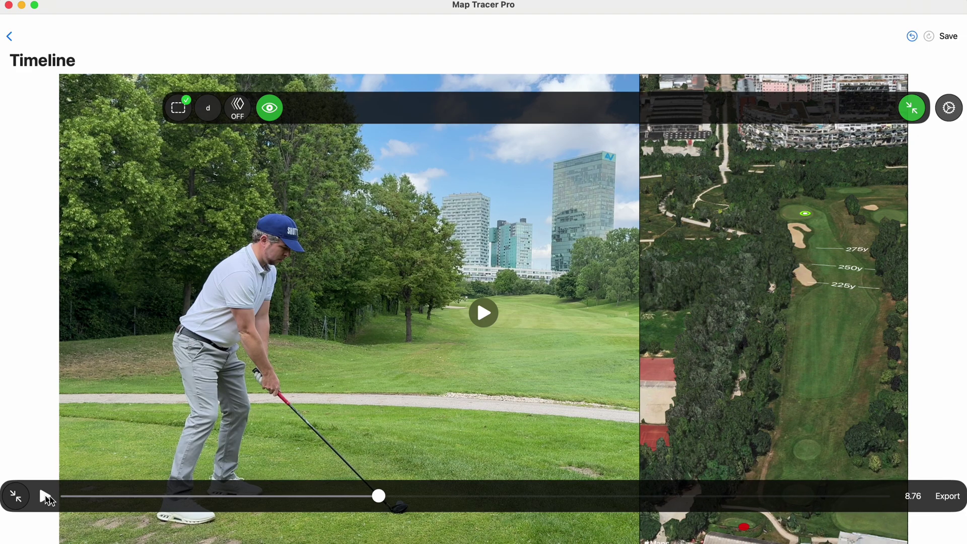
left_click_drag(173, 496, 107, 503)
left_click(46, 497)
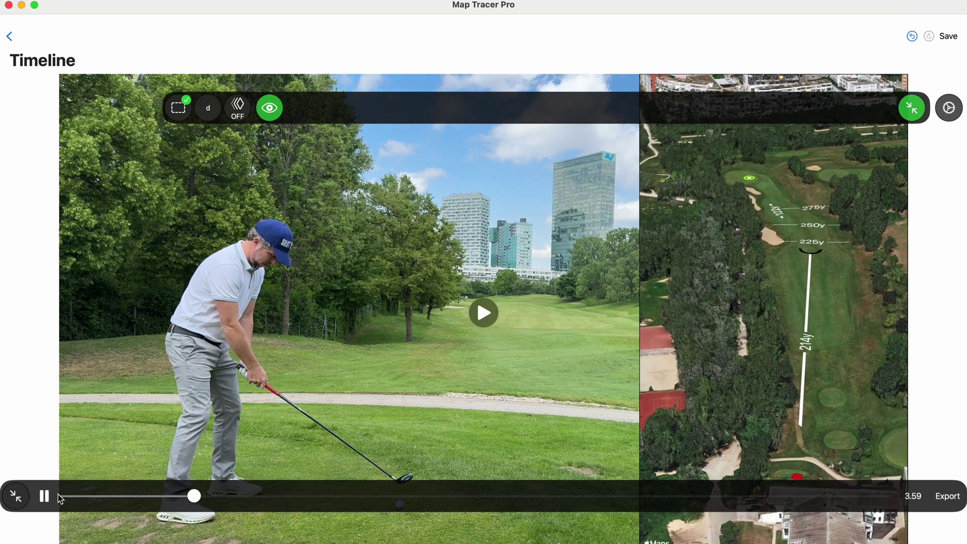
mouse_move(212, 497)
left_mouse_down()
mouse_move(181, 510)
mouse_move(190, 499)
mouse_move(220, 501)
left_mouse_up()
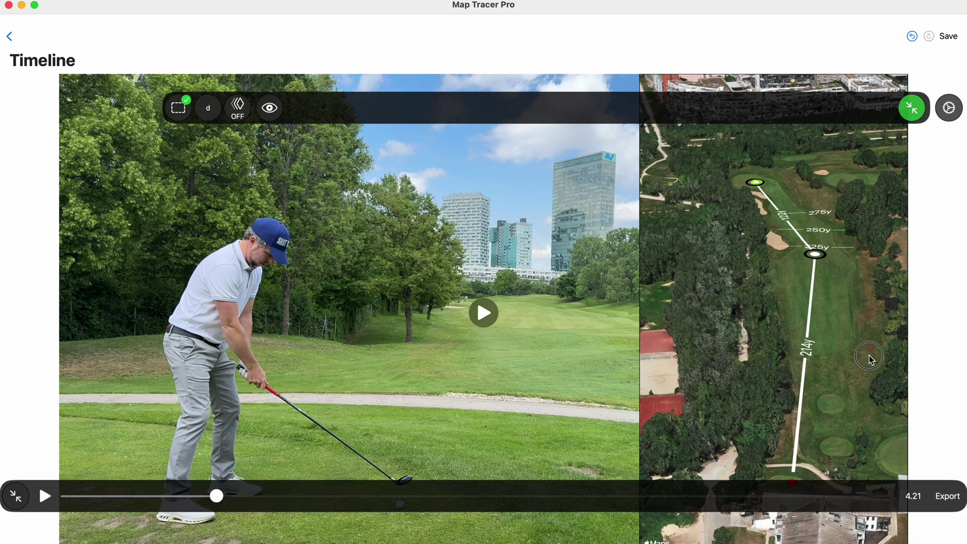
mouse_move(869, 347)
left_mouse_down()
mouse_move(633, 353)
mouse_move(871, 355)
left_mouse_up()
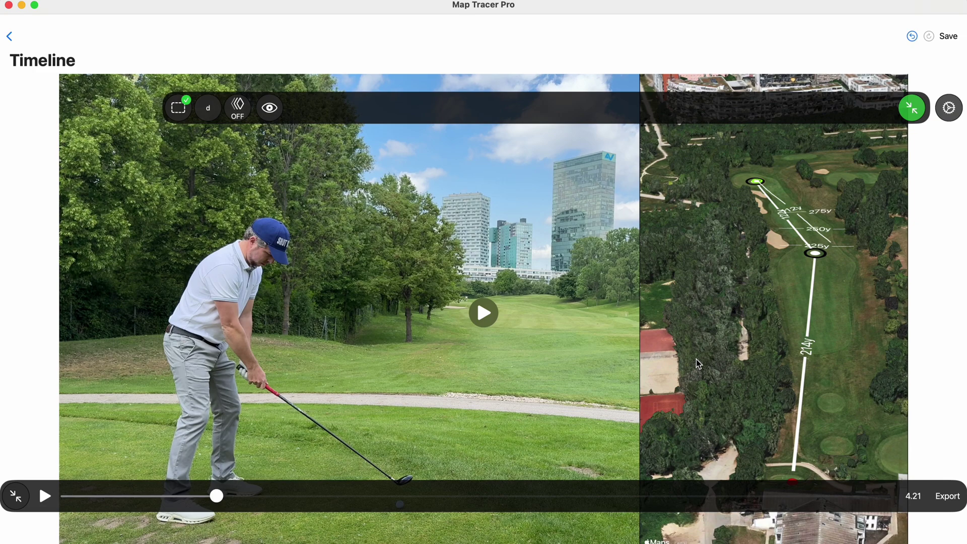
- Return to the map editor and review the hole layout's circle, line and animation timing settings
left_click(10, 34)
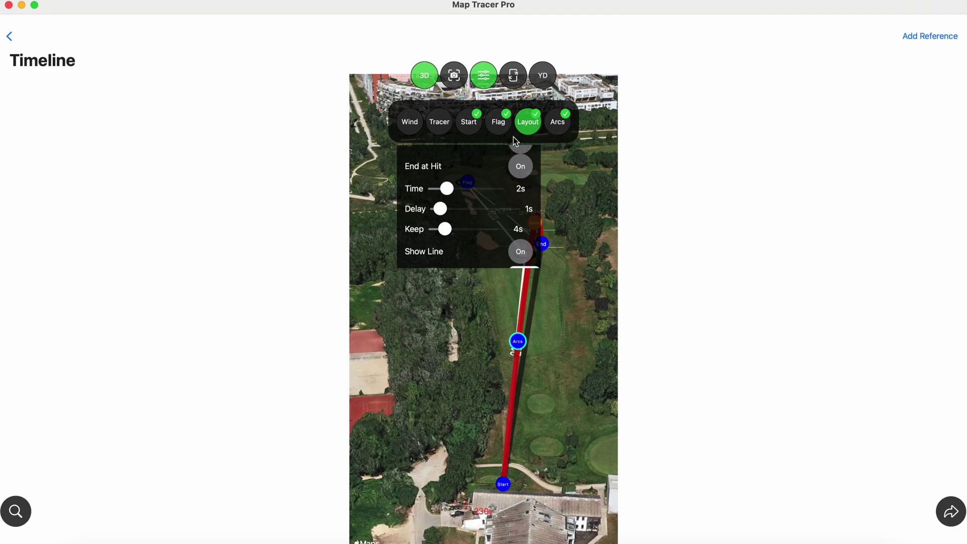
scroll(455, 207, "up", 5)
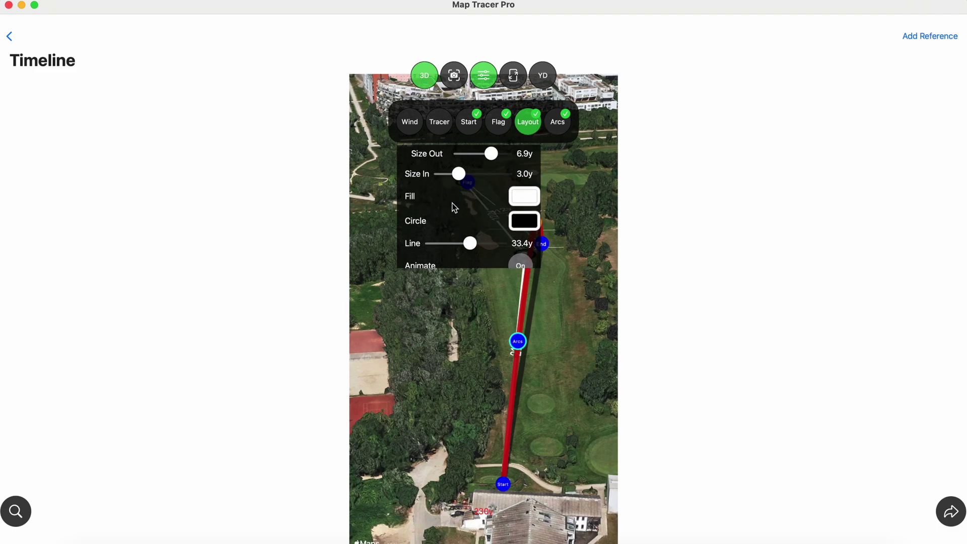
scroll(454, 207, "up", 3)
scroll(455, 207, "down", 6)
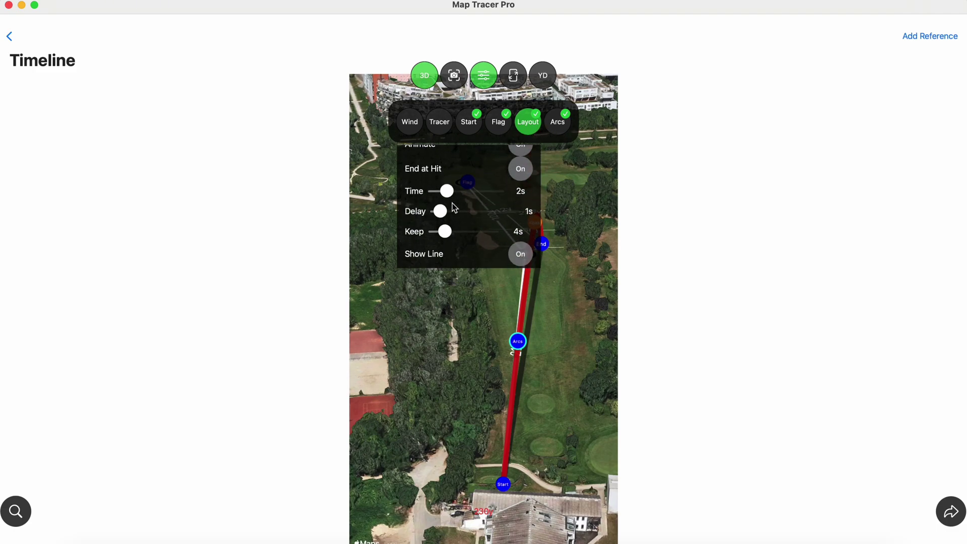
- Set the rotation of the layout's pivot distance labels to 90° and check them early in the timeline at 0.81
scroll(455, 208, "down", 6)
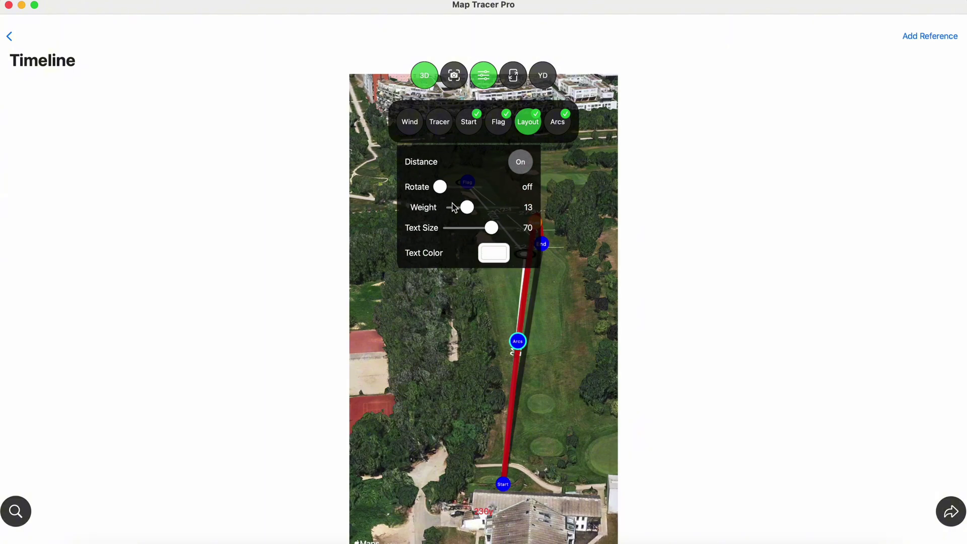
scroll(453, 204, "up", 1)
left_click_drag(442, 198, 458, 202)
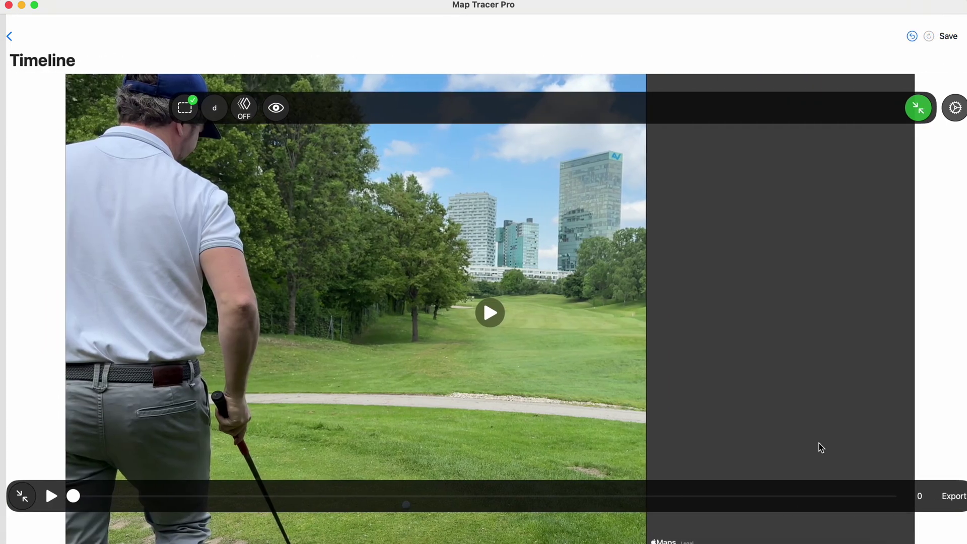
left_click_drag(80, 513, 110, 505)
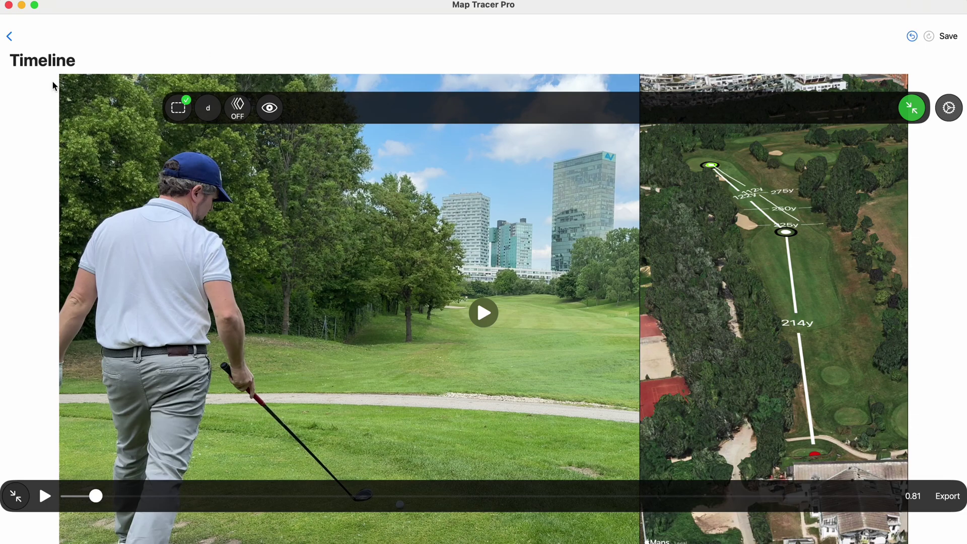
- Hide the overlay settings in the map editor, return to the swing video and move the playhead to 4.62
left_click(14, 40)
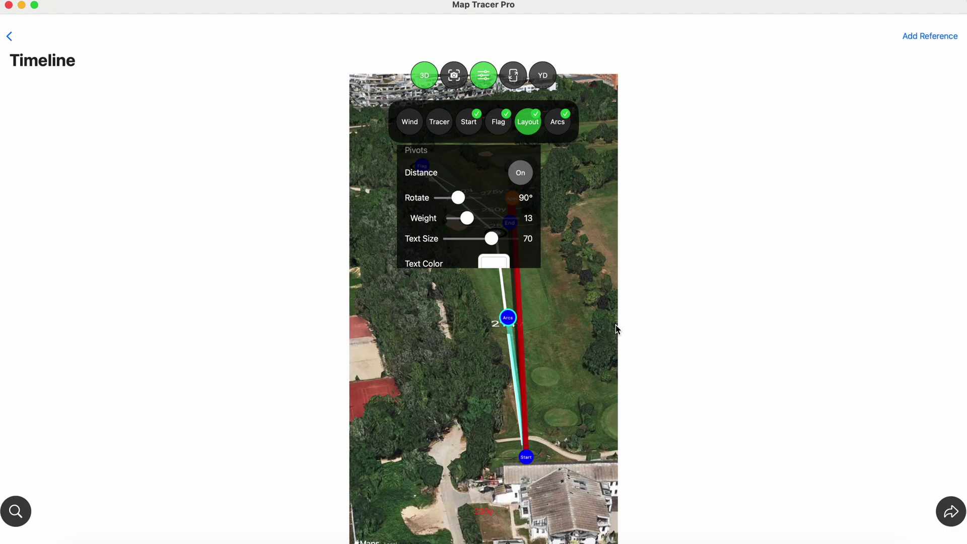
left_click(483, 76)
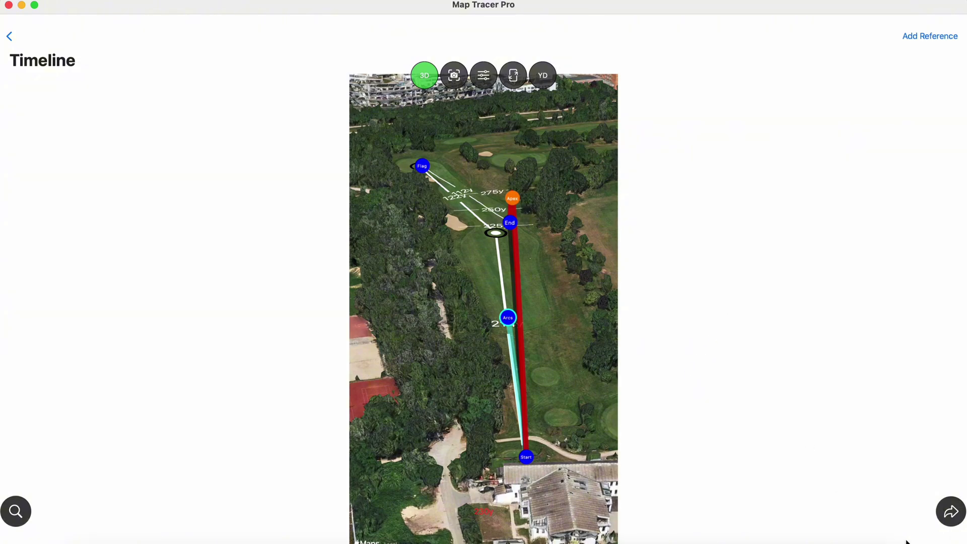
left_click(951, 518)
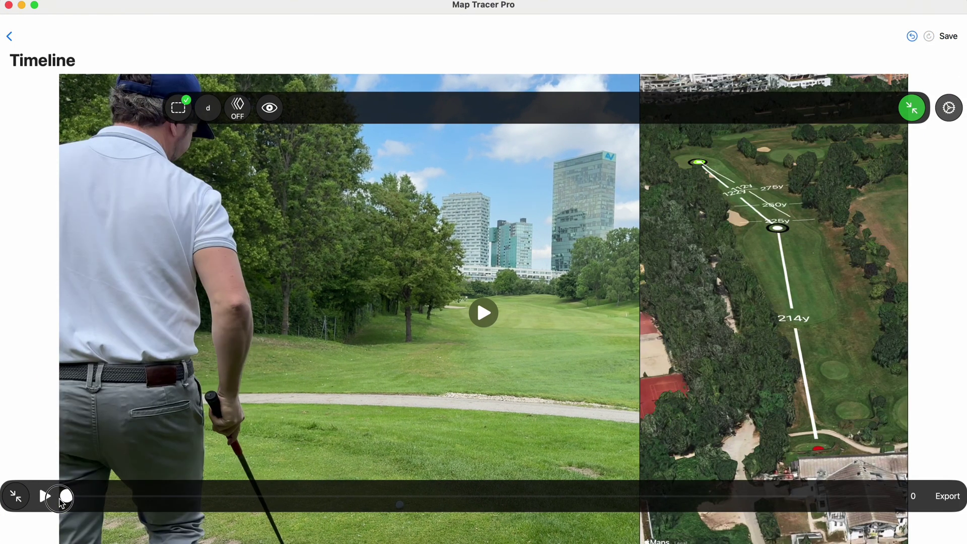
left_click_drag(85, 499, 232, 496)
mouse_move(753, 302)
left_mouse_down()
mouse_move(487, 302)
mouse_move(747, 300)
left_mouse_up()
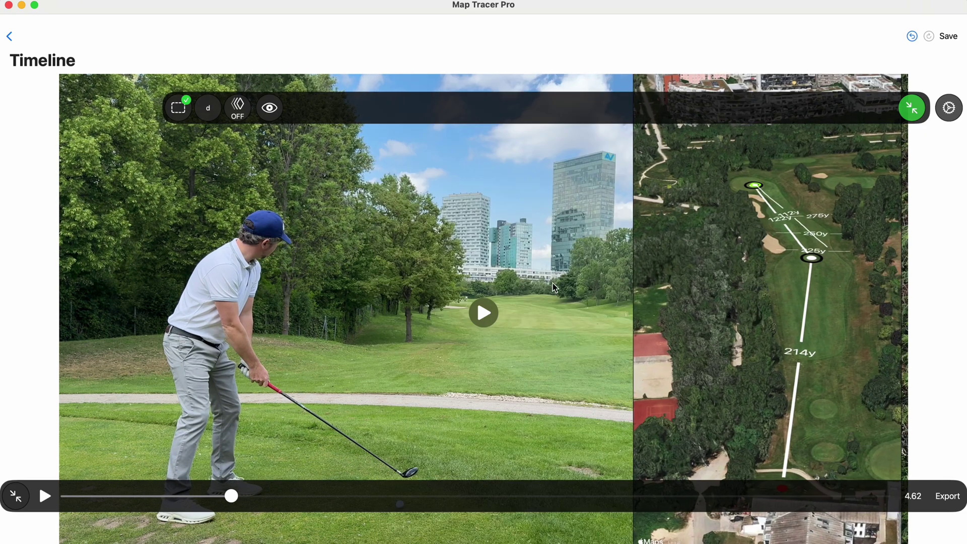
- Move the swing video and the map overlay freely around the frame, and reset both to their default positions
left_click_drag(570, 244, 576, 478)
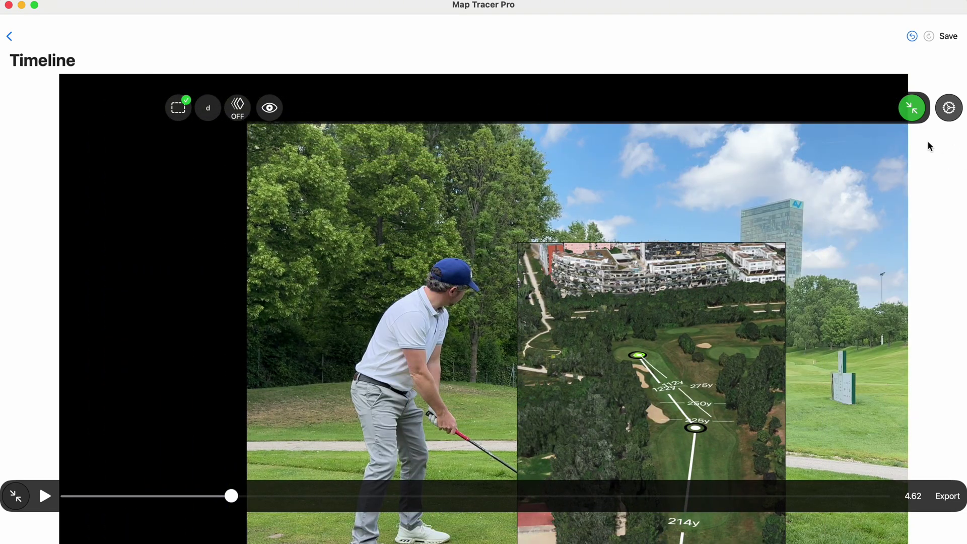
left_click_drag(794, 263, 815, 359)
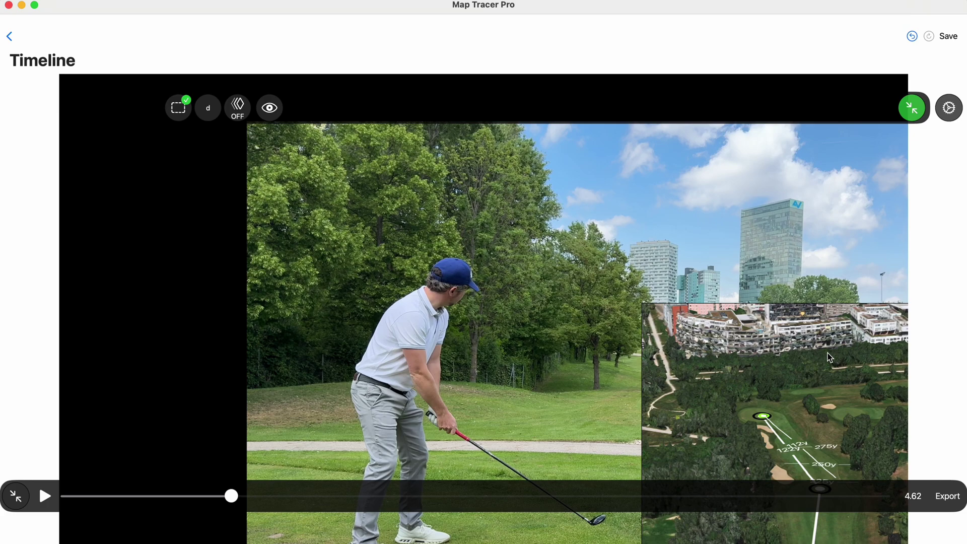
left_click(948, 107)
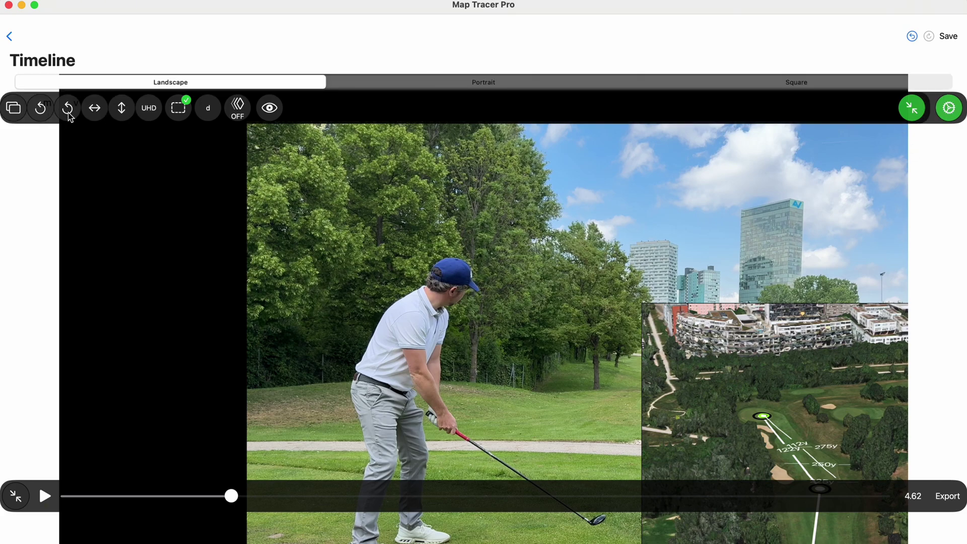
left_click(42, 112)
left_click(66, 112)
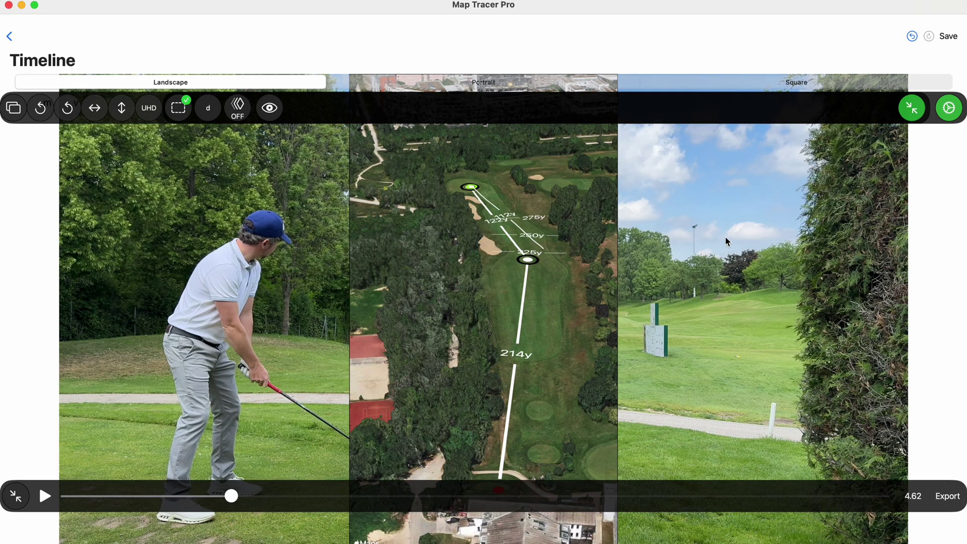
left_click_drag(519, 256, 462, 365)
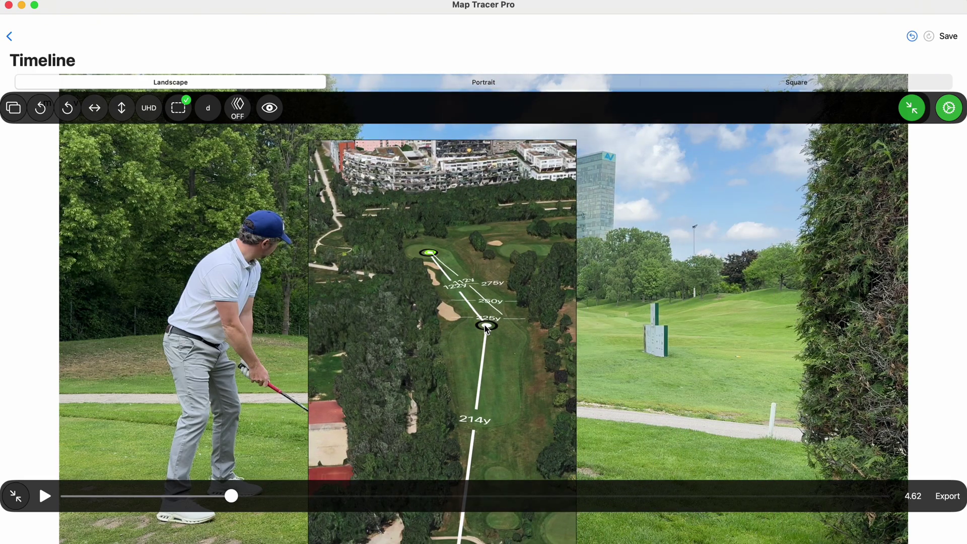
left_click(67, 110)
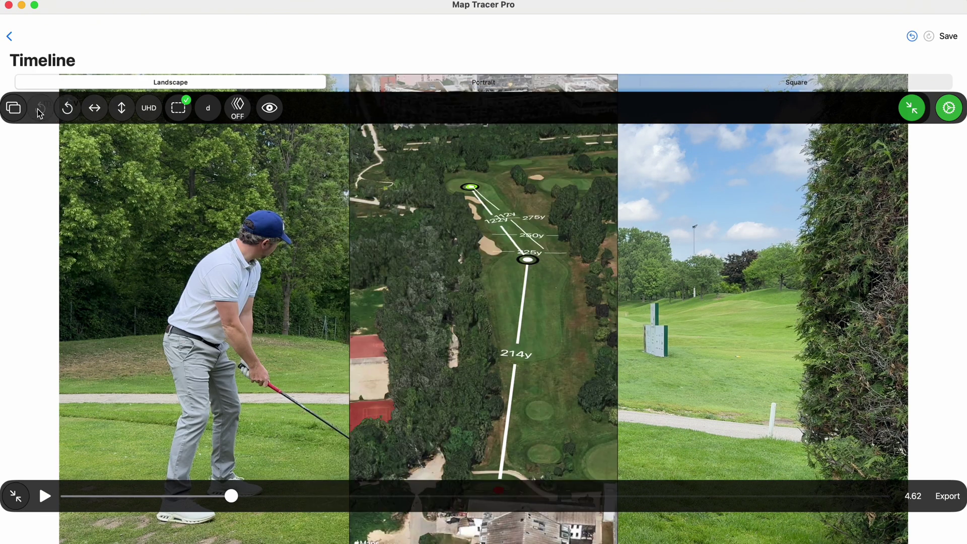
- Restrict the map overlay to horizontal movement, shift it right of the frame's centre, and switch to vertical-only movement
left_click(95, 110)
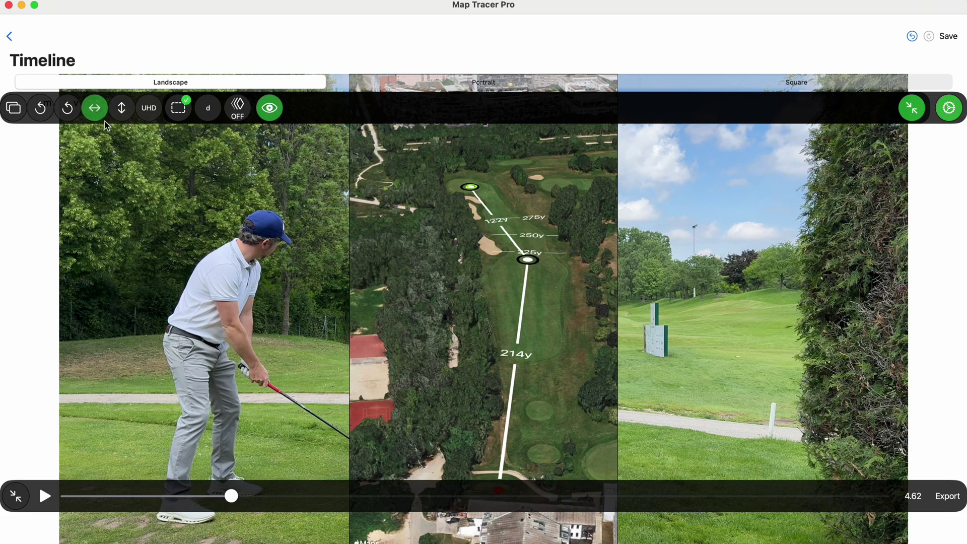
left_click_drag(545, 302, 673, 302)
left_click(128, 119)
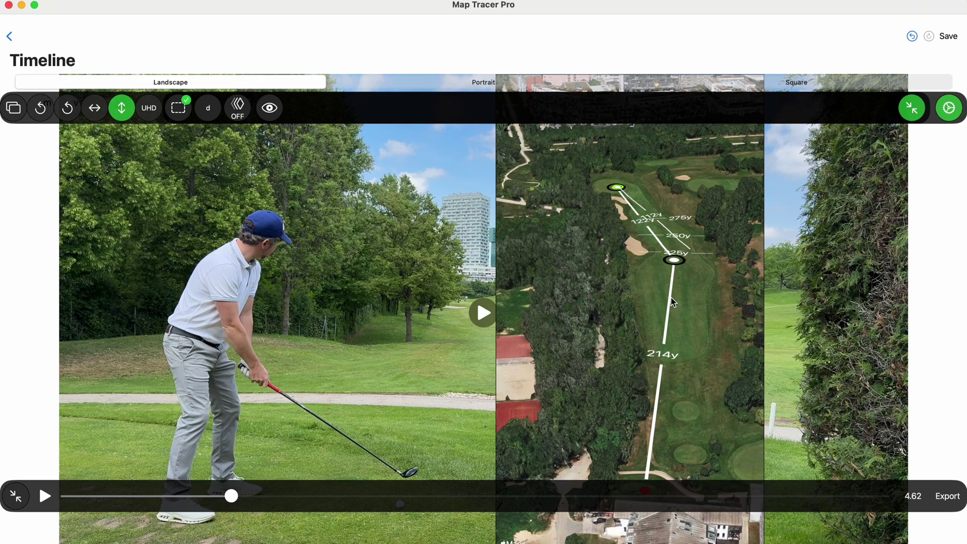
- Compare the composition in Portrait and Landscape output formats, finishing in Landscape
left_click(485, 82)
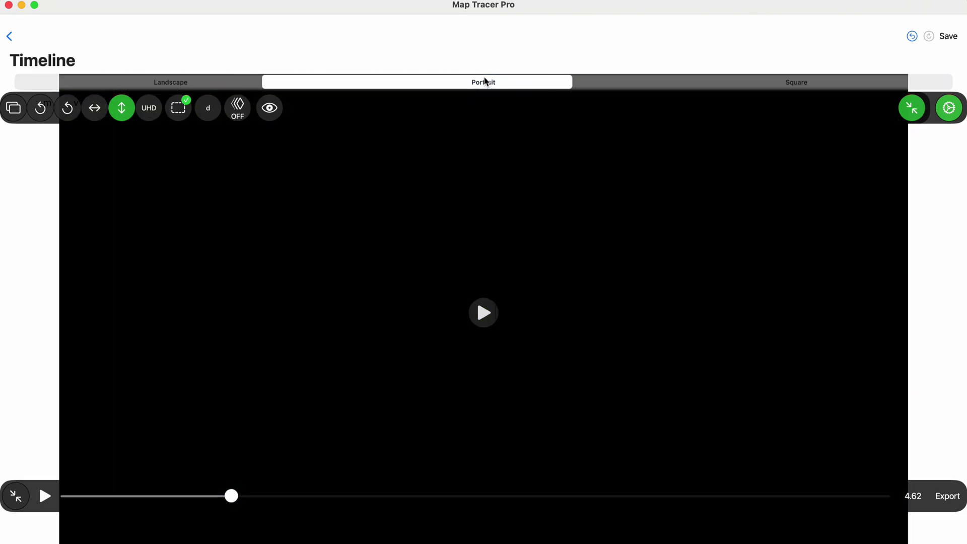
left_click(235, 81)
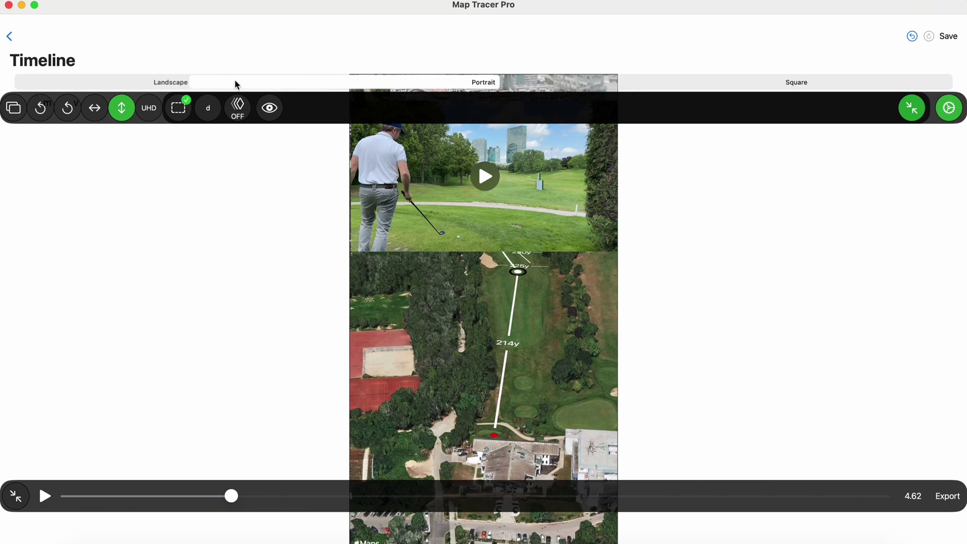
left_click_drag(586, 267, 653, 272)
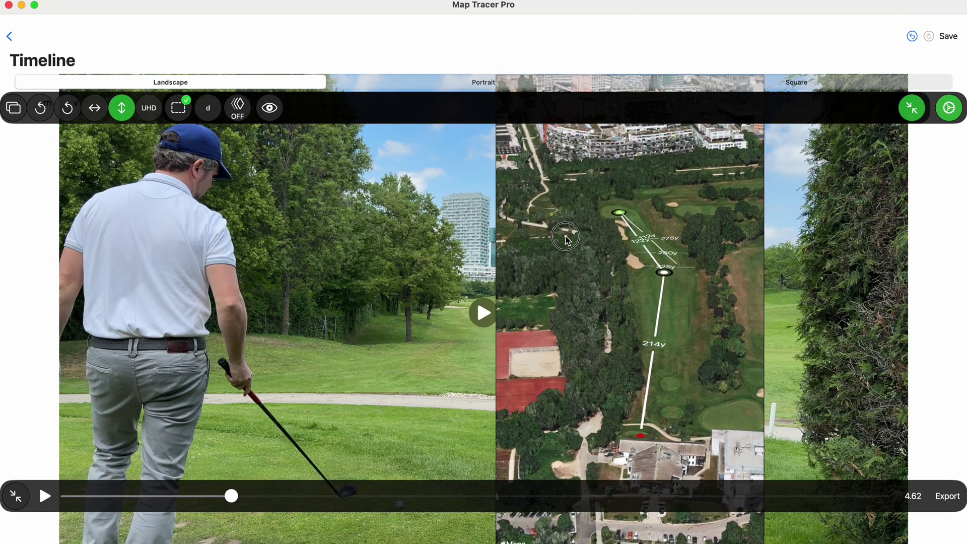
left_click(478, 83)
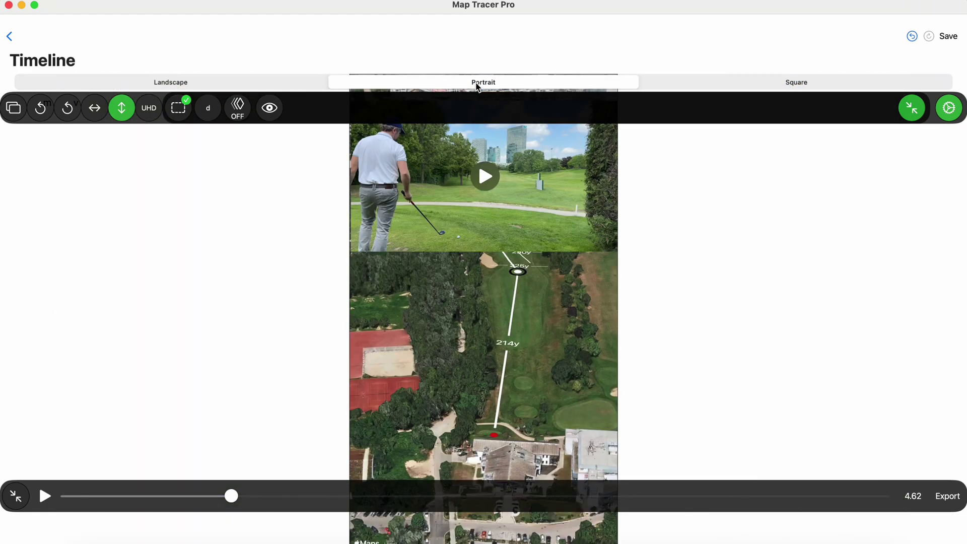
left_click(210, 81)
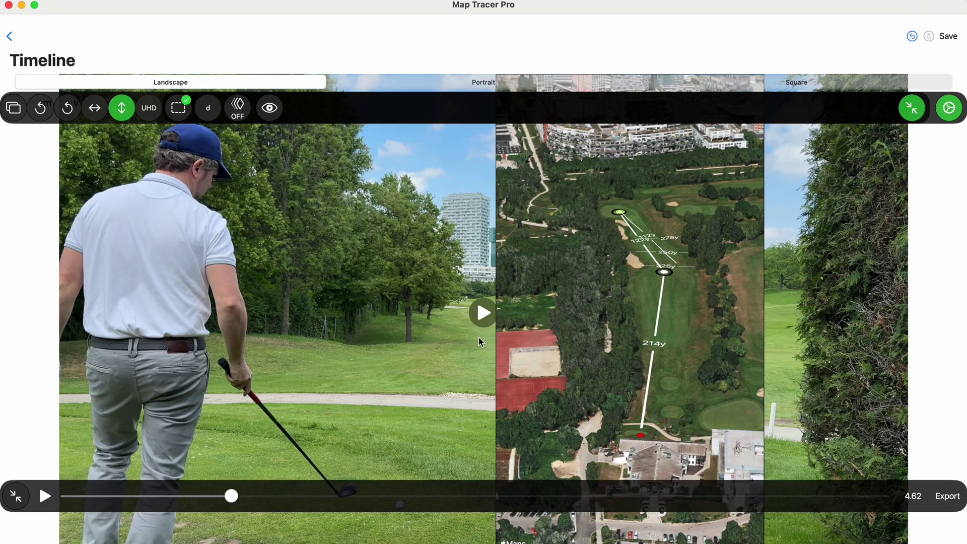
- Shrink the portrait map overlay and place it near the video's right edge using horizontal-only movement
left_click(551, 316)
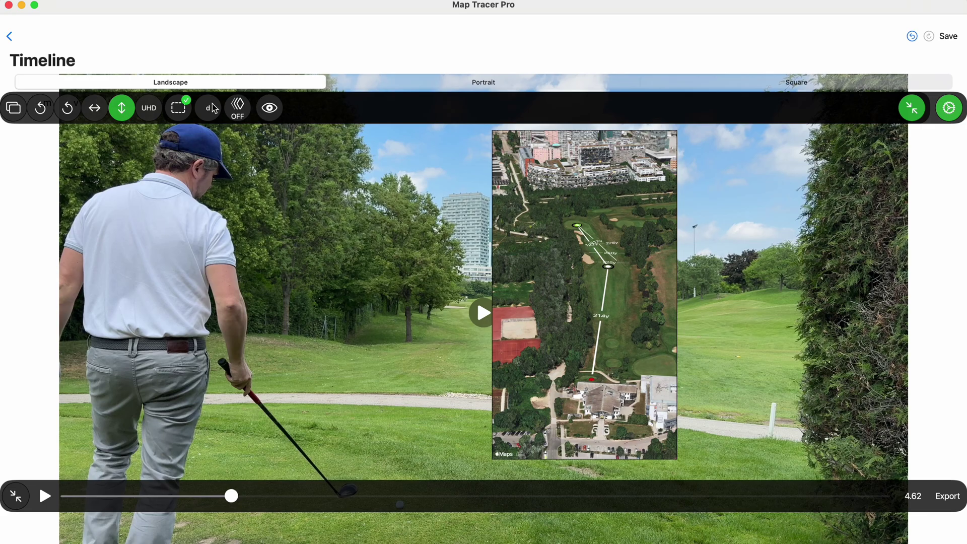
left_click(94, 108)
left_click_drag(540, 326, 740, 325)
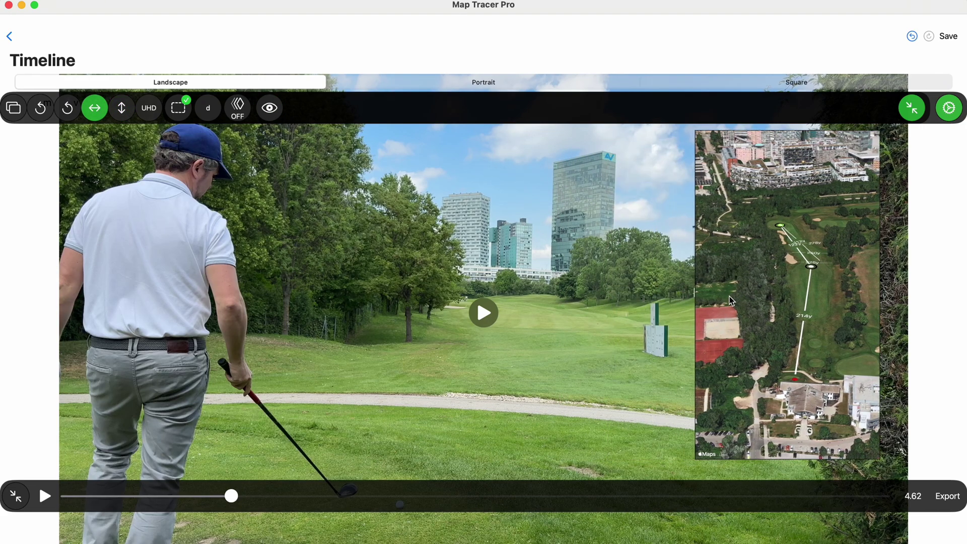
scroll(791, 297, "up", 3)
scroll(791, 297, "down", 2)
mouse_move(791, 298)
left_mouse_down()
mouse_move(753, 301)
mouse_move(779, 301)
left_mouse_up()
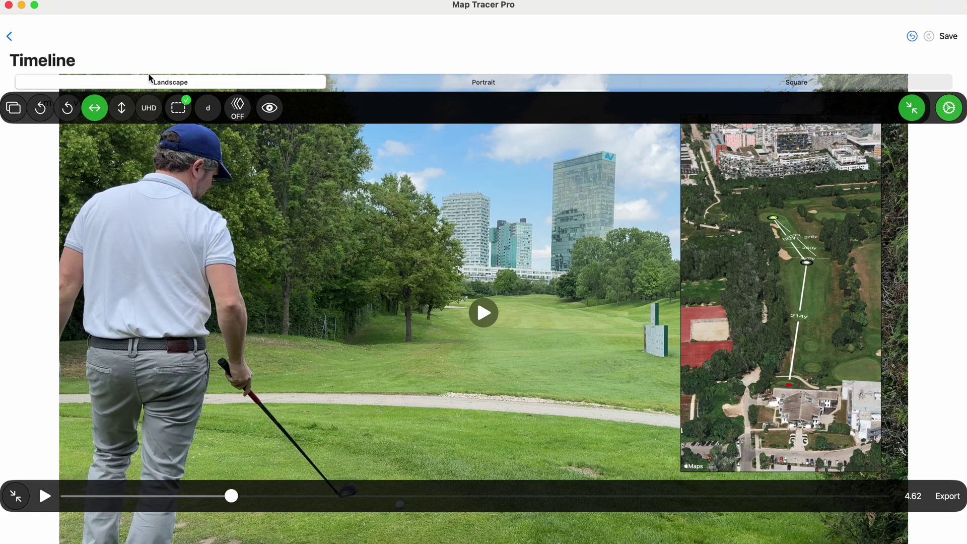
- Switch the map to landscape format in the map editor, orbit the hole view, and return to the swing video
left_click(10, 36)
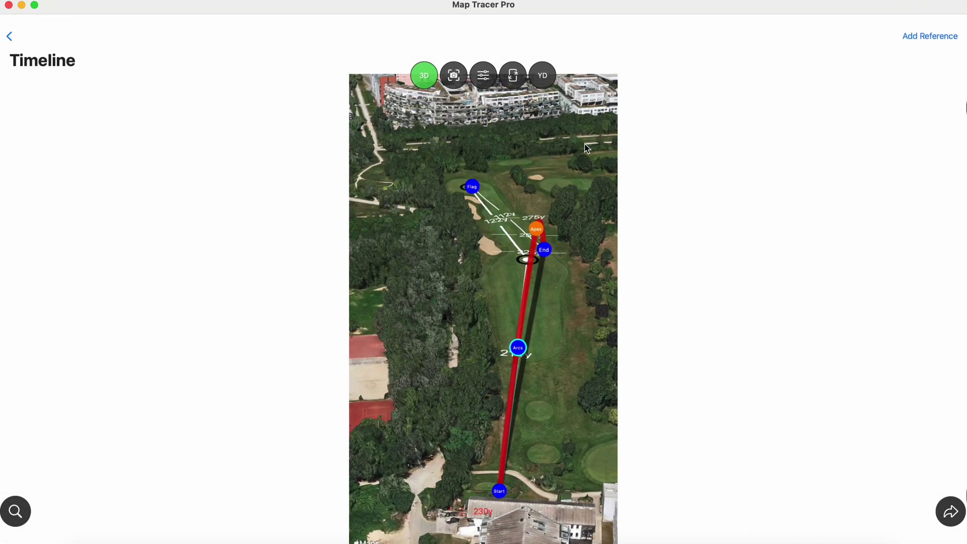
left_click(513, 77)
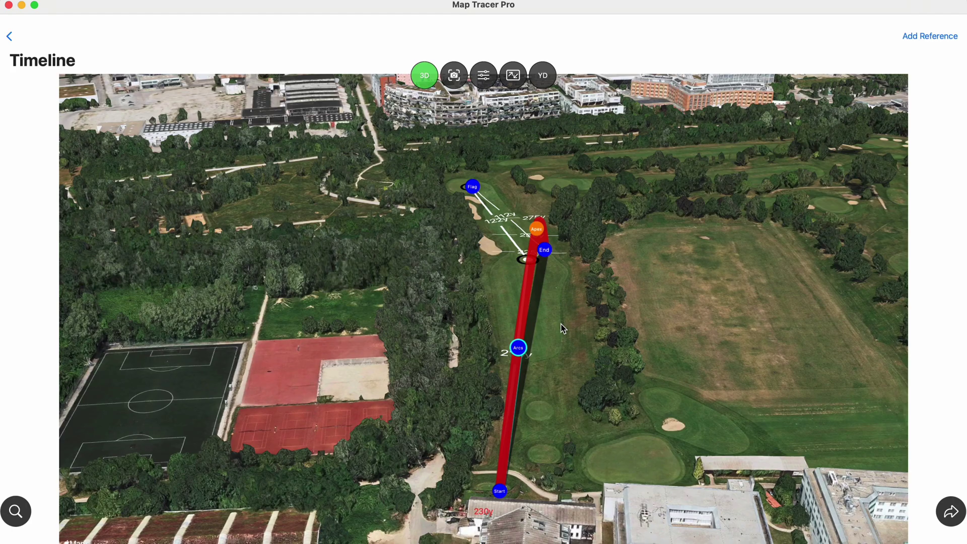
mouse_move(444, 406)
left_mouse_down()
mouse_move(541, 410)
mouse_move(406, 375)
mouse_move(566, 388)
left_mouse_up()
scroll(642, 400, "up", 3)
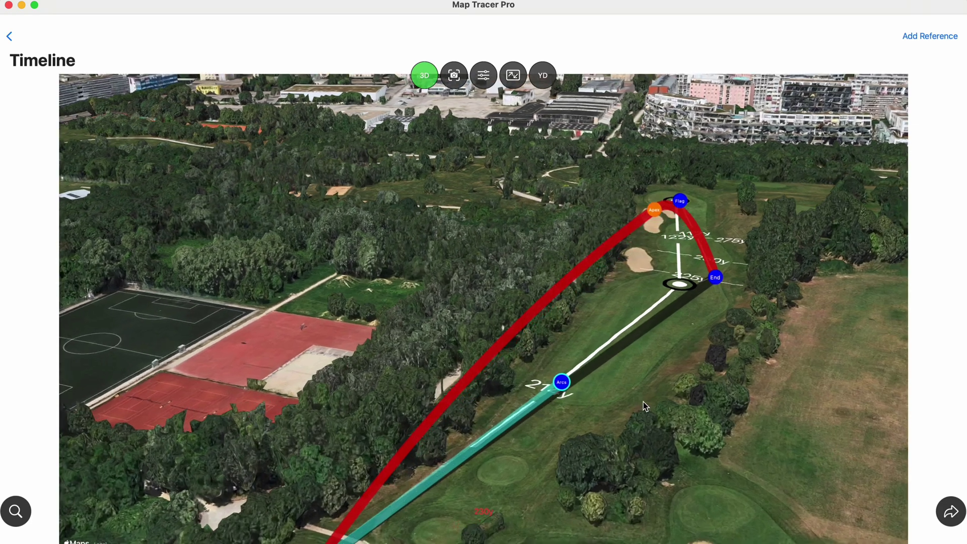
left_click(949, 522)
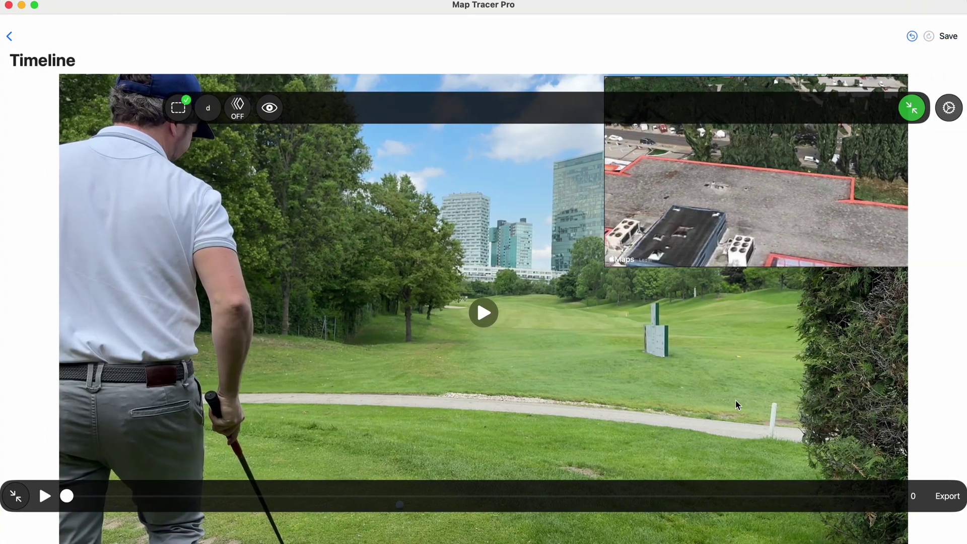
- Scrub to 0.86, shrink the landscape map into the video's upper-right corner, and hide the editing tools
left_click_drag(71, 500, 97, 496)
left_click_drag(734, 217, 754, 208)
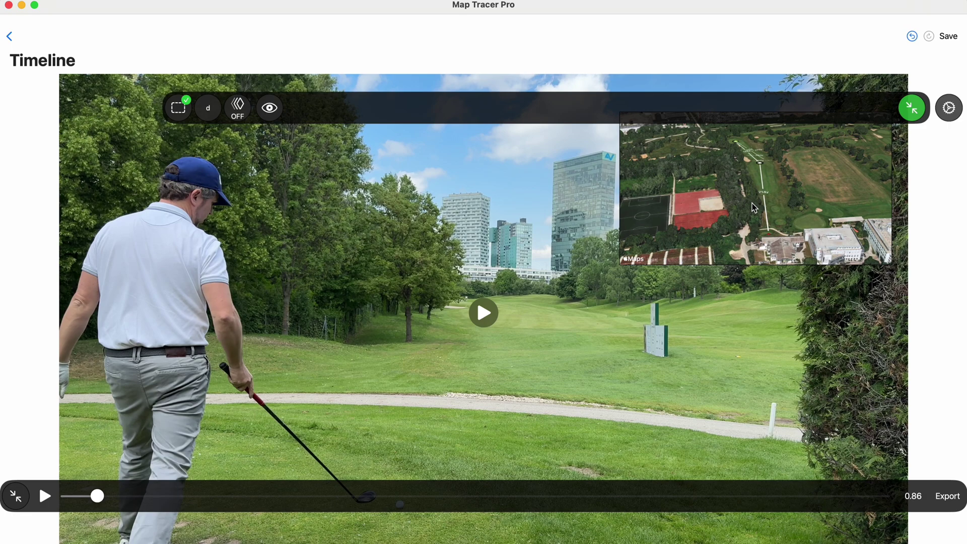
left_click(914, 110)
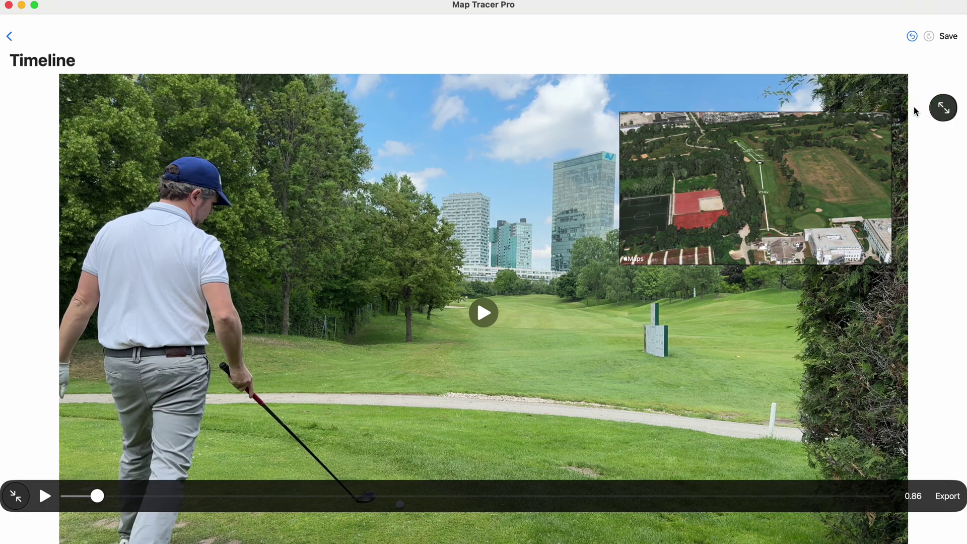
left_click_drag(780, 160, 775, 153)
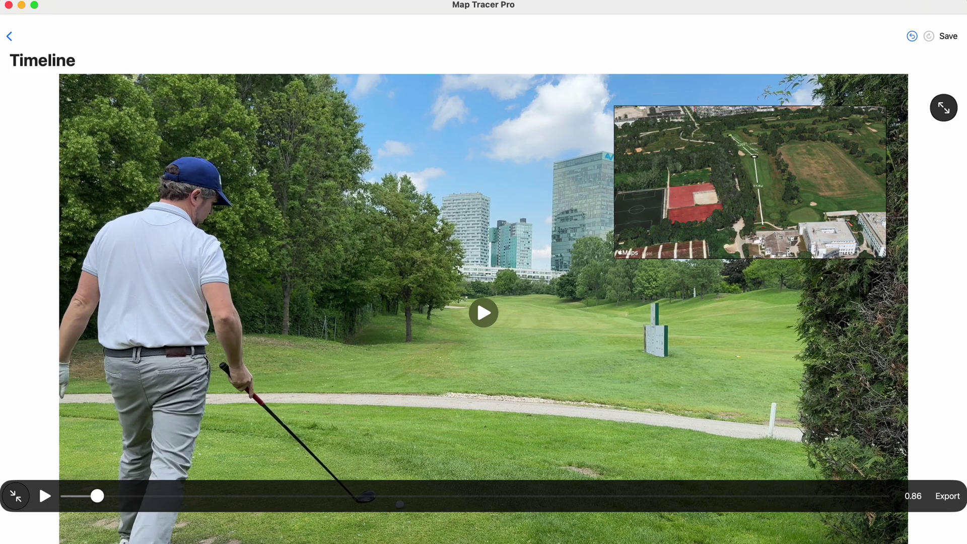
- Restore the map's portrait format, reload it at the timeline's start, and place it slightly smaller near the video's right edge
left_click(9, 36)
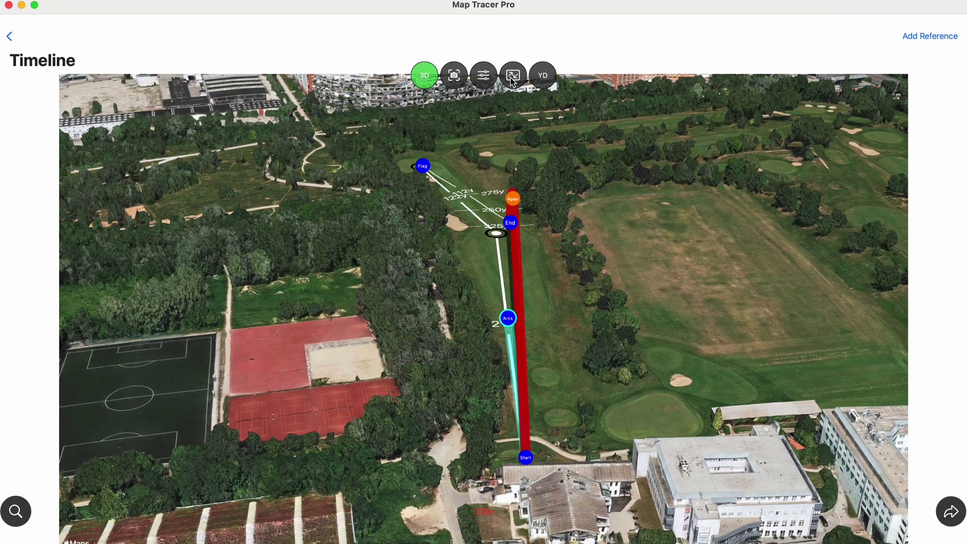
left_click(513, 76)
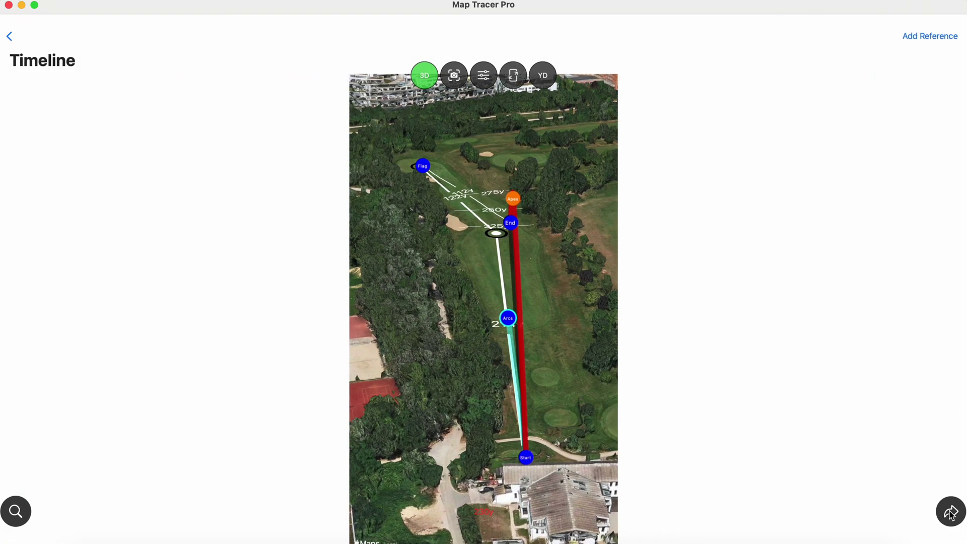
left_click(951, 511)
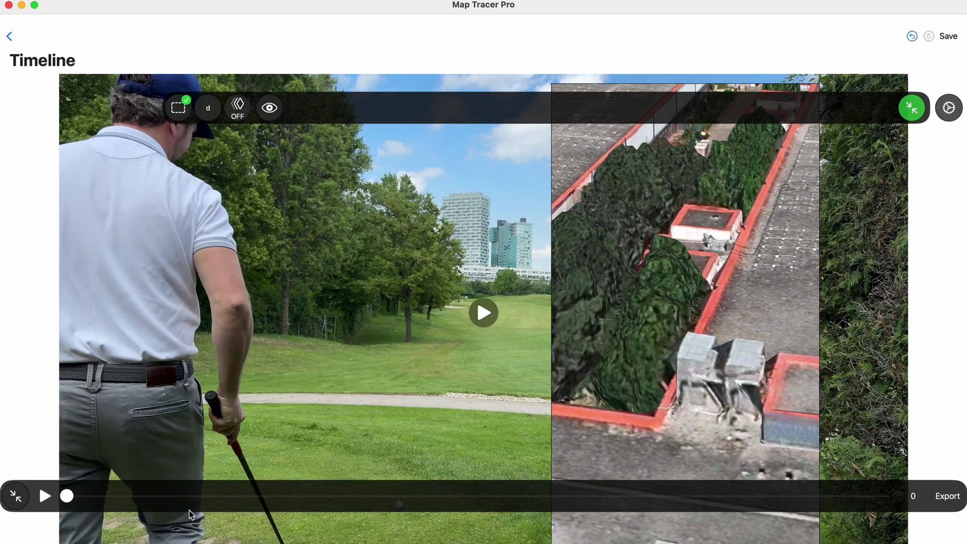
mouse_move(69, 497)
left_mouse_down()
mouse_move(86, 496)
mouse_move(51, 497)
left_mouse_up()
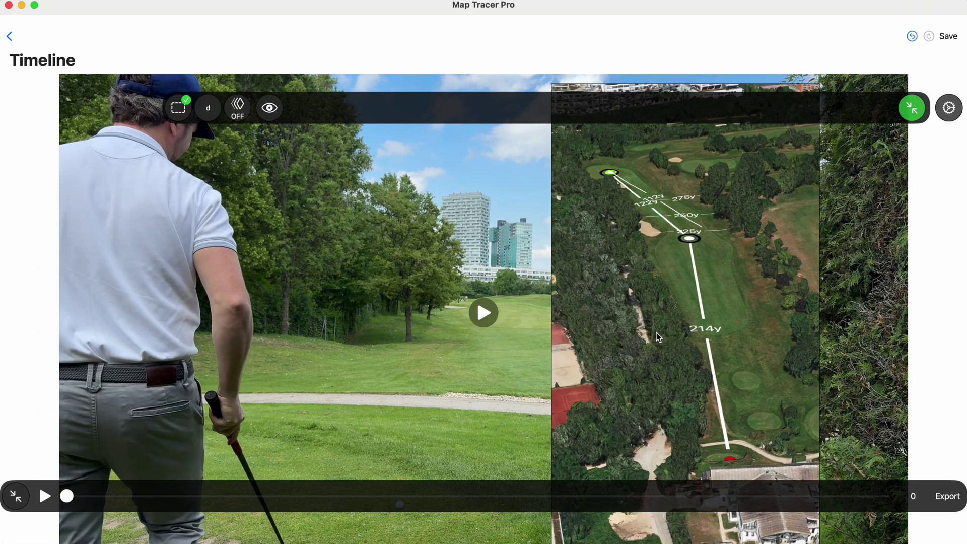
left_click_drag(658, 352, 760, 327)
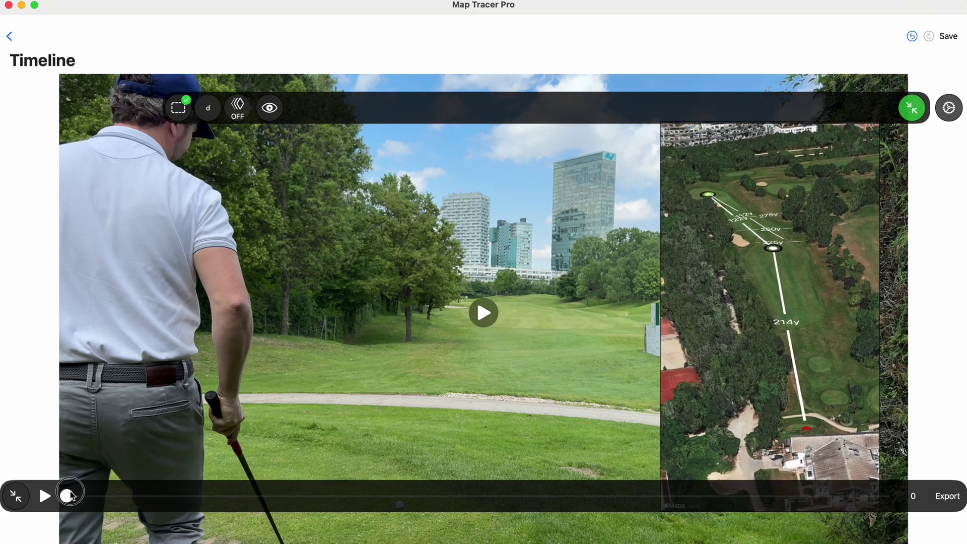
- Return to the timeline's start and give the map overlay's border a size of 6 and the Tangerine colour
mouse_move(67, 496)
left_mouse_down()
mouse_move(86, 495)
mouse_move(54, 503)
left_mouse_up()
left_click(44, 499)
left_click(177, 110)
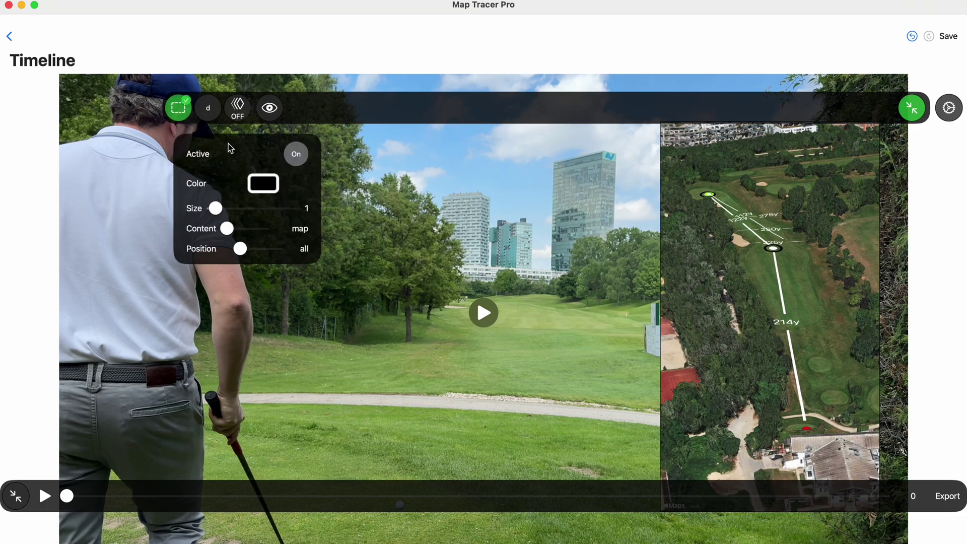
mouse_move(229, 211)
left_mouse_down()
mouse_move(220, 209)
mouse_move(255, 214)
mouse_move(216, 212)
mouse_move(272, 212)
mouse_move(203, 213)
mouse_move(291, 213)
mouse_move(234, 217)
left_mouse_up()
left_click(262, 184)
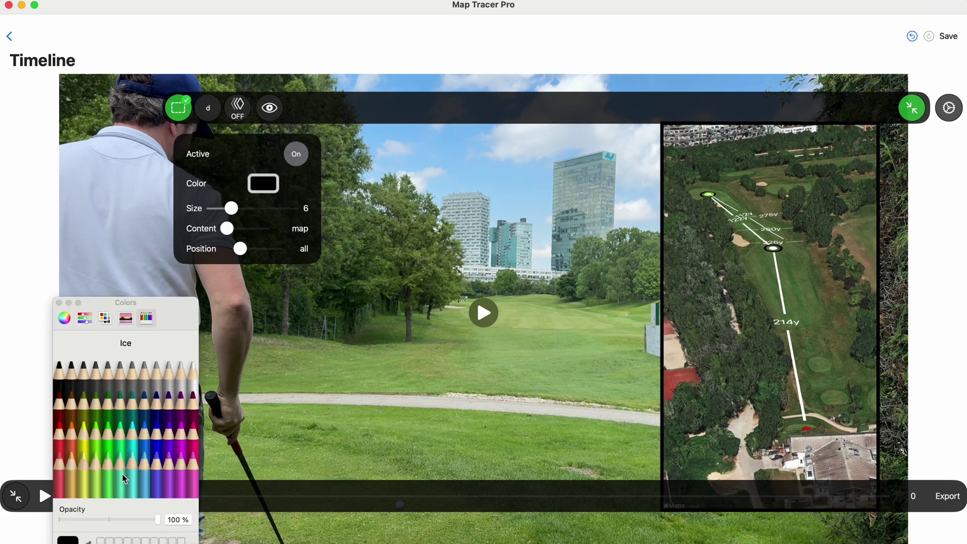
left_click(75, 436)
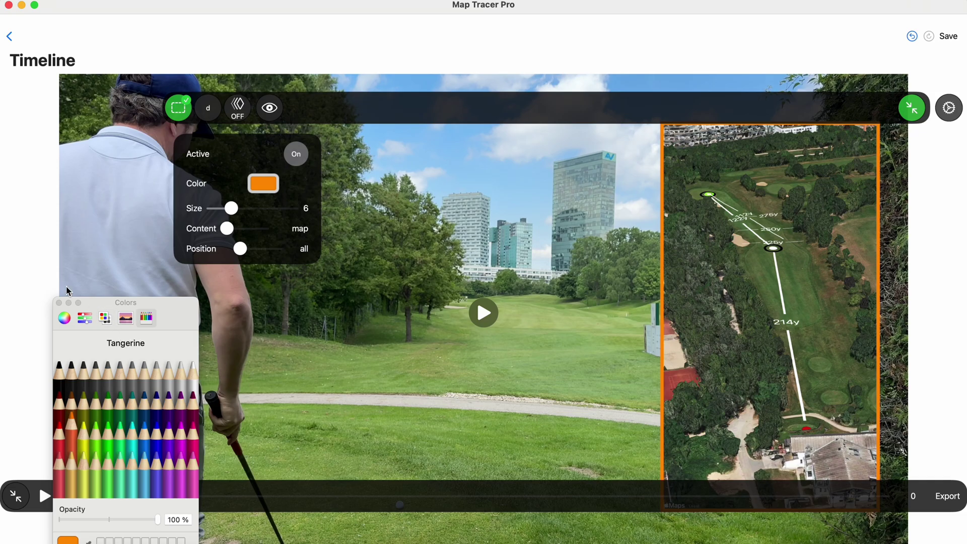
left_click(58, 303)
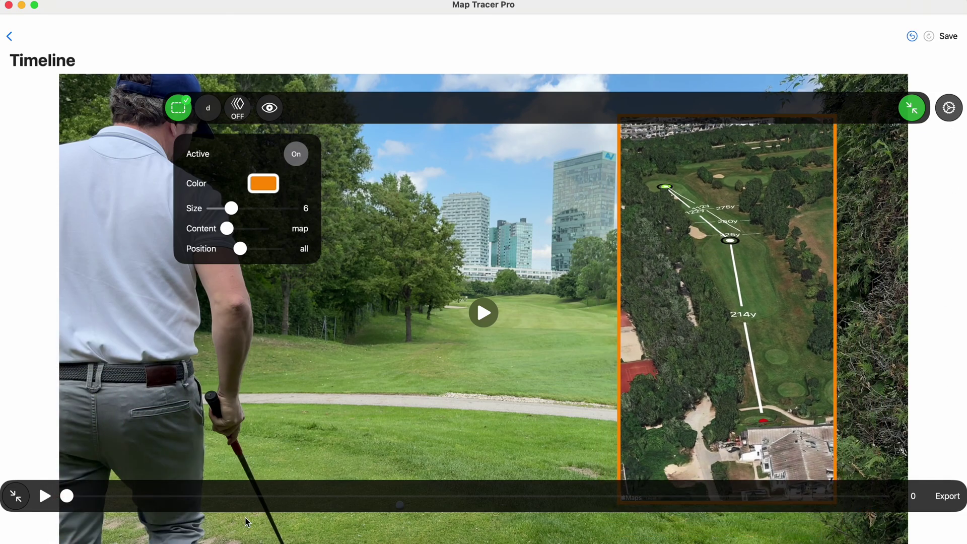
- Try other border placements, restricting it to the map's left side at size 13, and shrink the map within the video
left_click(19, 497)
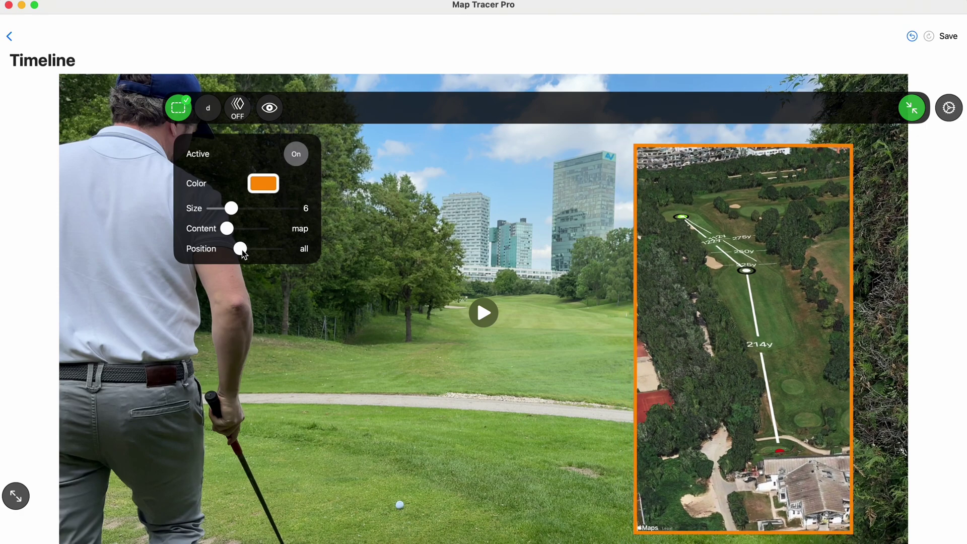
mouse_move(241, 252)
left_mouse_down()
mouse_move(280, 254)
mouse_move(237, 256)
mouse_move(255, 256)
left_mouse_up()
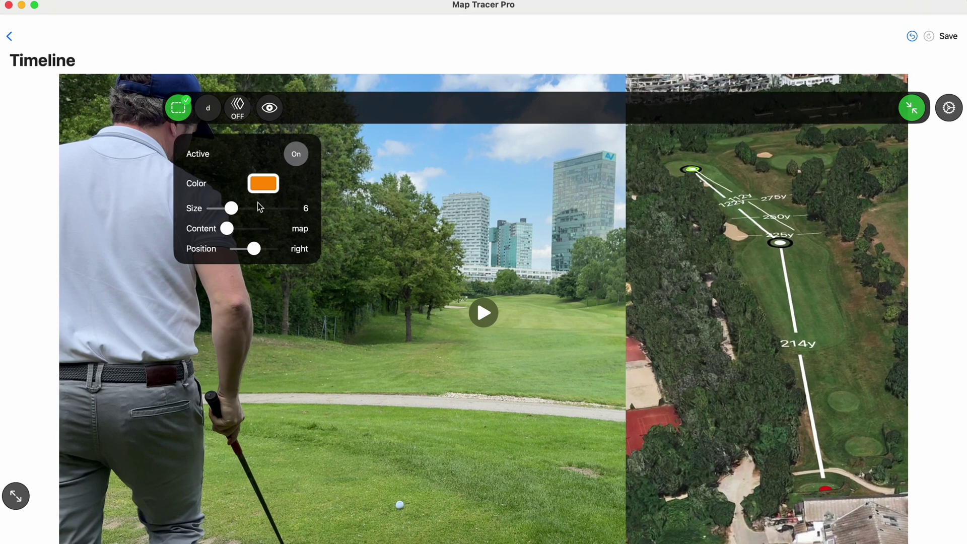
mouse_move(255, 250)
left_mouse_down()
mouse_move(266, 250)
mouse_move(246, 252)
left_mouse_up()
left_click_drag(232, 208, 246, 208)
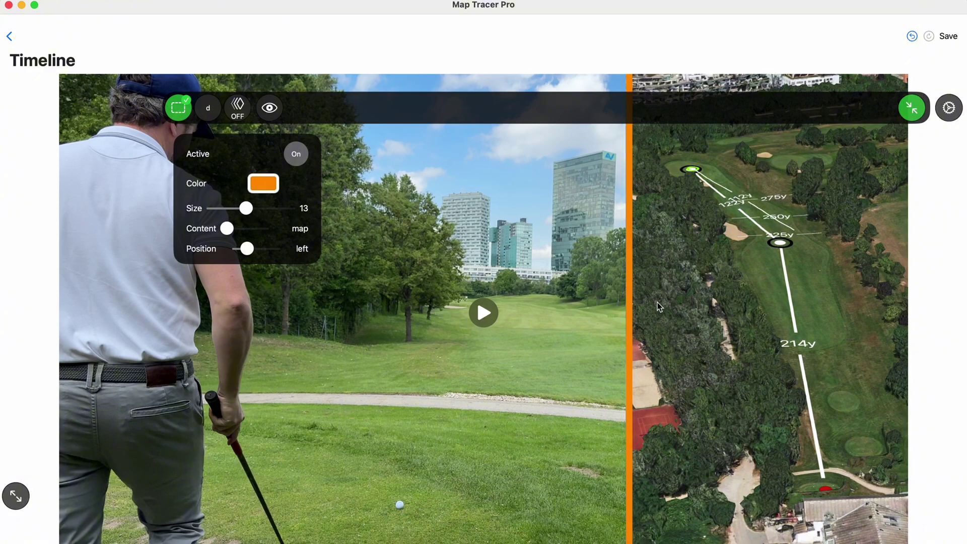
left_click_drag(698, 288, 670, 302)
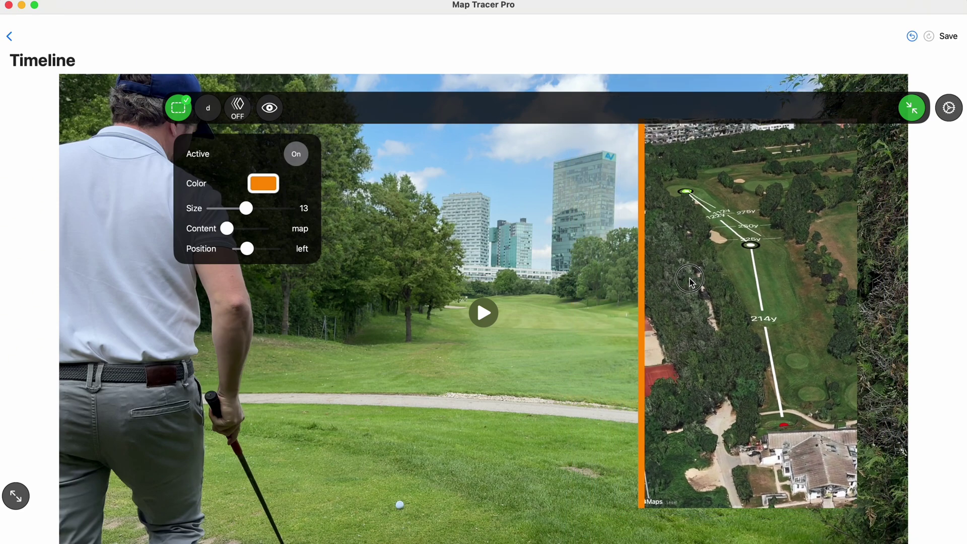
- Set the border's size to 3 on all sides of the map and place the map near the video's right edge
left_click(247, 208)
left_click_drag(247, 208, 224, 211)
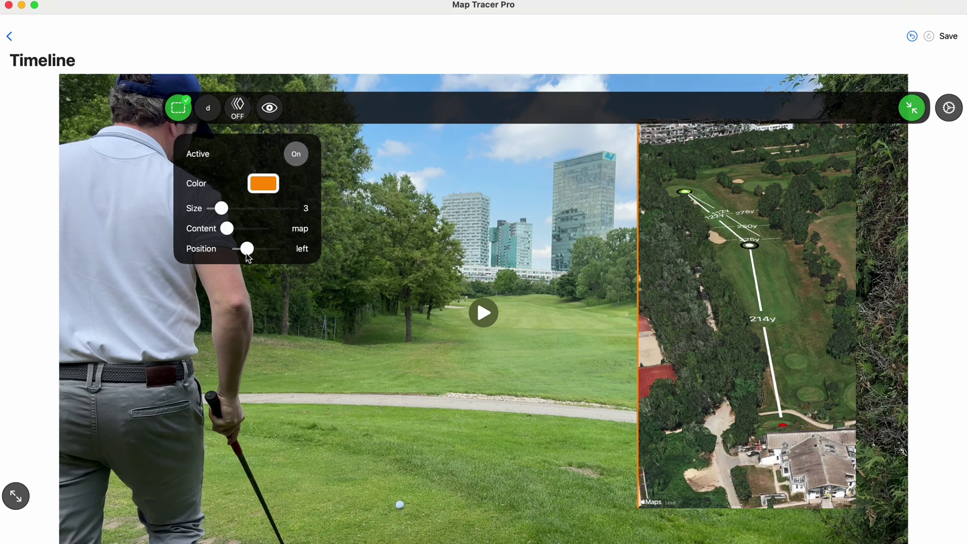
left_click_drag(248, 256, 217, 256)
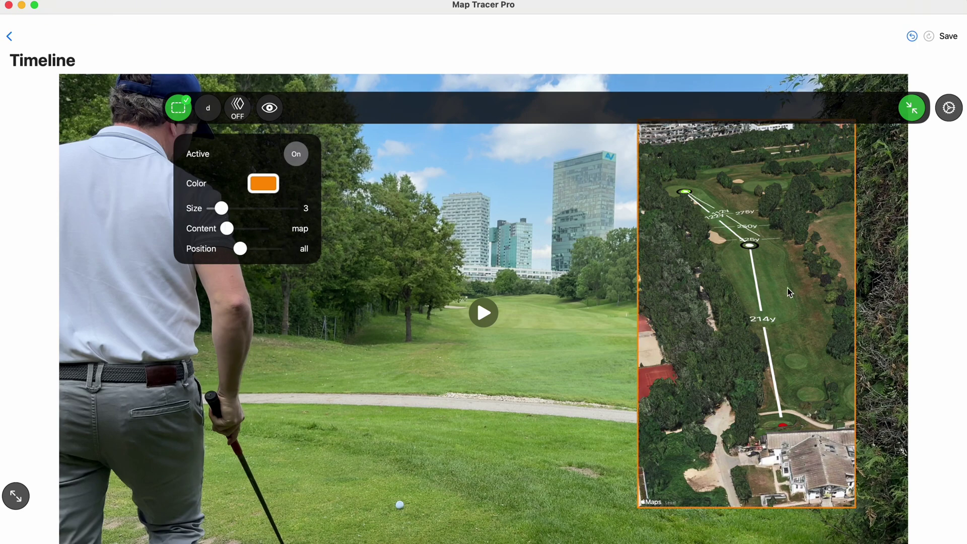
left_click(774, 301)
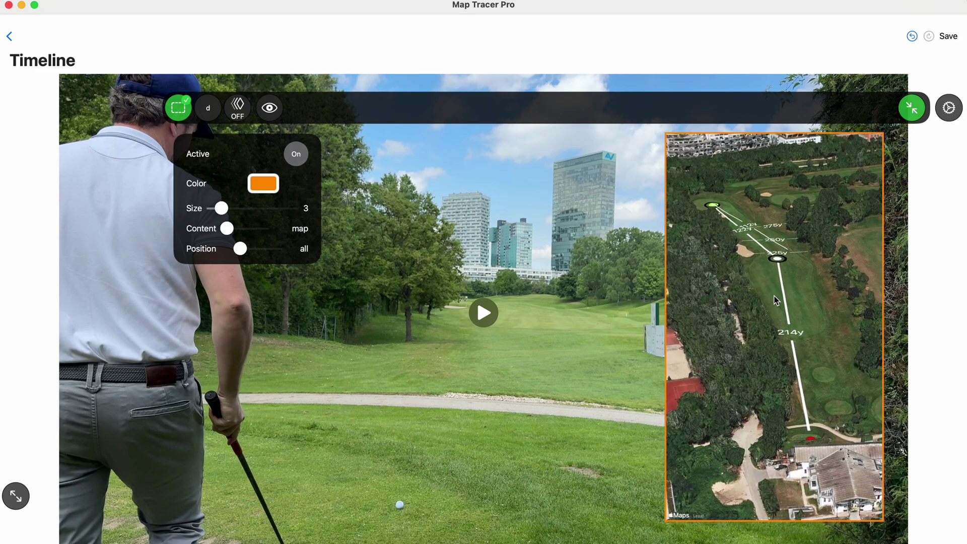
left_click_drag(775, 299, 762, 301)
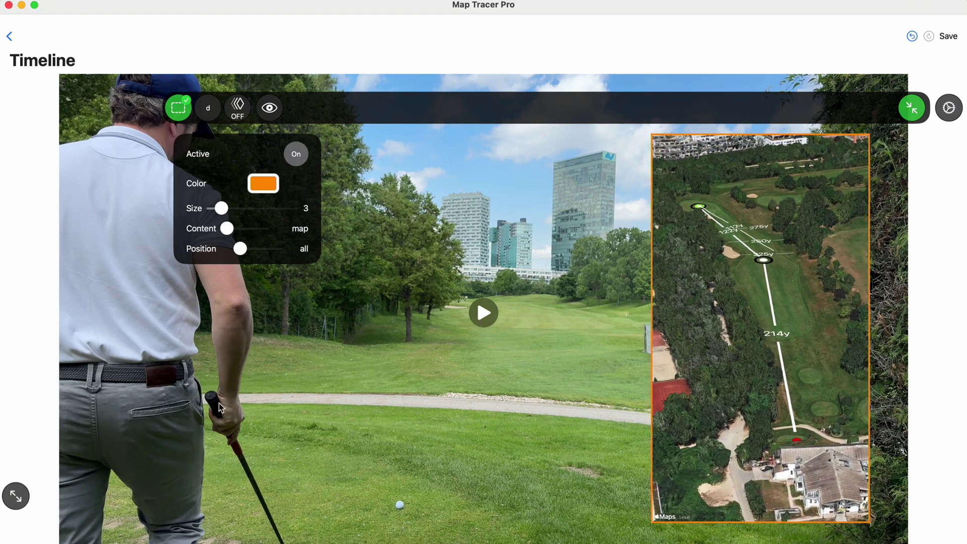
- Apply the Slide-in animation to the map overlay, directed left, and scrub the opening moments to preview it
left_click(16, 496)
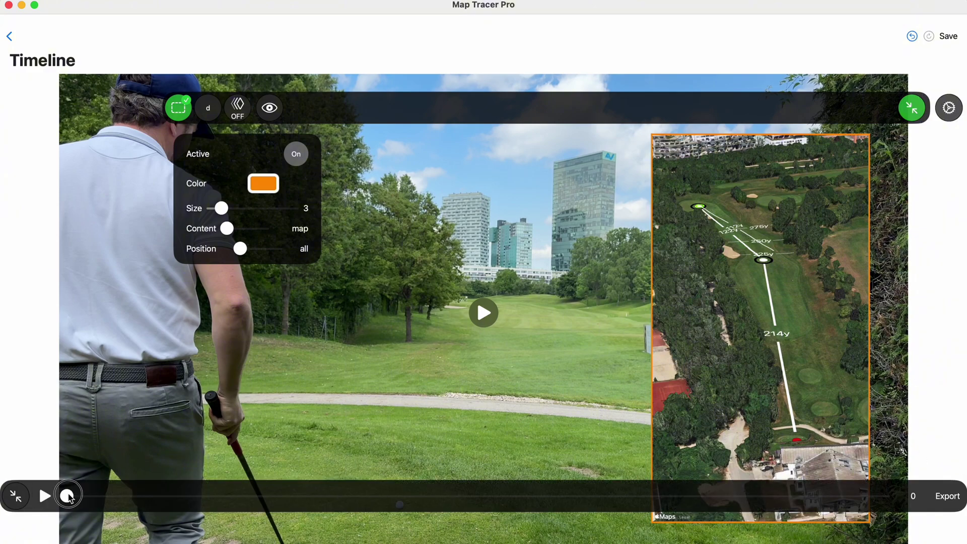
mouse_move(66, 496)
left_mouse_down()
mouse_move(138, 496)
mouse_move(66, 496)
left_mouse_up()
left_click(241, 110)
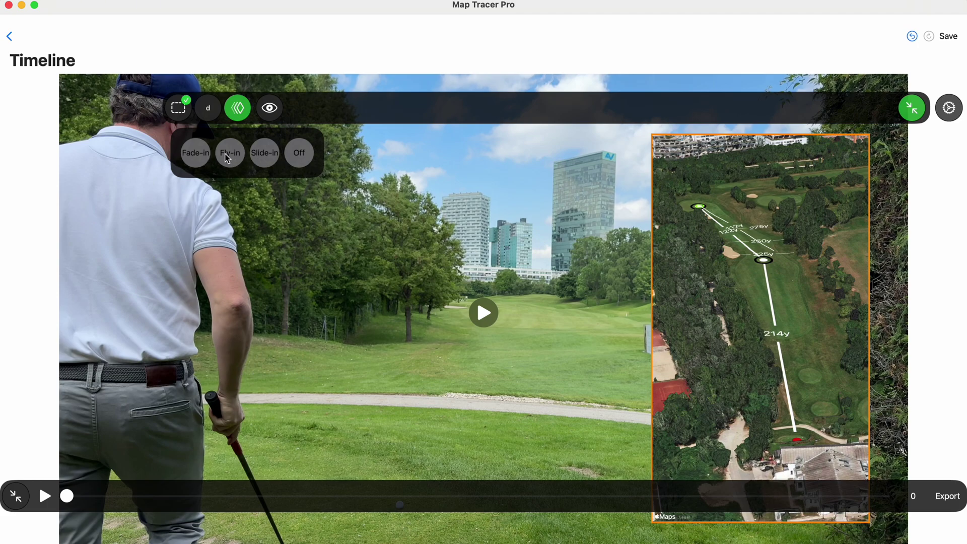
left_click(261, 153)
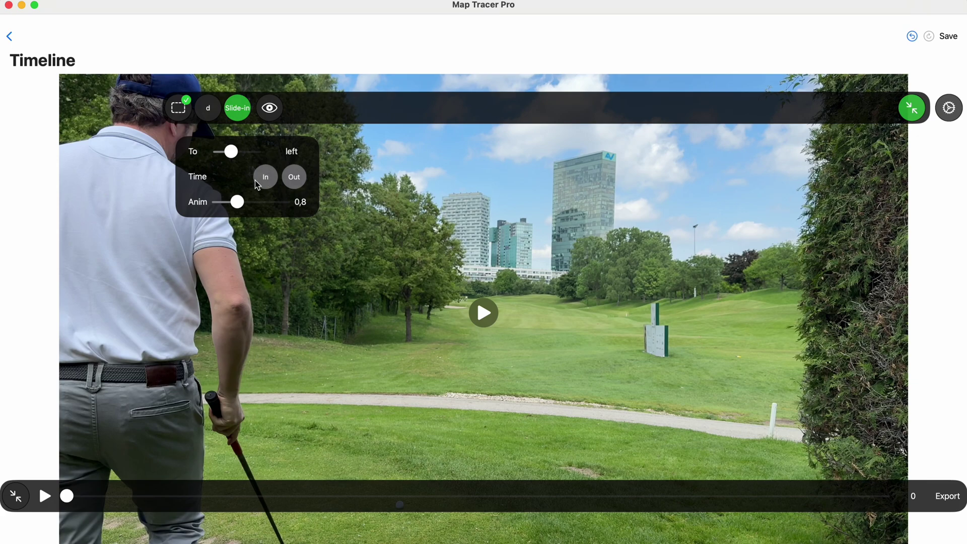
mouse_move(67, 496)
left_mouse_down()
mouse_move(138, 501)
mouse_move(85, 498)
left_mouse_up()
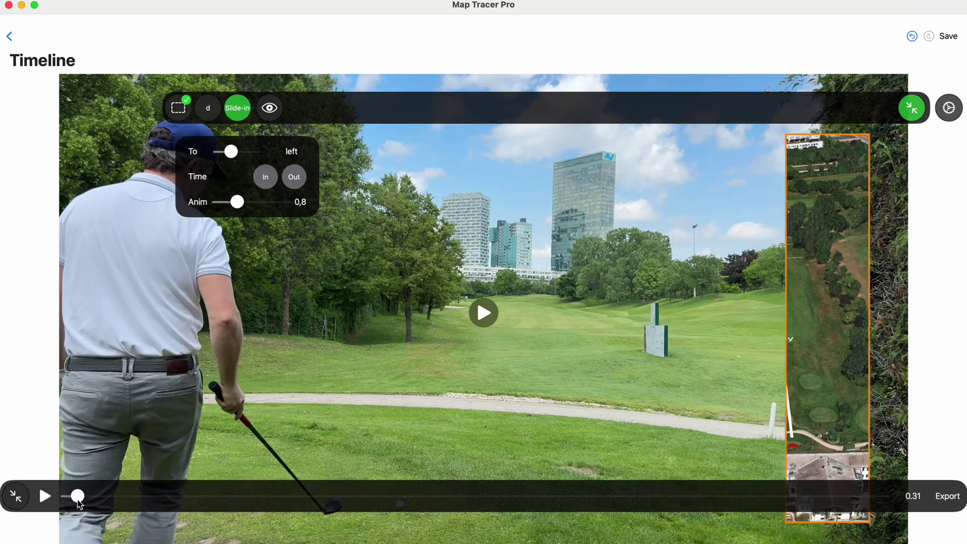
mouse_move(232, 155)
left_mouse_down()
mouse_move(244, 156)
mouse_move(222, 156)
mouse_move(275, 157)
mouse_move(231, 154)
left_mouse_up()
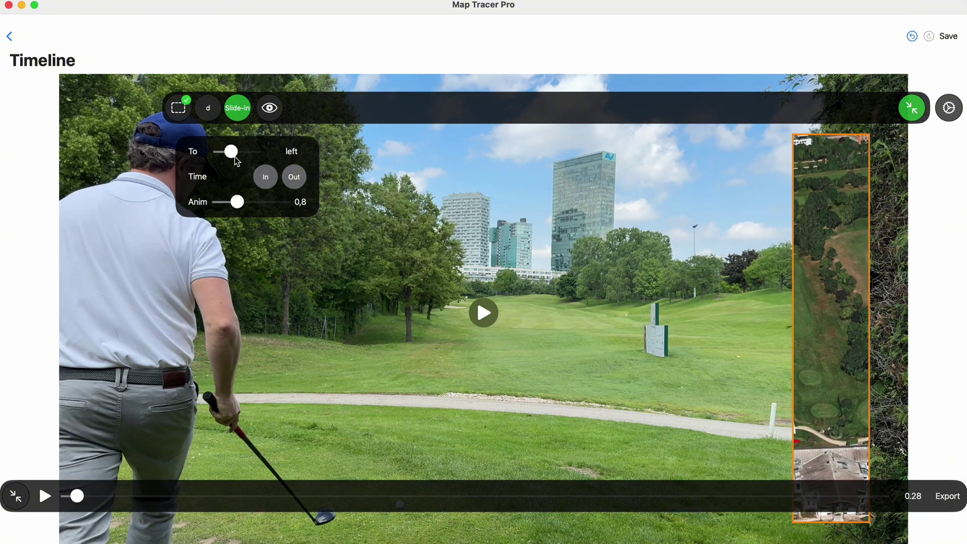
- Scrub the timeline to 1.12 and set this moment as the map's slide-in time
left_click_drag(73, 496, 197, 496)
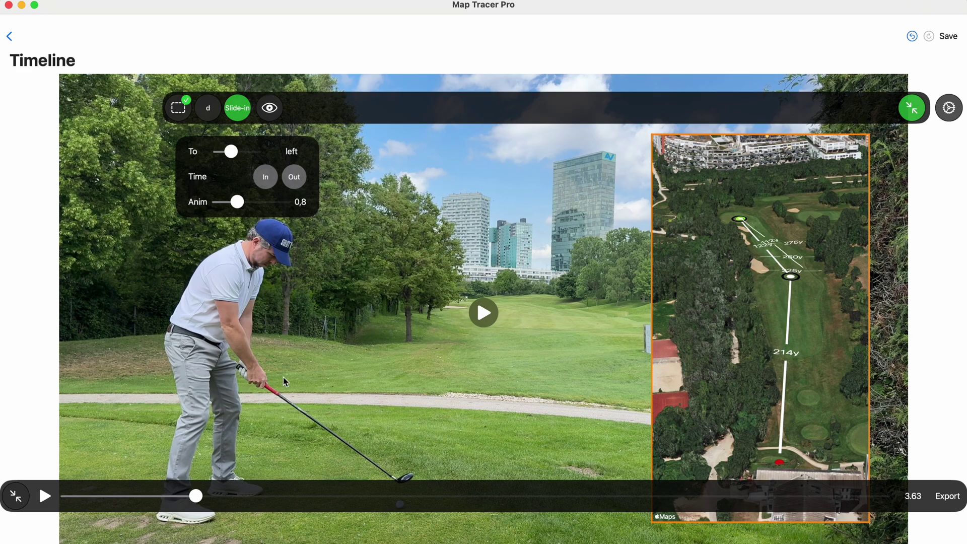
left_click_drag(196, 496, 106, 497)
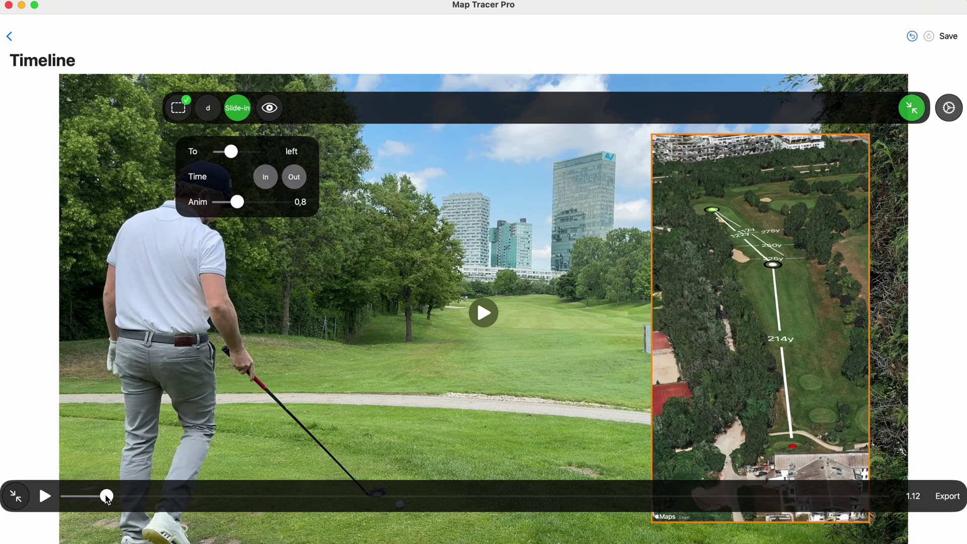
left_click(267, 179)
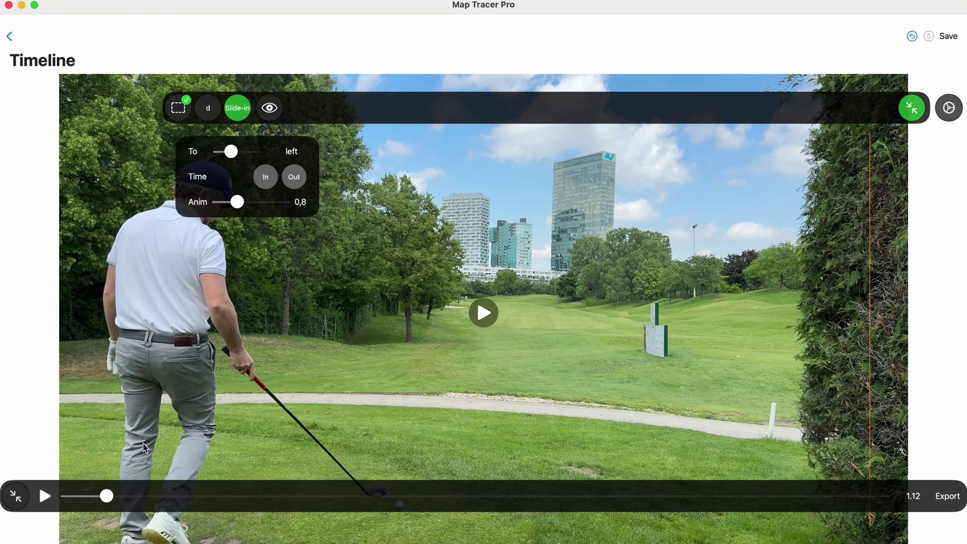
- Set the map's slide-out time at 21.62 and the animation duration to 1,0
left_click_drag(107, 497, 837, 503)
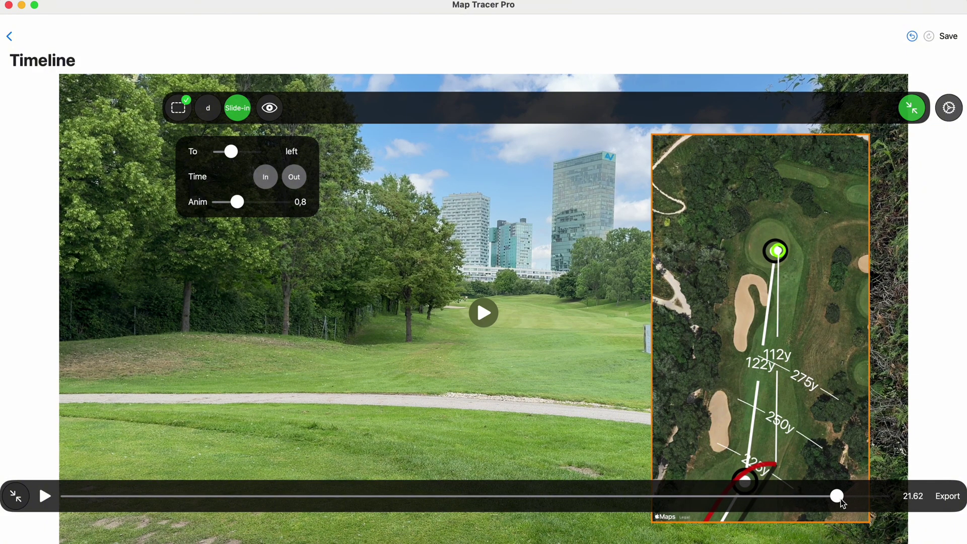
left_click(299, 180)
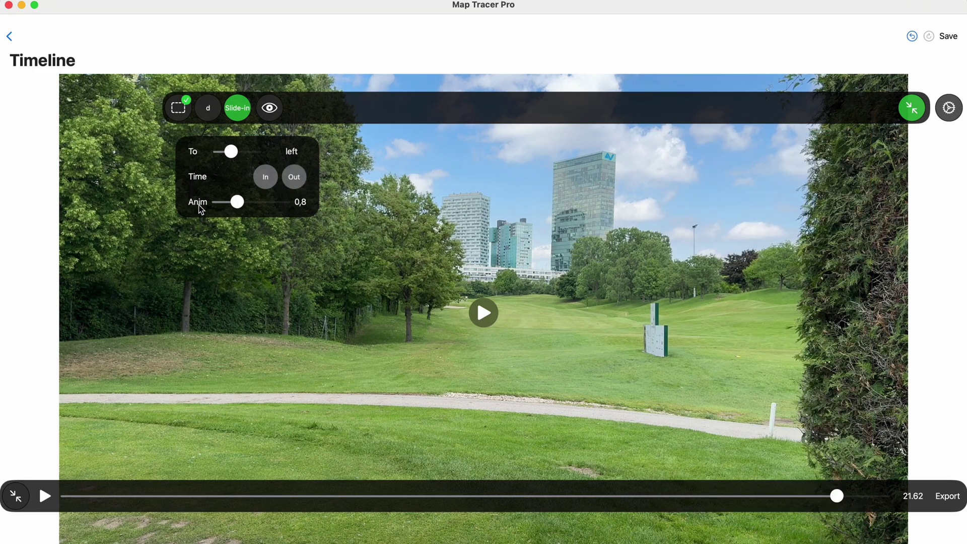
left_click_drag(237, 202, 246, 209)
- Play the video from near its beginning to watch the map slide in, and pause at 4.87
left_click(70, 497)
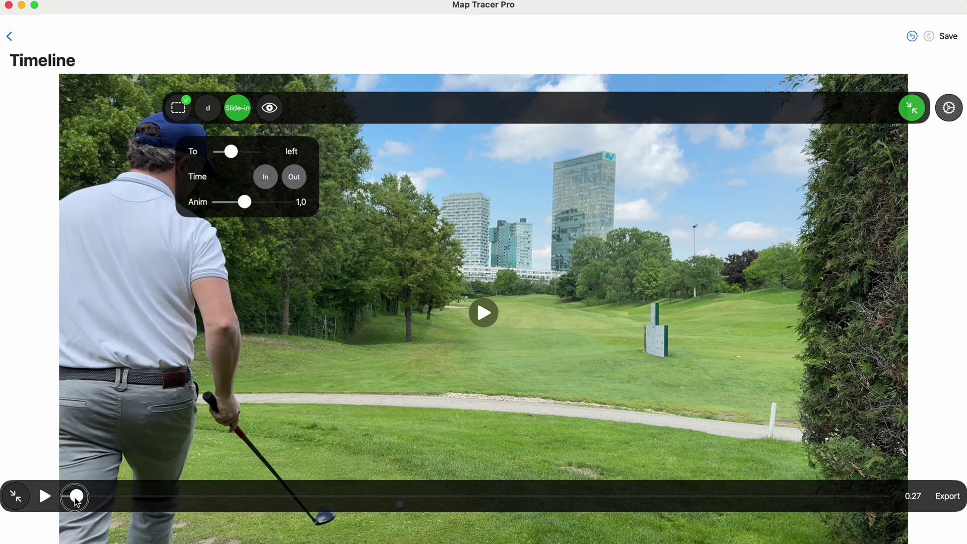
left_click(49, 499)
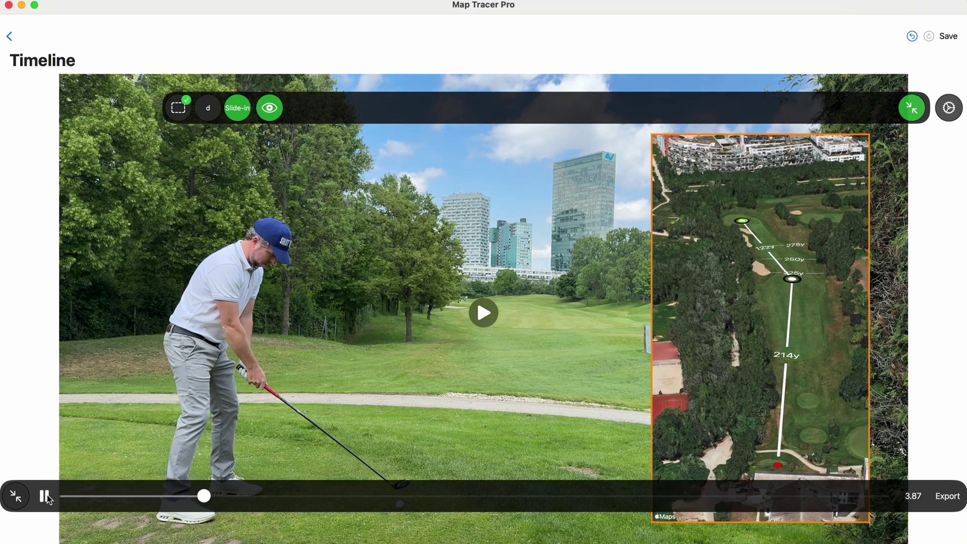
left_click(45, 497)
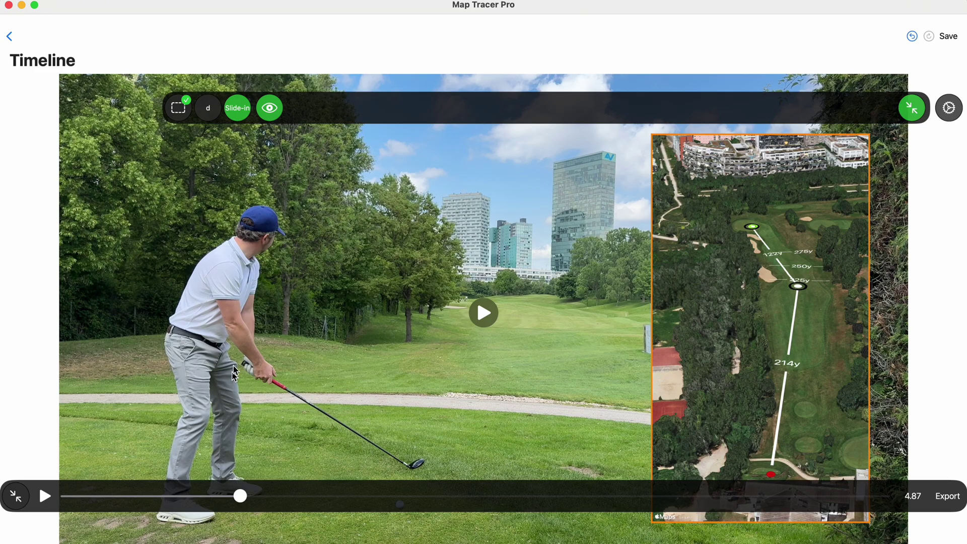
- Activate the distance label and, with the timeline at 11.47, place it in the map's upper-left corner
left_click(244, 110)
left_click(245, 110)
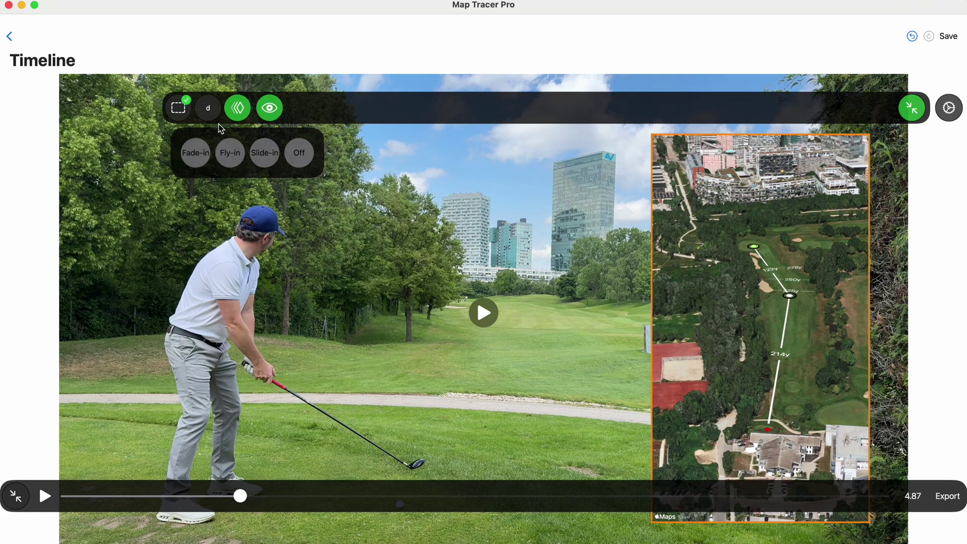
left_click(208, 107)
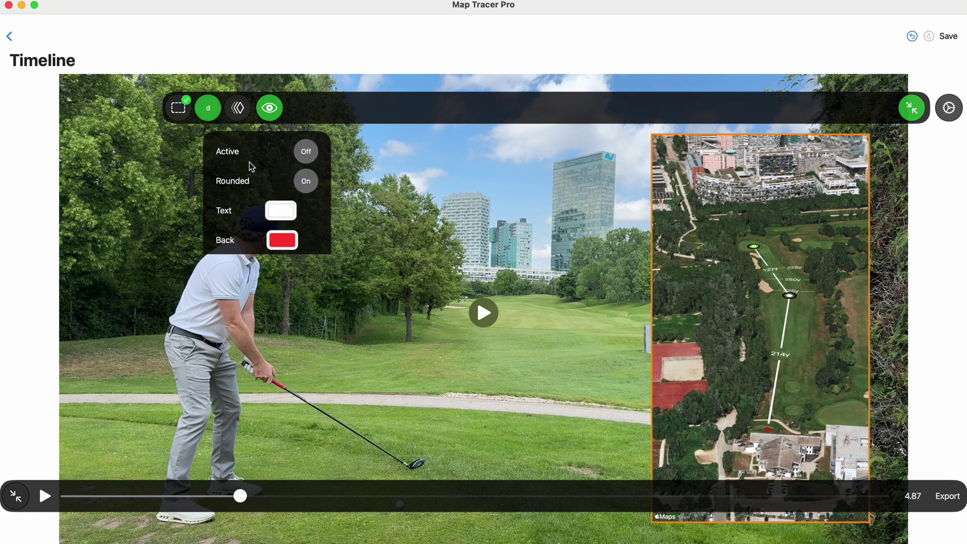
left_click(309, 154)
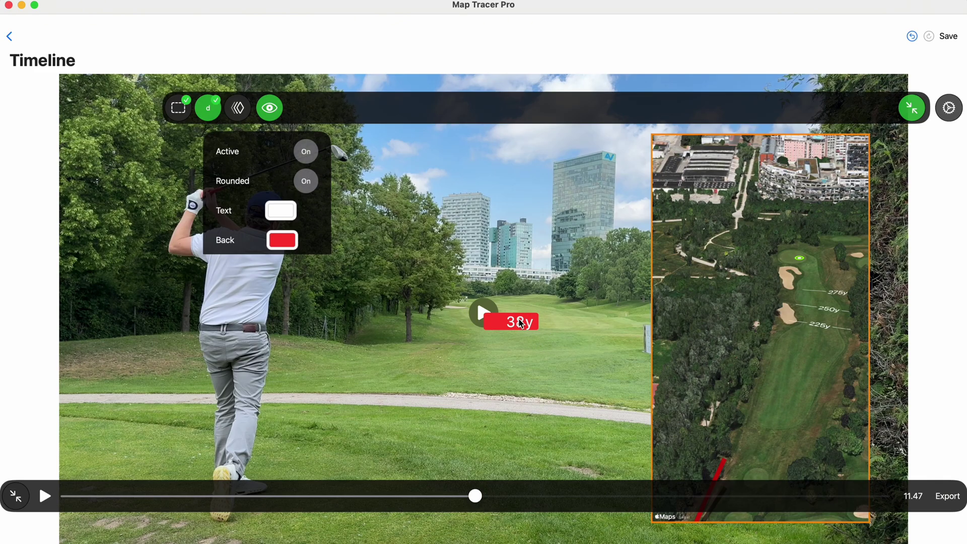
left_click_drag(519, 321, 685, 147)
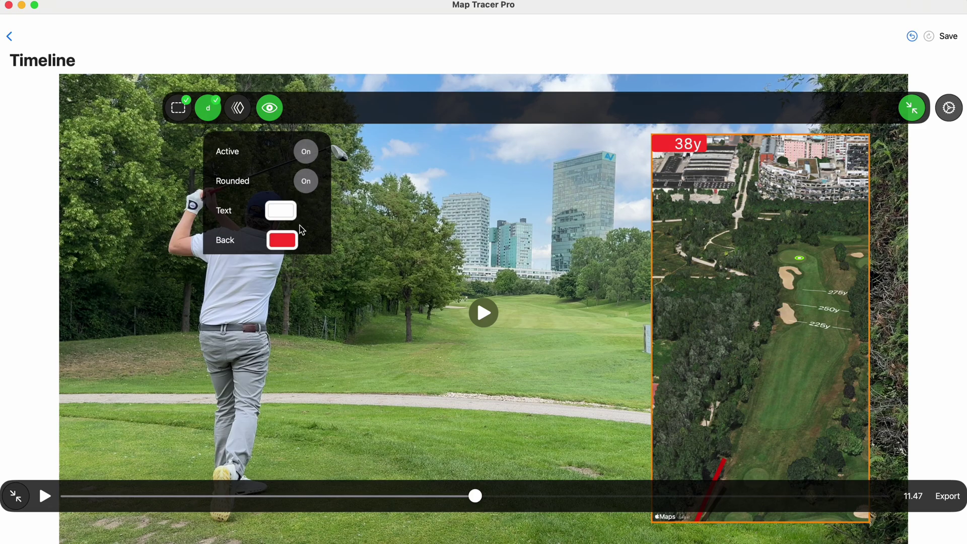
- Increase the distance label's size to 43
scroll(302, 229, "down", 2)
scroll(302, 230, "down", 2)
left_click_drag(255, 209, 265, 211)
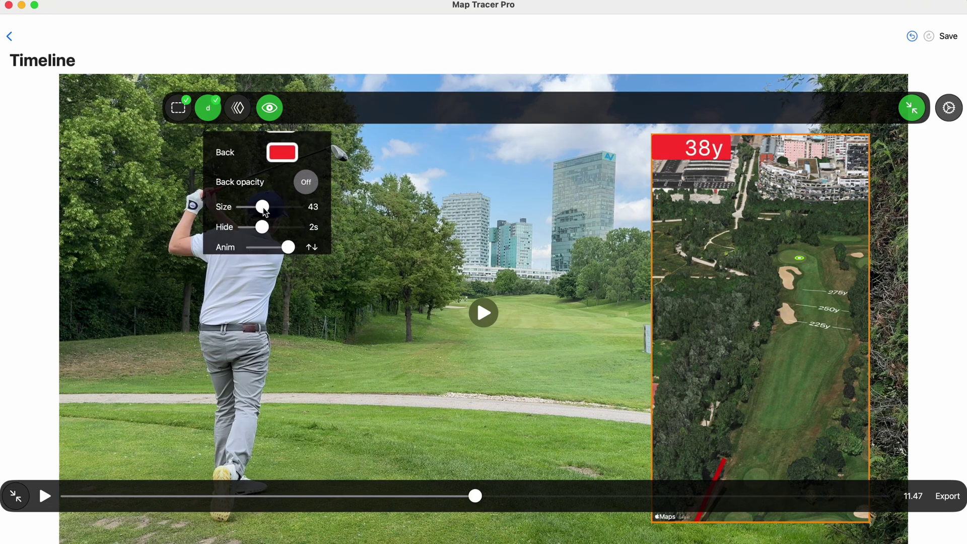
- Change the distance label's background colour to Tangerine to match the map's border
scroll(286, 157, "up", 3)
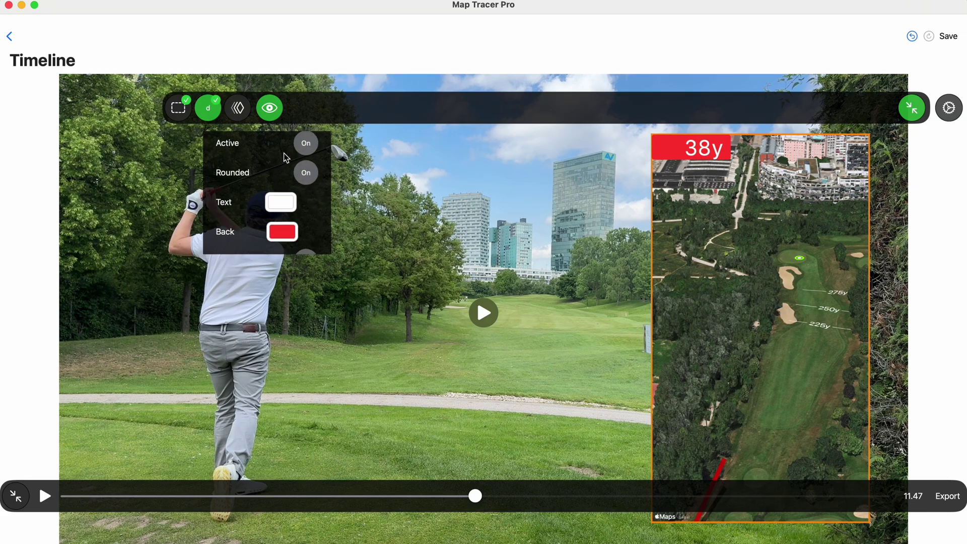
scroll(285, 158, "down", 1)
scroll(282, 199, "up", 1)
scroll(283, 198, "down", 3)
scroll(286, 200, "up", 2)
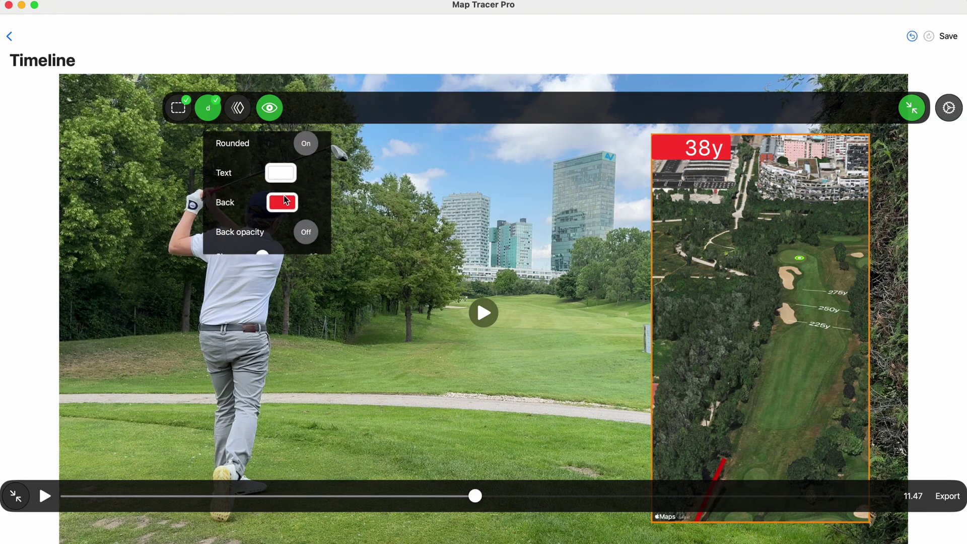
scroll(286, 201, "down", 1)
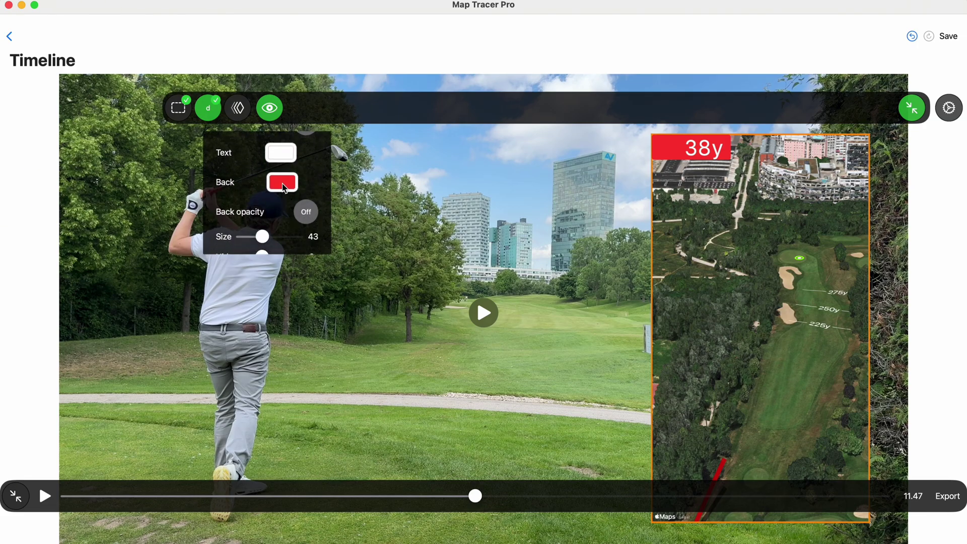
left_click(284, 183)
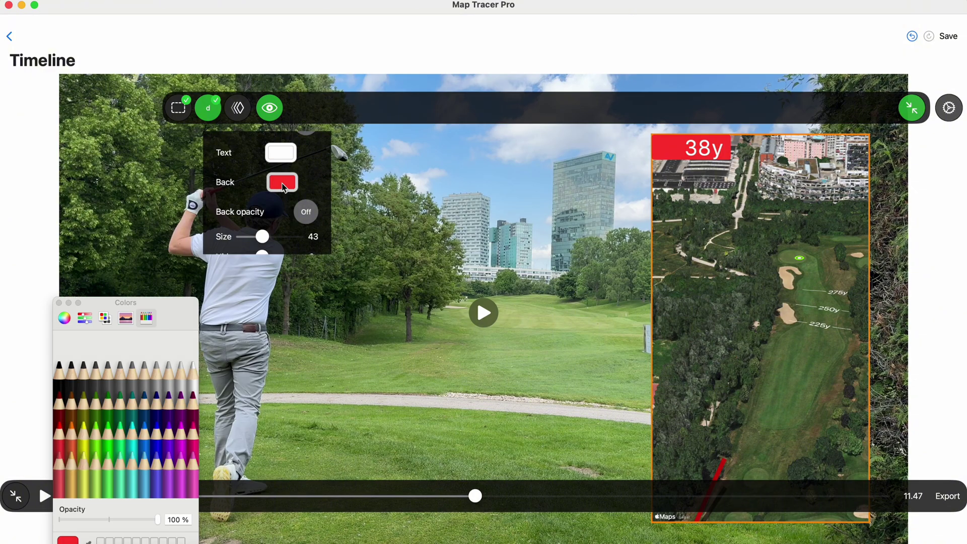
left_click(73, 441)
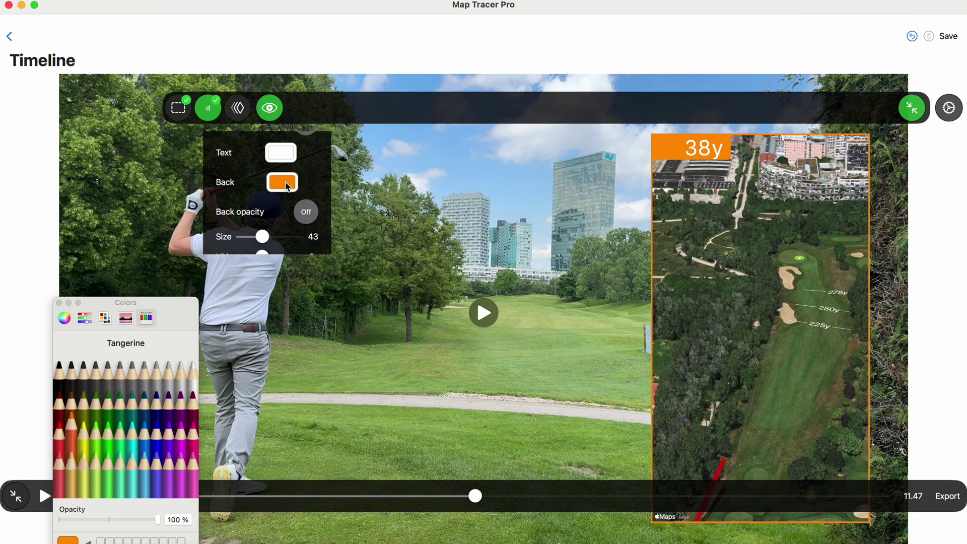
- Set the distance label's text colour to Licorice and its hide time to 3 s
left_click(285, 156)
left_click(60, 367)
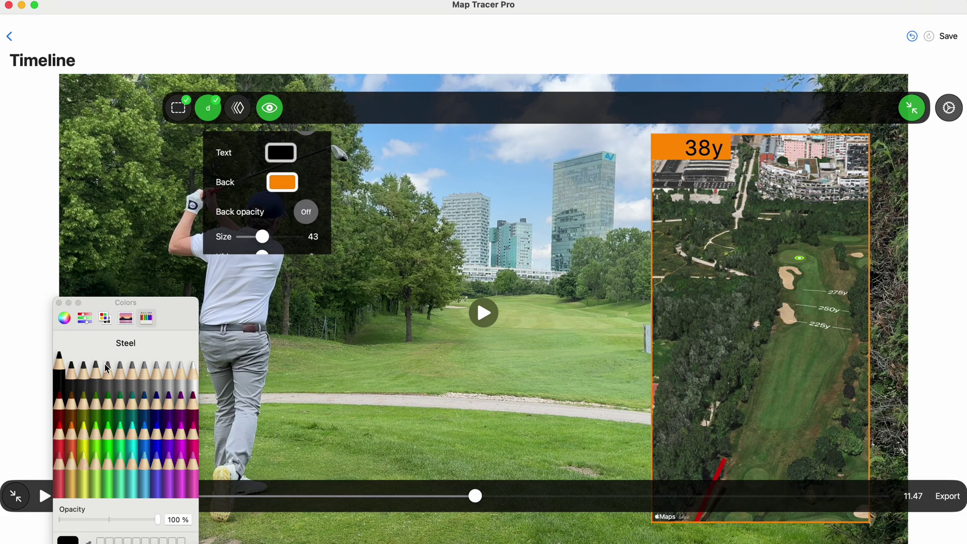
scroll(294, 227, "down", 3)
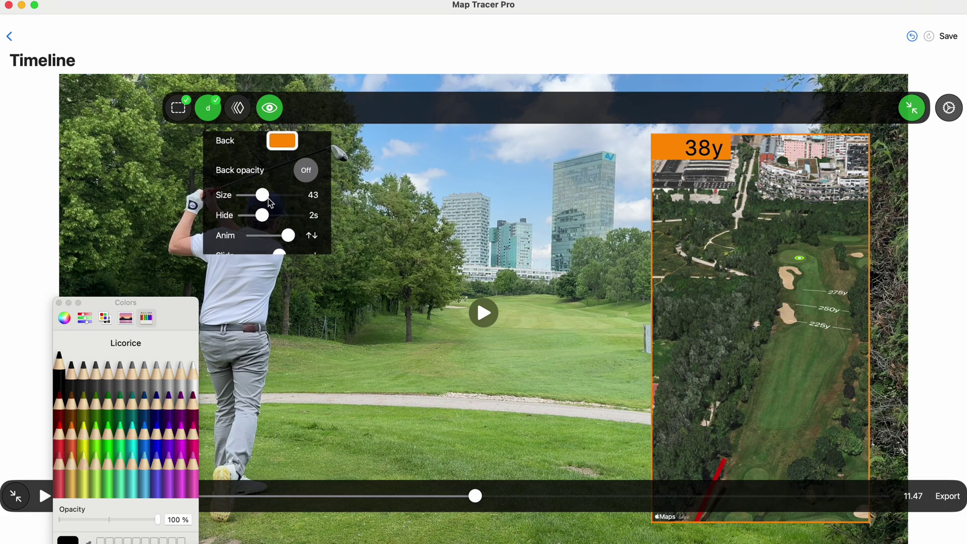
scroll(269, 204, "down", 1)
left_click_drag(272, 207, 278, 207)
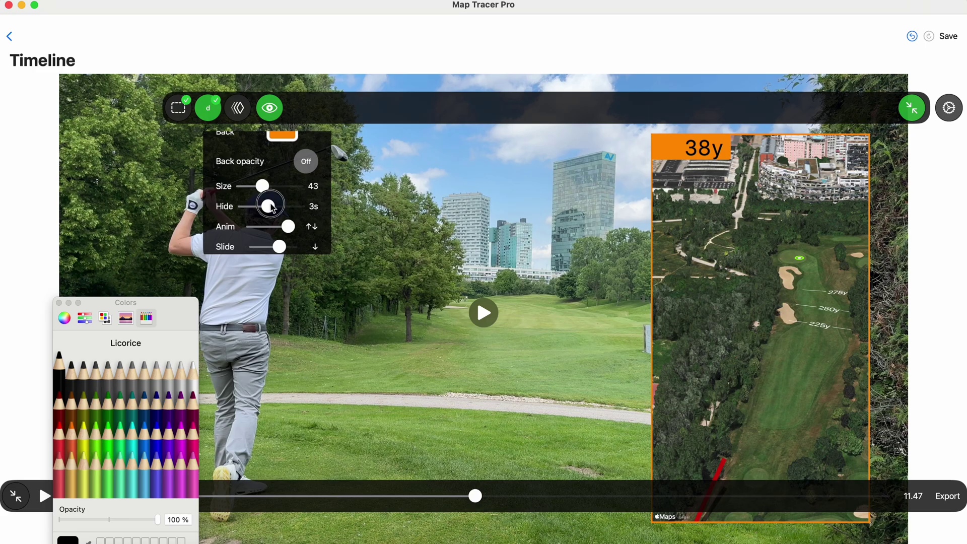
- Set the distance label to slide rightward, keeping its animation on both in and out, and close the colour picker
scroll(241, 215, "down", 1)
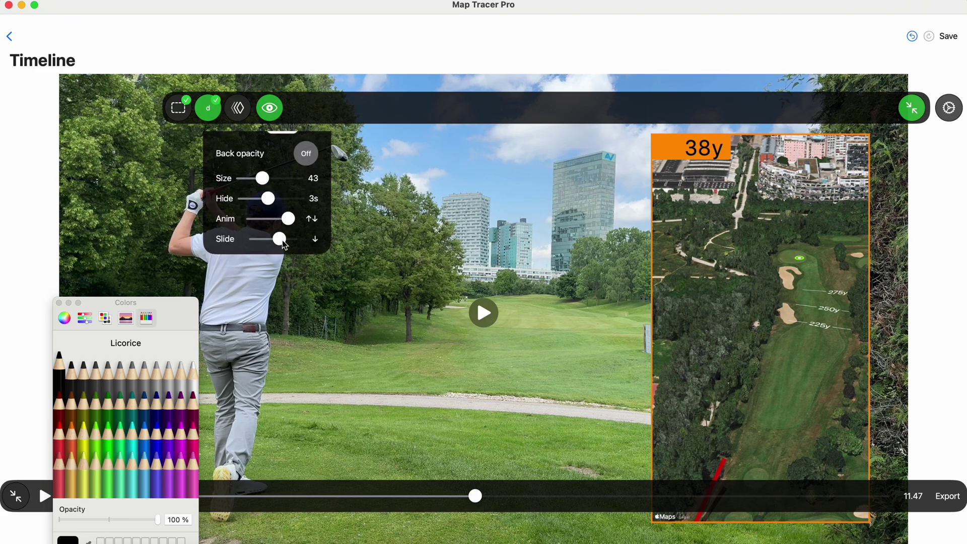
left_click(296, 218)
mouse_move(298, 218)
left_mouse_down()
mouse_move(255, 216)
mouse_move(305, 225)
left_mouse_up()
left_click_drag(286, 246, 265, 245)
left_click(58, 302)
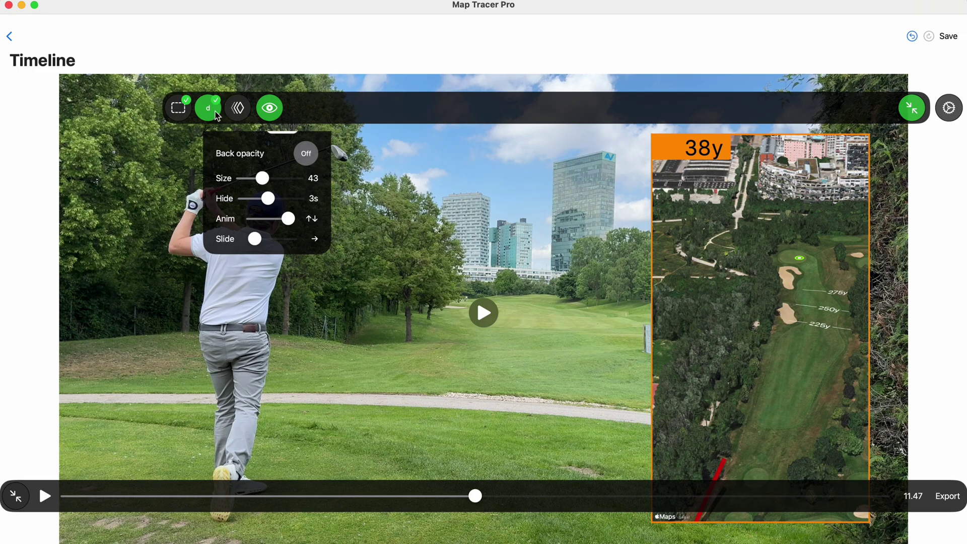
- Close the distance label's settings, play the video from near its start, and pause at 12.4 to check the label
left_click(209, 108)
left_click_drag(479, 498, 75, 497)
left_click(44, 496)
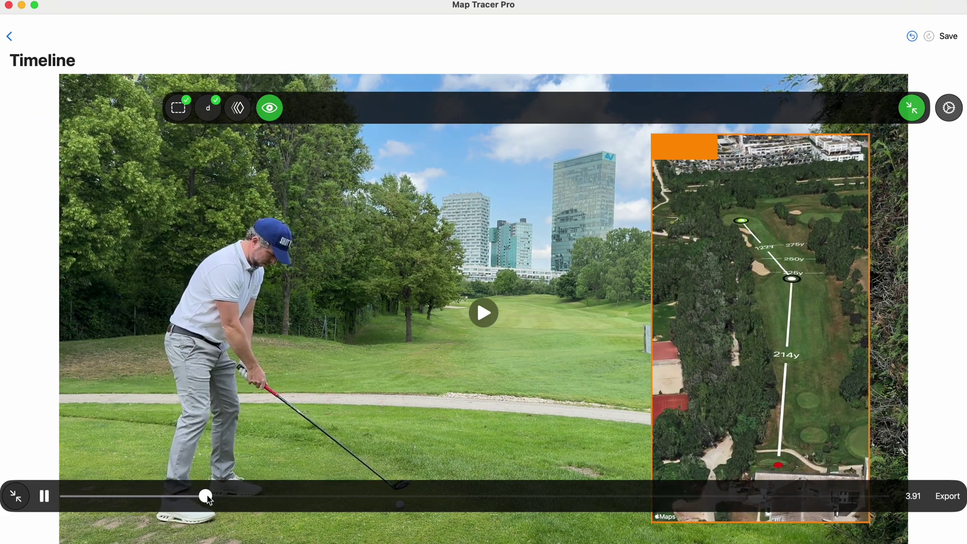
left_click_drag(206, 497, 319, 497)
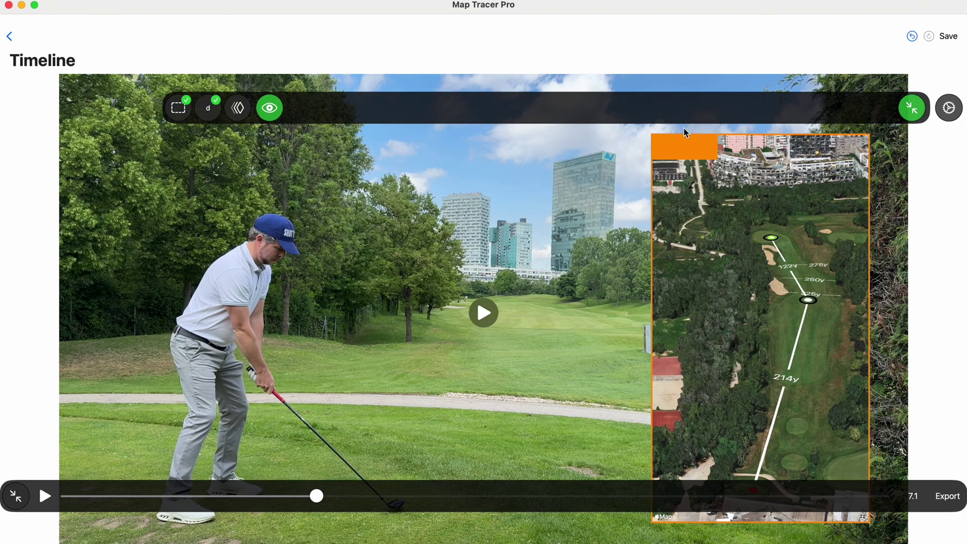
mouse_move(317, 497)
left_mouse_down()
mouse_move(330, 496)
mouse_move(303, 498)
left_mouse_up()
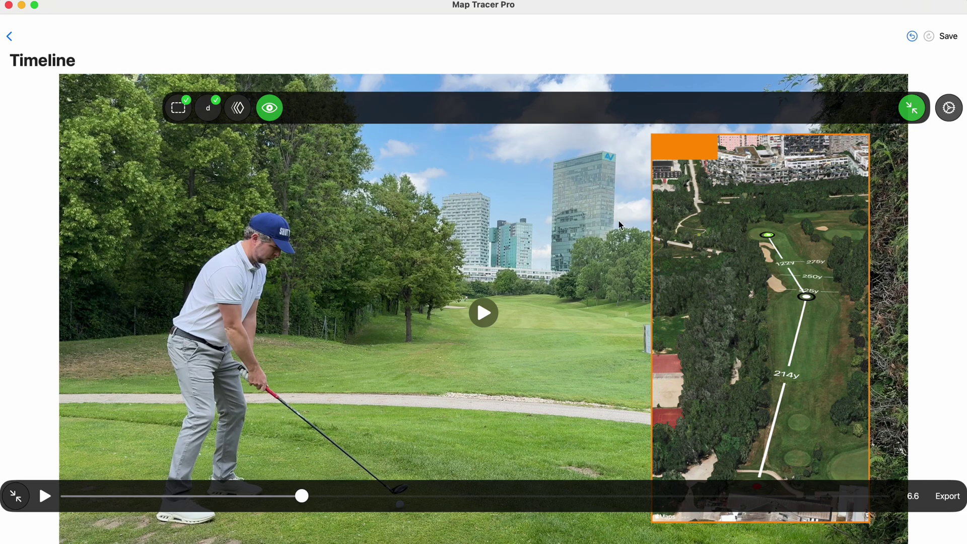
left_click(44, 496)
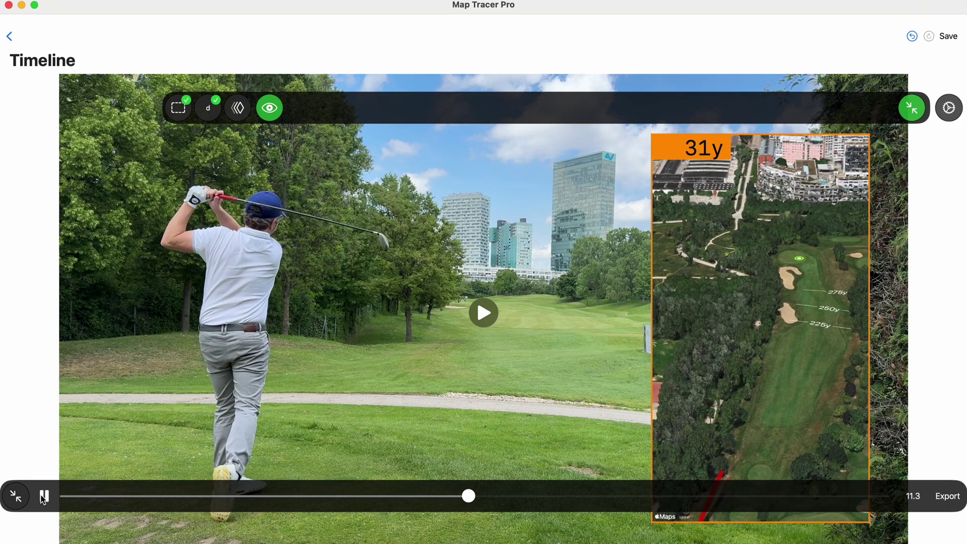
left_click(205, 151)
- Review the distance label's settings and scrub the timeline to 20.5, 16.61 and 5.41 to check the label across the video
left_click(208, 108)
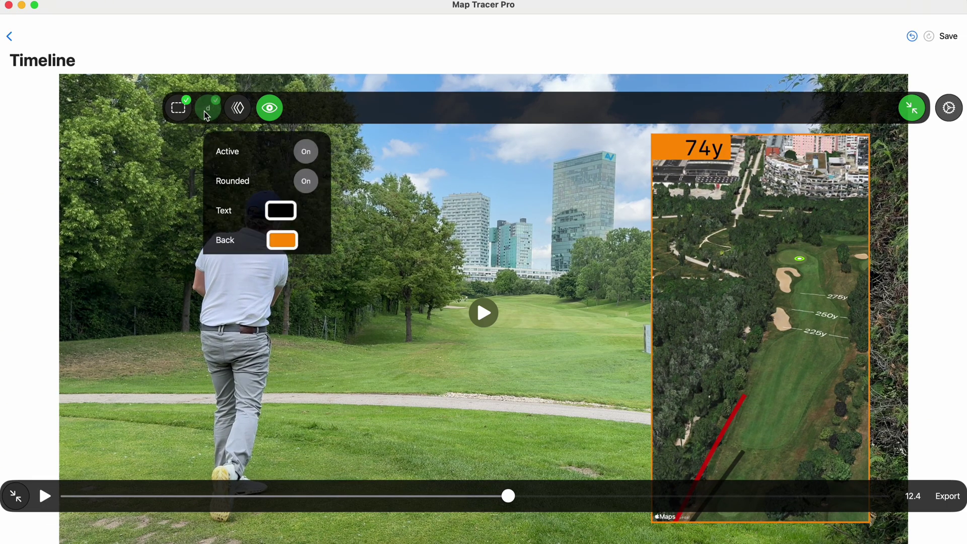
scroll(252, 209, "down", 3)
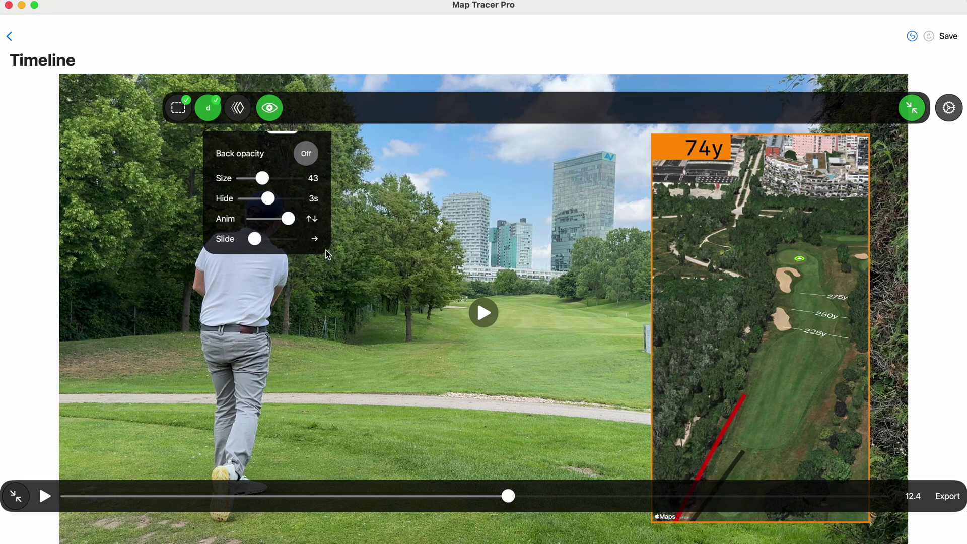
left_click_drag(513, 502, 781, 509)
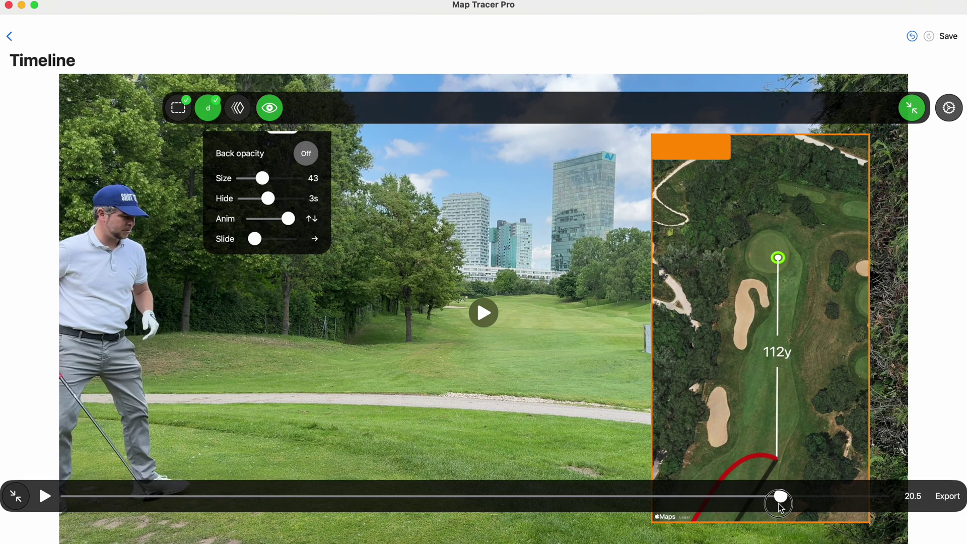
left_click_drag(781, 508, 658, 508)
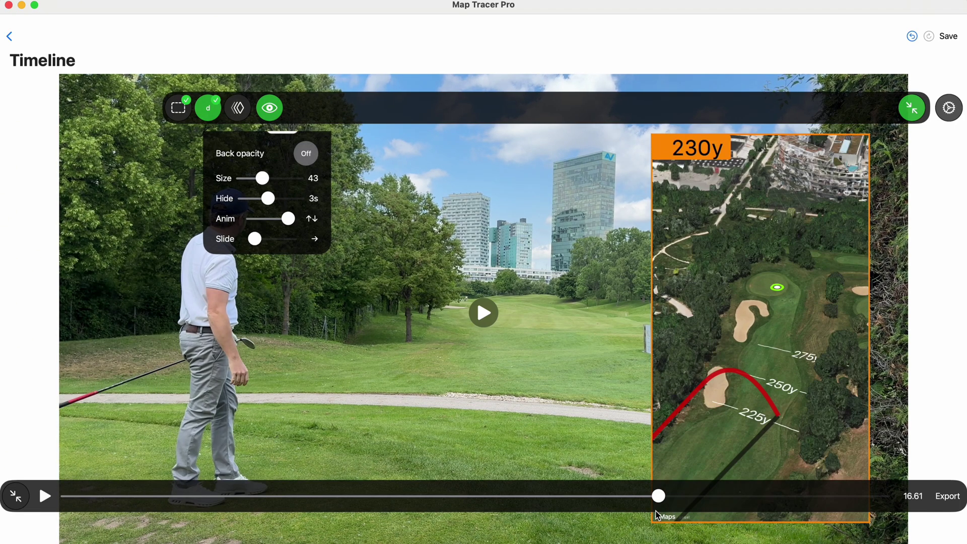
left_click(261, 507)
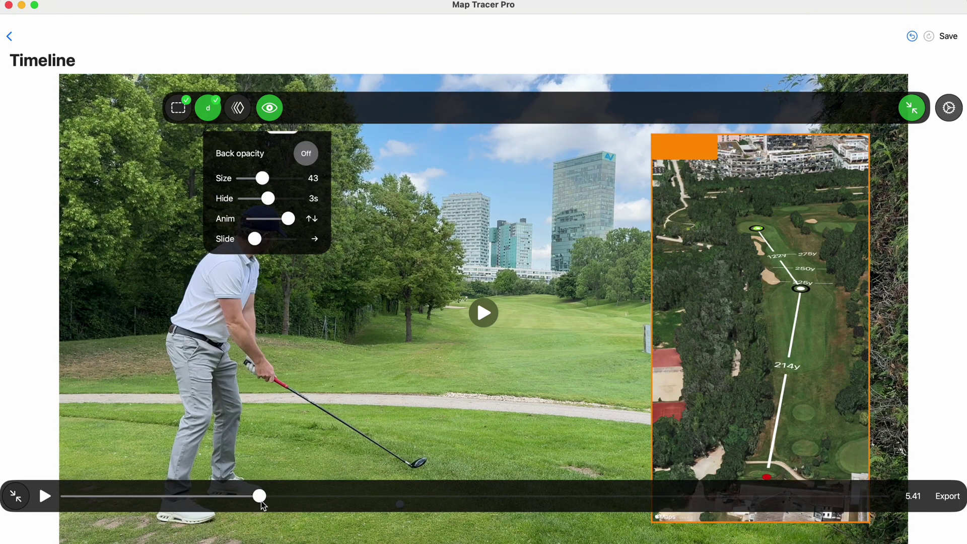
left_click(209, 117)
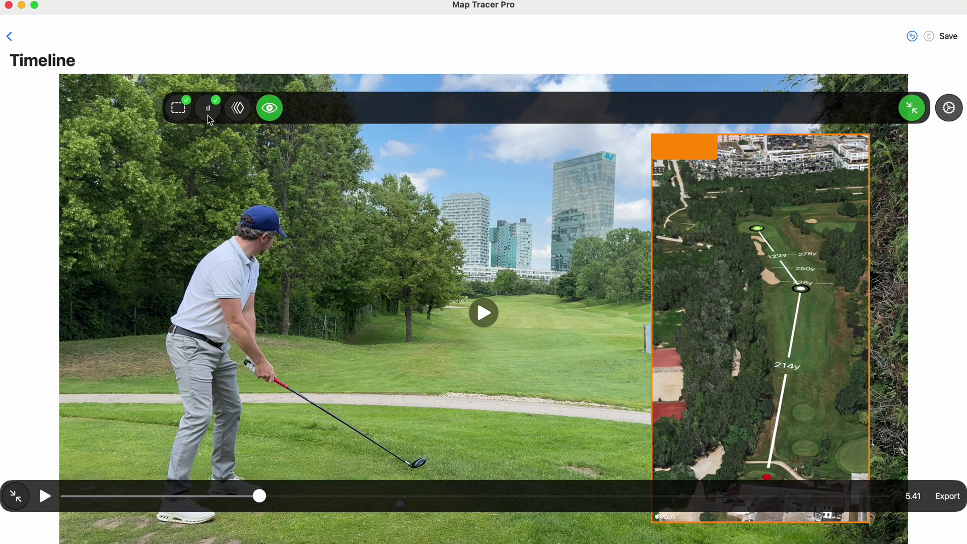
left_click(207, 116)
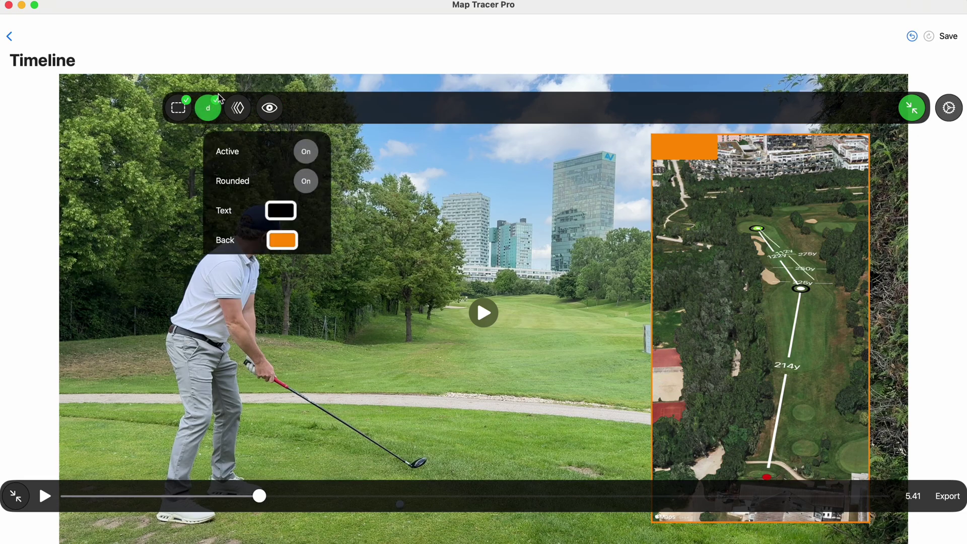
left_click(214, 103)
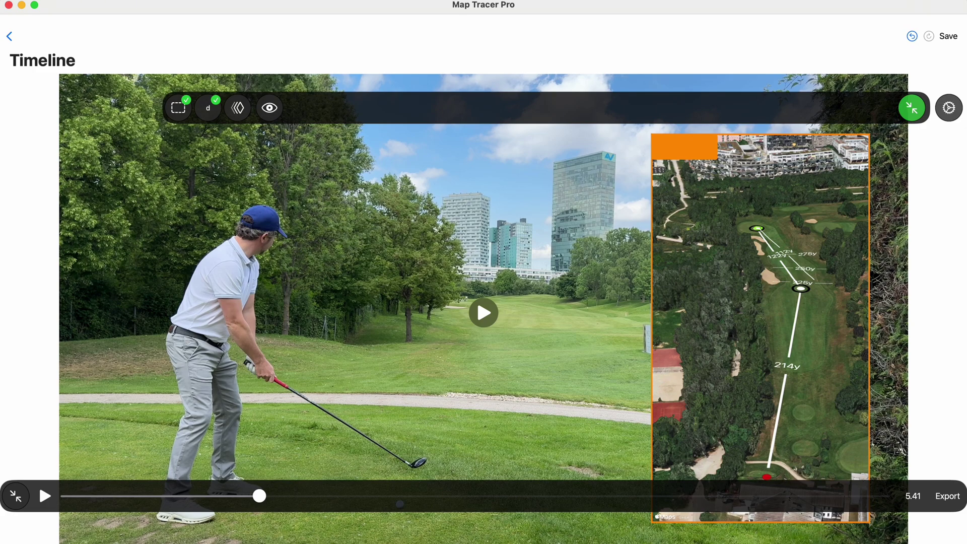
- Return to the project list and duplicate the golf hole project
left_click(10, 36)
left_click(10, 37)
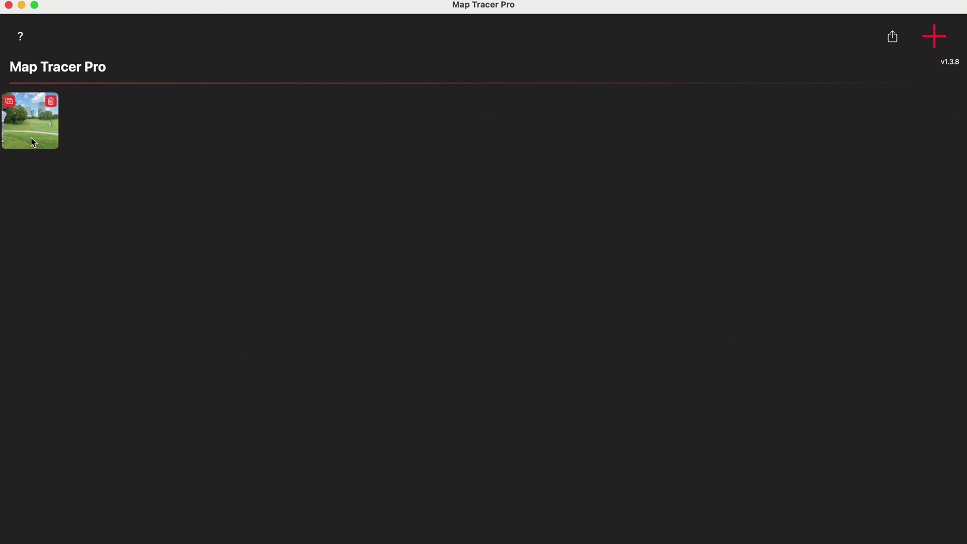
left_click(10, 103)
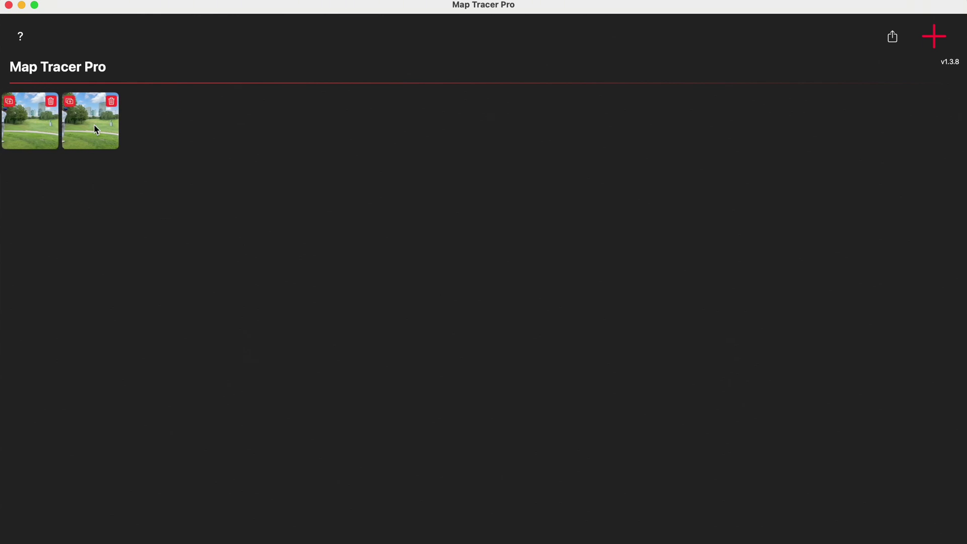
- Open the first project and replace its video with the 0:38 clip, trimmed at both ends around the swing
left_click(33, 133)
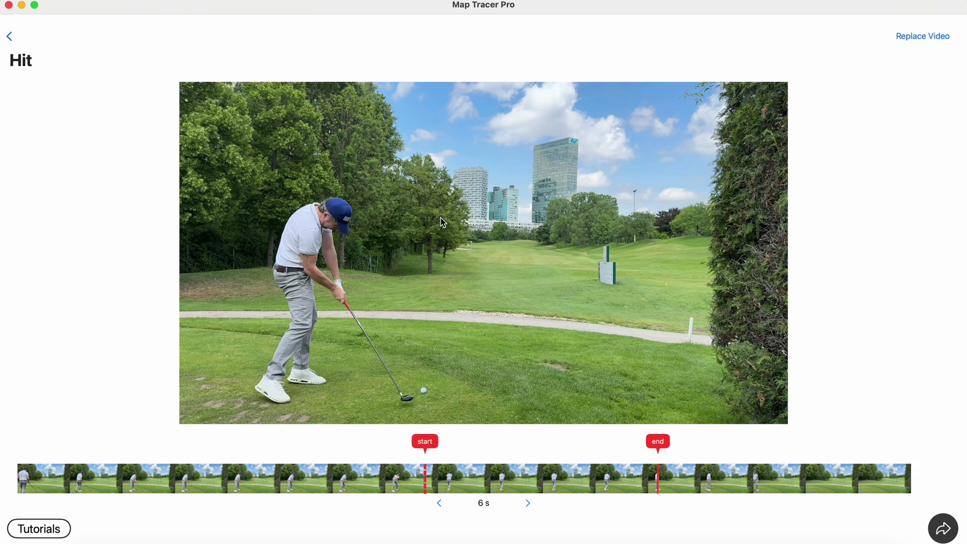
left_click(910, 36)
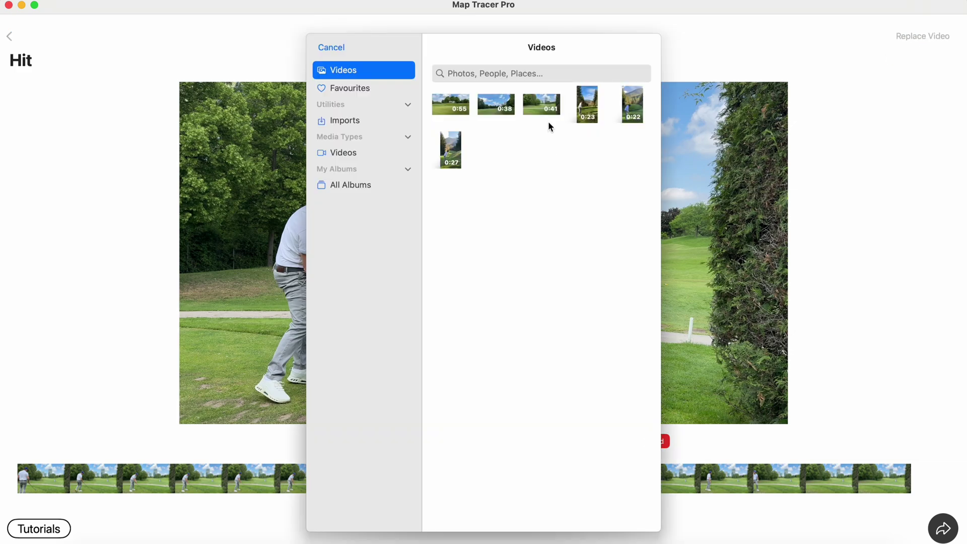
left_click(497, 105)
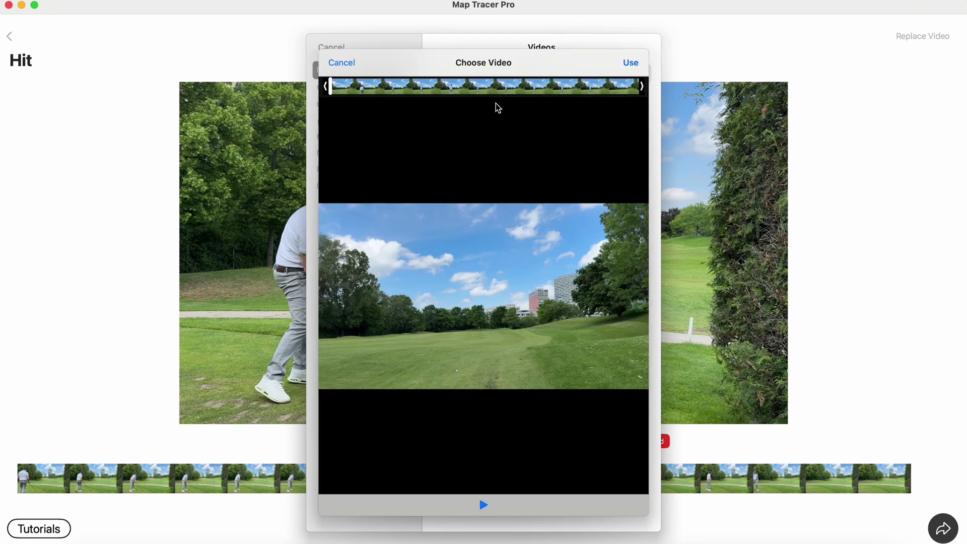
left_click_drag(330, 87, 493, 96)
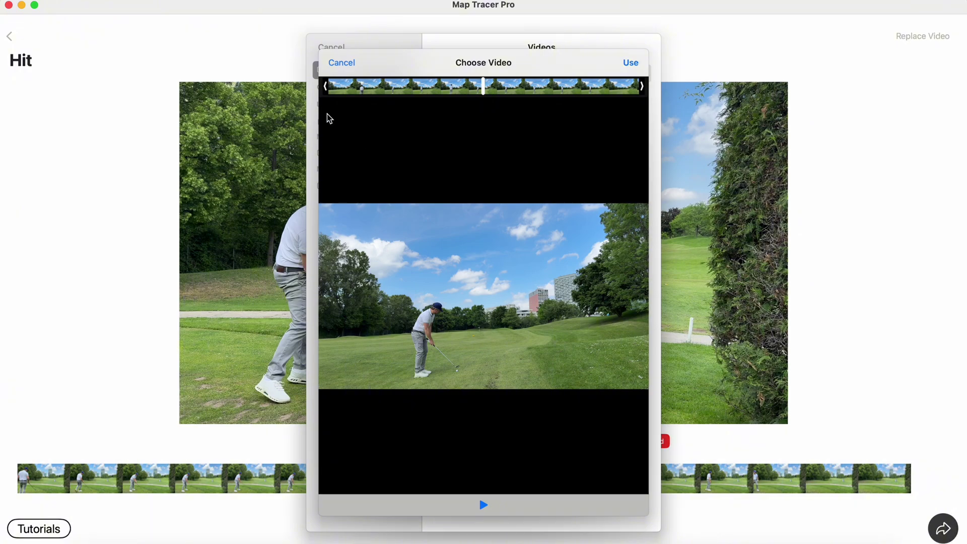
left_click_drag(325, 86, 427, 93)
left_click_drag(642, 89, 604, 100)
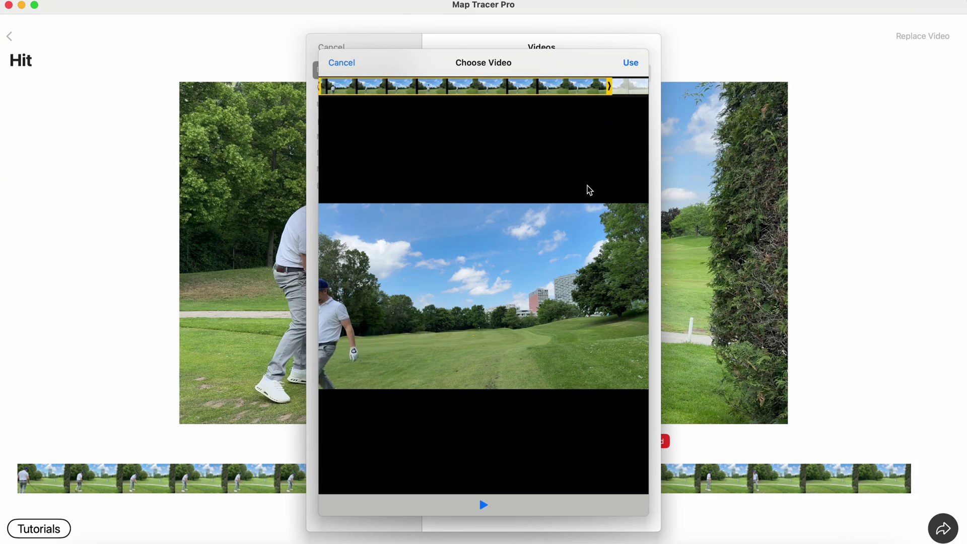
left_click(634, 66)
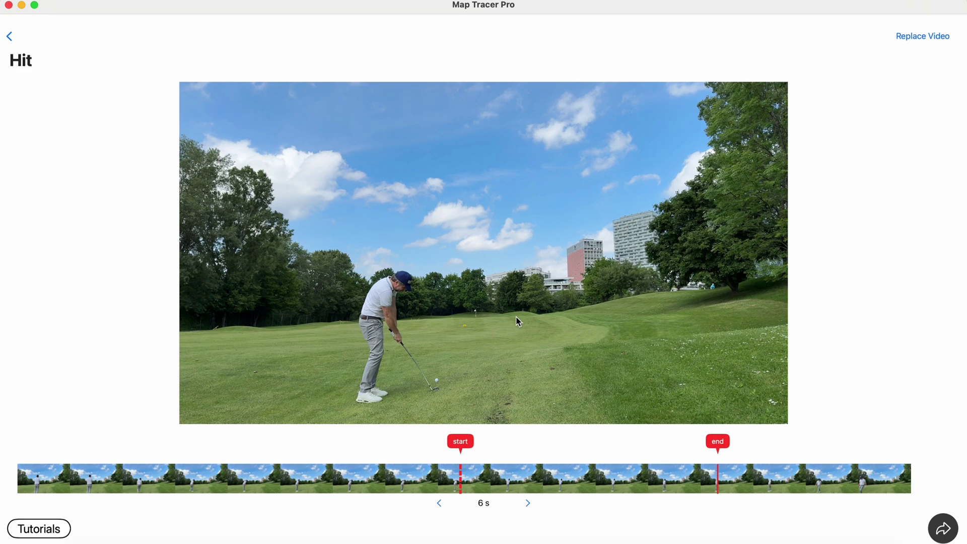
- Move the hit's end marker earlier so that the ball flight lasts 5.5 s
left_click_drag(718, 442, 694, 443)
left_click(434, 325)
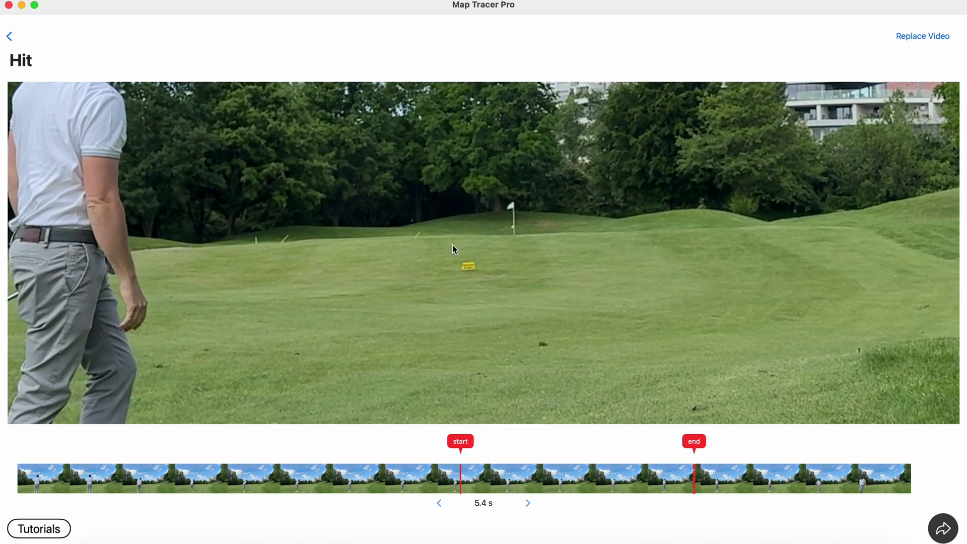
mouse_move(694, 443)
left_mouse_down()
mouse_move(656, 443)
mouse_move(695, 446)
left_mouse_up()
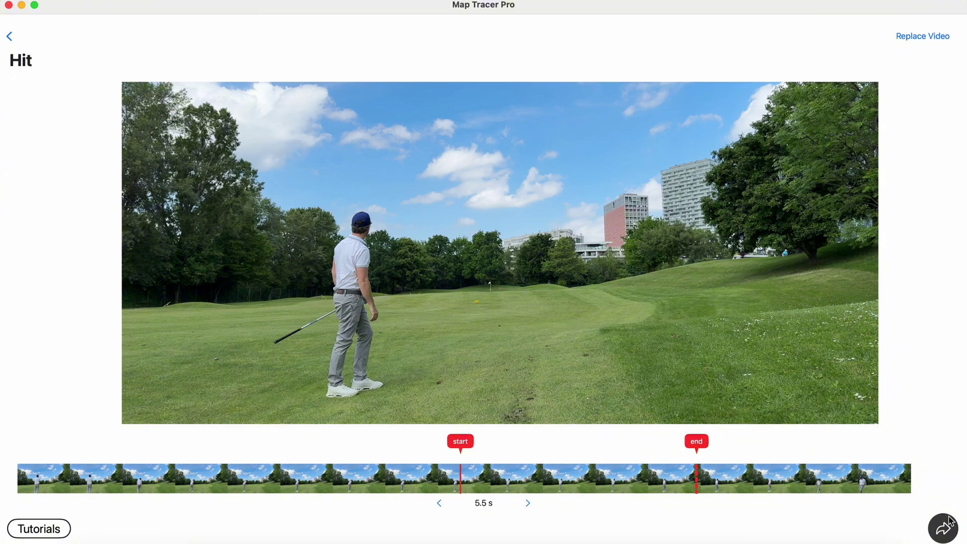
- Go to the map stage and add the 0:38 video as the reference for the shot's start
left_click(943, 529)
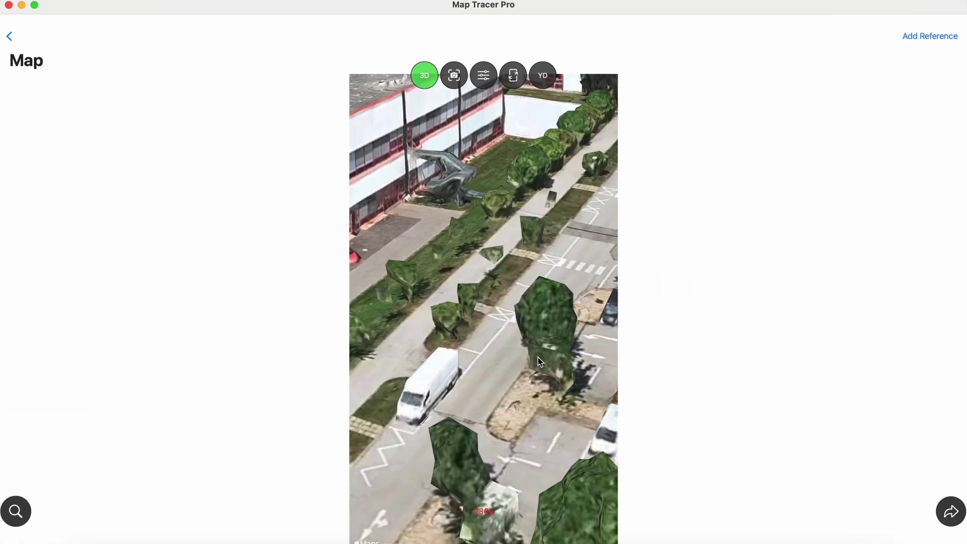
mouse_move(504, 399)
left_mouse_down()
mouse_move(504, 152)
mouse_move(495, 196)
left_mouse_up()
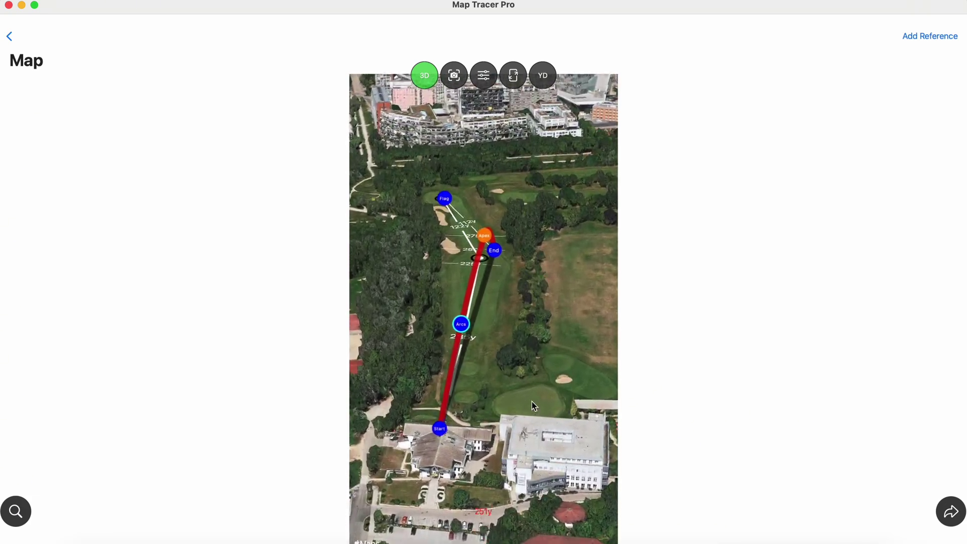
left_click(924, 37)
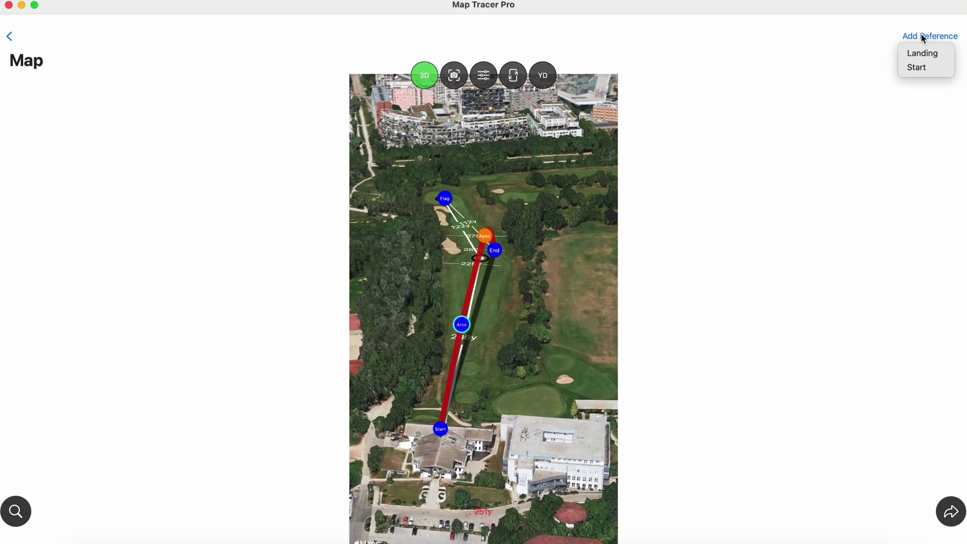
left_click(917, 69)
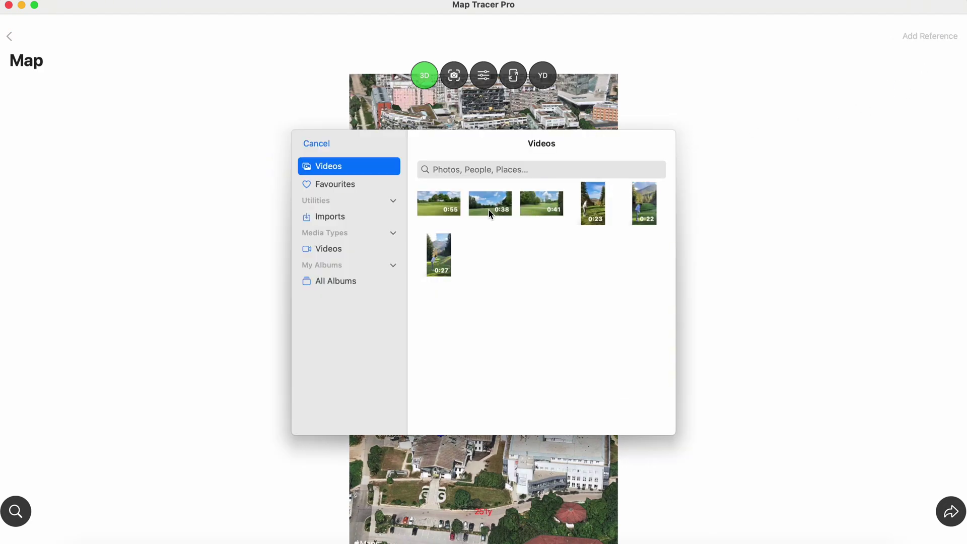
left_click(488, 210)
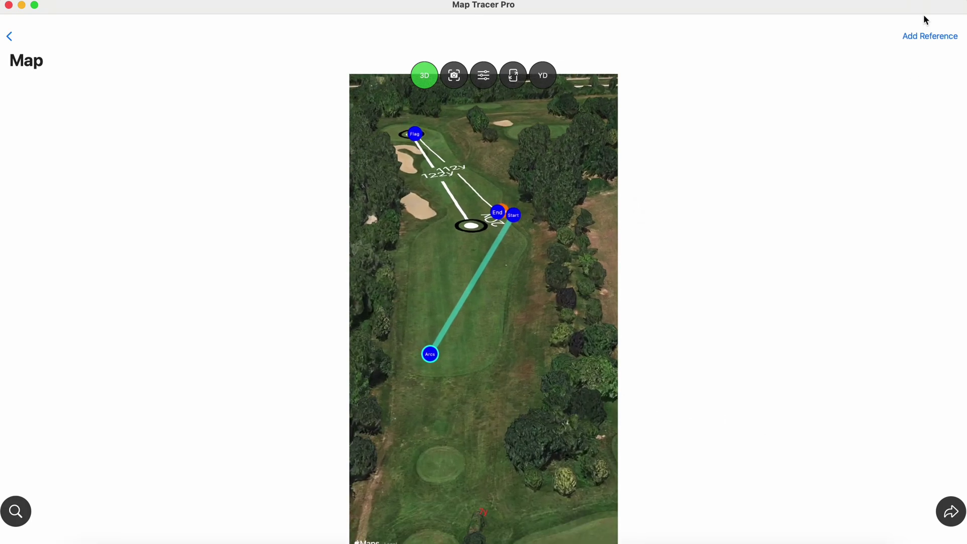
- Add the 0:55 video as the reference for the shot's landing
left_click(925, 36)
left_click(920, 52)
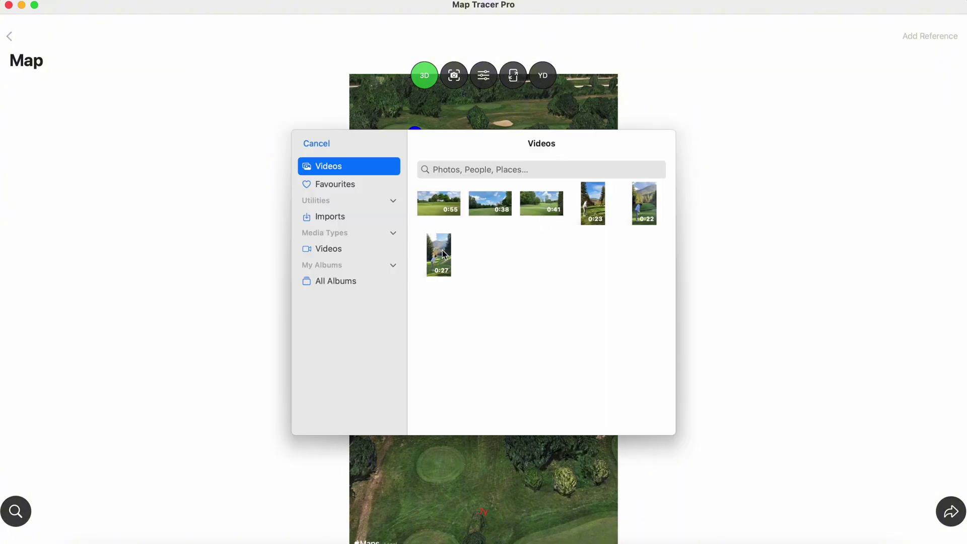
left_click(438, 207)
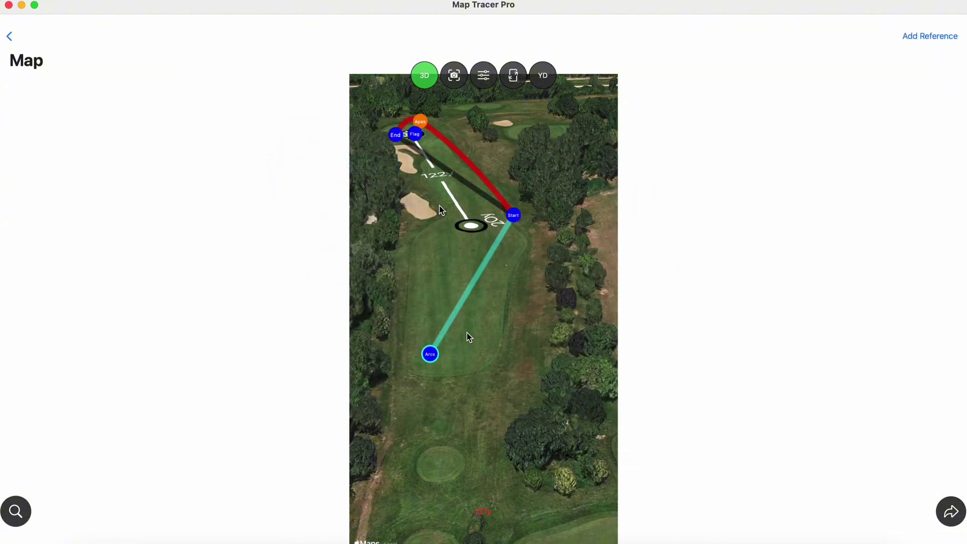
- Move the arcs marker nearer to the shot's start and shift the start point inward to the edge of the fairway
left_click_drag(434, 359, 458, 297)
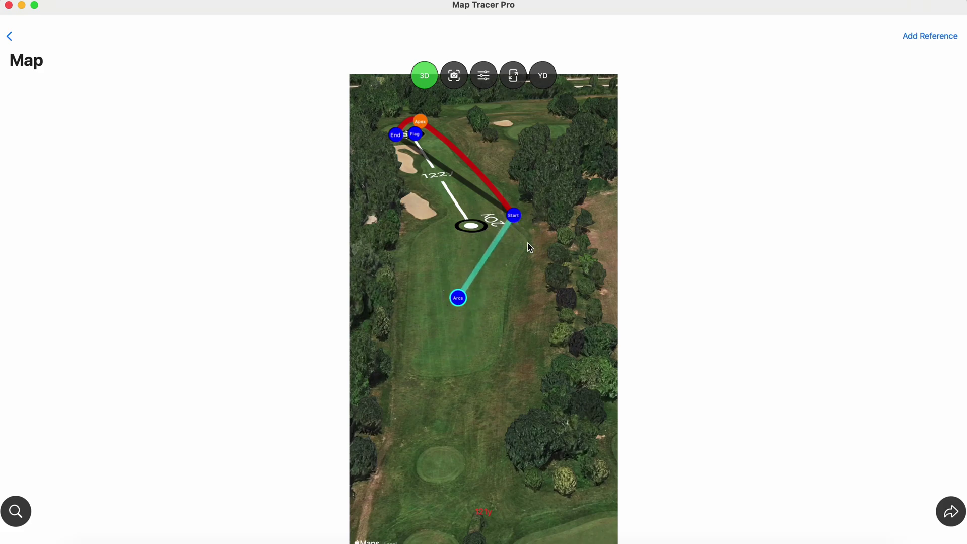
left_click(412, 334)
left_click_drag(411, 329, 429, 366)
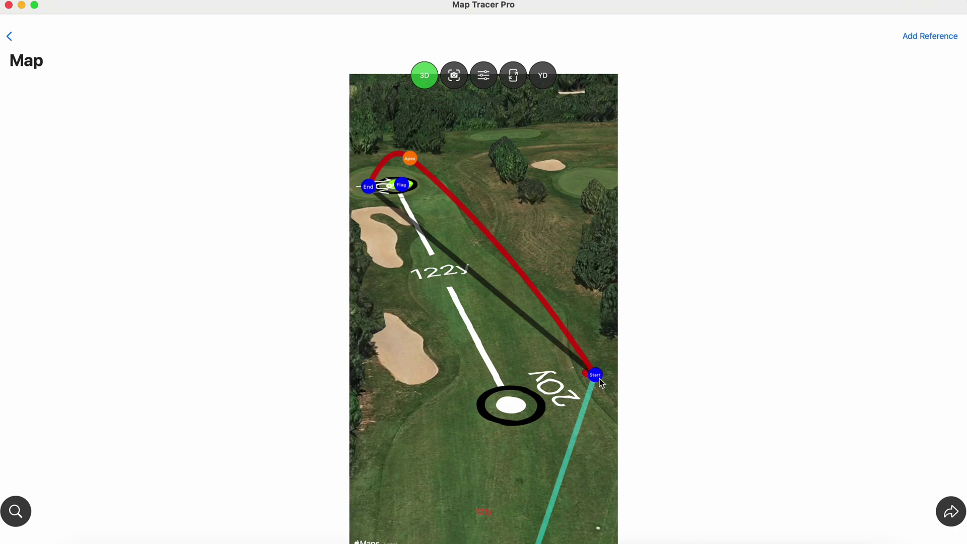
left_click_drag(595, 374, 560, 360)
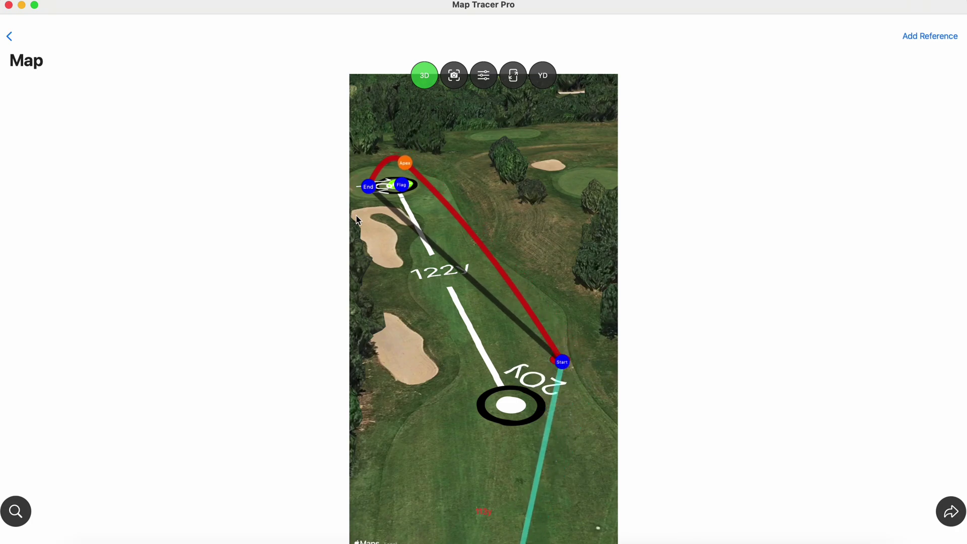
- Delete both layout pivot points, Pivot #1 and Pivot #2, from the map
mouse_move(378, 268)
left_mouse_down()
mouse_move(475, 415)
mouse_move(484, 409)
left_mouse_up()
left_click_drag(467, 342, 421, 291)
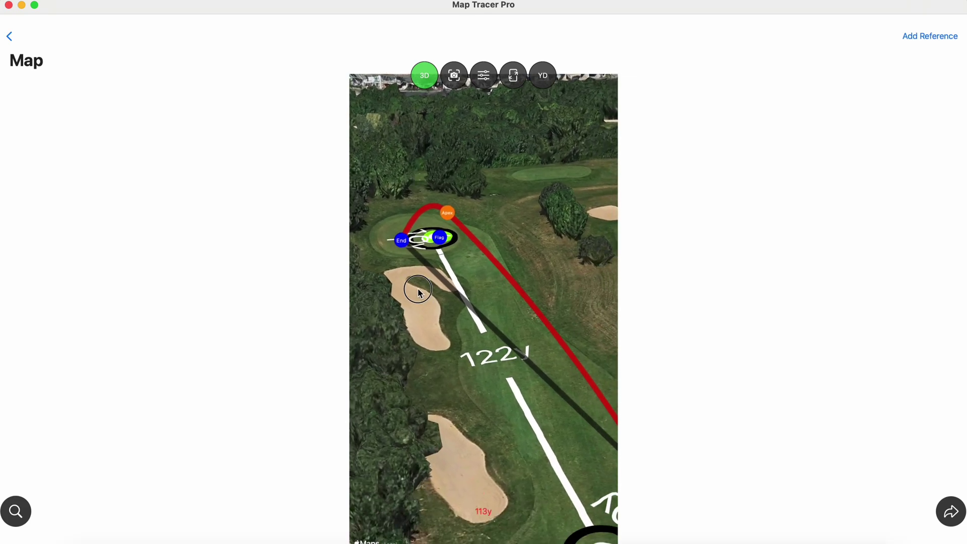
scroll(497, 384, "down", 3)
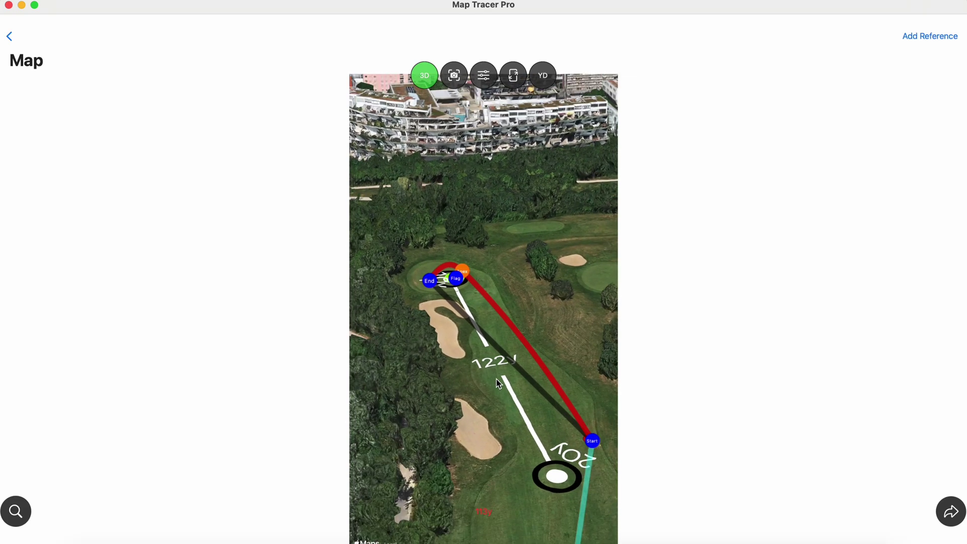
left_click(483, 75)
left_click(534, 130)
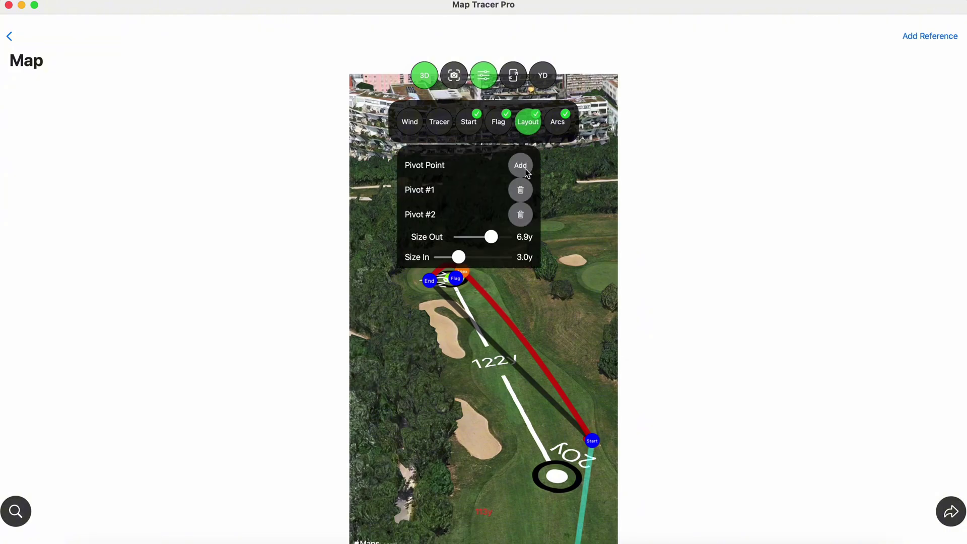
left_click(523, 192)
left_click(526, 191)
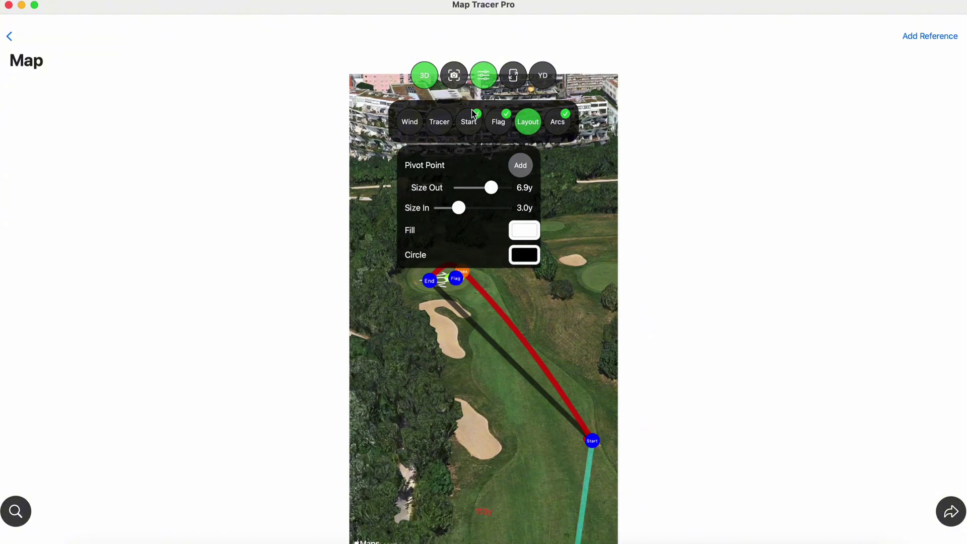
- Turn off the distance arcs and the flag's remaining distance display
left_click(558, 126)
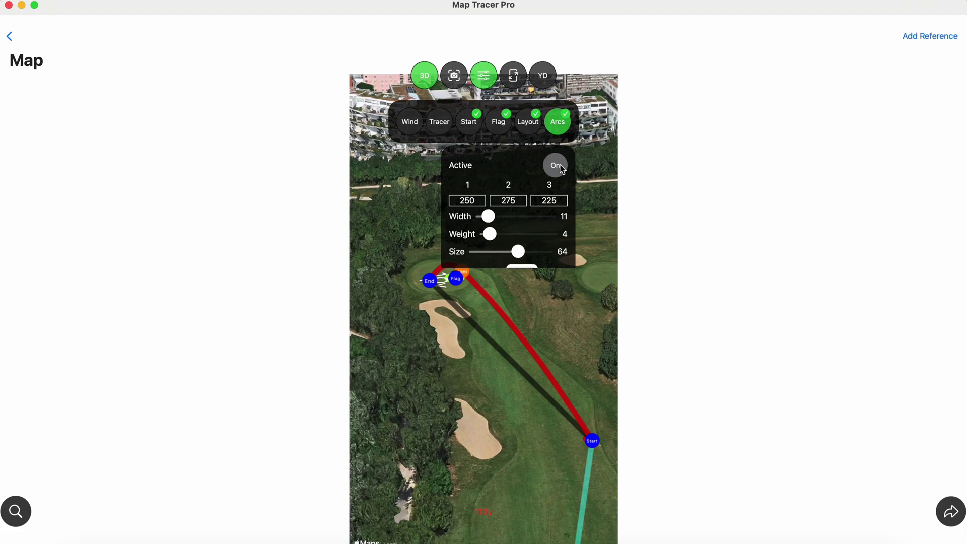
left_click(502, 126)
scroll(534, 221, "down", 5)
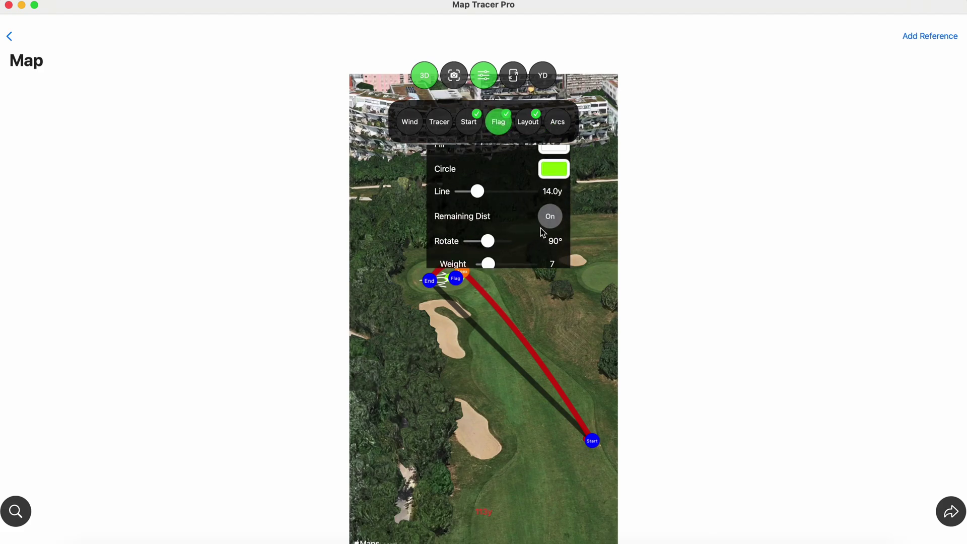
left_click(550, 202)
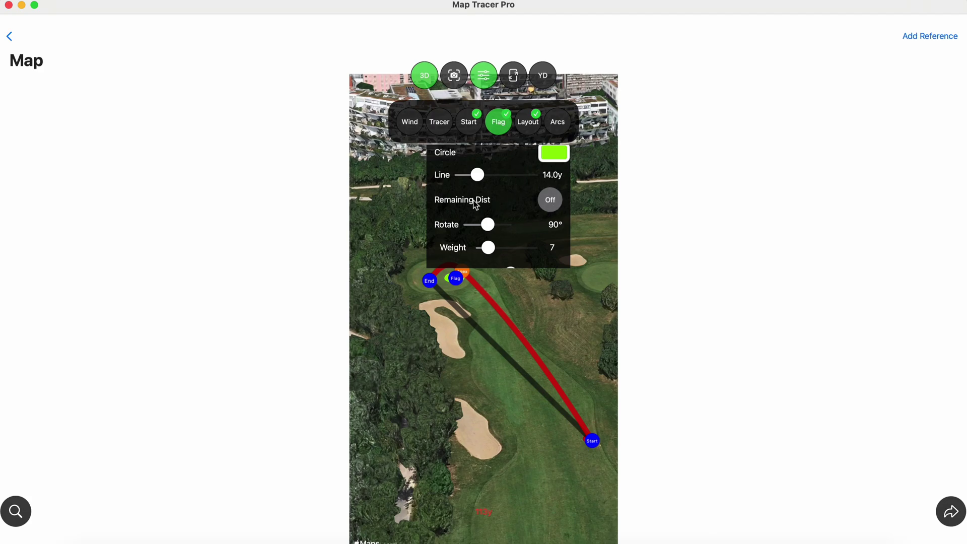
left_click(439, 123)
left_click(469, 122)
- Delete the saved map cameras for video start, shot impact and ball landing
left_click(453, 76)
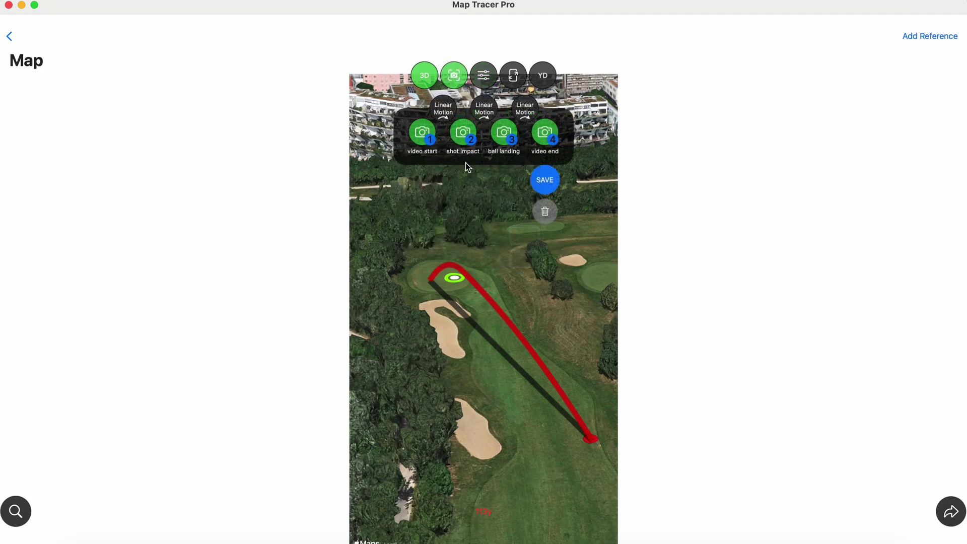
left_click(422, 133)
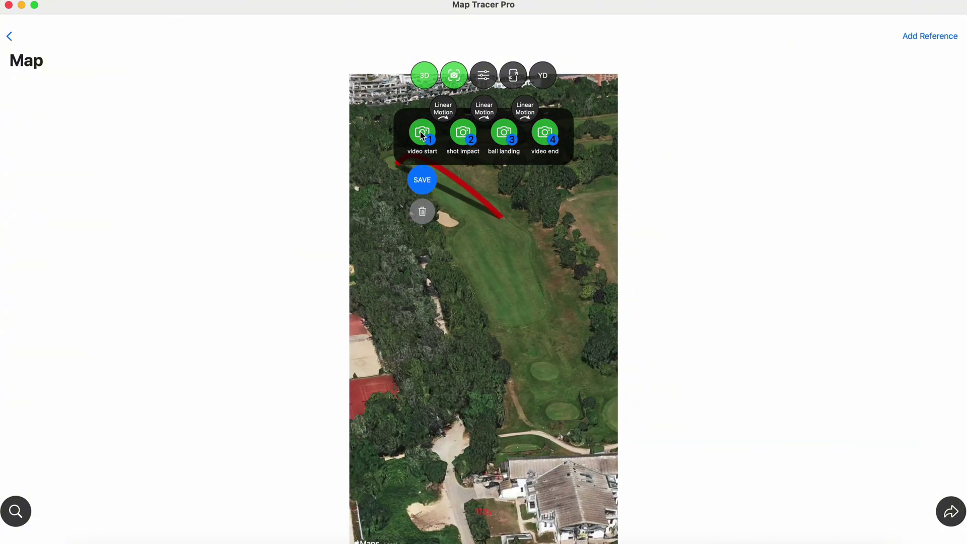
left_click(425, 209)
left_click(462, 129)
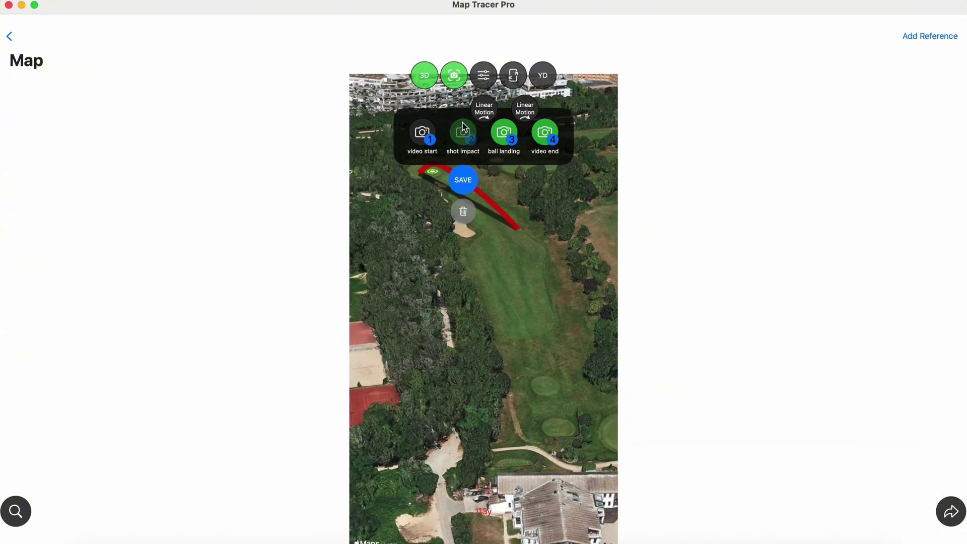
left_click(462, 212)
left_click(499, 143)
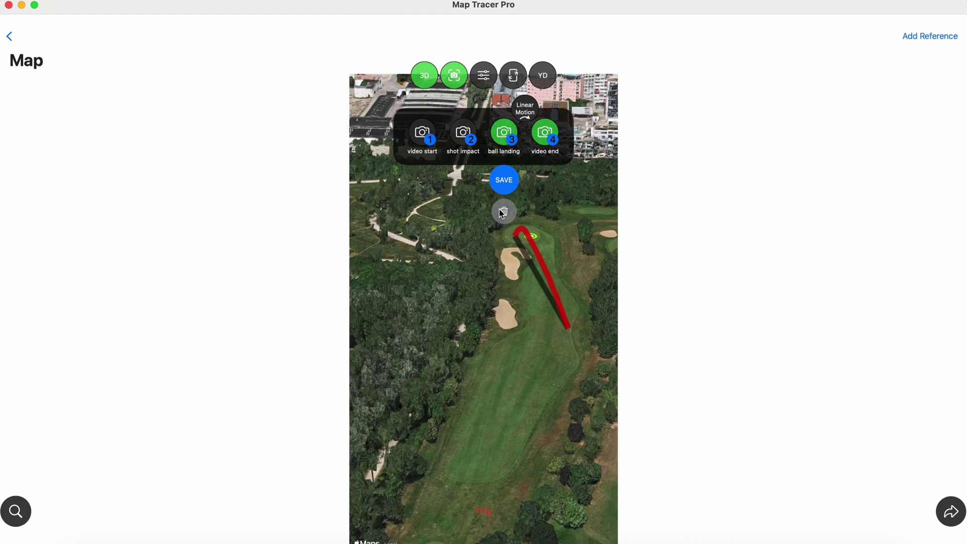
left_click(503, 212)
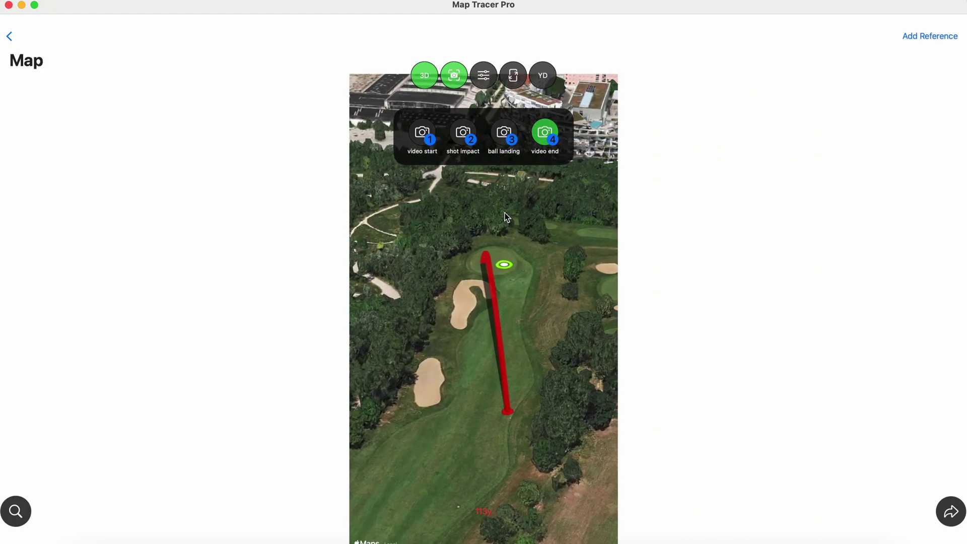
- Save the overhead view of the whole shot as the video start camera and a tilted view as the shot impact camera
left_click(540, 147)
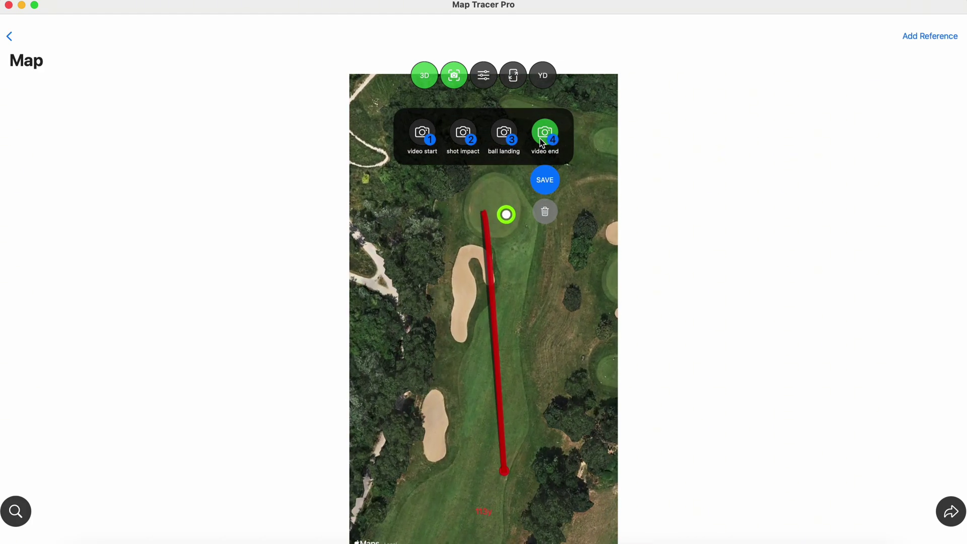
left_click(423, 133)
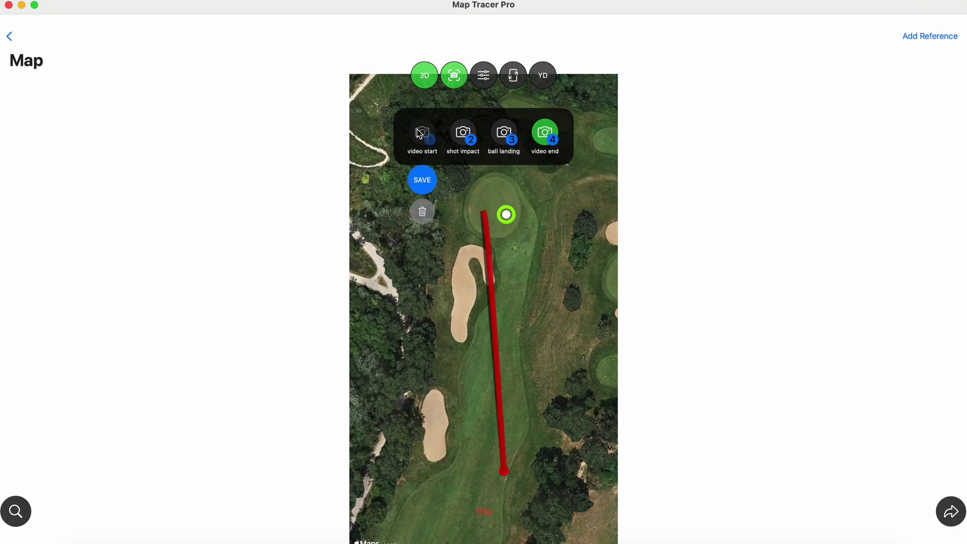
left_click(422, 184)
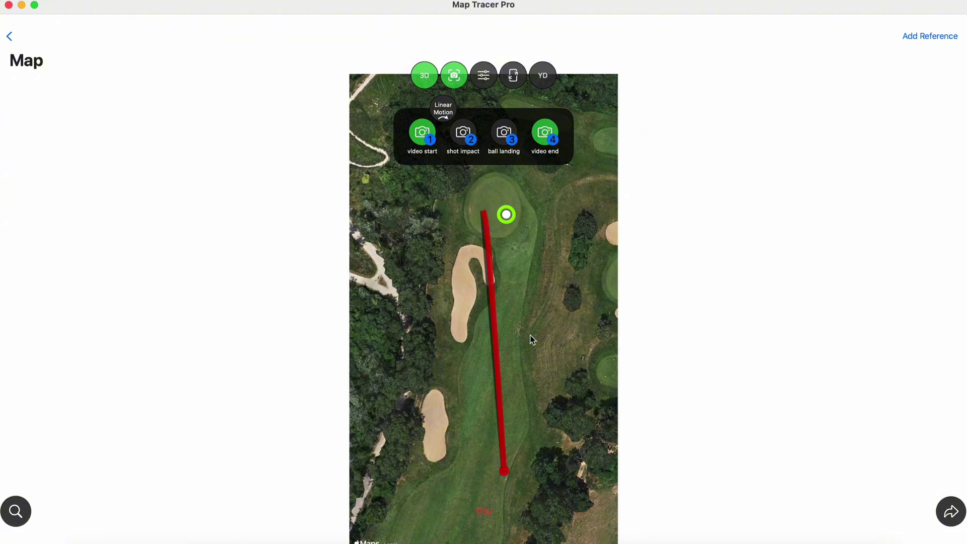
mouse_move(530, 361)
left_mouse_down()
mouse_move(544, 266)
mouse_move(580, 224)
mouse_move(512, 231)
mouse_move(503, 207)
mouse_move(570, 203)
mouse_move(527, 208)
left_mouse_up()
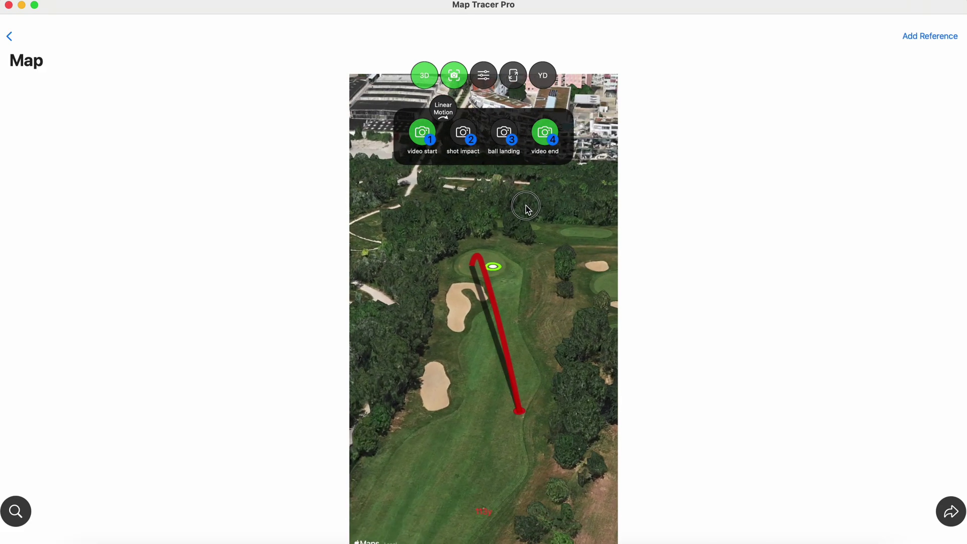
mouse_move(514, 319)
left_mouse_down()
mouse_move(529, 262)
mouse_move(527, 273)
left_mouse_up()
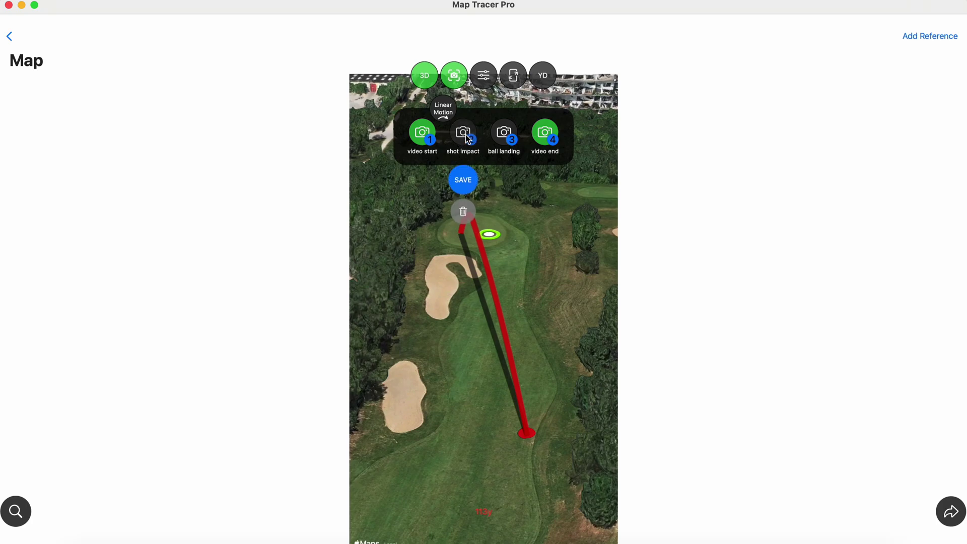
left_click(469, 181)
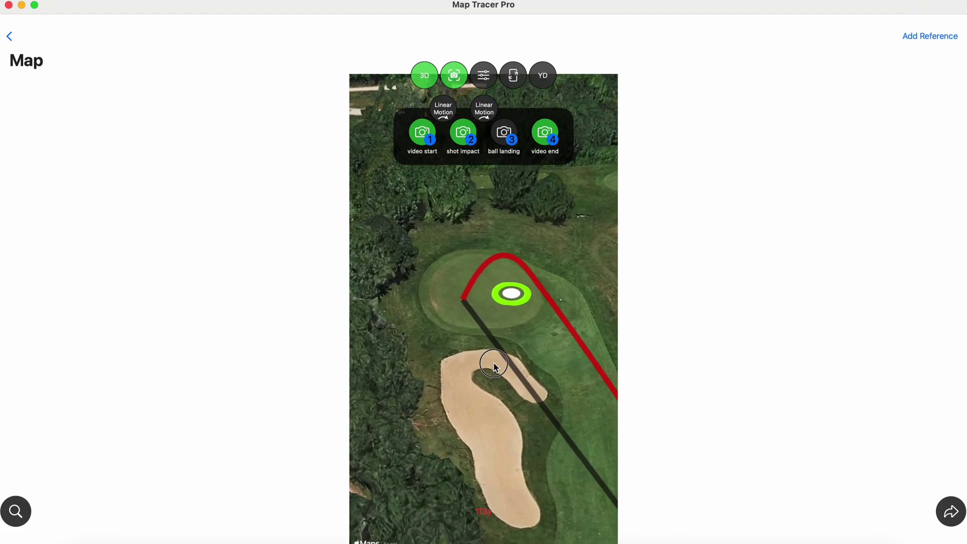
- Save a close tilted view of the green as the ball landing camera and an overhead view of it as the video end camera
left_click_drag(495, 367, 501, 409)
left_click(506, 180)
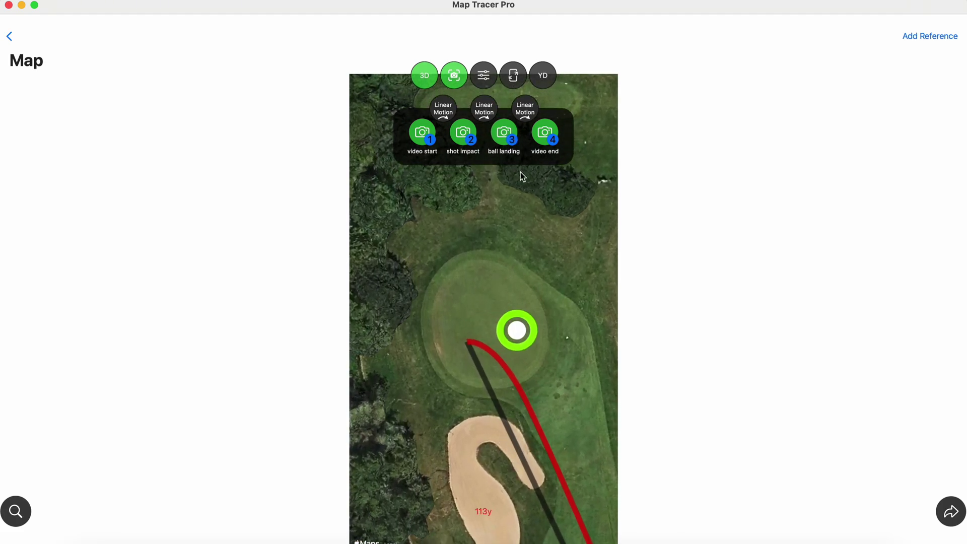
left_click(541, 135)
left_click(547, 182)
scroll(571, 316, "down", 3)
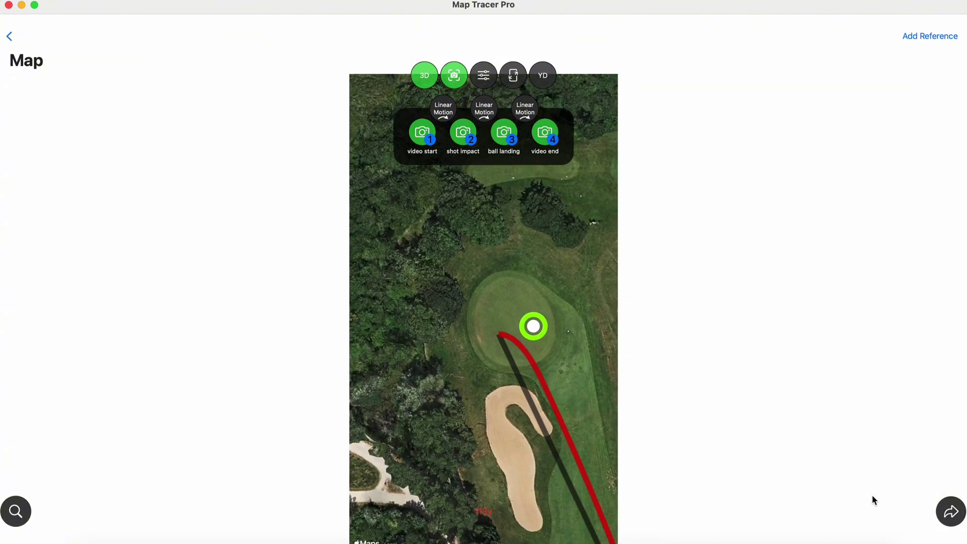
- Scrub through the timeline to check the map animation against the swing up to ball landing, and return to the project list
left_click(951, 511)
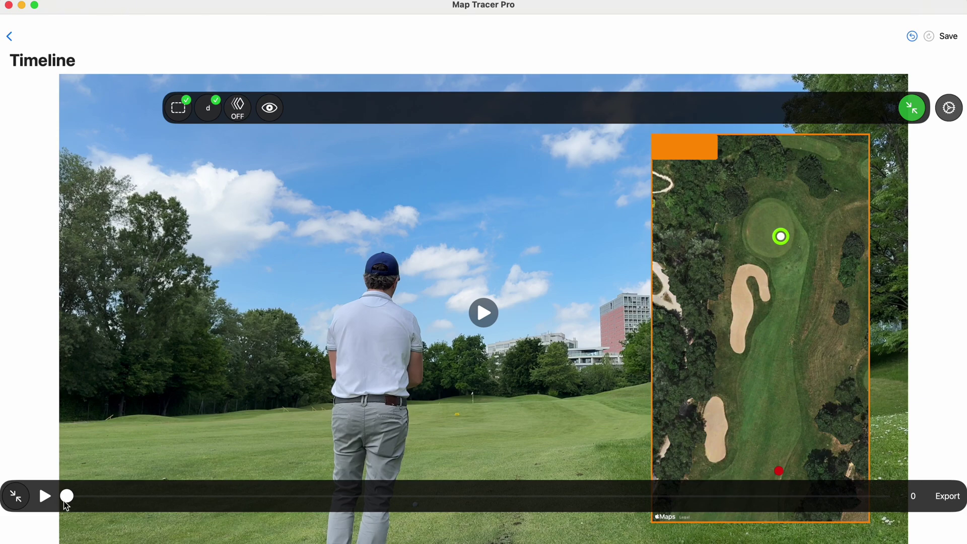
left_click_drag(67, 496, 282, 501)
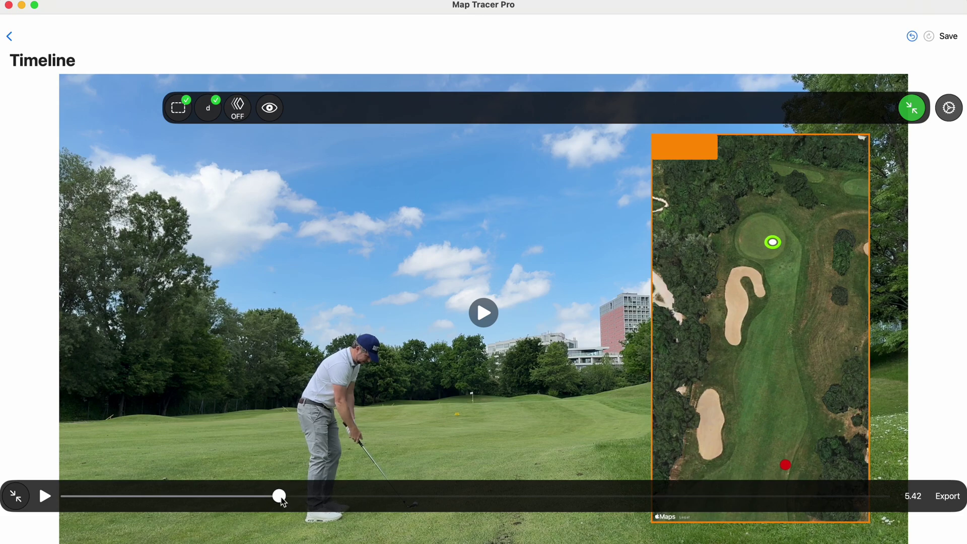
left_click_drag(282, 501, 700, 498)
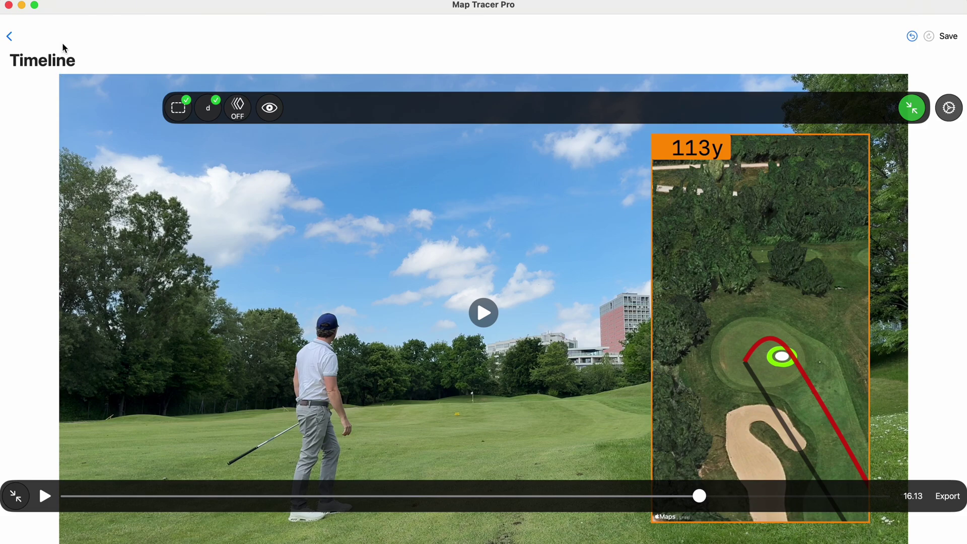
left_click(9, 38)
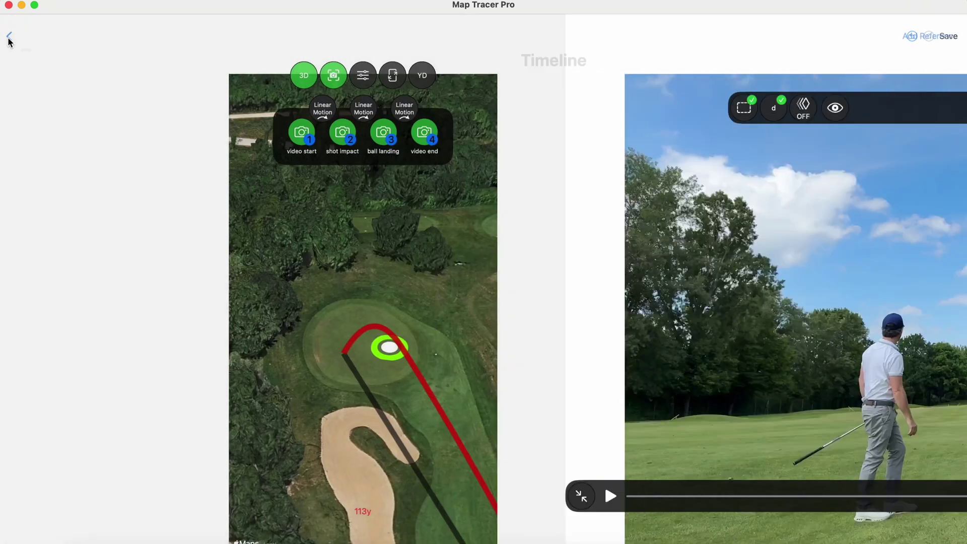
left_click(10, 38)
left_click(9, 37)
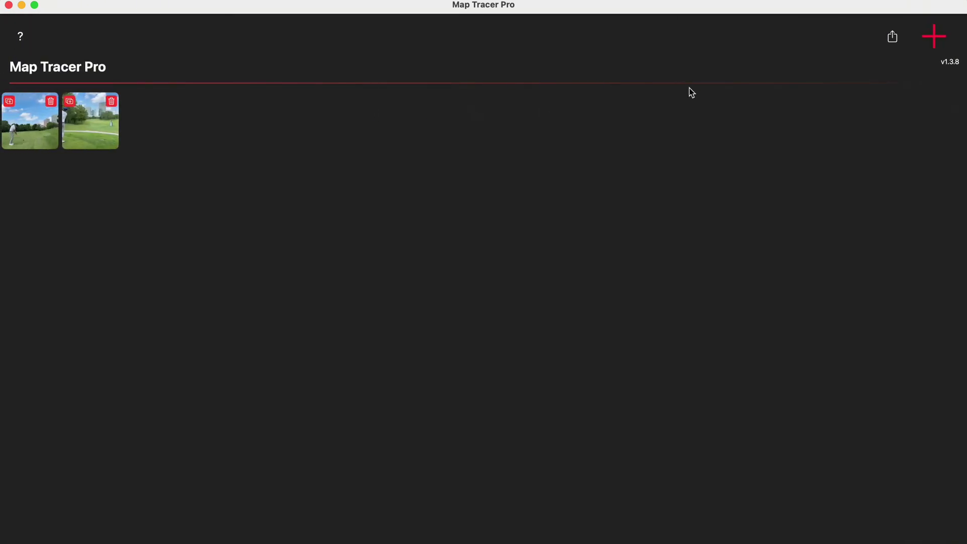
left_click(893, 39)
left_click(111, 141)
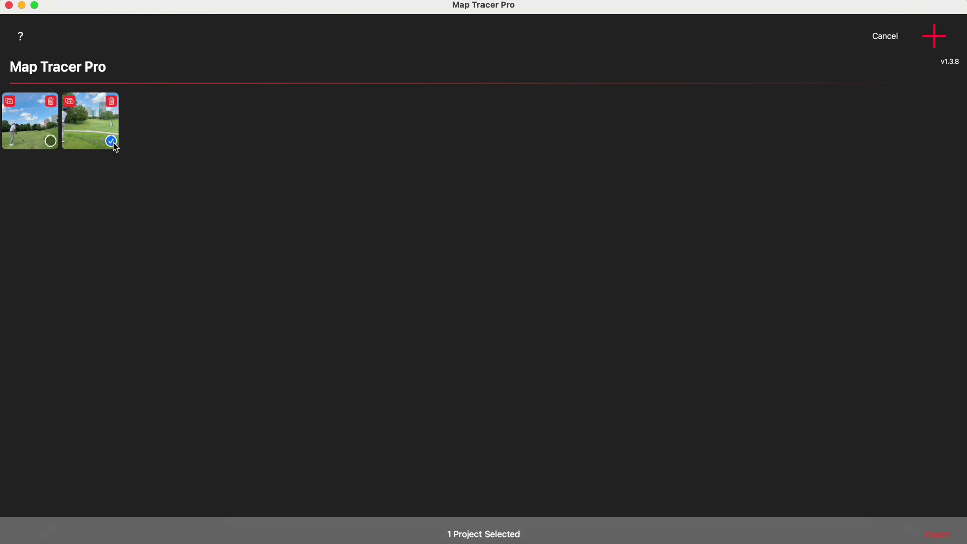
left_click(51, 141)
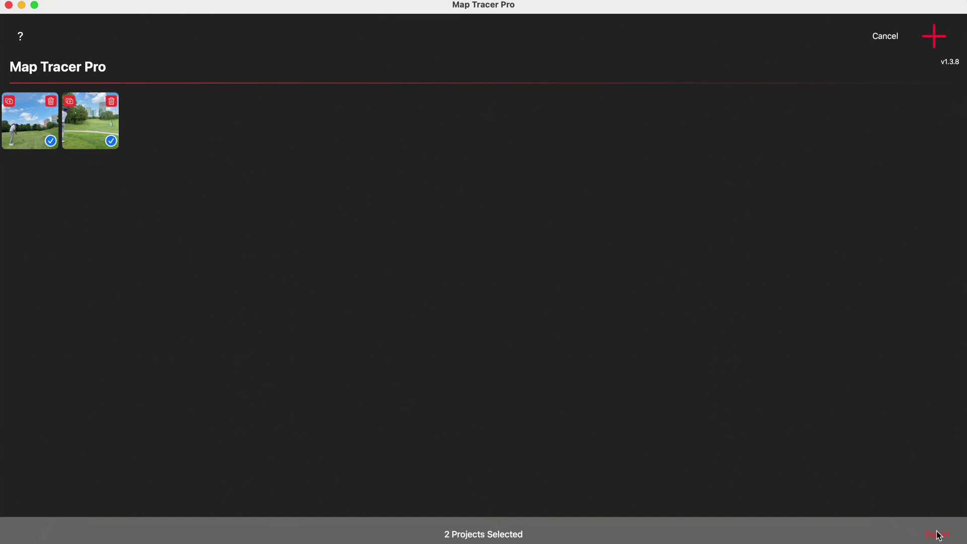
left_click(66, 146)
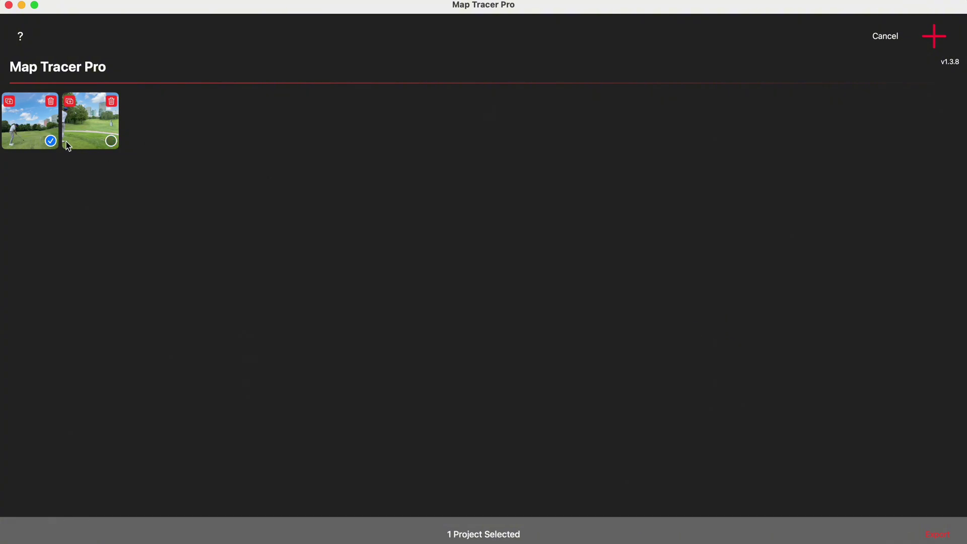
left_click(112, 142)
left_click(886, 38)
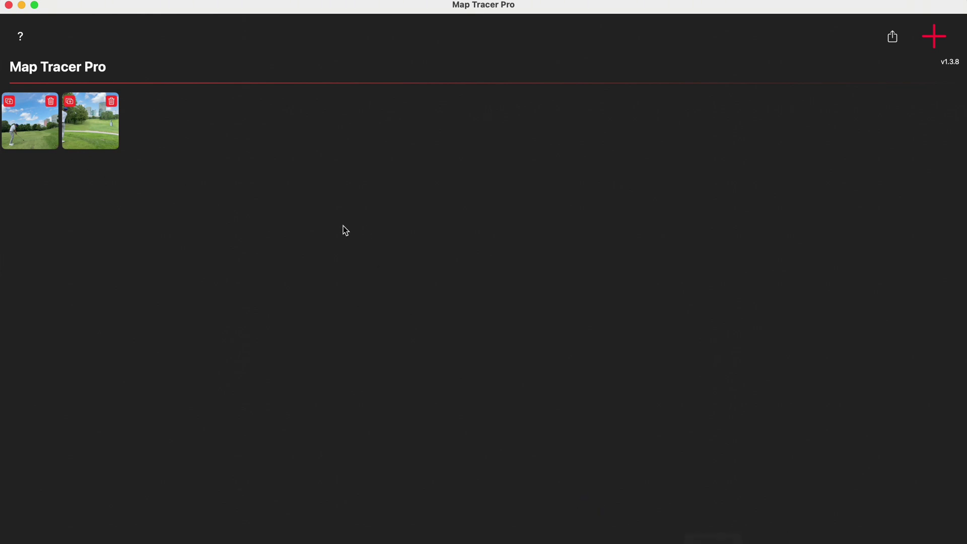
- Open the tee shot project, switch to Shot Tracer Pro and play the traced tee shot
left_click(77, 125)
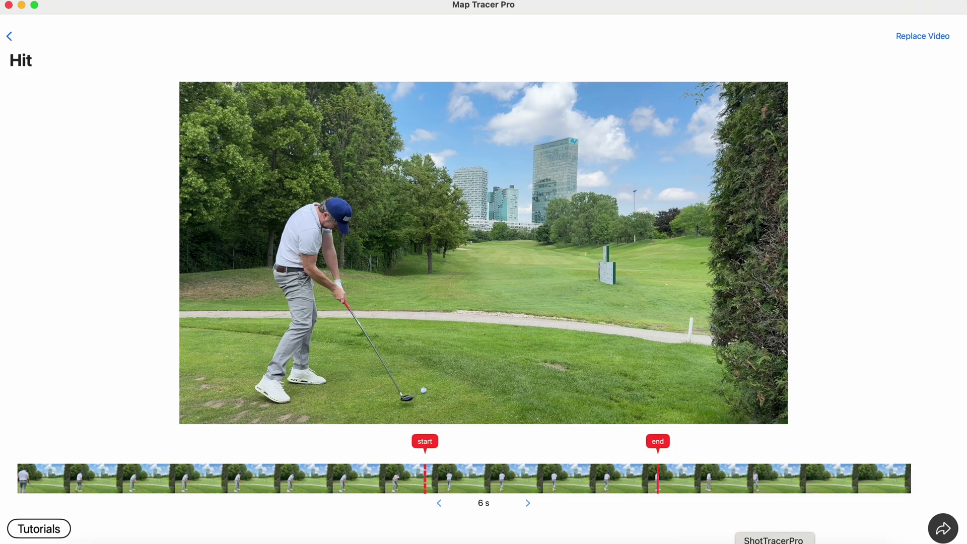
left_click(774, 541)
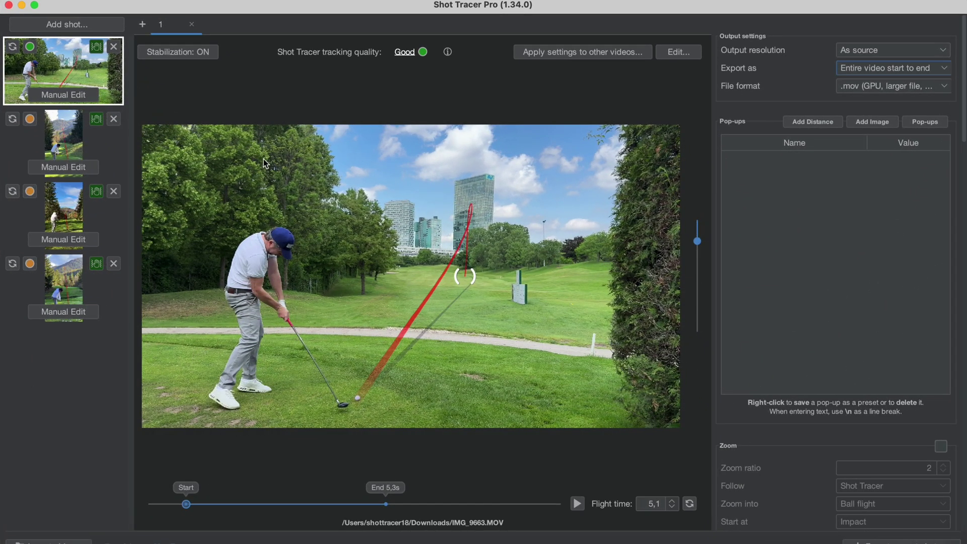
left_click(577, 504)
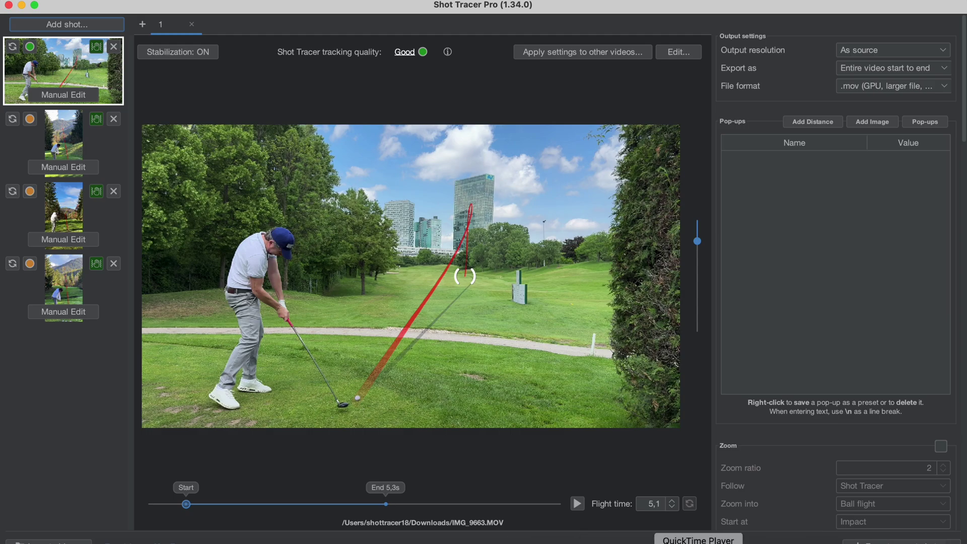
- Switch to Map Tracer Pro, open the tee shot's Hit video and check the library for available replacement videos
left_click(760, 542)
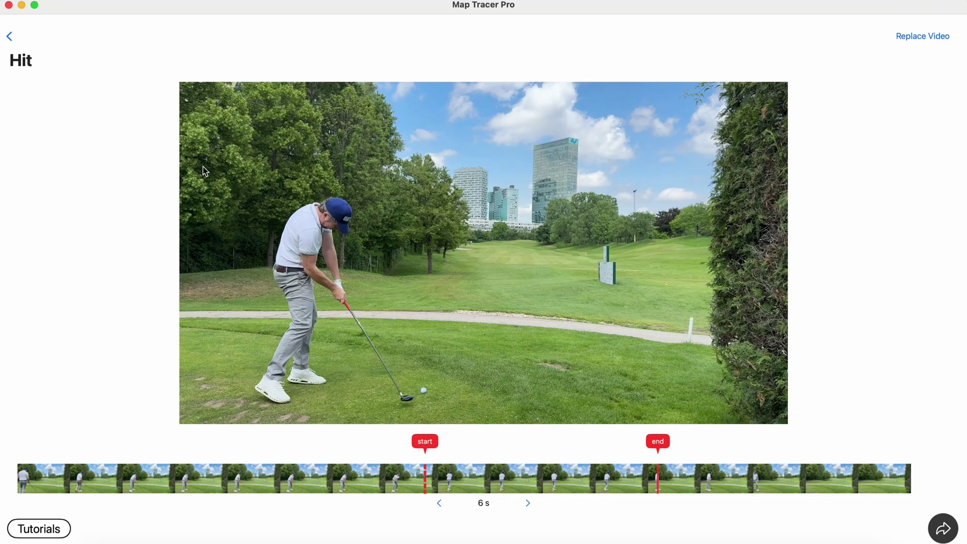
left_click(10, 36)
left_click(92, 115)
left_click(928, 37)
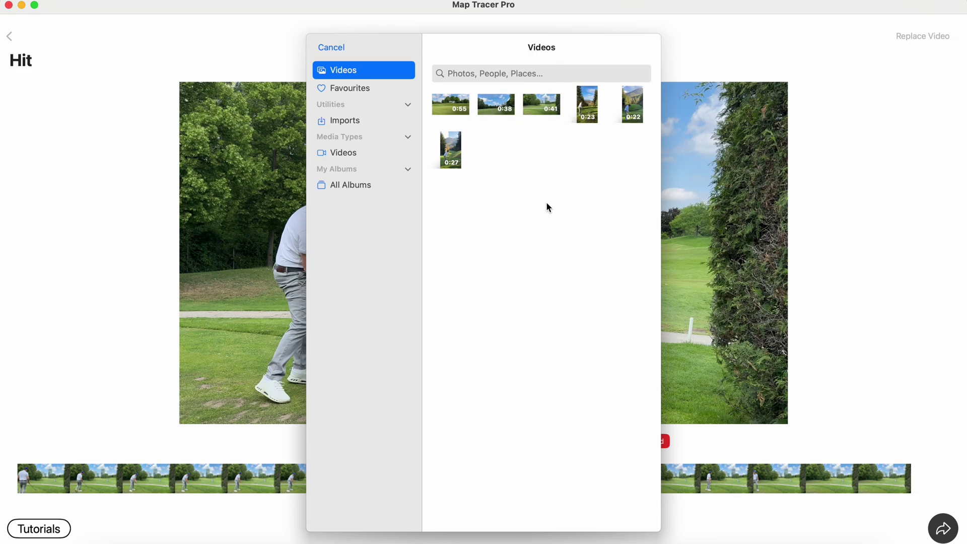
left_click(331, 47)
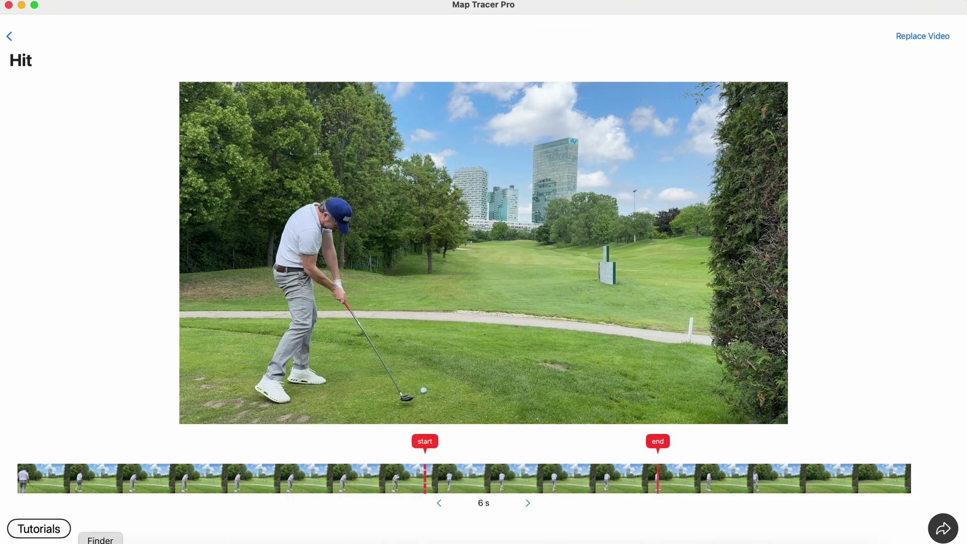
- Locate the traced export IMG_9663.mov on the Desktop in Finder and preview it
left_click(101, 543)
left_click(442, 157)
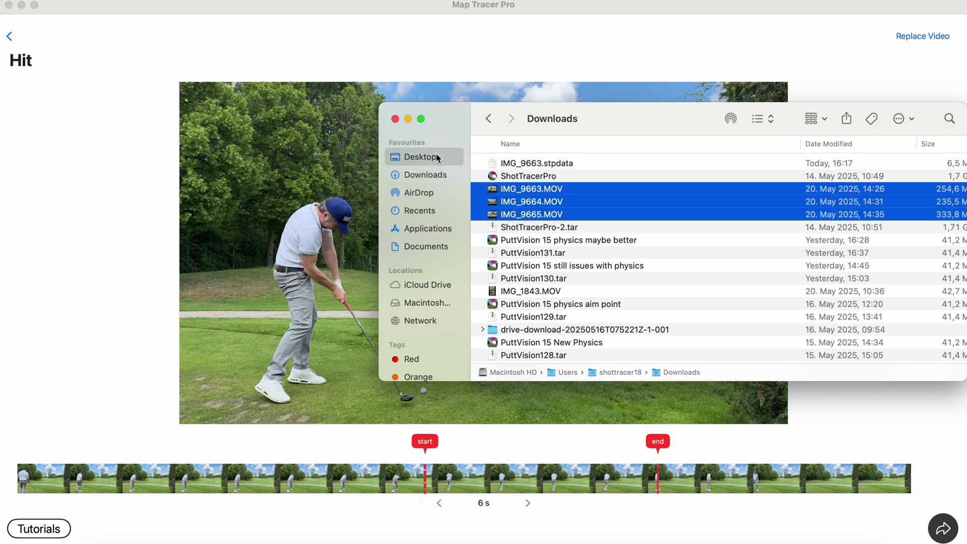
left_click(508, 176)
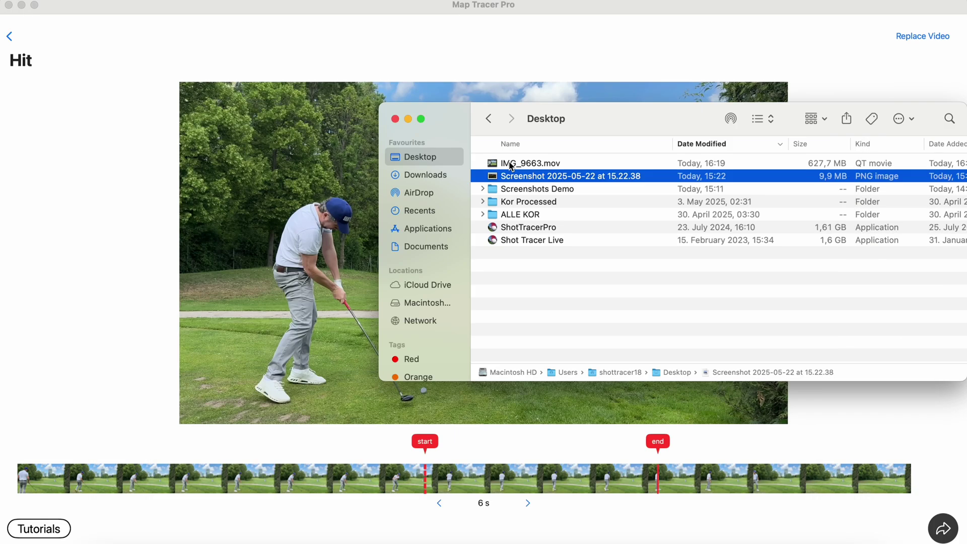
left_click(510, 163)
key("space")
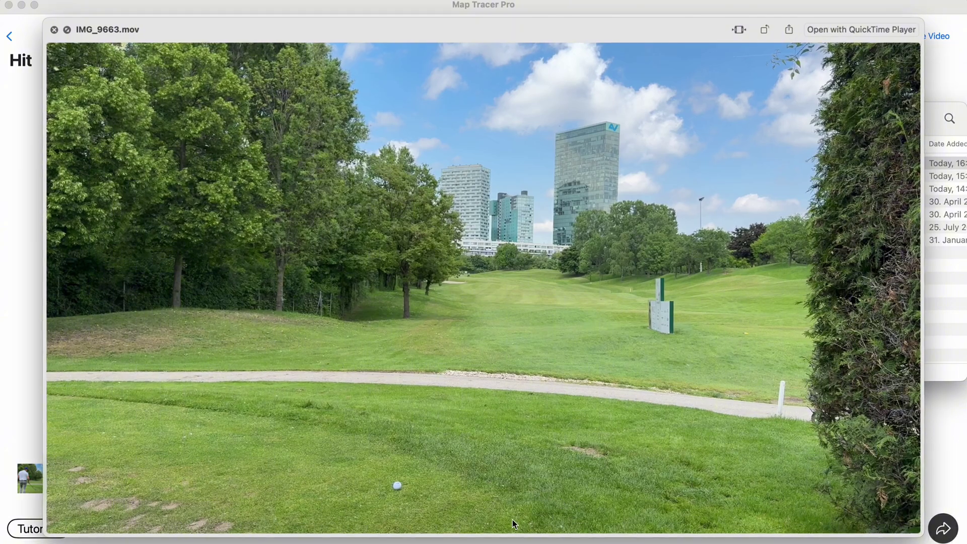
mouse_move(445, 520)
left_mouse_down()
mouse_move(647, 520)
mouse_move(453, 520)
left_mouse_up()
key("space")
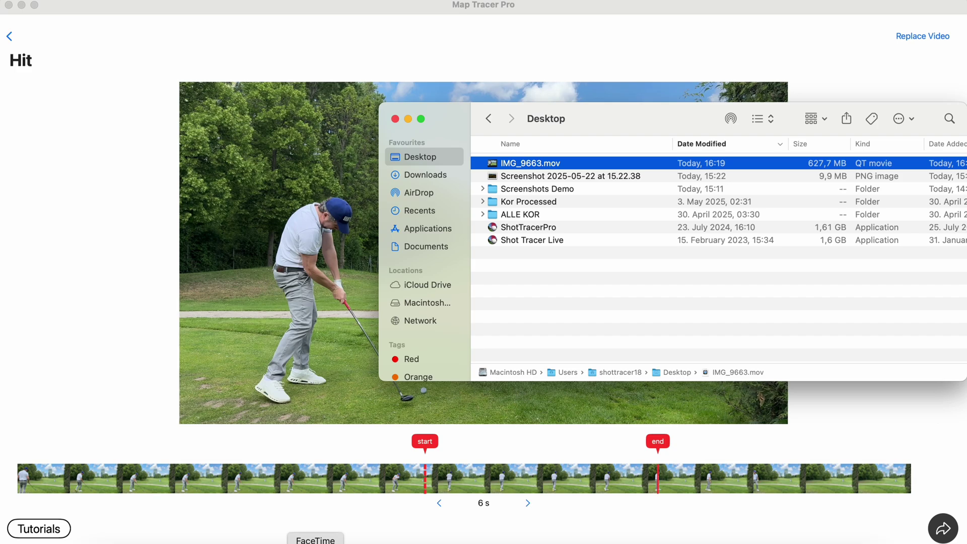
- Import the traced IMG_9663.mov from the Desktop into Photos, and return to the Hit video in Map Tracer Pro
left_click(281, 541)
left_click_drag(831, 164, 630, 281)
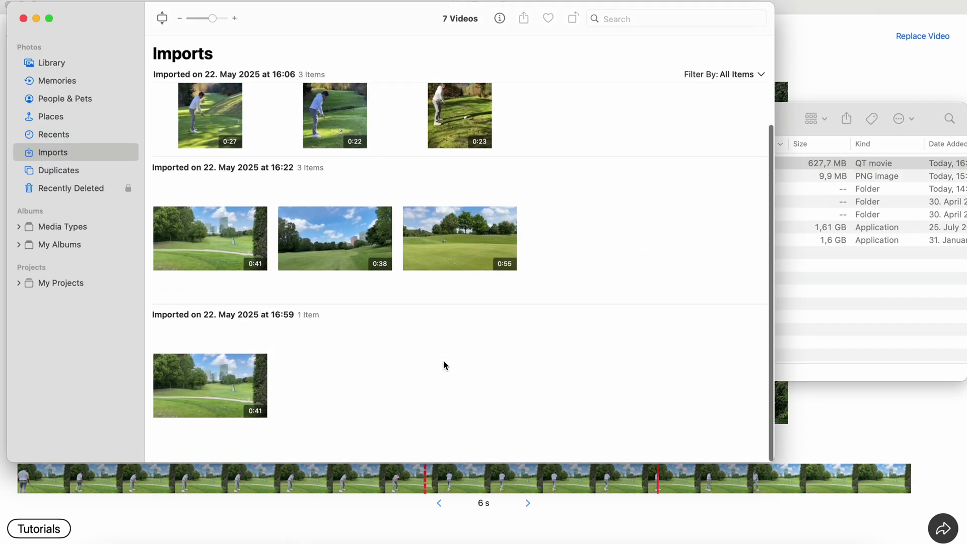
left_click(36, 19)
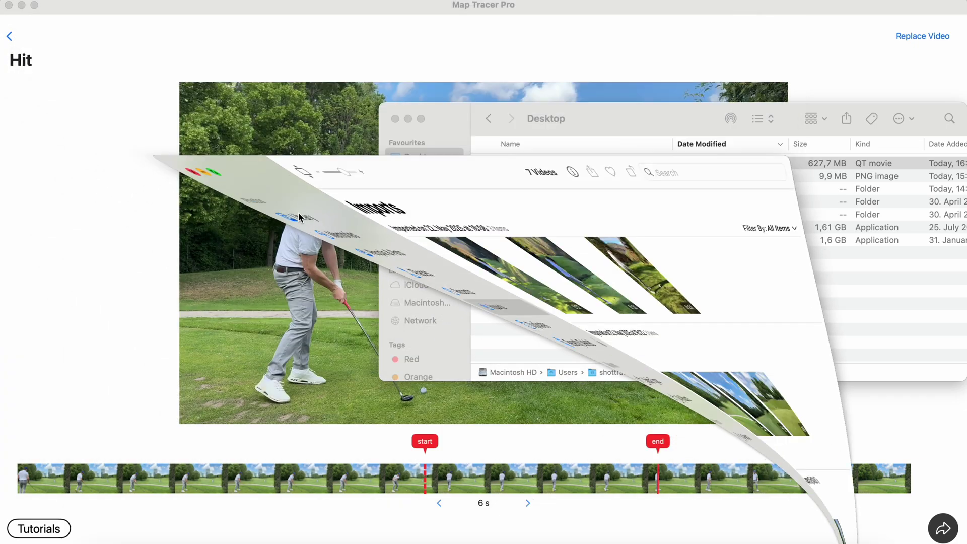
left_click(131, 319)
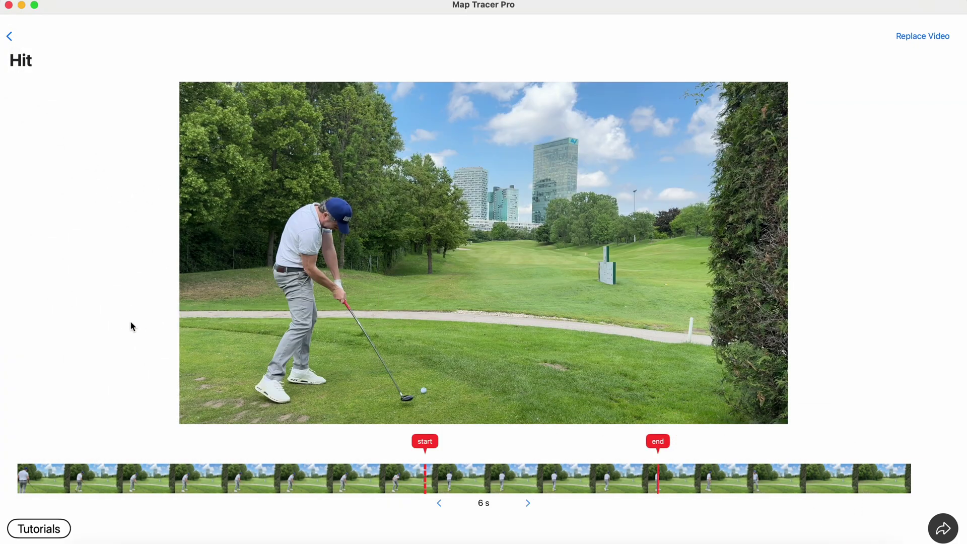
- Replace the Hit video with the newly imported traced clip, trimmed at both ends to the part around the swing and ball flight
left_click(925, 35)
left_click(448, 103)
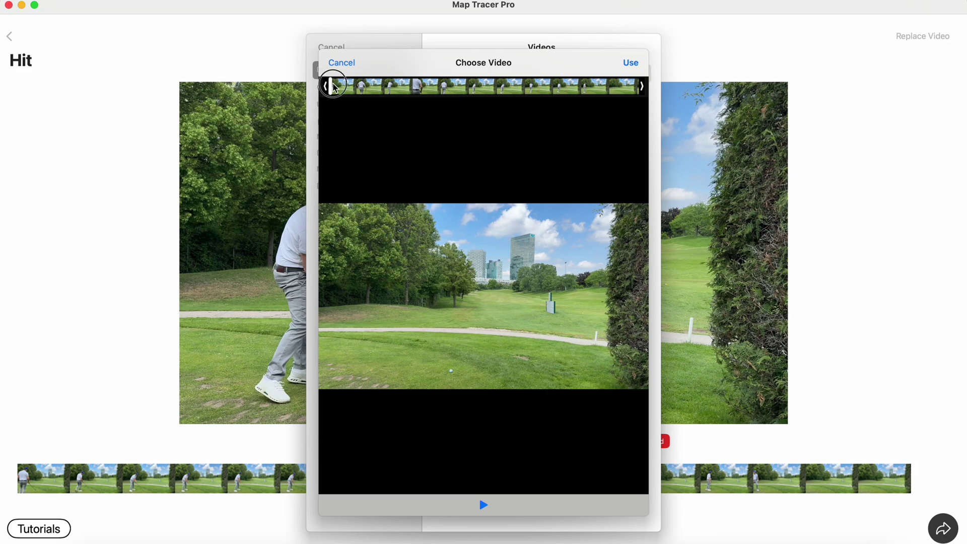
mouse_move(327, 86)
left_mouse_down()
mouse_move(578, 86)
mouse_move(552, 95)
mouse_move(332, 89)
mouse_move(453, 88)
mouse_move(436, 88)
left_mouse_up()
left_click_drag(641, 86, 596, 94)
left_click(631, 62)
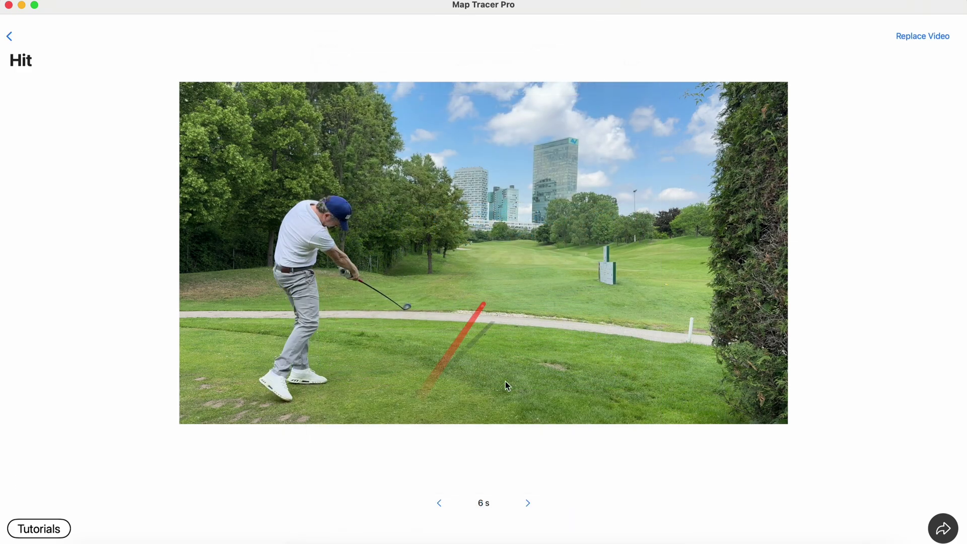
- Align the Hit video's start marker with impact and its end marker with the traced ball's landing, about 5.3 s apart
left_click(440, 504)
left_click(441, 504)
left_click(727, 443)
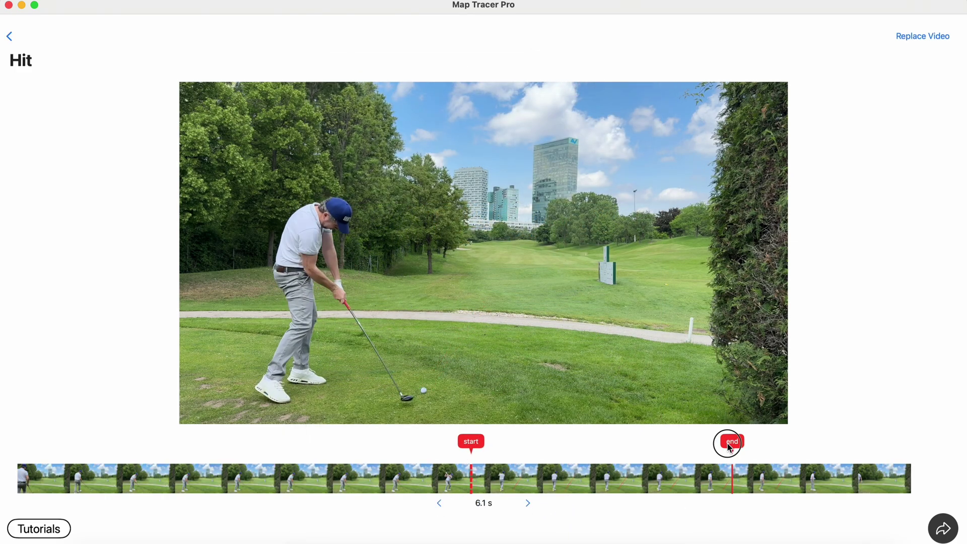
mouse_move(727, 446)
left_mouse_down()
mouse_move(687, 448)
mouse_move(696, 454)
left_mouse_up()
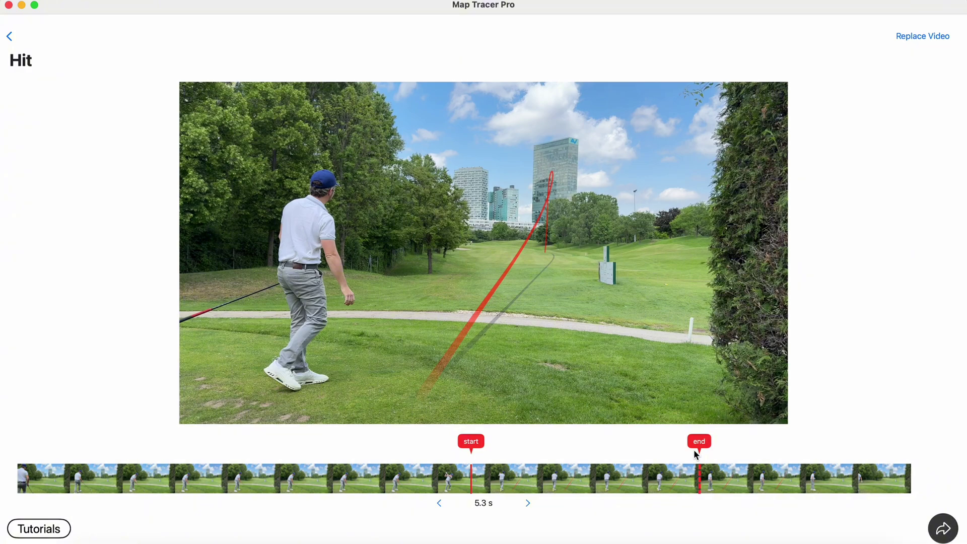
mouse_move(695, 451)
left_mouse_down()
mouse_move(675, 449)
mouse_move(701, 451)
left_mouse_up()
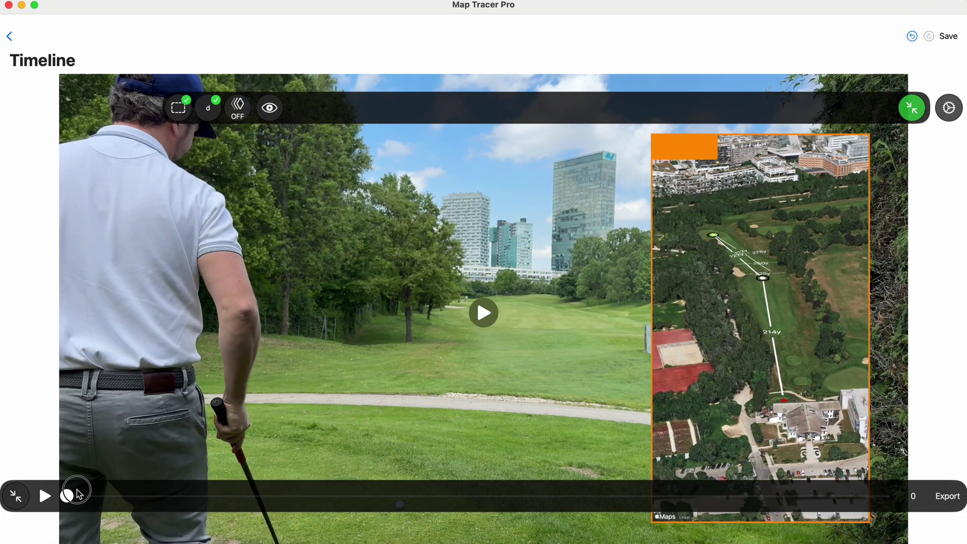
- Scrub through the tee shot's timeline to compare the traced ball flight with the map animation up to landing
left_click_drag(79, 495, 727, 498)
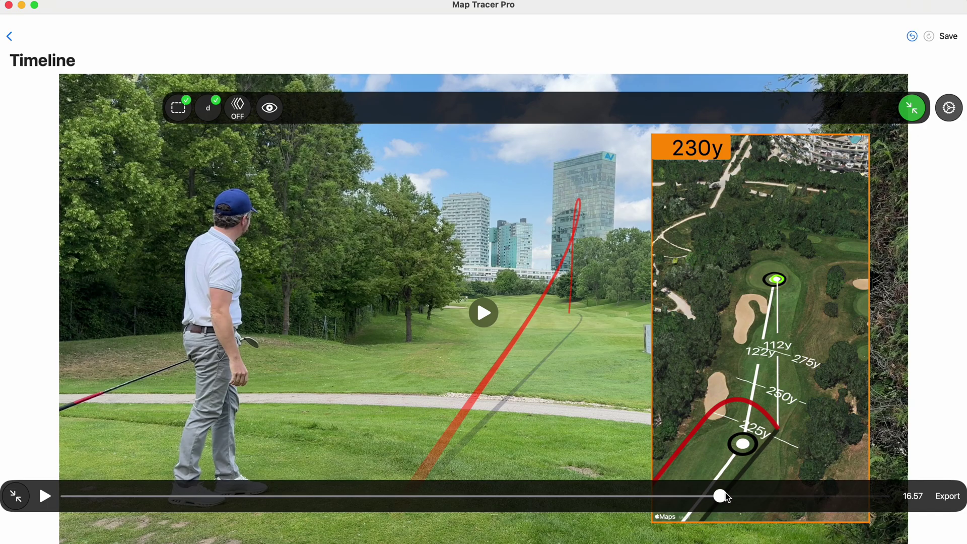